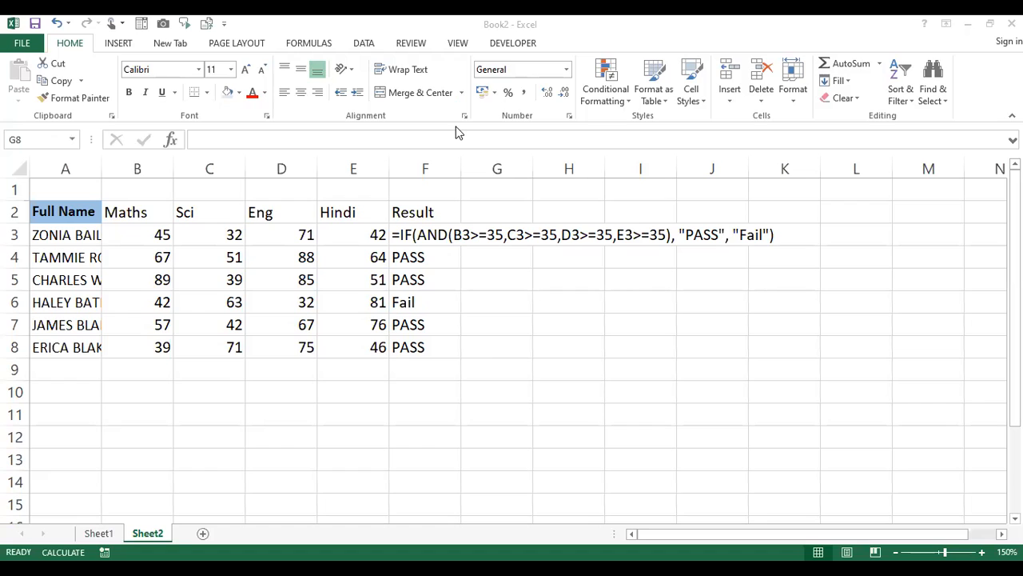
Review the IF/AND pass-or-fail formulas in the Result column for rows 4 and 6, and autofit the Full Name column.
{"action": "left_click", "coordinate": [434, 303]}
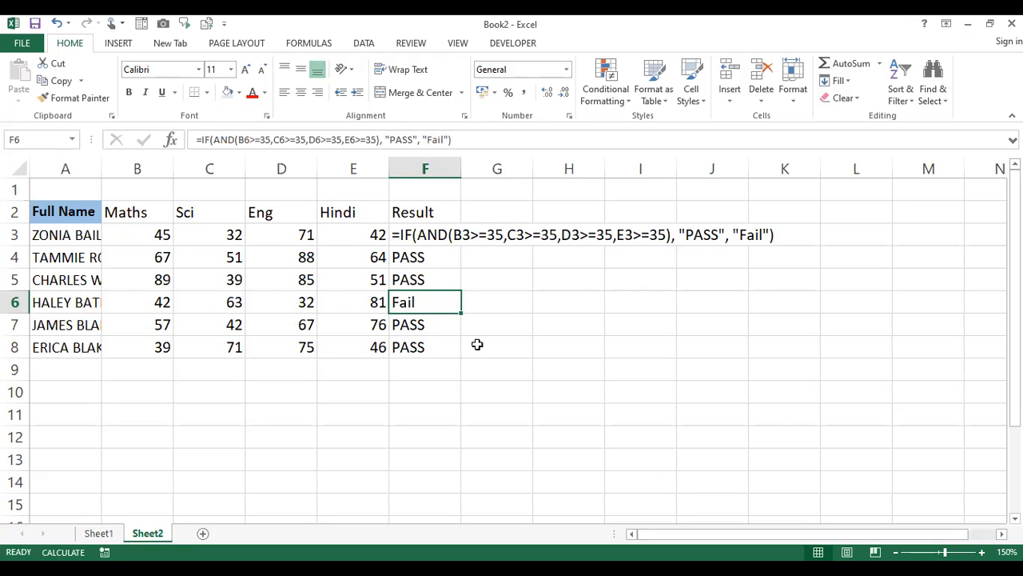
{"action": "left_click", "coordinate": [477, 266]}
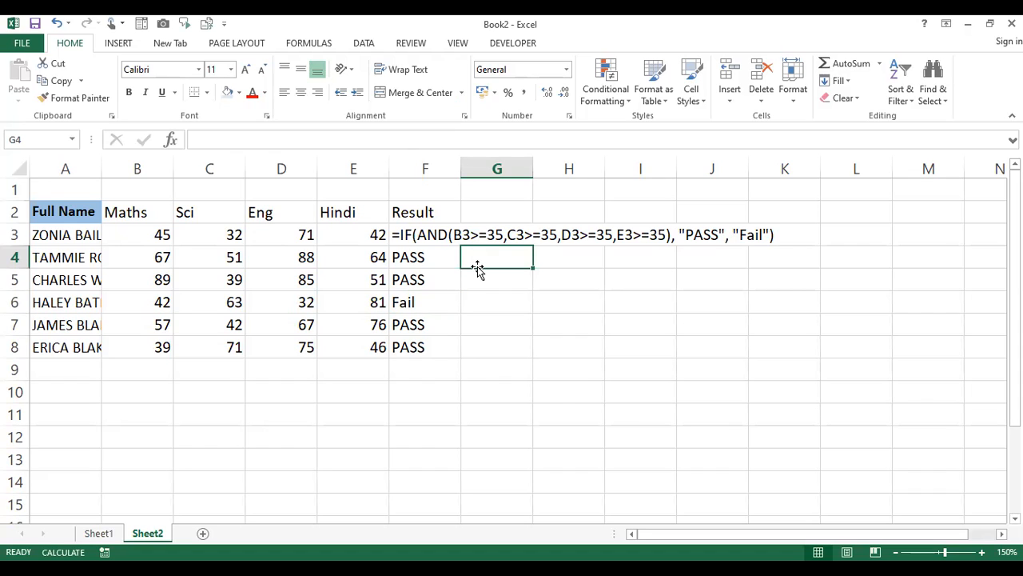
{"action": "left_click", "coordinate": [443, 257]}
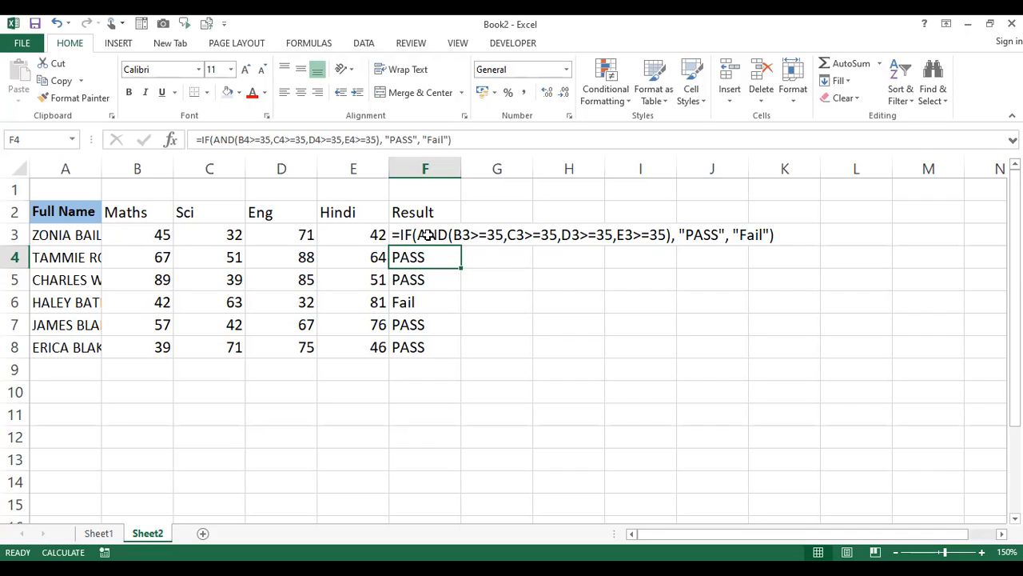
{"action": "left_click", "coordinate": [450, 298]}
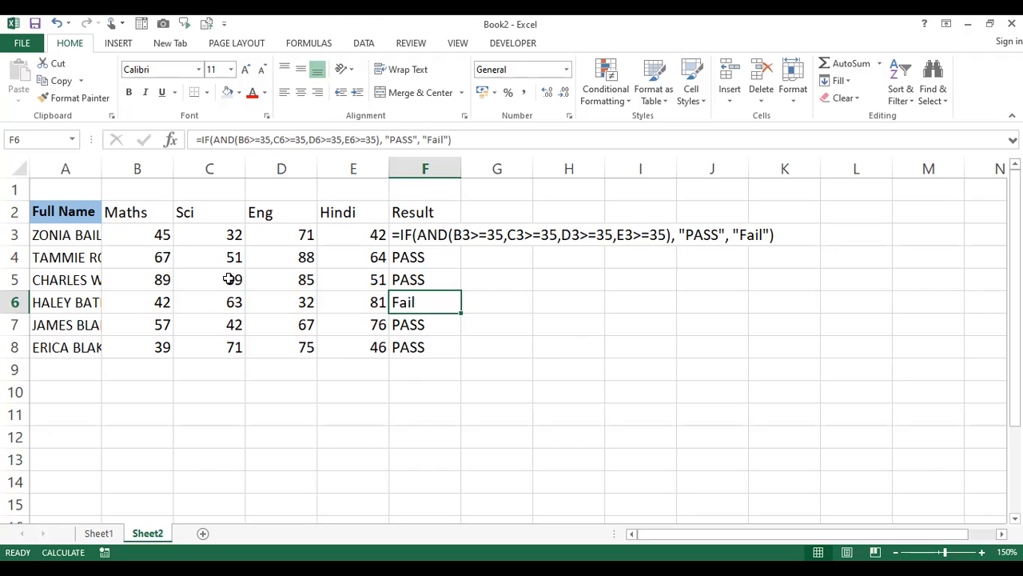
{"action": "double_click", "coordinate": [101, 167]}
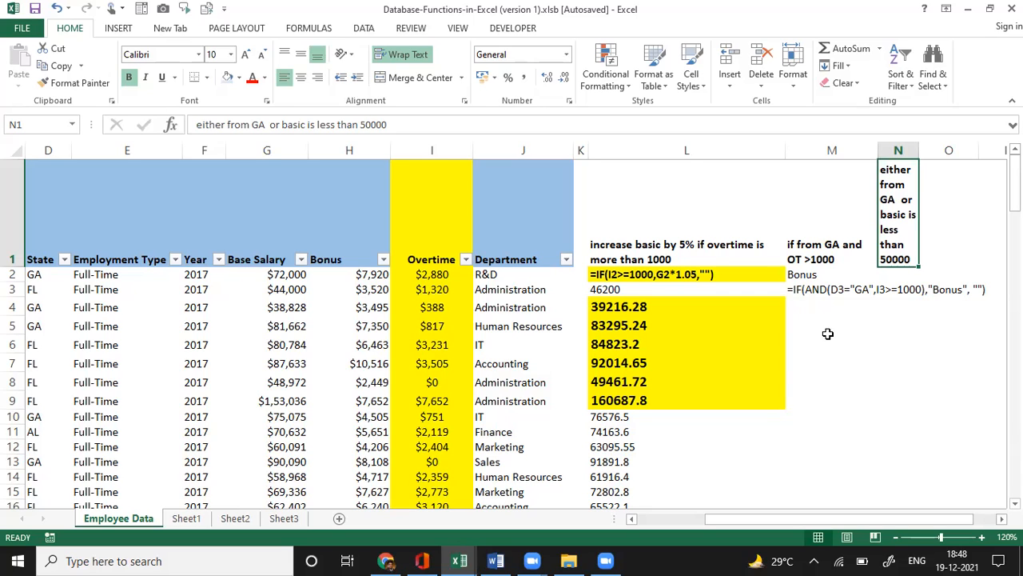
{"action": "key", "text": "Down"}
{"action": "key", "text": "Down"}
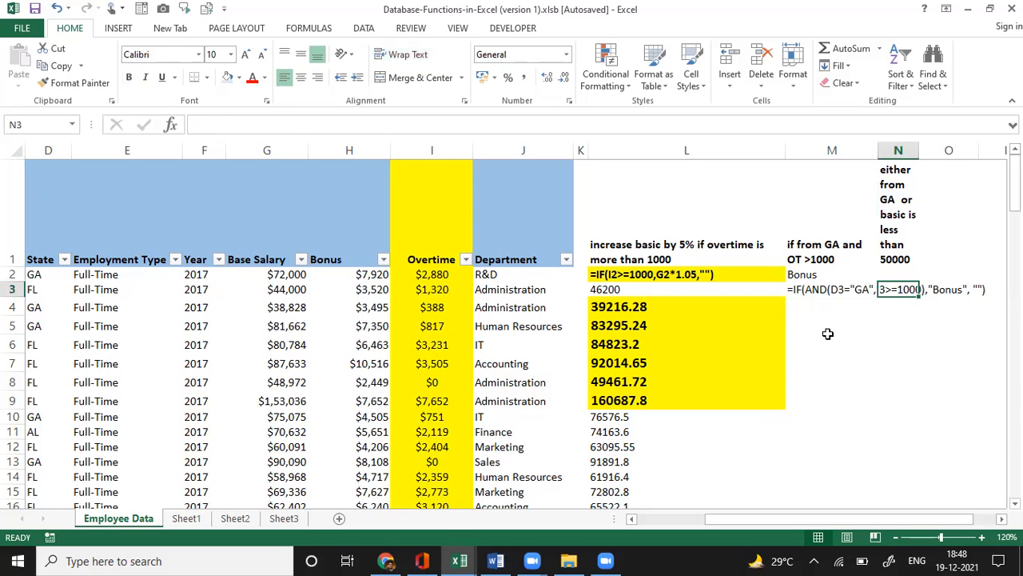
{"action": "type", "text": "="}
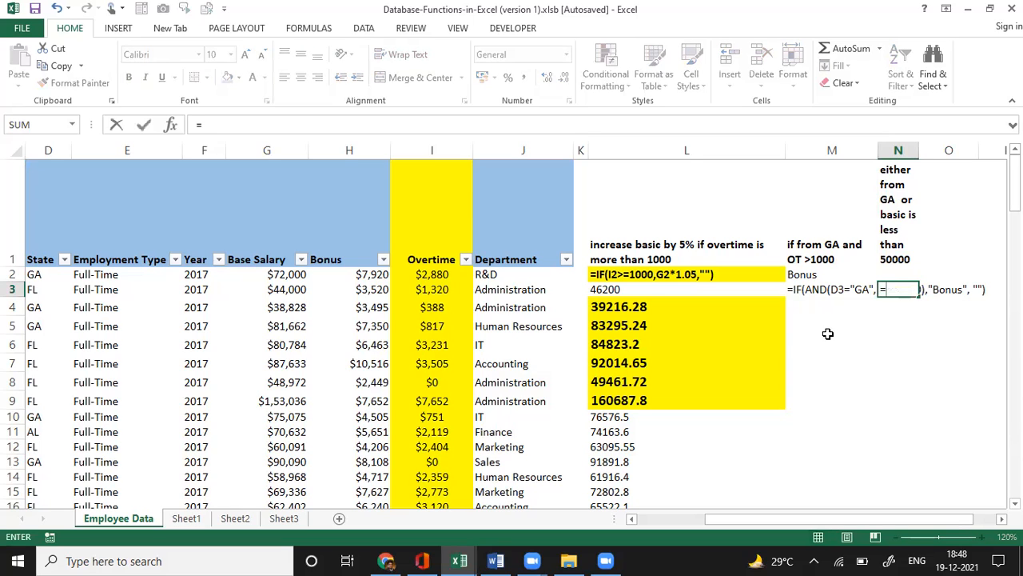
{"action": "key", "text": "Left"}
{"action": "key", "text": "Escape"}
{"action": "key", "text": "Left"}
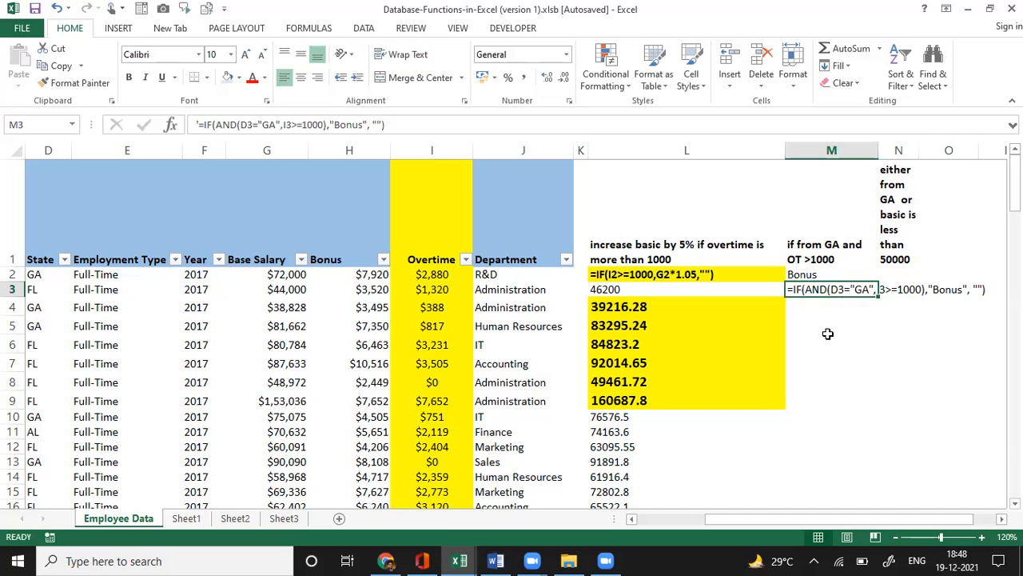
Enter the formula =OR(D2="GA",G2<=50000) in cell N2 to test the state and the base salary.
{"action": "key", "text": "Right"}
{"action": "key", "text": "Up"}
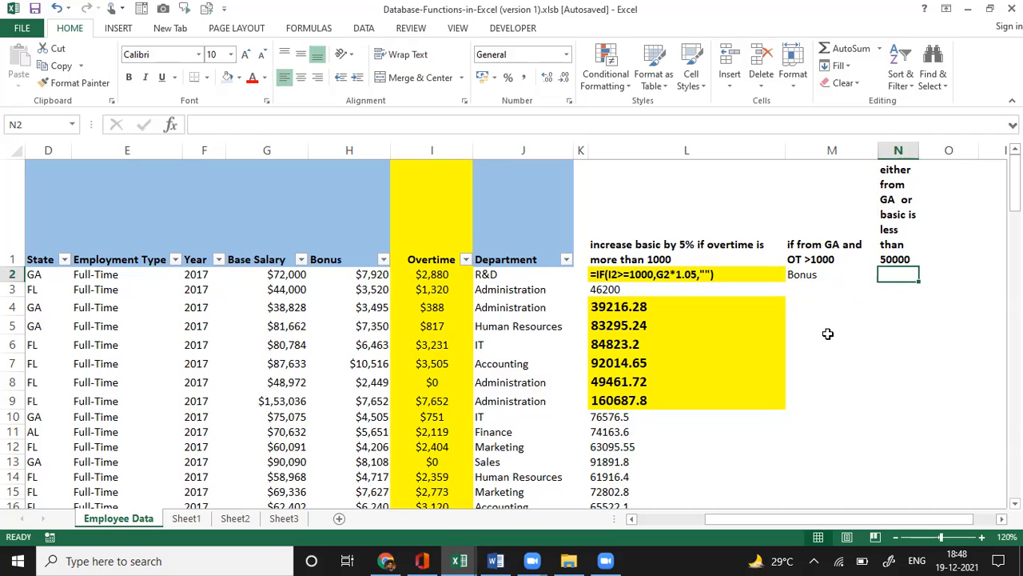
{"action": "type", "text": "="}
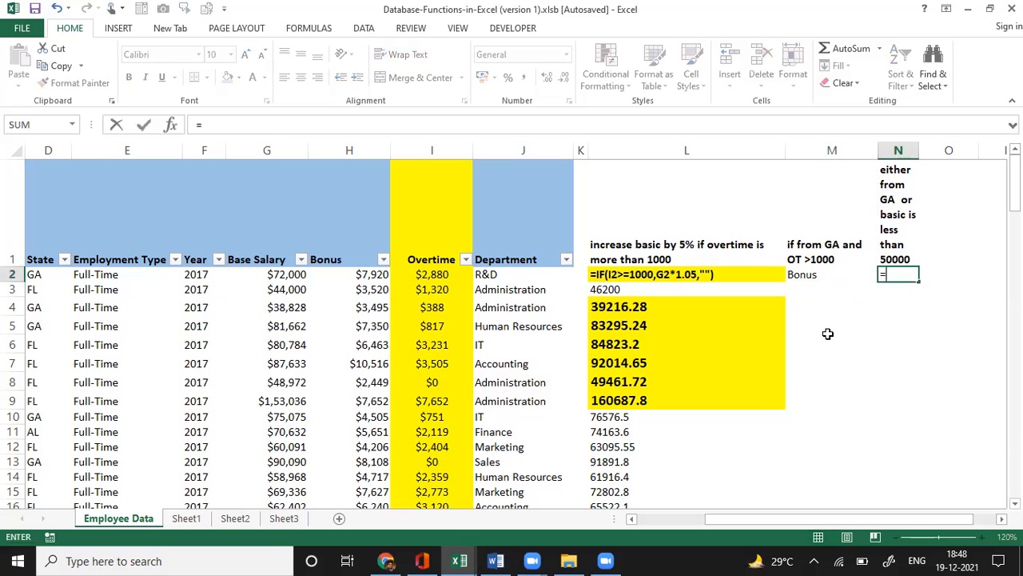
{"action": "type", "text": "or"}
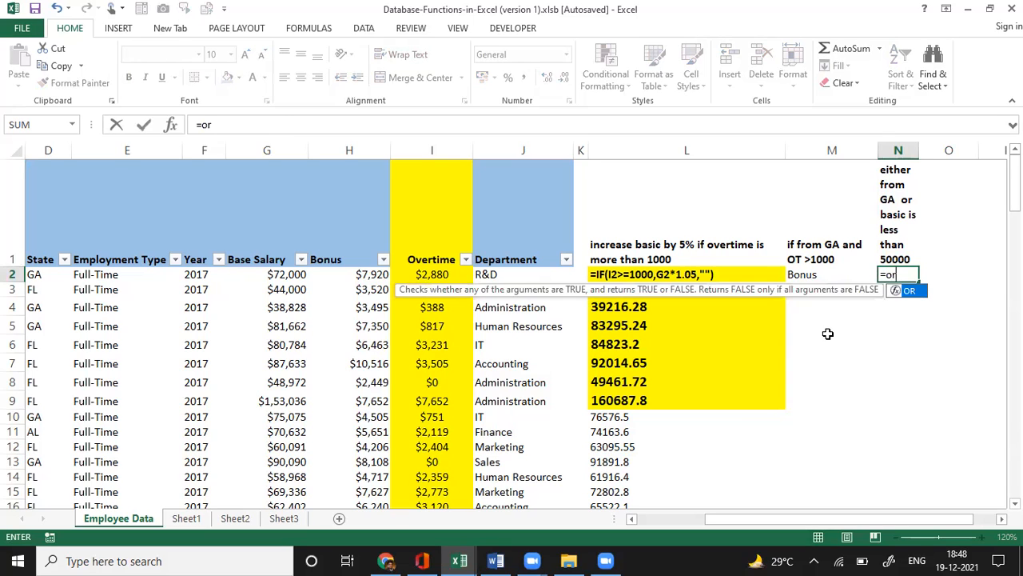
{"action": "type", "text": "("}
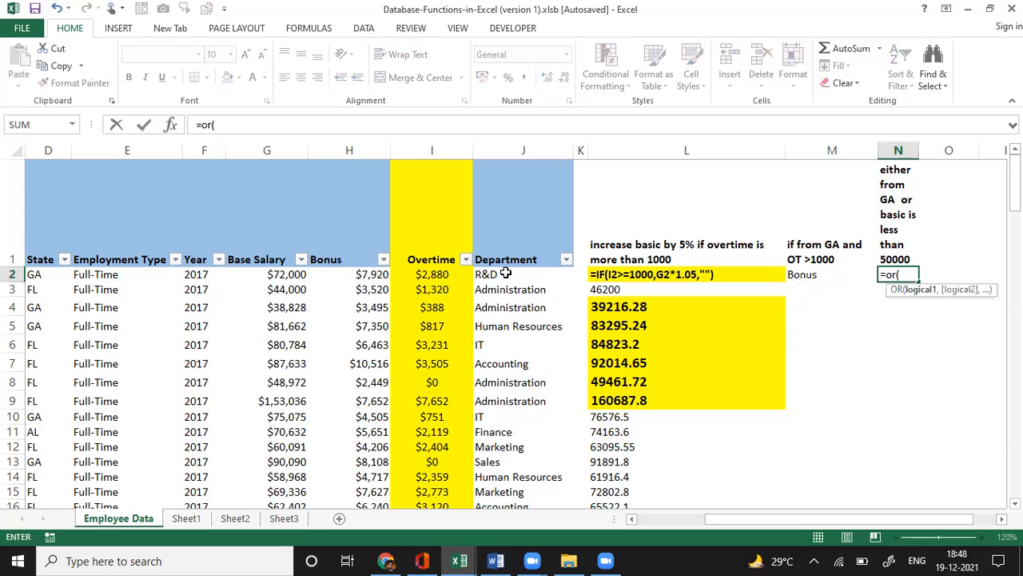
{"action": "left_click", "coordinate": [34, 274]}
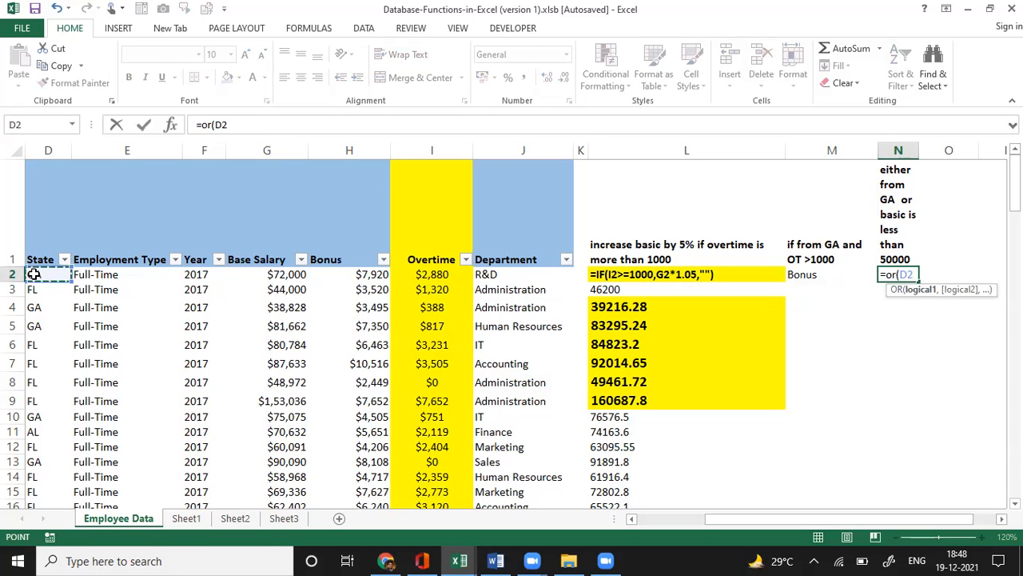
{"action": "type", "text": "=\"GA\","}
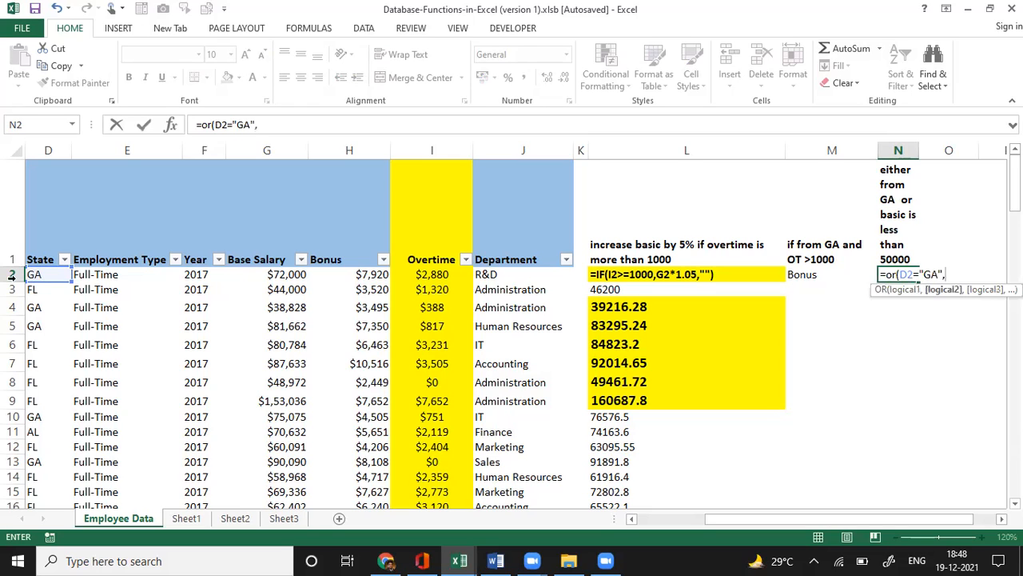
{"action": "left_click", "coordinate": [261, 277]}
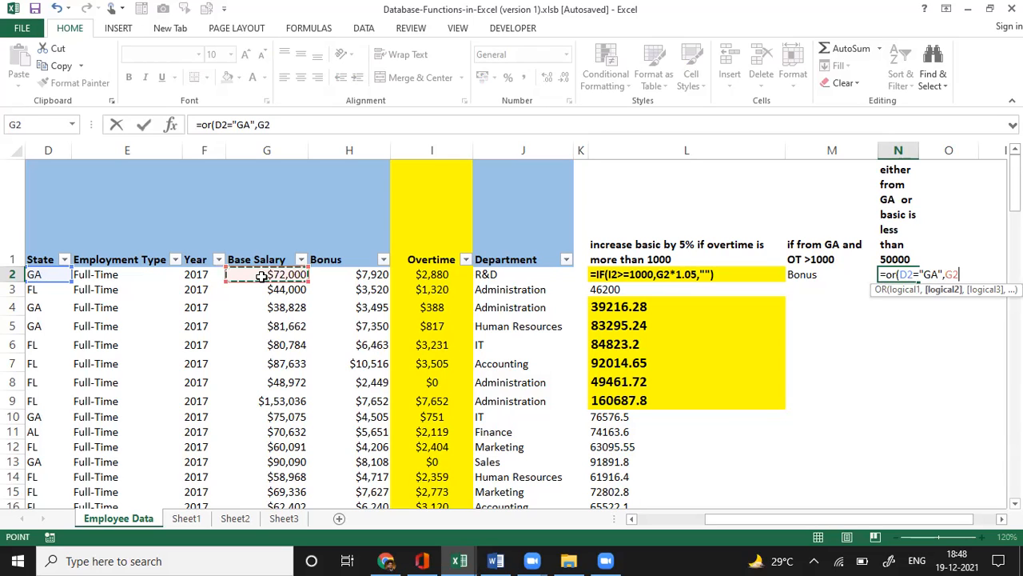
{"action": "type", "text": "<=50"}
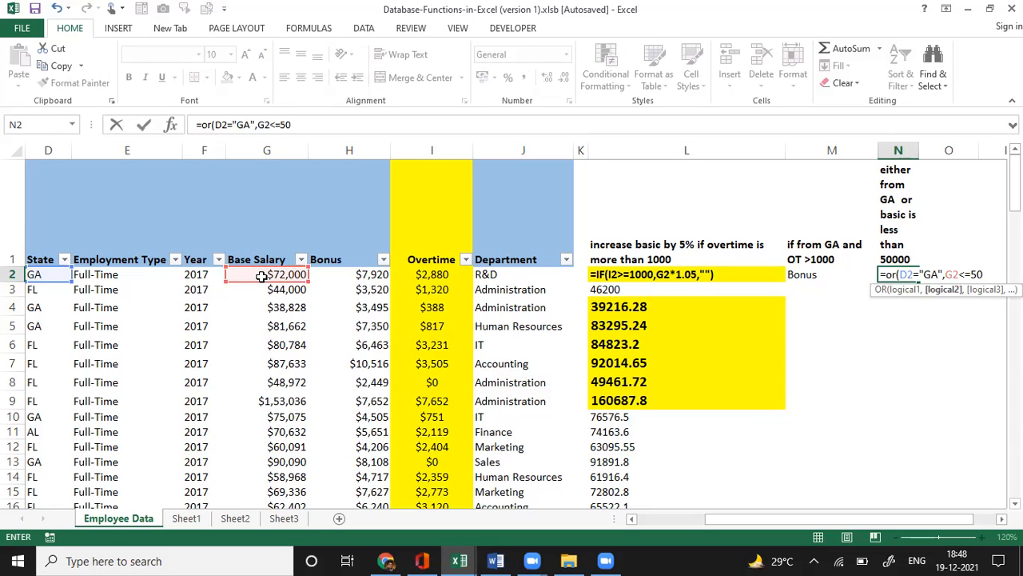
{"action": "type", "text": "000)"}
{"action": "key", "text": "ctrl+Return"}
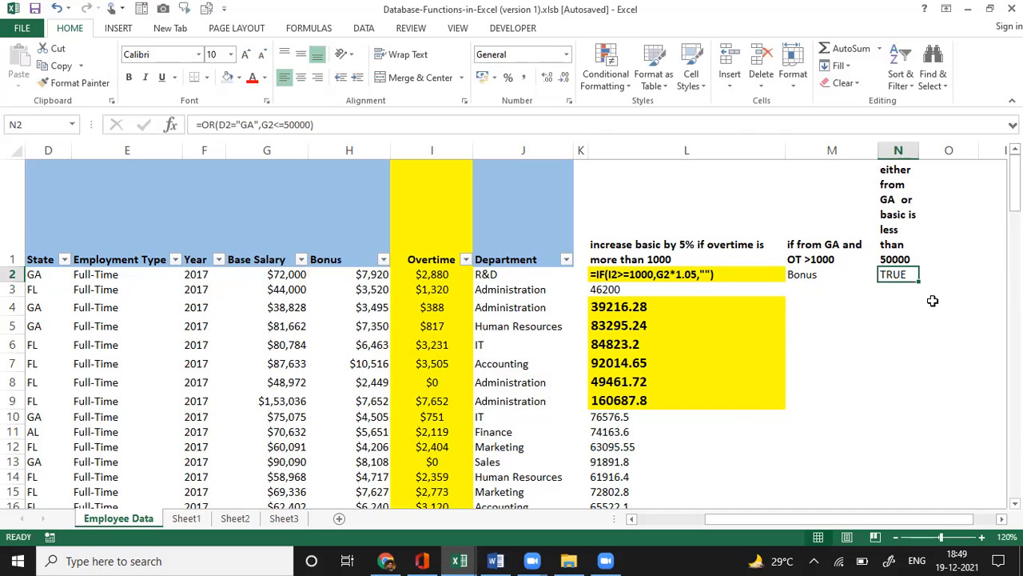
Fill the OR formula from N2 down through N7.
{"action": "left_click_drag", "start_coordinate": [920, 279], "coordinate": [938, 325]}
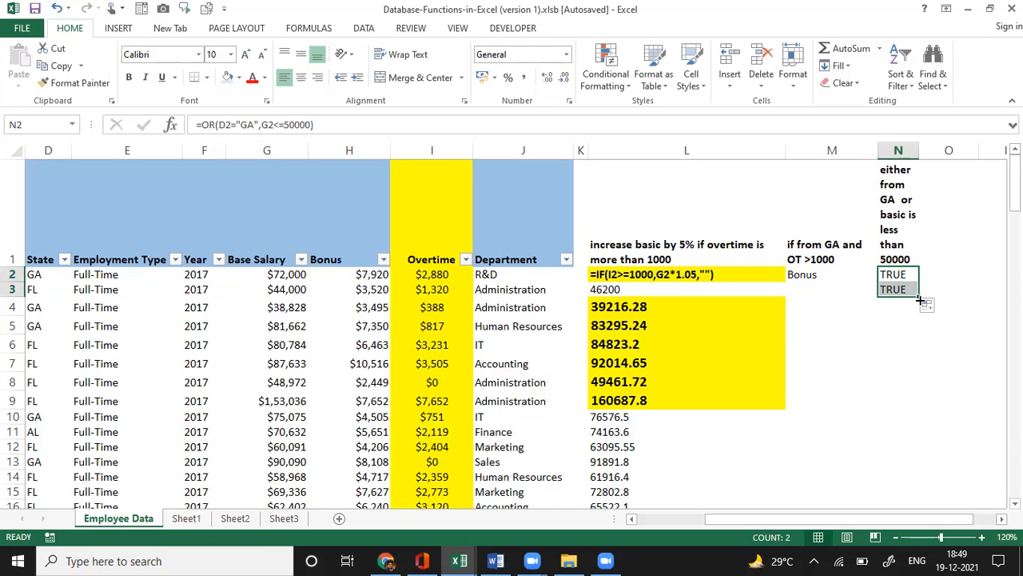
{"action": "left_click_drag", "start_coordinate": [918, 297], "coordinate": [901, 364]}
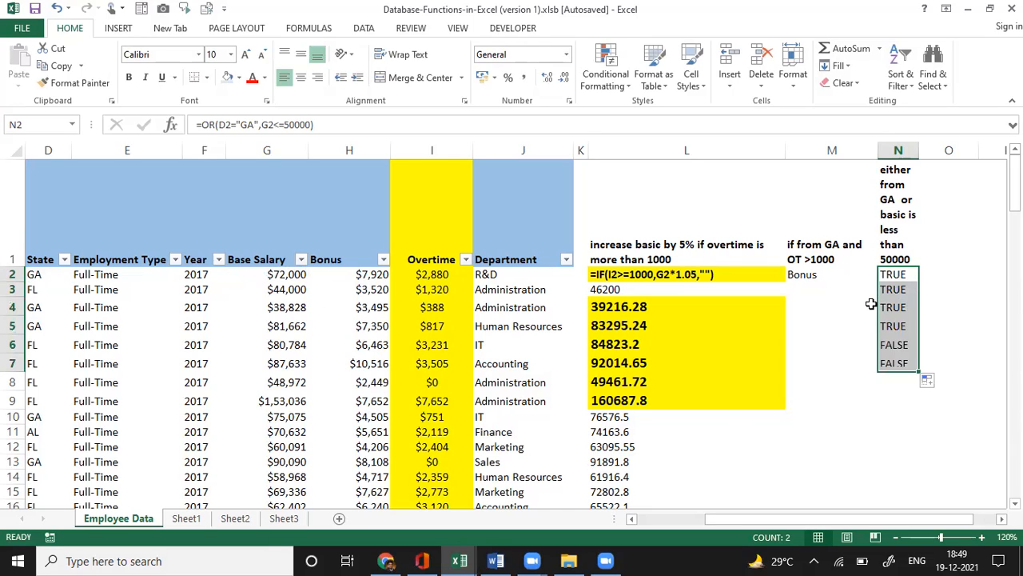
Compare row 6's State and Base Salary values with the OR result in N6.
{"action": "left_click", "coordinate": [901, 345]}
{"action": "key", "text": "Left"}
{"action": "key", "text": "Left"}
{"action": "key", "text": "Left"}
{"action": "key", "text": "Left"}
{"action": "key", "text": "Left"}
{"action": "key", "text": "Left"}
{"action": "key", "text": "Left"}
{"action": "key", "text": "Left"}
{"action": "key", "text": "Left"}
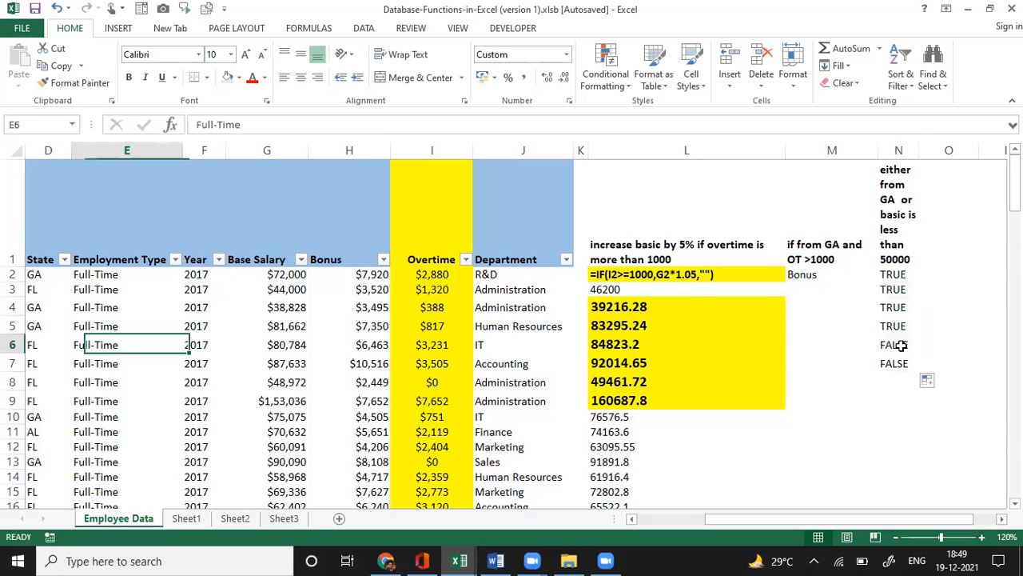
{"action": "scroll", "coordinate": [901, 346], "scroll_direction": "left", "scroll_amount": 3}
{"action": "key", "text": "Right"}
{"action": "key", "text": "Right"}
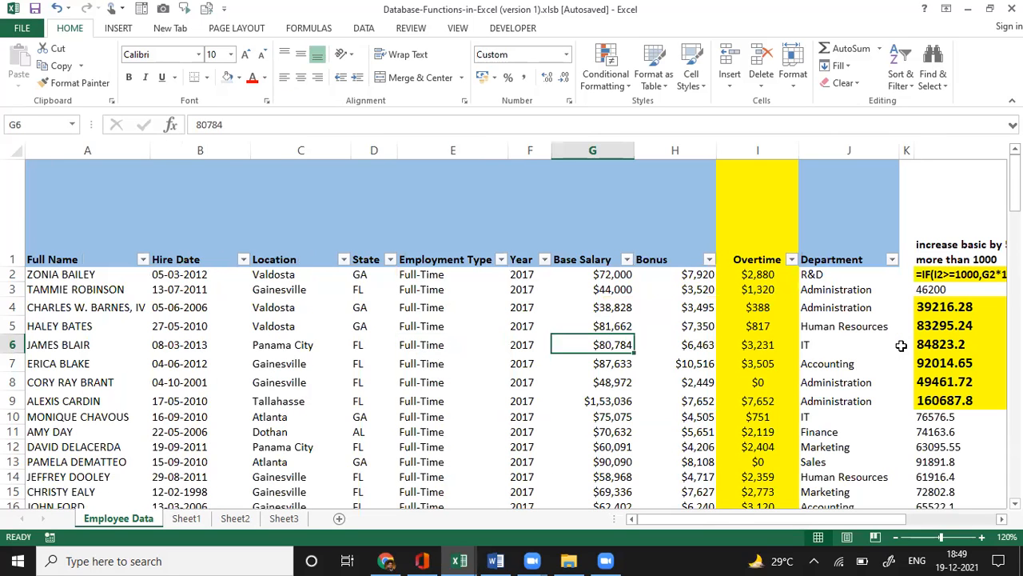
{"action": "key", "text": "Left"}
{"action": "key", "text": "Left"}
{"action": "key", "text": "Left"}
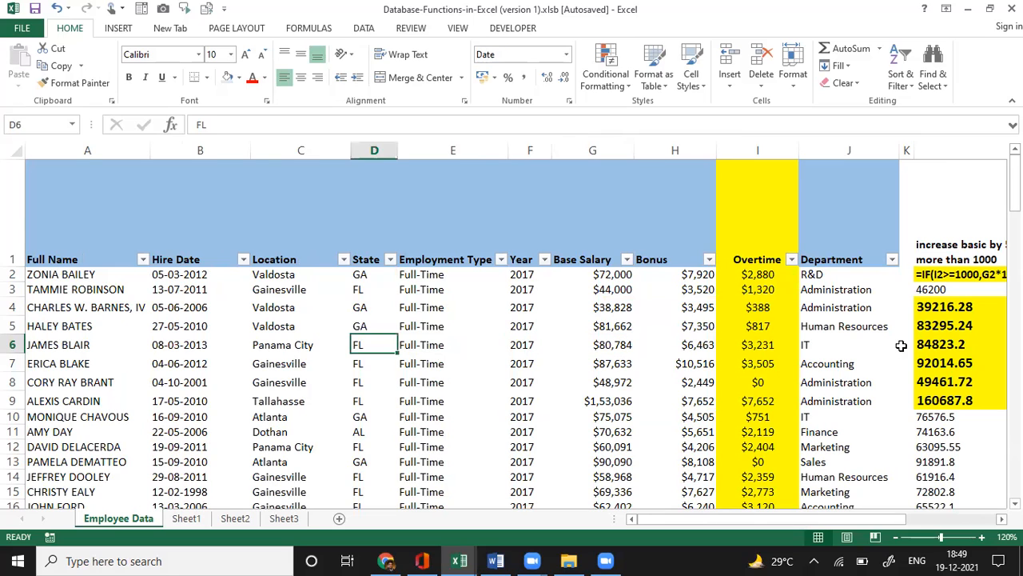
{"action": "left_click", "coordinate": [902, 345]}
{"action": "key", "text": "Right"}
{"action": "key", "text": "Right"}
{"action": "key", "text": "Right"}
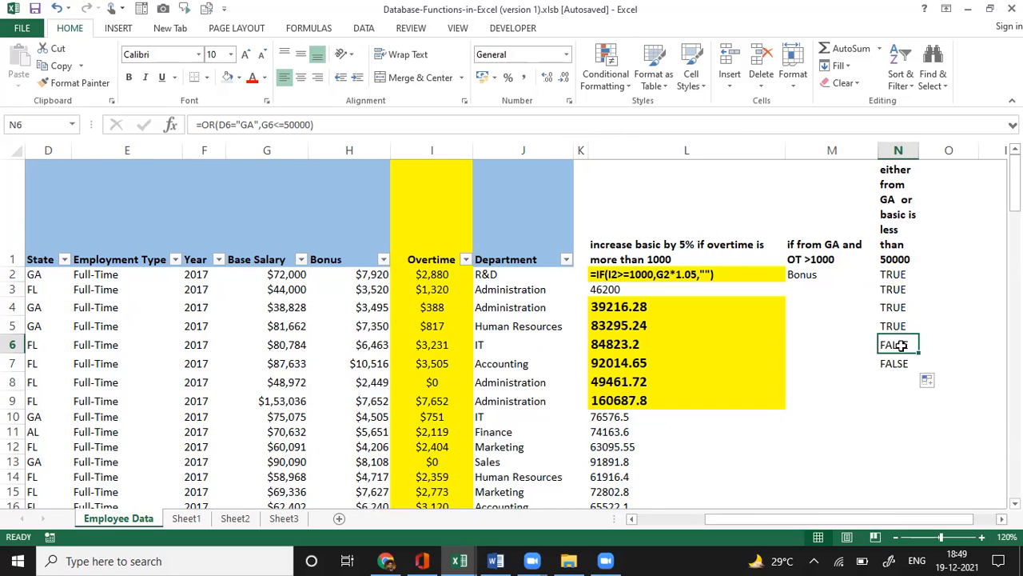
Extend the OR formula from N7 down to N8.
{"action": "key", "text": "Down"}
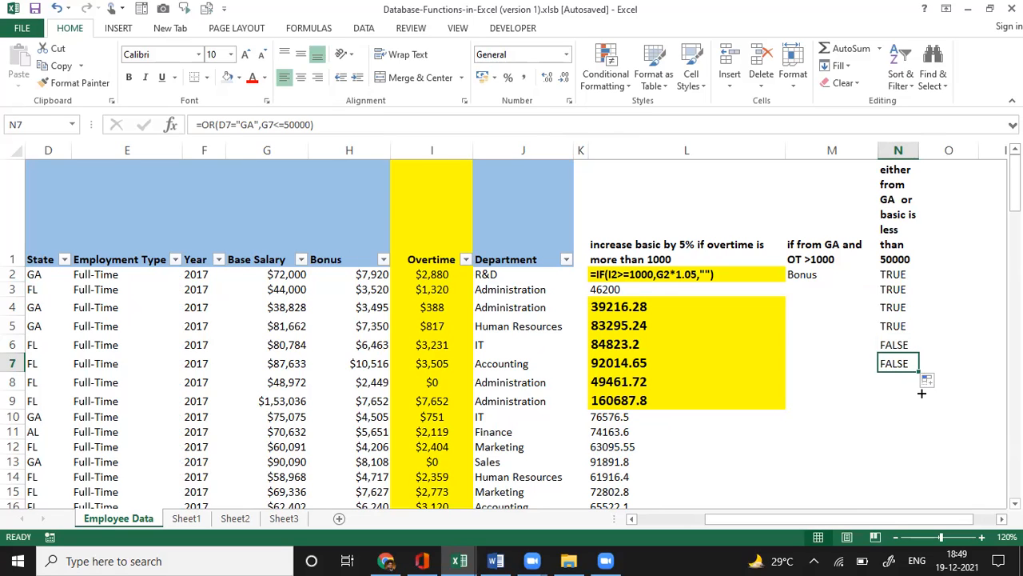
{"action": "left_click_drag", "start_coordinate": [920, 372], "coordinate": [920, 386]}
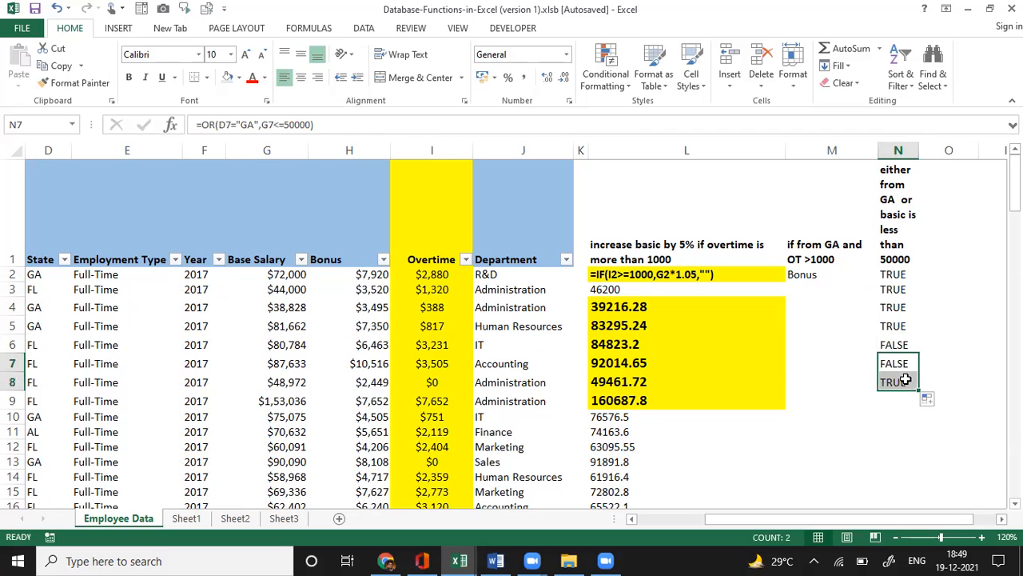
Compare row 8's State and Base Salary values with the OR result in N8.
{"action": "key", "text": "Left"}
{"action": "key", "text": "Left"}
{"action": "key", "text": "Down"}
{"action": "key", "text": "Left"}
{"action": "key", "text": "Left"}
{"action": "key", "text": "Left"}
{"action": "key", "text": "Left"}
{"action": "key", "text": "Left"}
{"action": "key", "text": "Left"}
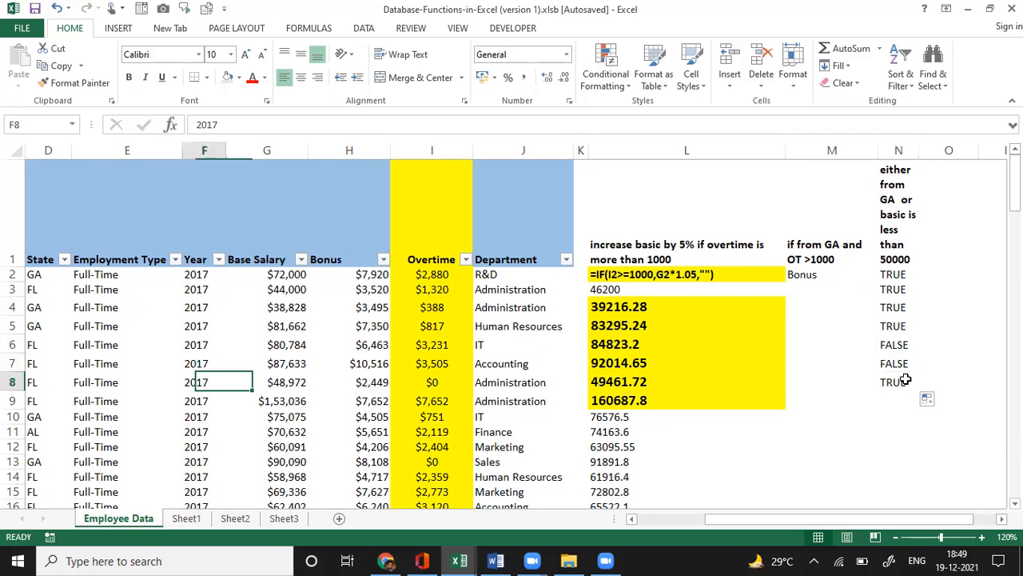
{"action": "key", "text": "Left"}
{"action": "key", "text": "Left"}
{"action": "key", "text": "Right"}
{"action": "key", "text": "Right"}
{"action": "key", "text": "Right"}
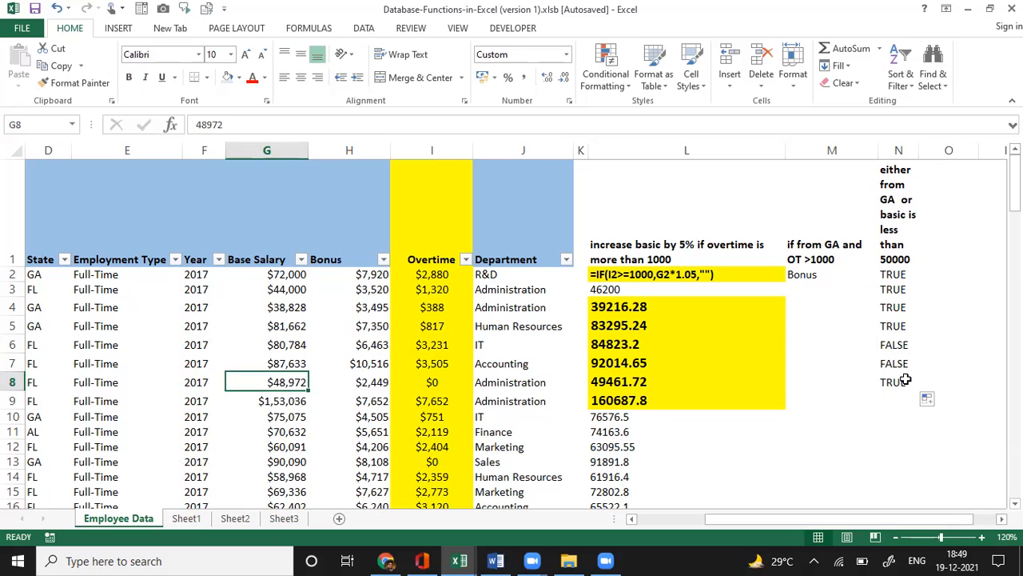
{"action": "key", "text": "Right"}
{"action": "key", "text": "Right"}
{"action": "left_click", "coordinate": [906, 379]}
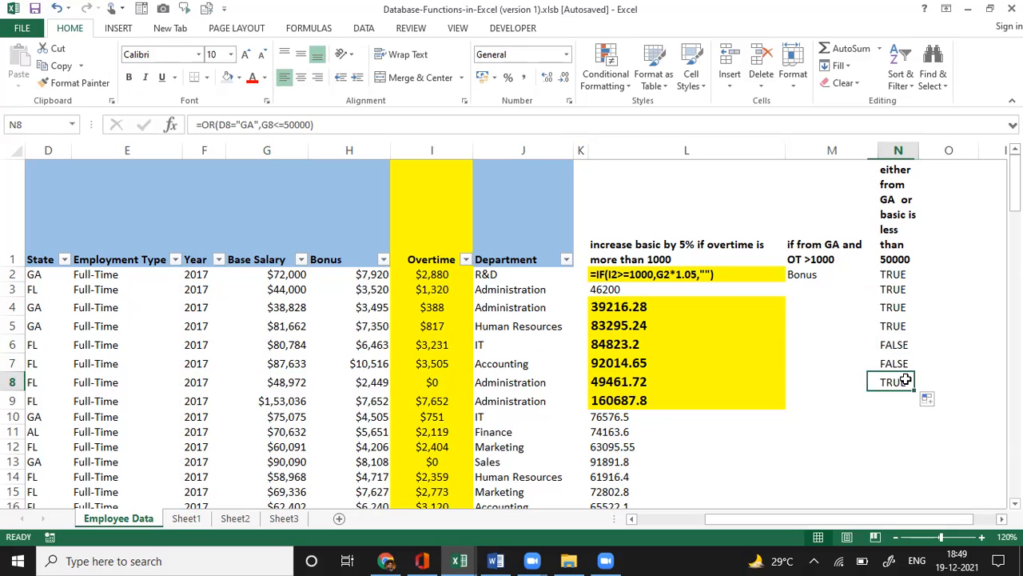
Wrap the OR test in N2 in an IF function that returns "Bonus" when true and an empty string when false.
{"action": "key", "text": "Up"}
{"action": "key", "text": "Up"}
{"action": "key", "text": "Up"}
{"action": "key", "text": "Up"}
{"action": "key", "text": "Up"}
{"action": "key", "text": "Up"}
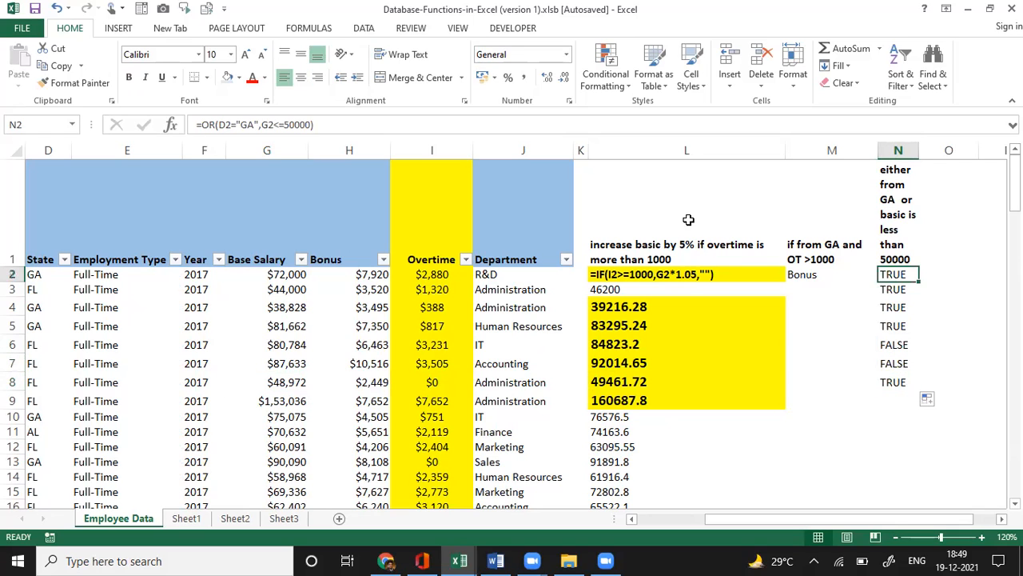
{"action": "left_click", "coordinate": [201, 124]}
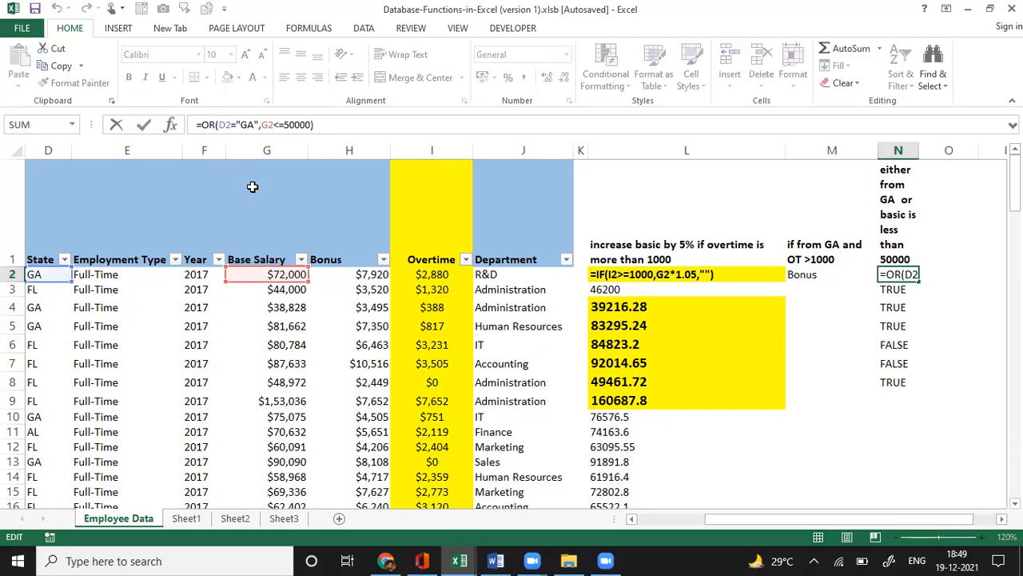
{"action": "type", "text": "if("}
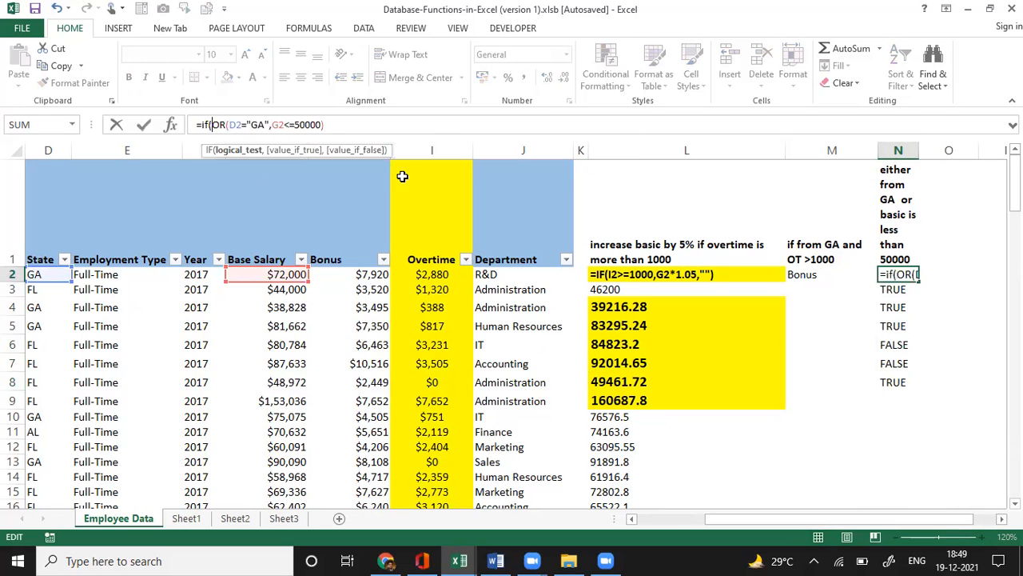
{"action": "left_click", "coordinate": [362, 127]}
{"action": "type", "text": ","}
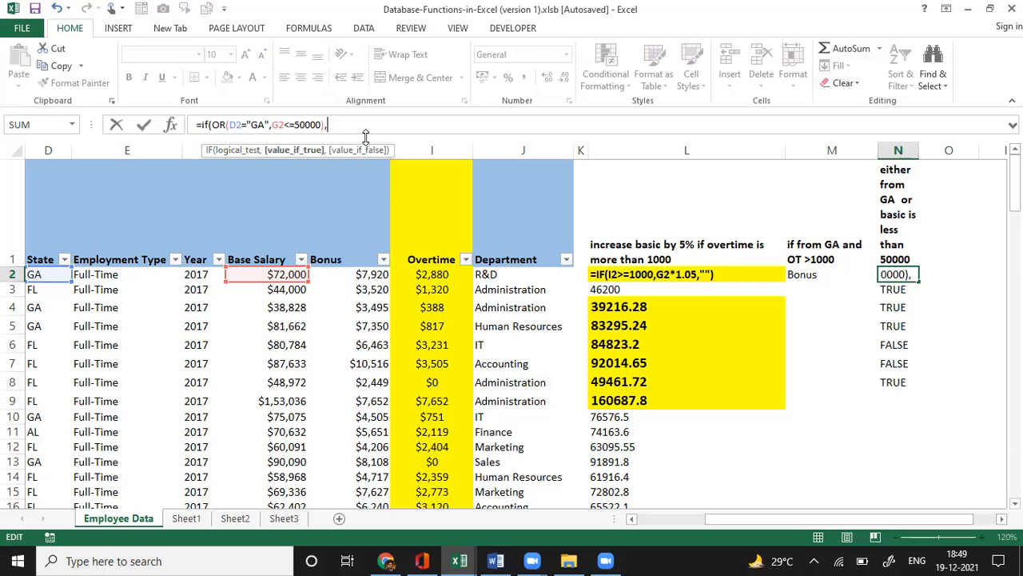
{"action": "type", "text": "\"Bonus\",\"\")"}
{"action": "key", "text": "ctrl+Return"}
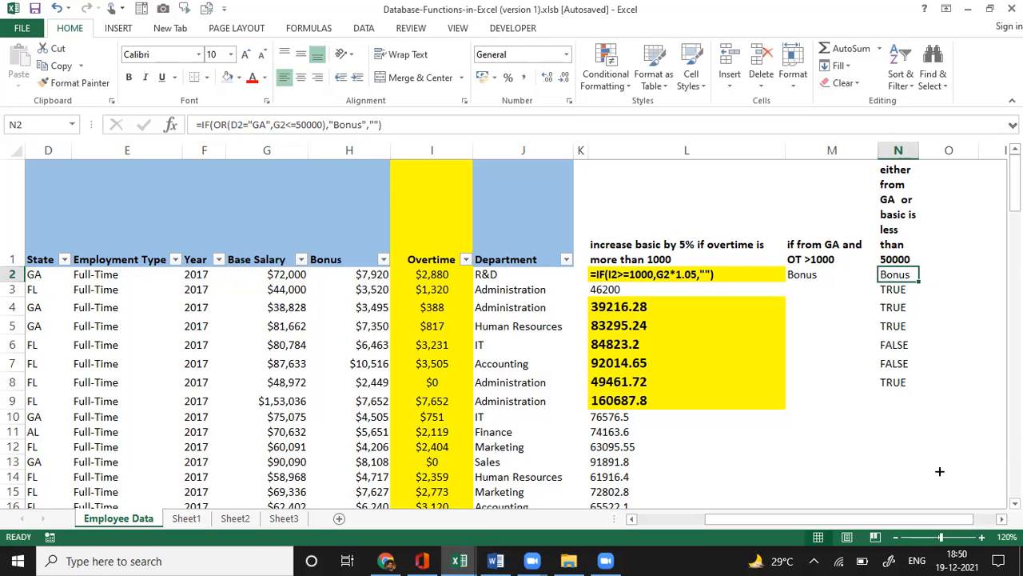
Fill the combined IF and OR formula from N2 down through N14.
{"action": "left_click_drag", "start_coordinate": [919, 281], "coordinate": [895, 286]}
{"action": "left_click", "coordinate": [895, 277]}
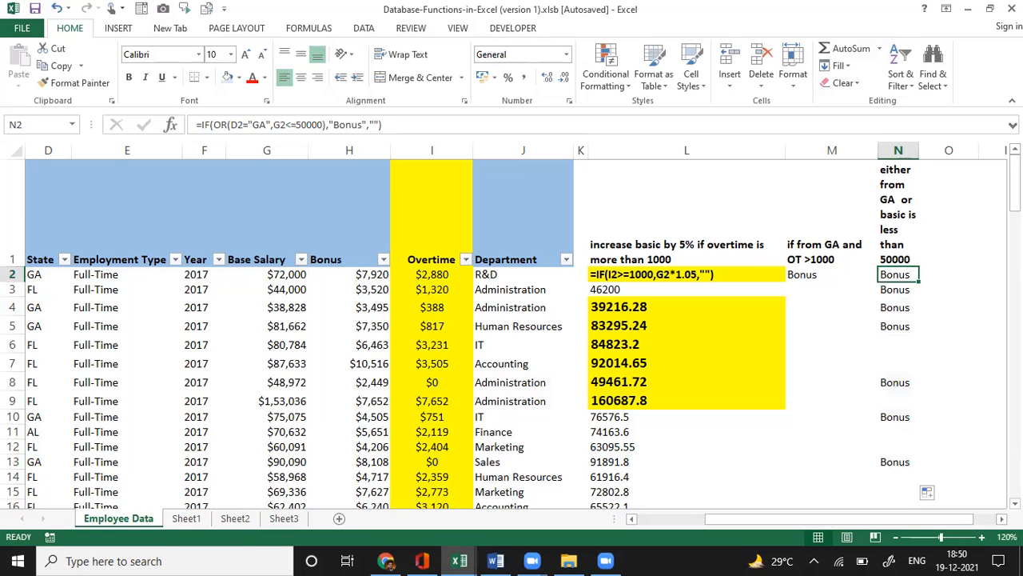
Turn the combined IF and OR formula in N2 into visible text with a leading apostrophe.
{"action": "double_click", "coordinate": [895, 274]}
{"action": "left_click", "coordinate": [944, 274]}
{"action": "left_click", "coordinate": [917, 275]}
{"action": "left_click", "coordinate": [886, 274]}
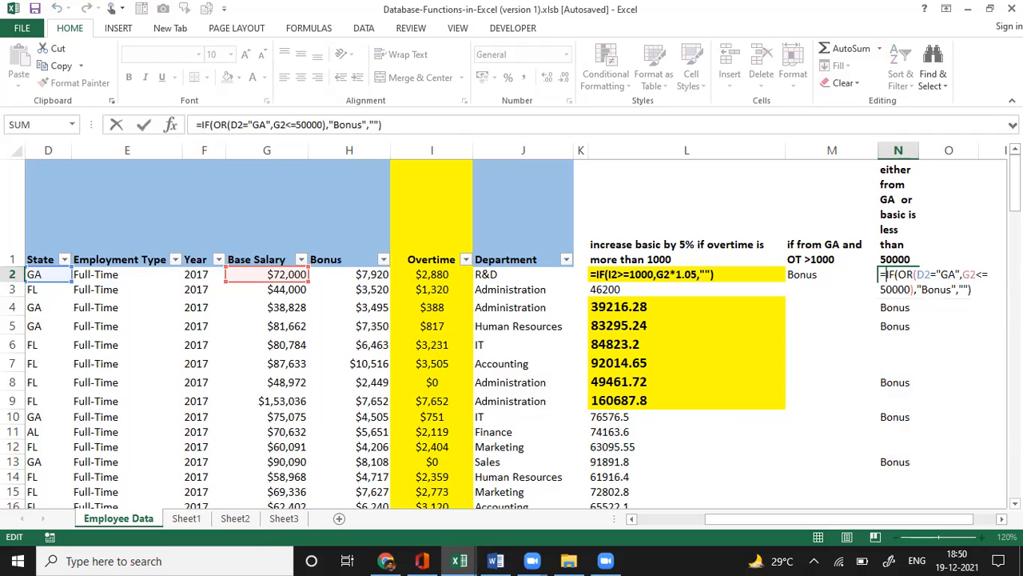
{"action": "left_click", "coordinate": [948, 289]}
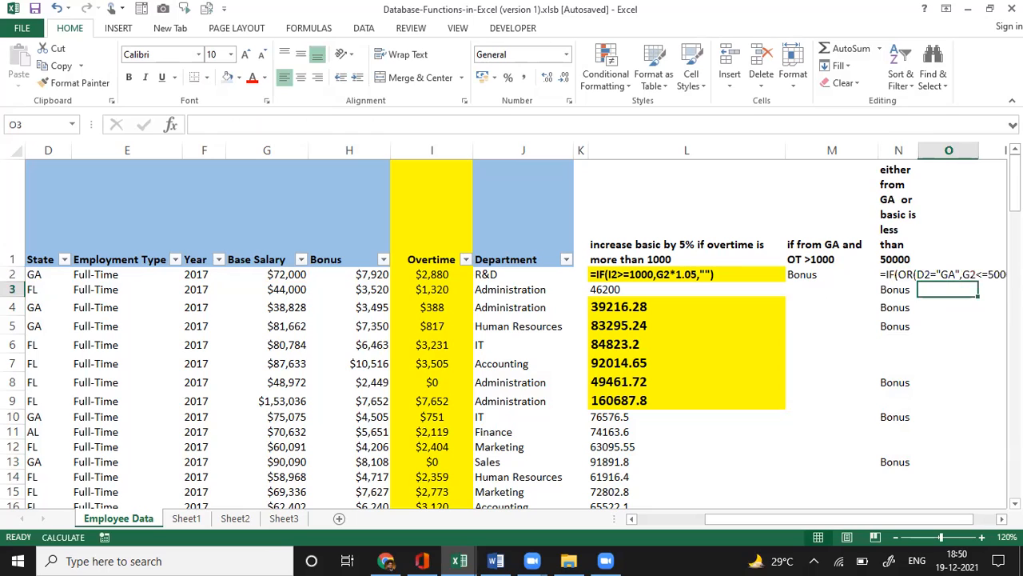
{"action": "left_click", "coordinate": [917, 274]}
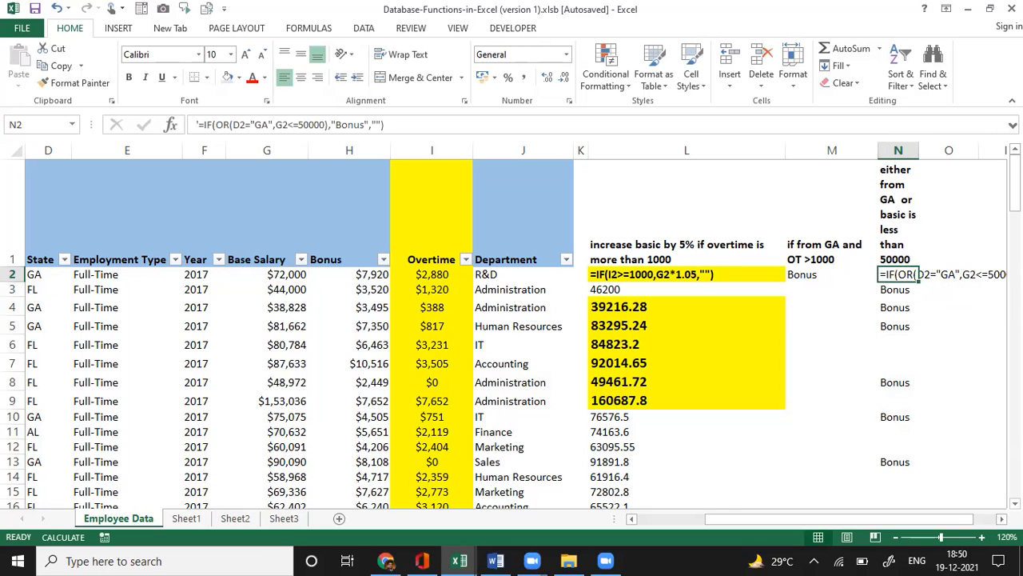
Bold the formula text in N2 and fill cells N2:Q2 with yellow.
{"action": "key", "text": "Right"}
{"action": "key", "text": "Right"}
{"action": "key", "text": "Left"}
{"action": "key", "text": "Left"}
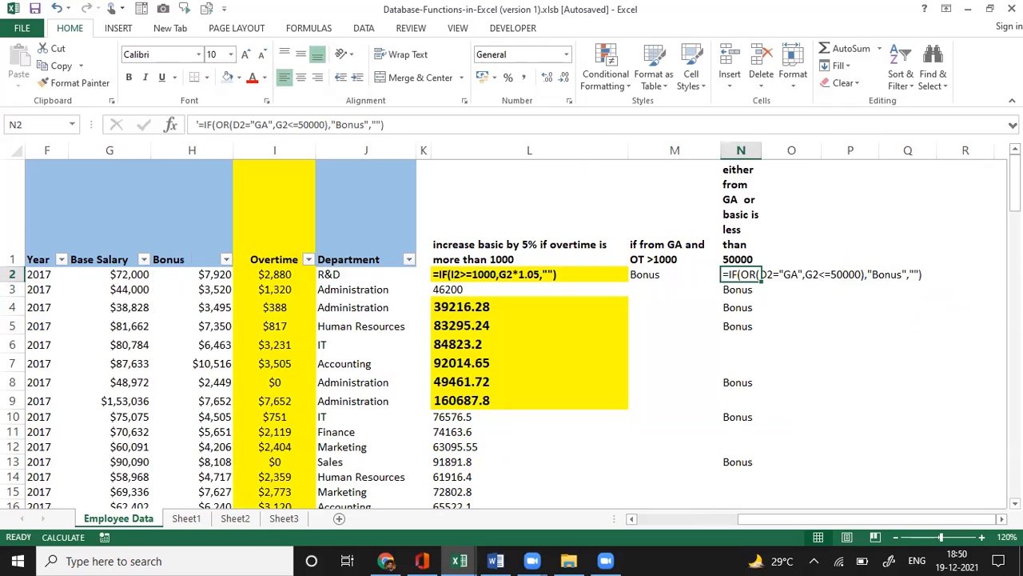
{"action": "key", "text": "ctrl+b"}
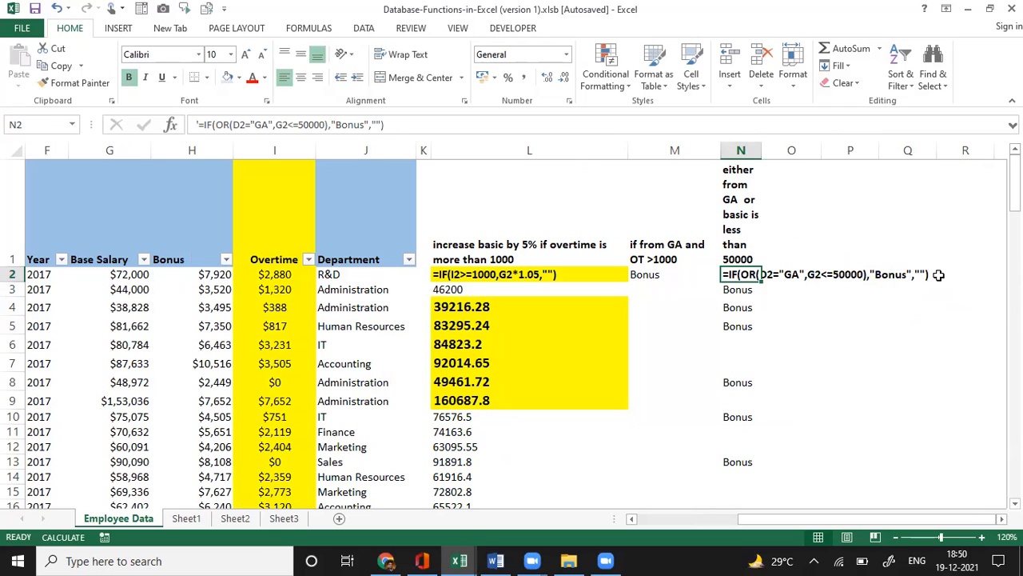
{"action": "key", "text": "shift+Right"}
{"action": "key", "text": "shift+Right"}
{"action": "left_click_drag", "start_coordinate": [938, 275], "coordinate": [934, 274]}
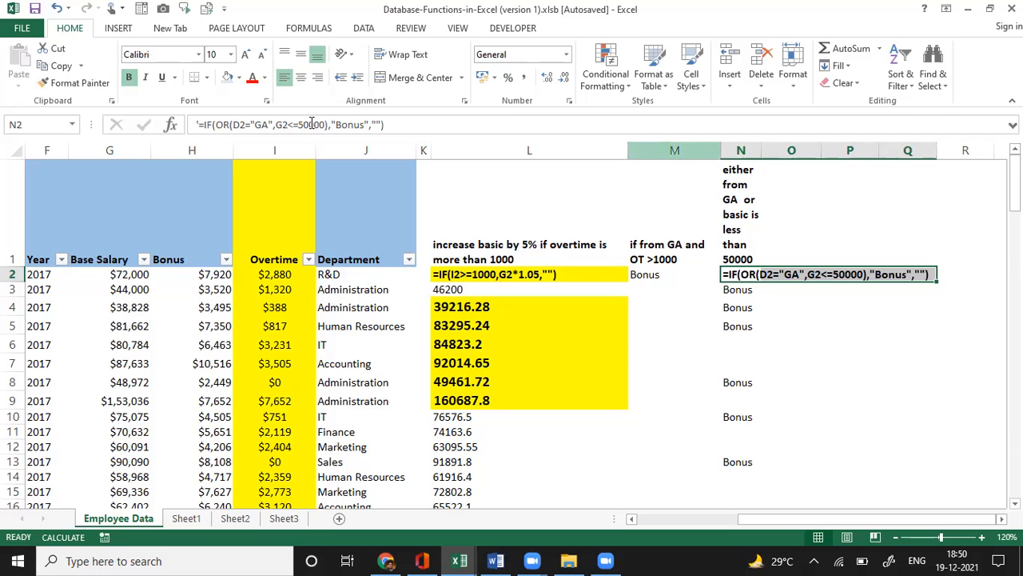
{"action": "left_click", "coordinate": [238, 78]}
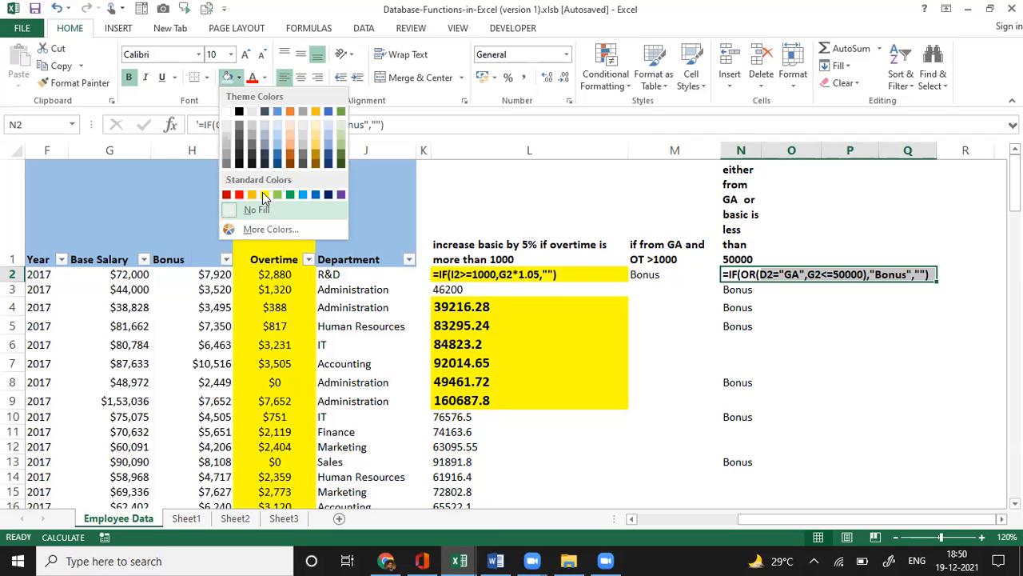
{"action": "left_click", "coordinate": [263, 194]}
{"action": "left_click", "coordinate": [661, 350]}
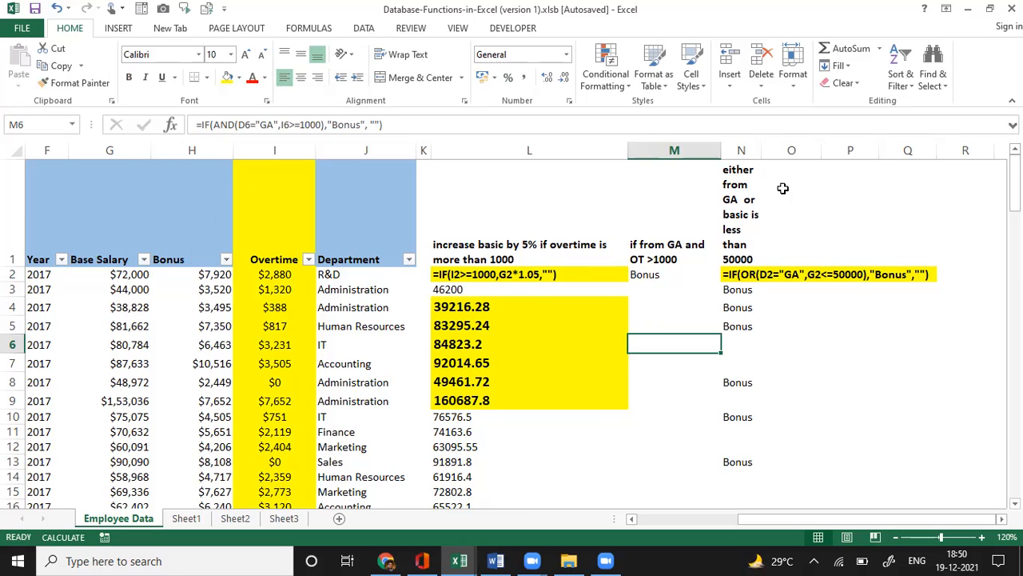
Widen column N and autofit the height of header row 1.
{"action": "left_click_drag", "start_coordinate": [762, 151], "coordinate": [810, 151]}
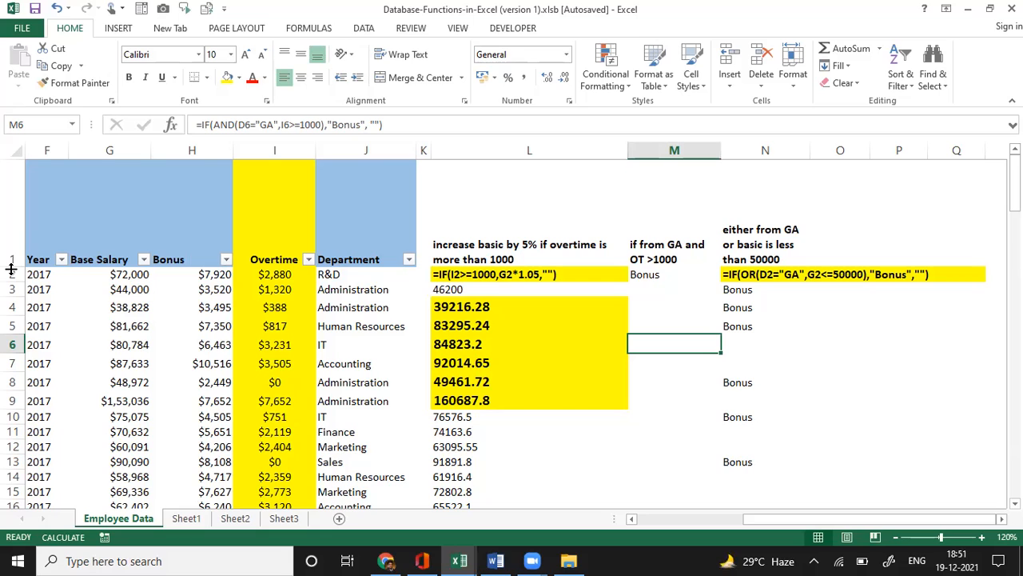
{"action": "double_click", "coordinate": [11, 268]}
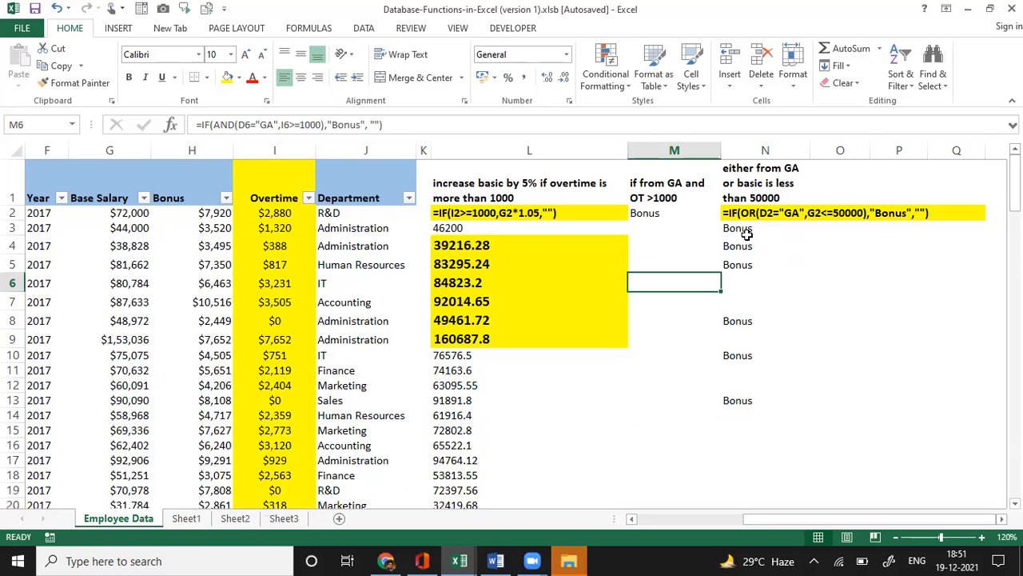
{"action": "left_click", "coordinate": [775, 247]}
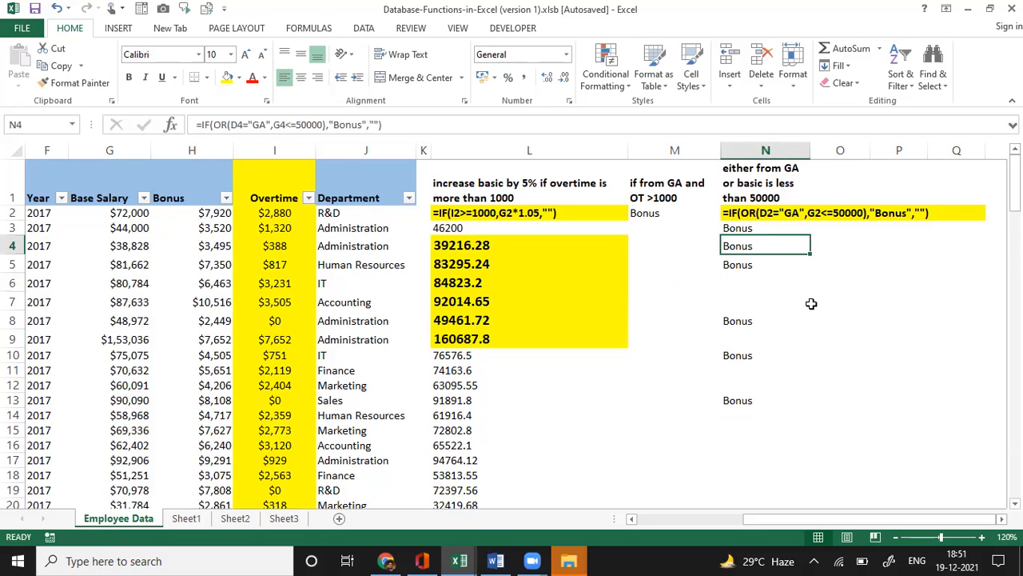
{"action": "key", "text": "Up"}
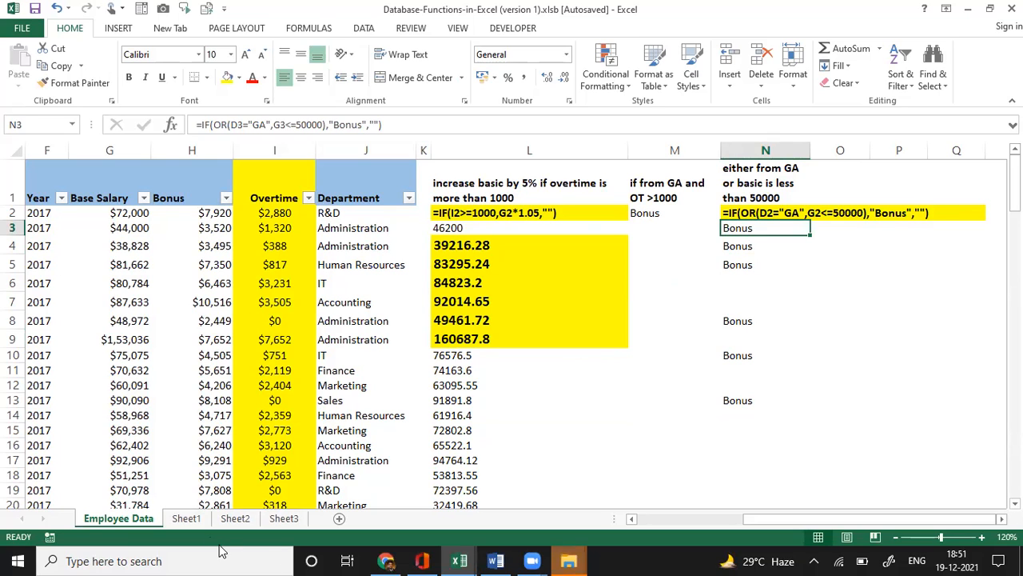
Open Sheet1, switch to Functions.docx in Word and copy the database functions list from DCOUNT to DAVERAGE.
{"action": "left_click", "coordinate": [187, 518]}
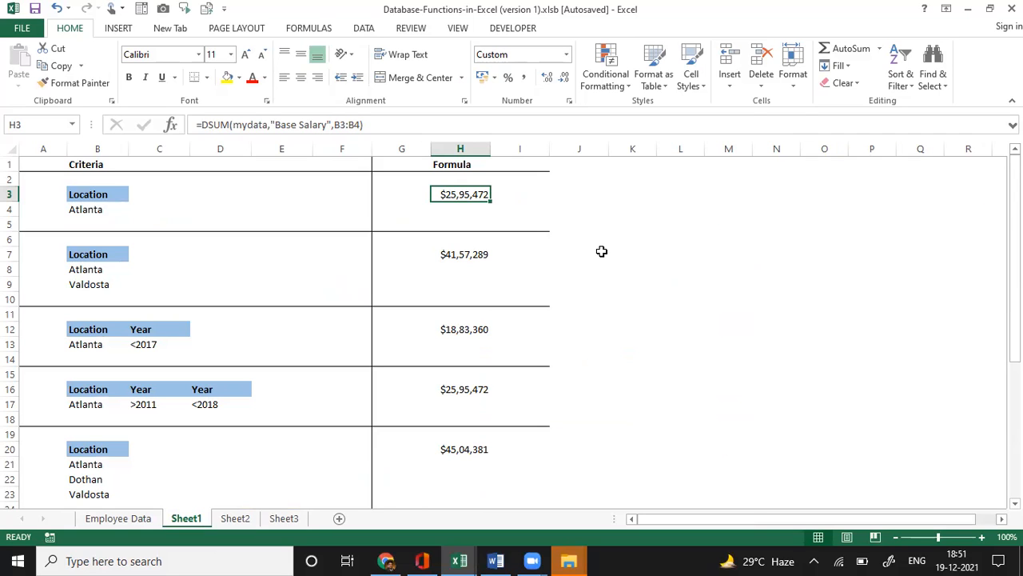
{"action": "key", "text": "alt+Tab"}
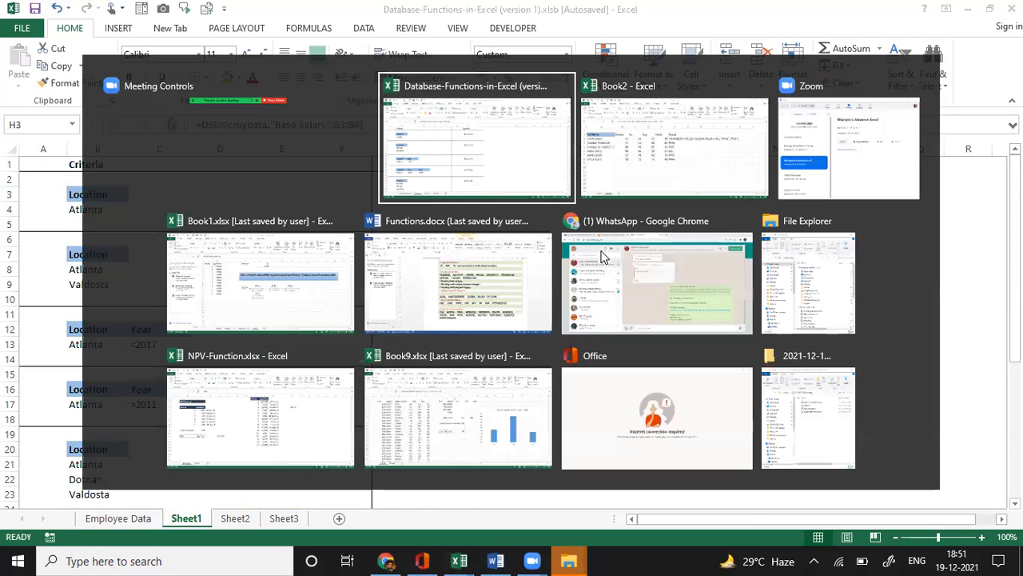
{"action": "key", "text": "alt+Tab"}
{"action": "key", "text": "alt+Tab"}
{"action": "key", "text": "alt+Tab"}
{"action": "key", "text": "alt+Tab"}
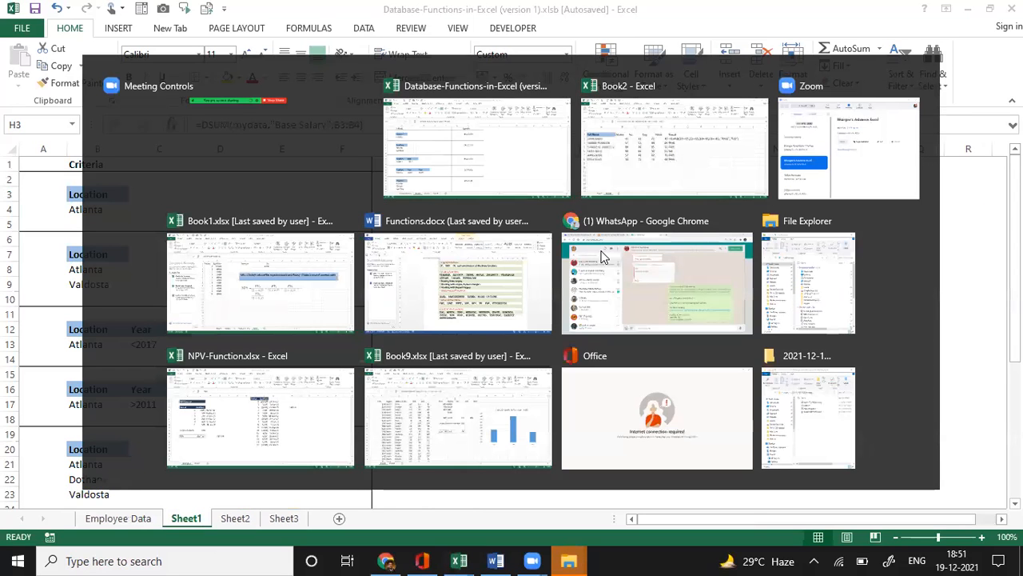
{"action": "key", "text": "Up"}
{"action": "key", "text": "Up"}
{"action": "key", "text": "Up"}
{"action": "key", "text": "Up"}
{"action": "key", "text": "Up"}
{"action": "key", "text": "Up"}
{"action": "key", "text": "Up"}
{"action": "key", "text": "Up"}
{"action": "key", "text": "Up"}
{"action": "key", "text": "Up"}
{"action": "key", "text": "Up"}
{"action": "key", "text": "Up"}
{"action": "key", "text": "Up"}
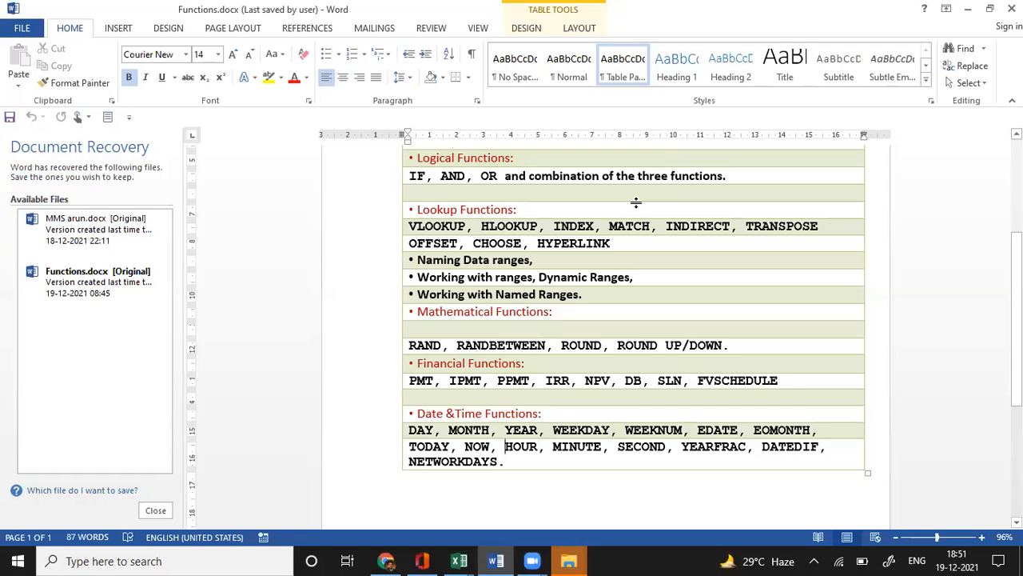
{"action": "key", "text": "Up"}
{"action": "key", "text": "Up"}
{"action": "key", "text": "Up"}
{"action": "key", "text": "Up"}
{"action": "key", "text": "Up"}
{"action": "key", "text": "Up"}
{"action": "key", "text": "Up"}
{"action": "key", "text": "Up"}
{"action": "key", "text": "Up"}
{"action": "key", "text": "Up"}
{"action": "key", "text": "Up"}
{"action": "key", "text": "Up"}
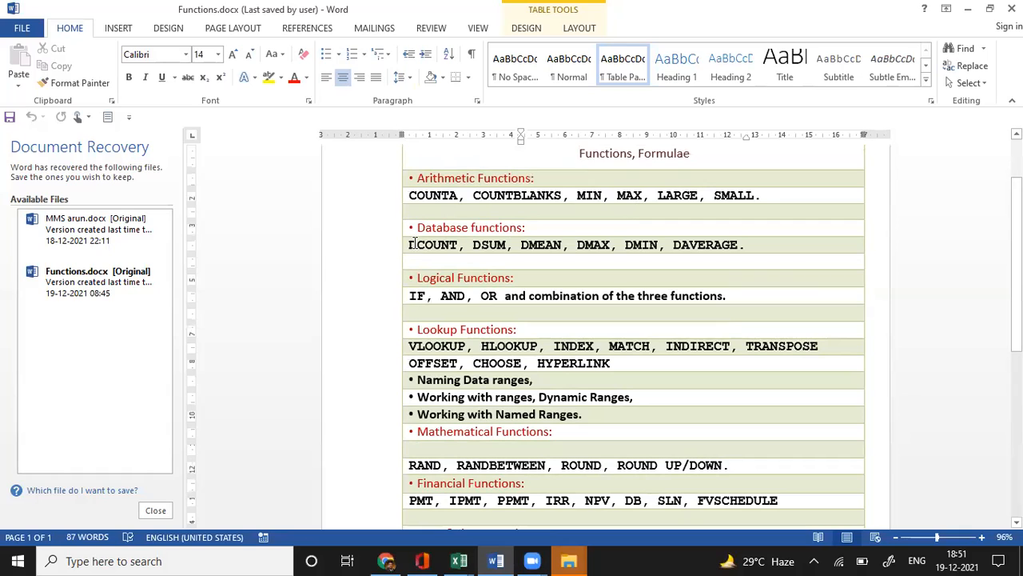
{"action": "left_click_drag", "start_coordinate": [411, 245], "coordinate": [752, 244]}
{"action": "key", "text": "ctrl+c"}
Switch back to the Excel workbook and paste the copied function list into K3 of Sheet1.
{"action": "key", "text": "alt+Tab"}
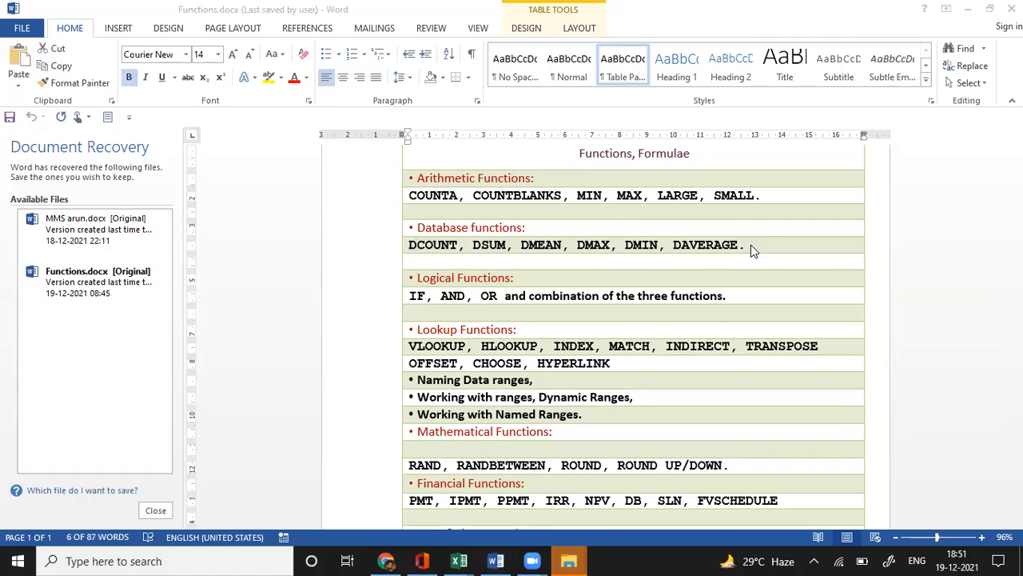
{"action": "key", "text": "alt+Tab"}
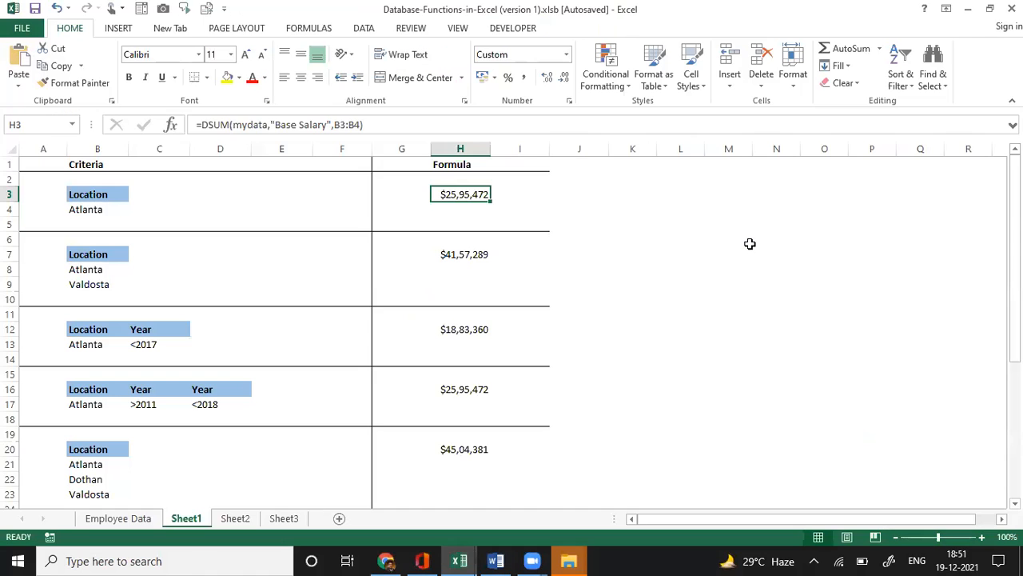
{"action": "key", "text": "Right"}
{"action": "key", "text": "Right"}
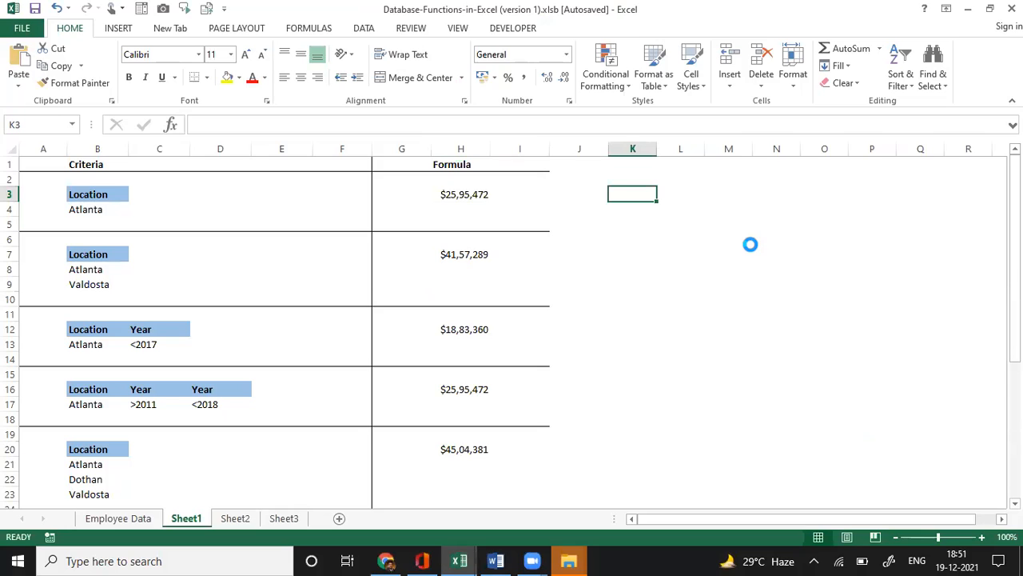
{"action": "key", "text": "ctrl+v"}
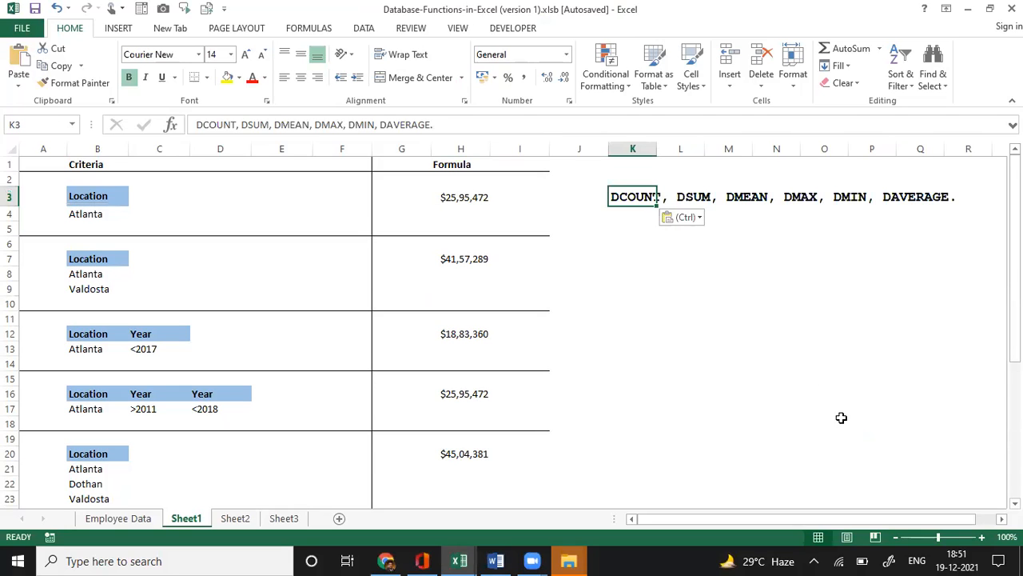
Replace DMEAN with DMIN in the function list in K3.
{"action": "left_click", "coordinate": [844, 422]}
{"action": "key", "text": "Up"}
{"action": "key", "text": "Up"}
{"action": "key", "text": "Up"}
{"action": "key", "text": "Up"}
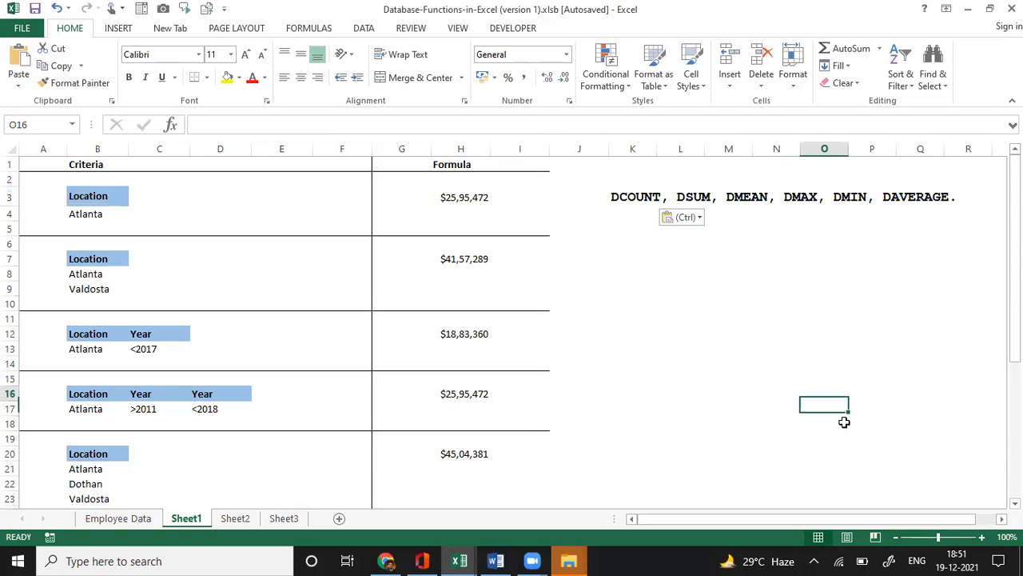
{"action": "key", "text": "Up"}
{"action": "key", "text": "Left"}
{"action": "key", "text": "Left"}
{"action": "key", "text": "Left"}
{"action": "key", "text": "Left"}
{"action": "key", "text": "Up"}
{"action": "key", "text": "Up"}
{"action": "key", "text": "Up"}
{"action": "key", "text": "Up"}
{"action": "key", "text": "Up"}
{"action": "key", "text": "Up"}
{"action": "key", "text": "Up"}
{"action": "key", "text": "Up"}
{"action": "key", "text": "Up"}
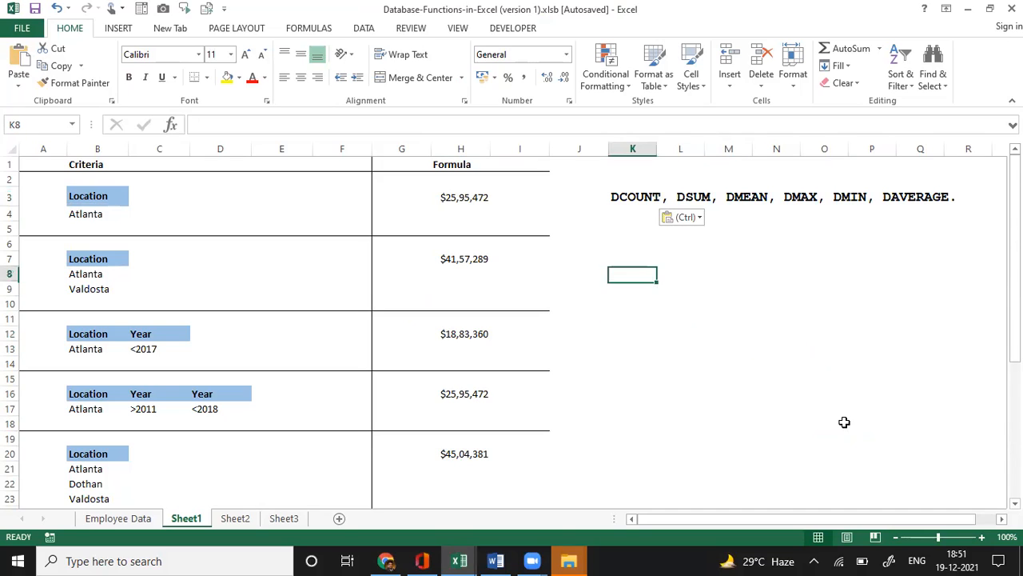
{"action": "key", "text": "Up"}
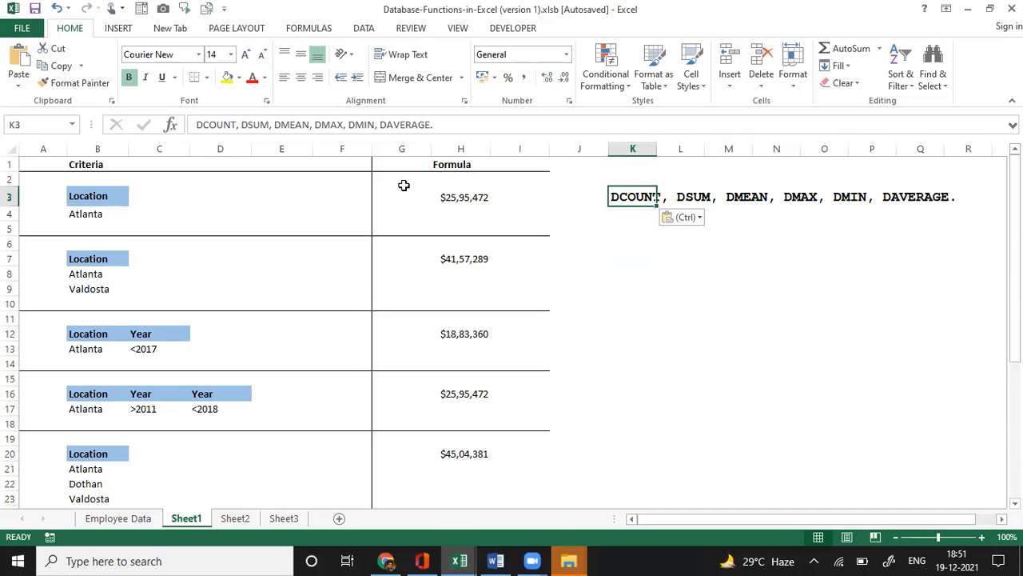
{"action": "left_click", "coordinate": [294, 124]}
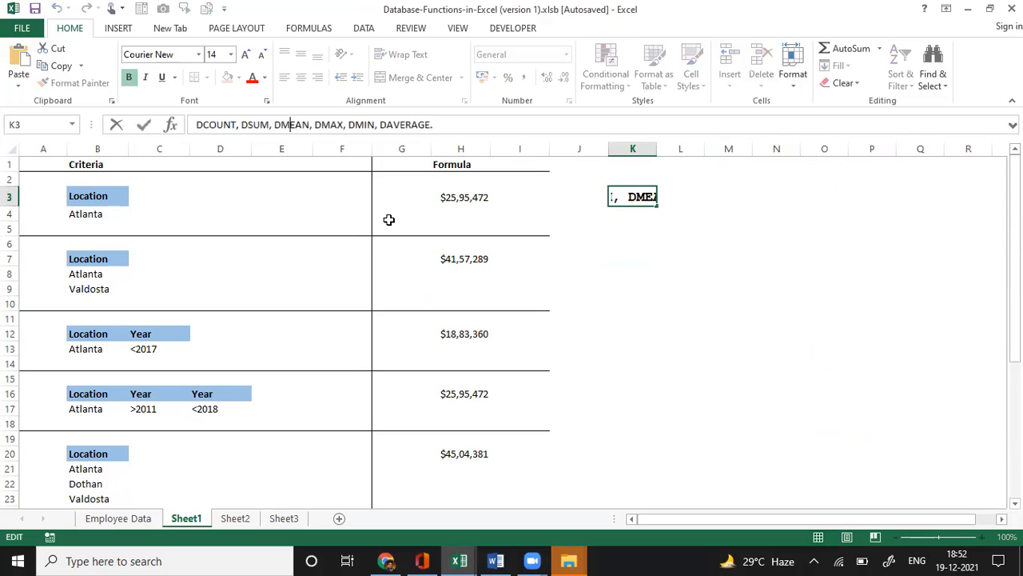
{"action": "type", "text": "IN"}
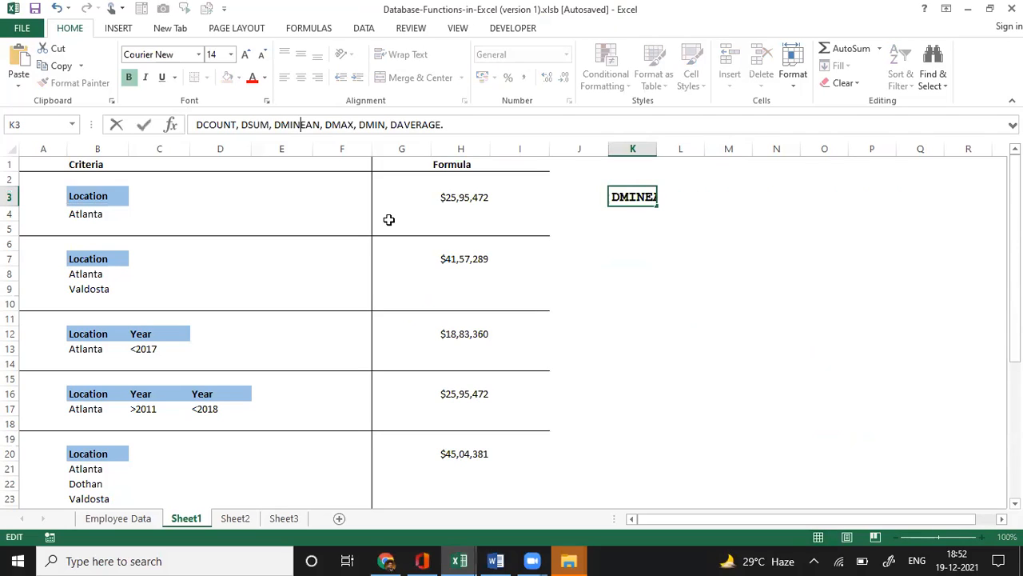
{"action": "key", "text": "Delete"}
{"action": "key", "text": "Delete"}
{"action": "key", "text": "Delete"}
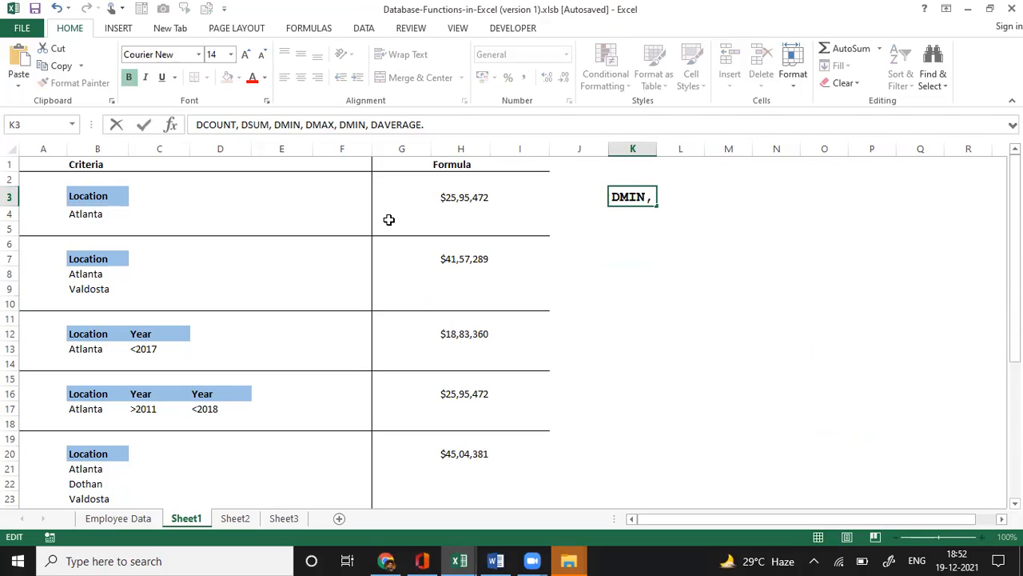
{"action": "key", "text": "Return"}
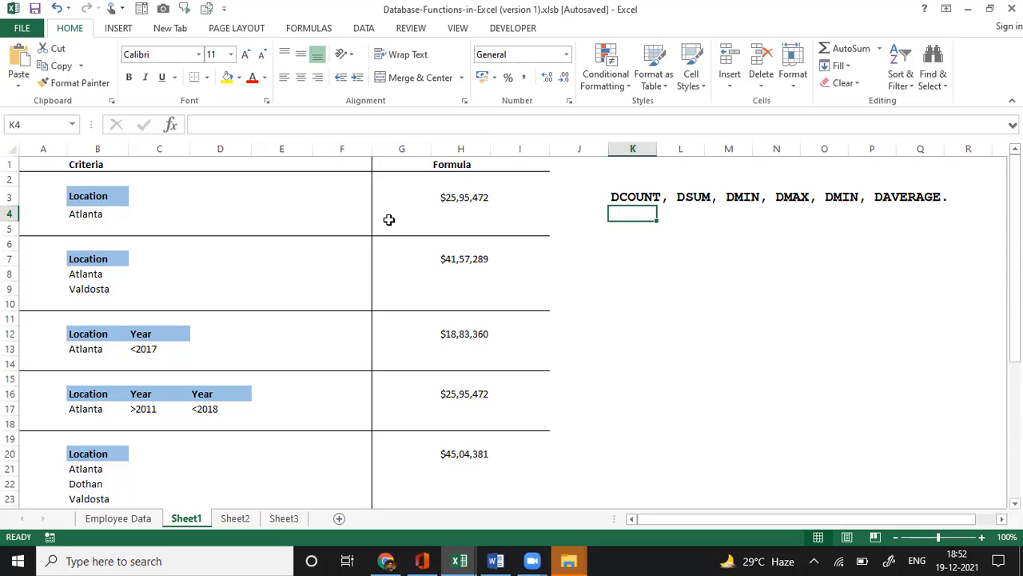
Examine the first Location criteria block in B3:B4 and the DSUM formula in H3.
{"action": "key", "text": "Up"}
{"action": "key", "text": "Left"}
{"action": "key", "text": "Left"}
{"action": "key", "text": "Left"}
{"action": "key", "text": "Left"}
{"action": "key", "text": "Left"}
{"action": "key", "text": "Left"}
{"action": "key", "text": "Left"}
{"action": "key", "text": "Left"}
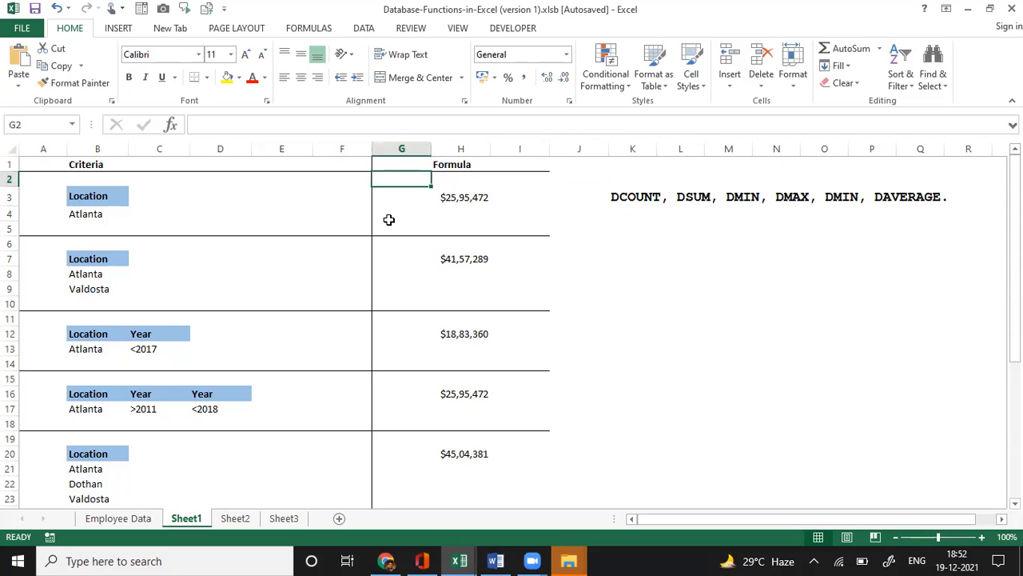
{"action": "key", "text": "Left"}
{"action": "key", "text": "Left"}
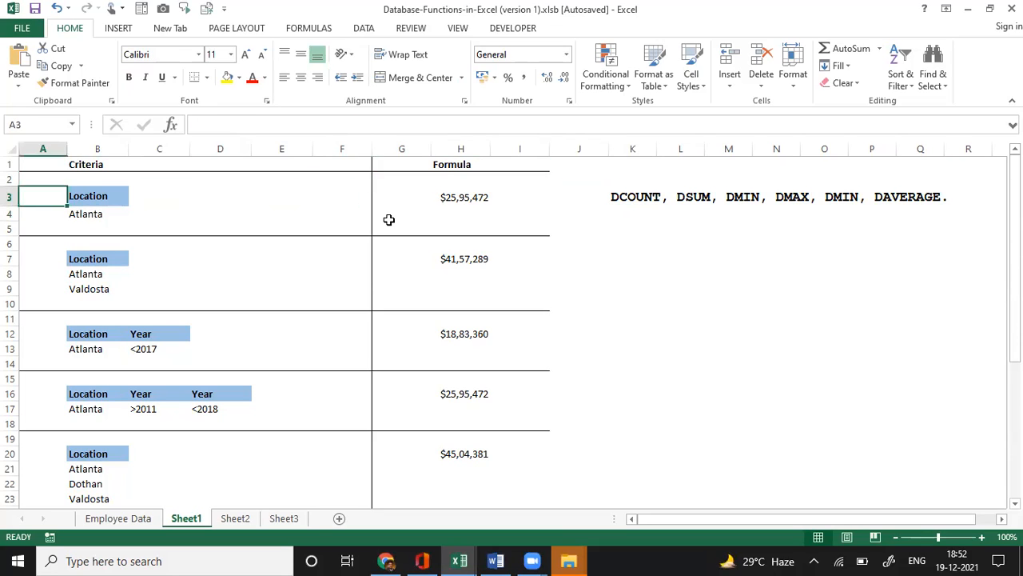
{"action": "key", "text": "Right"}
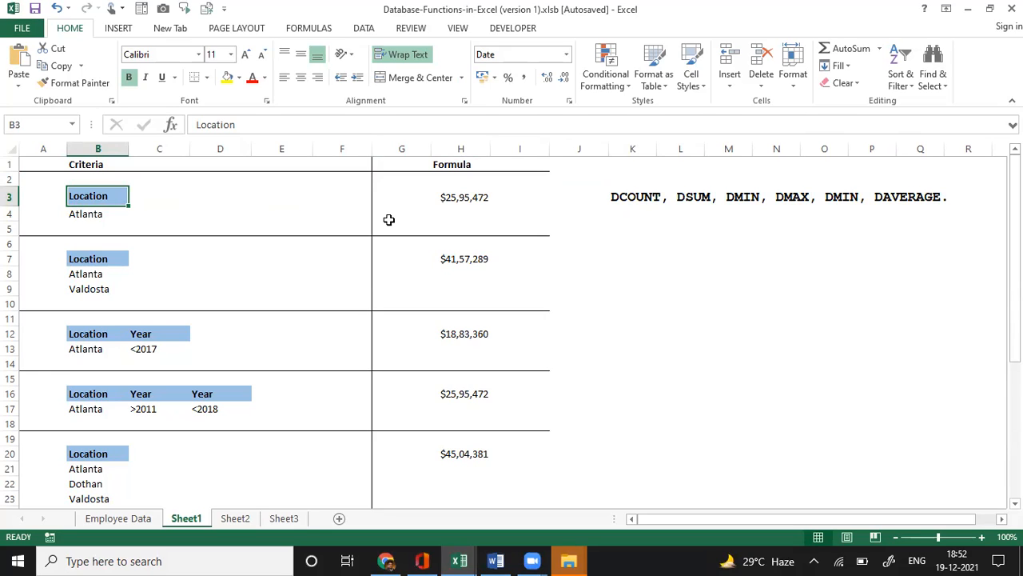
{"action": "key", "text": "Down"}
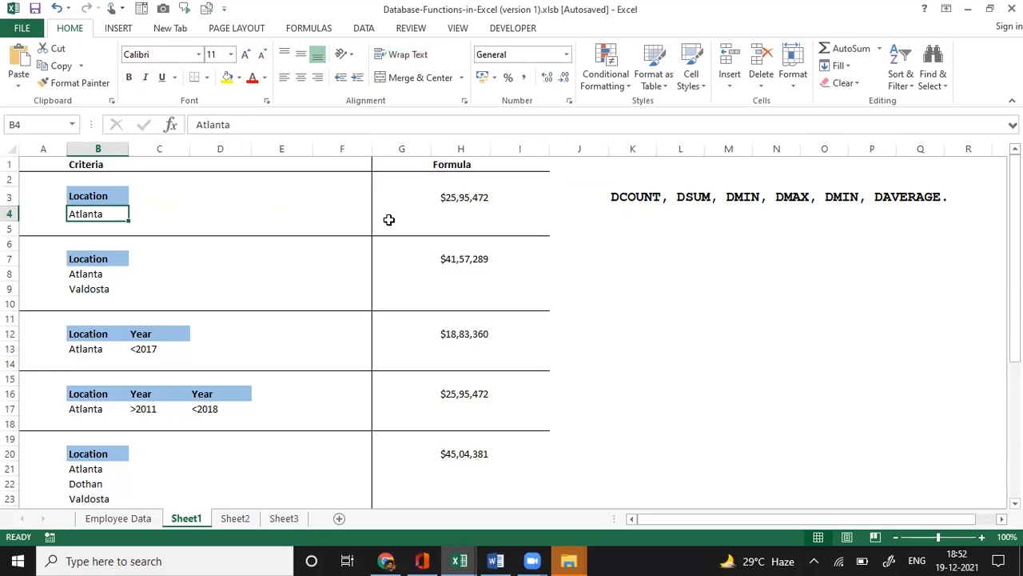
{"action": "key", "text": "Up"}
{"action": "key", "text": "Right"}
{"action": "key", "text": "Right"}
{"action": "key", "text": "Right"}
{"action": "key", "text": "Right"}
{"action": "key", "text": "Right"}
{"action": "key", "text": "Right"}
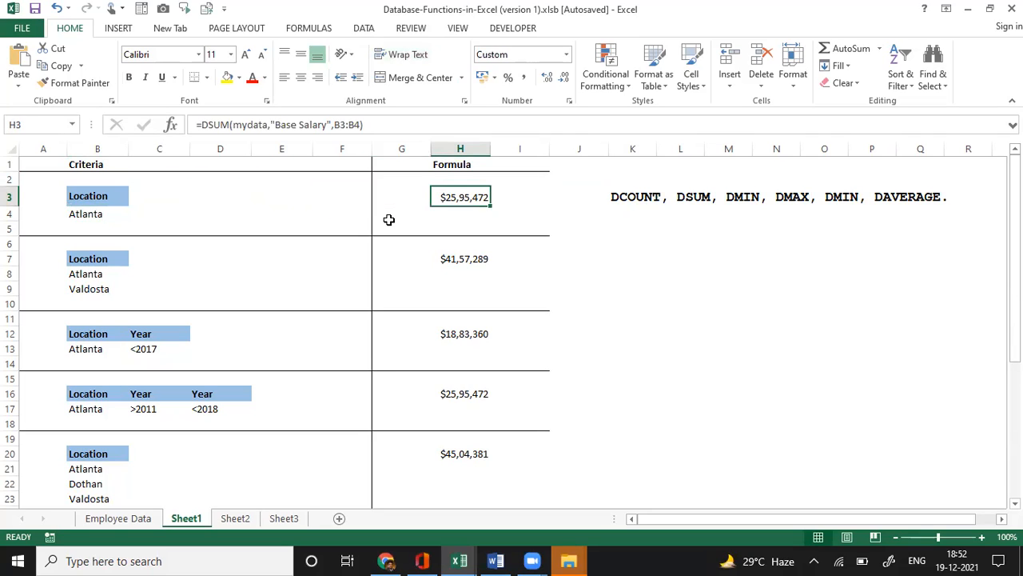
Examine the second Location criteria block, starting at B7.
{"action": "key", "text": "Left"}
{"action": "key", "text": "Left"}
{"action": "key", "text": "Left"}
{"action": "key", "text": "Down"}
{"action": "key", "text": "Left"}
{"action": "key", "text": "Down"}
{"action": "key", "text": "Left"}
{"action": "key", "text": "Left"}
{"action": "key", "text": "Down"}
{"action": "key", "text": "Down"}
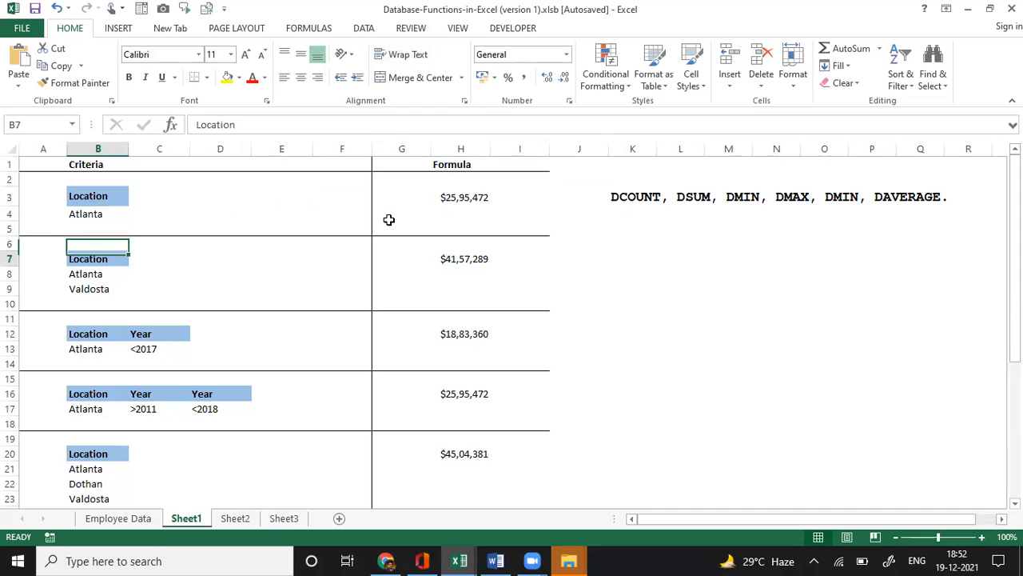
{"action": "key", "text": "Down"}
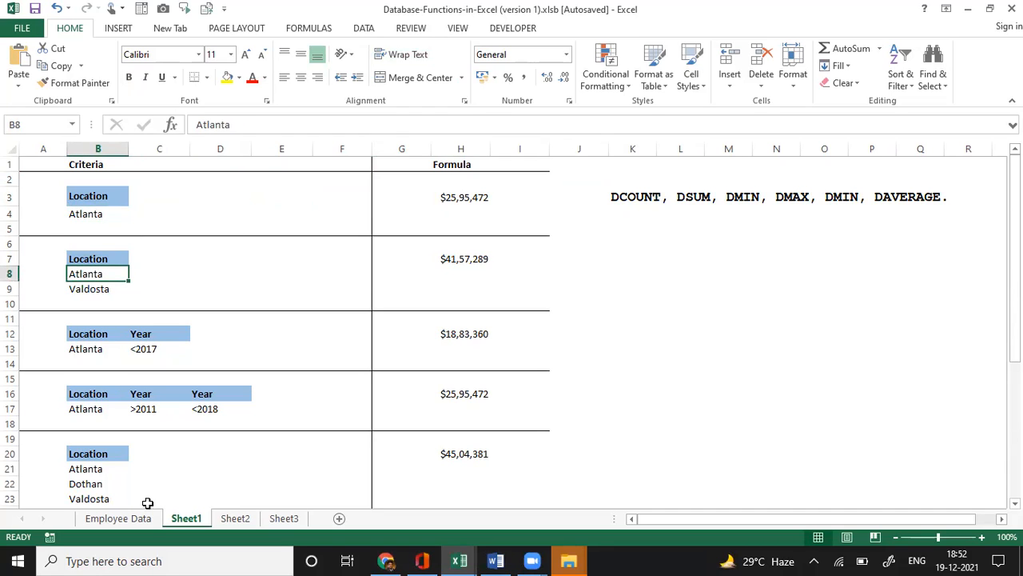
Examine the Location column and its neighbouring fields on the Employee Data sheet.
{"action": "left_click", "coordinate": [123, 520]}
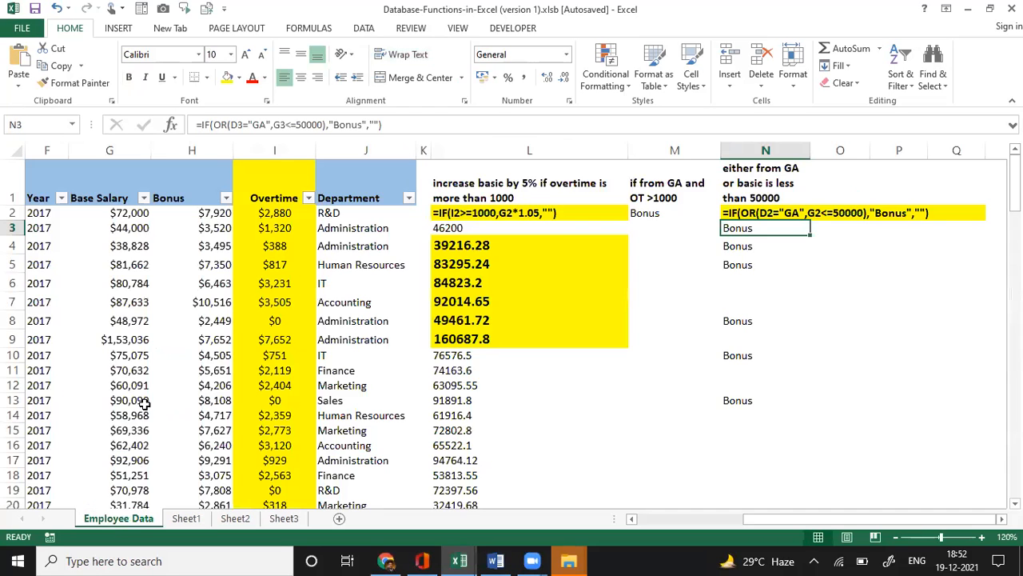
{"action": "left_click", "coordinate": [144, 339]}
{"action": "key", "text": "Left"}
{"action": "key", "text": "Left"}
{"action": "key", "text": "Left"}
{"action": "key", "text": "Left"}
{"action": "key", "text": "Left"}
{"action": "key", "text": "Left"}
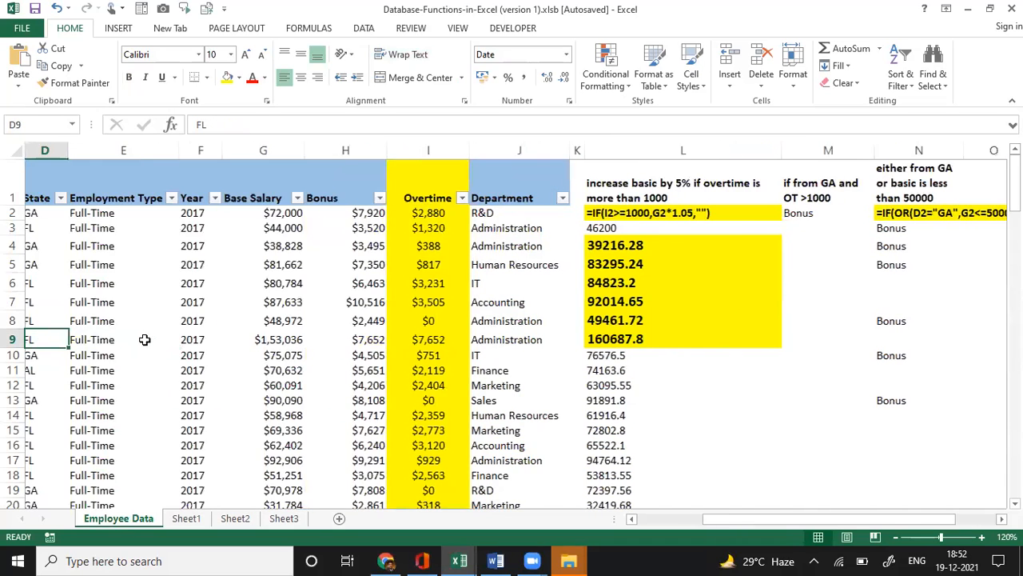
{"action": "key", "text": "Right"}
{"action": "key", "text": "Right"}
{"action": "key", "text": "Right"}
{"action": "key", "text": "Left"}
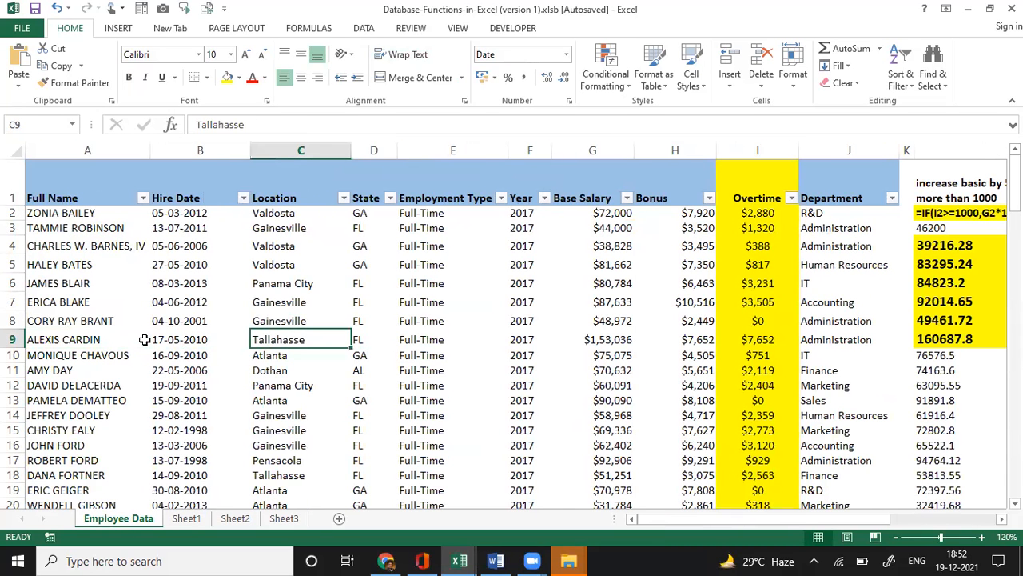
Return to Sheet1 and examine the criteria block that combines Location with two Year conditions.
{"action": "left_click", "coordinate": [186, 519]}
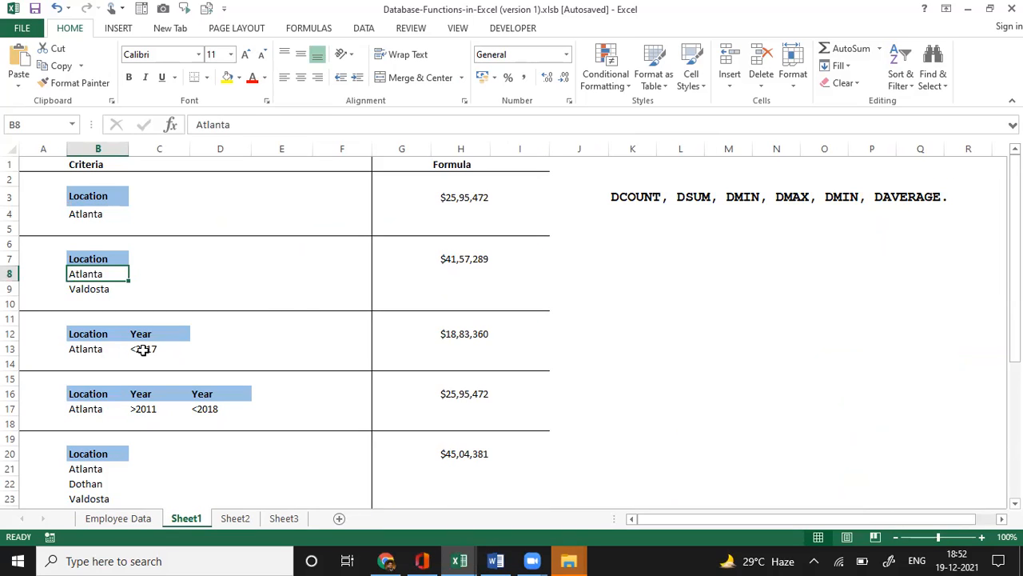
{"action": "left_click", "coordinate": [226, 412]}
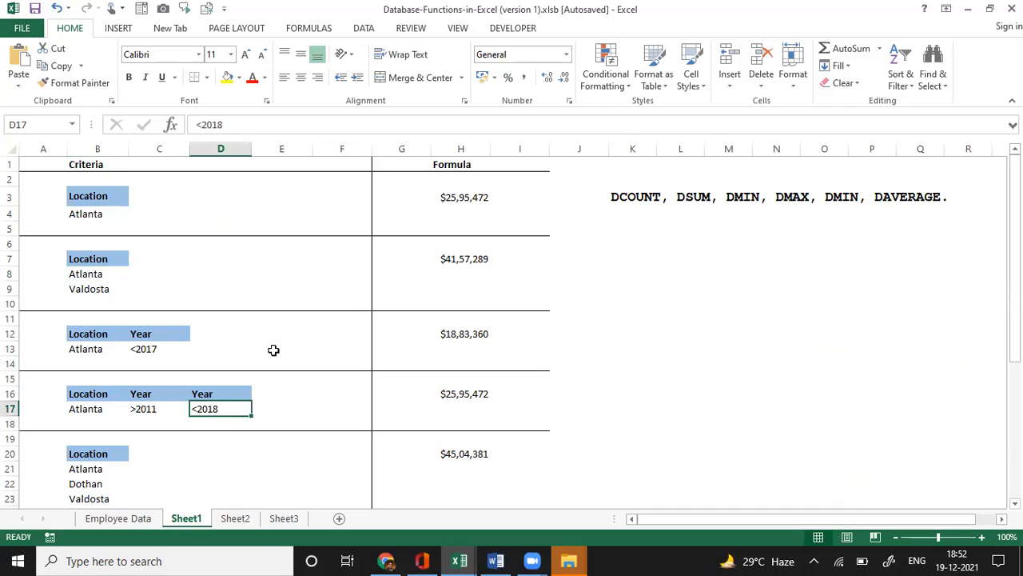
{"action": "left_click_drag", "start_coordinate": [279, 339], "coordinate": [669, 277]}
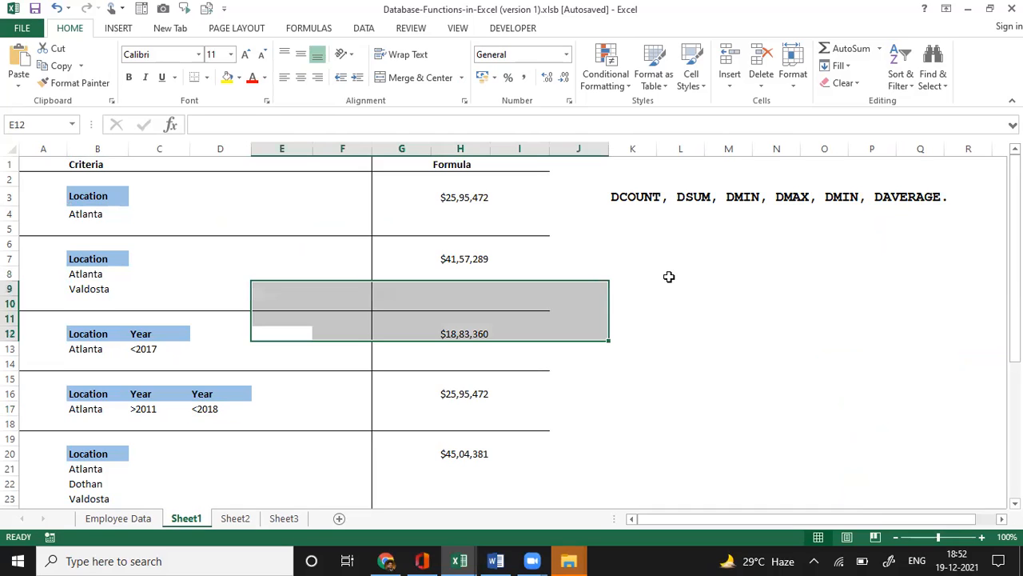
{"action": "left_click", "coordinate": [670, 277]}
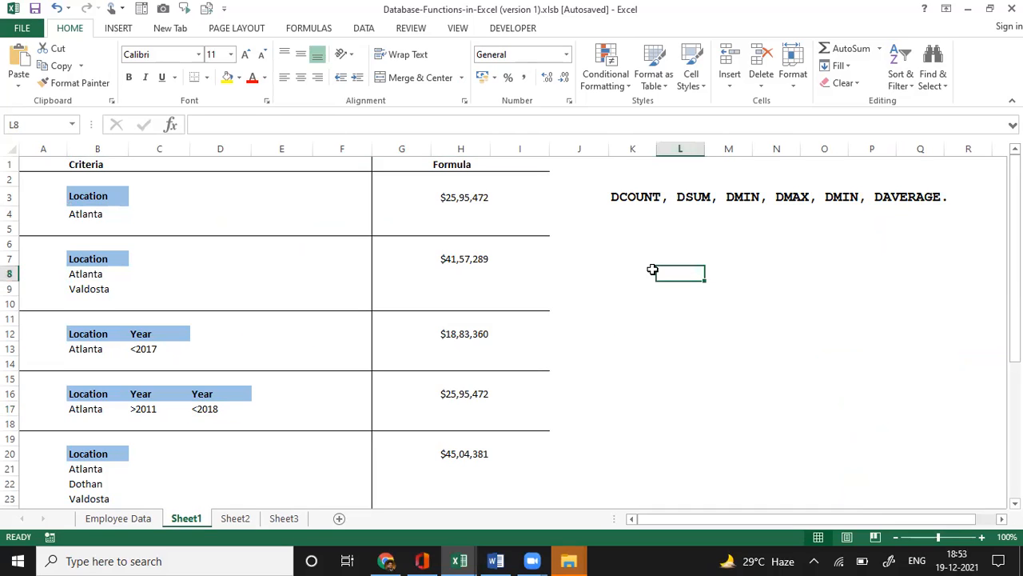
Move the database function list from K3 up to K1.
{"action": "left_click", "coordinate": [621, 197]}
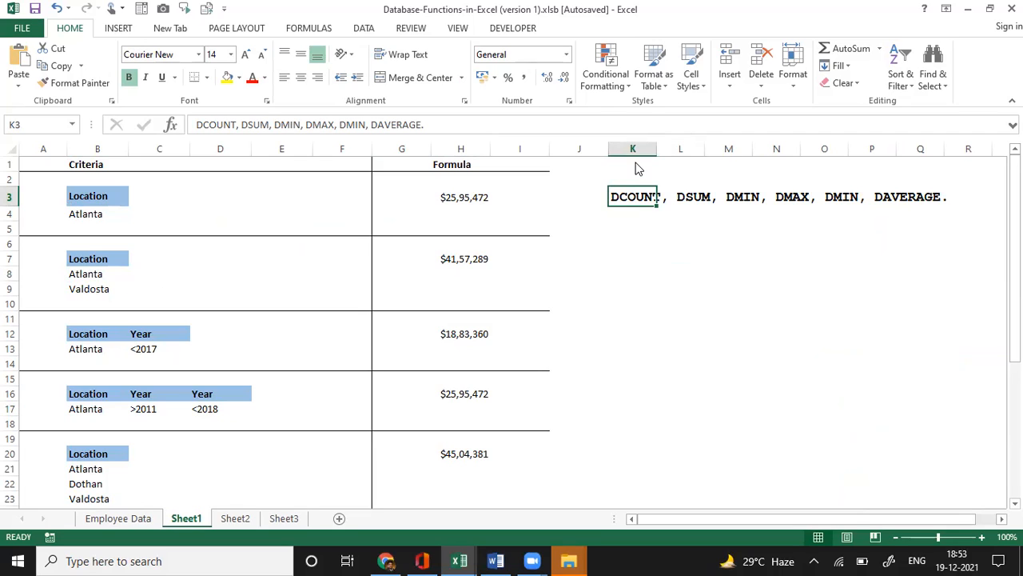
{"action": "left_click_drag", "start_coordinate": [637, 190], "coordinate": [637, 170]}
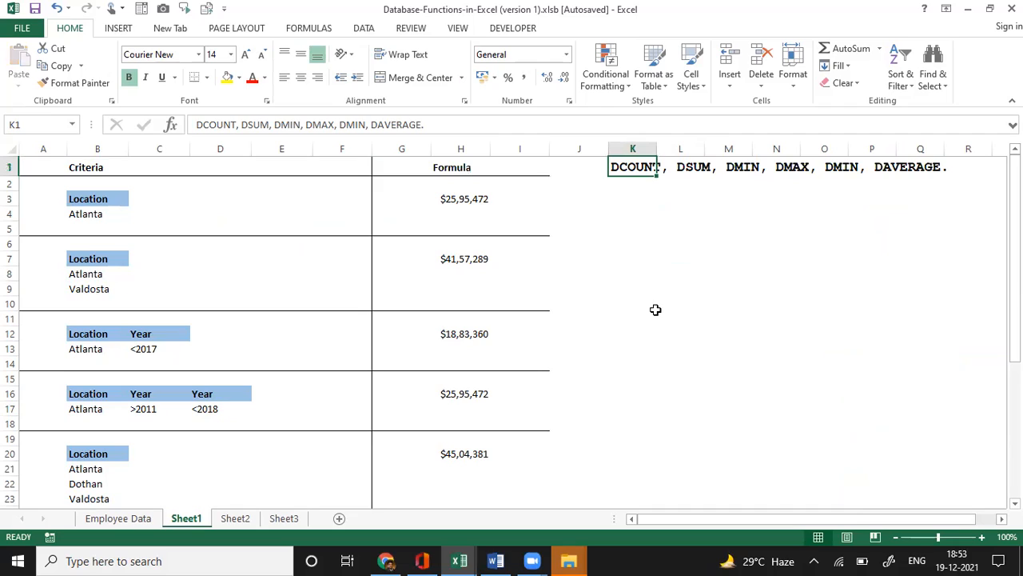
Insert two blank rows above row 2 on Sheet1.
{"action": "key", "text": "Down"}
{"action": "key", "text": "Down"}
{"action": "key", "text": "Down"}
{"action": "key", "text": "Down"}
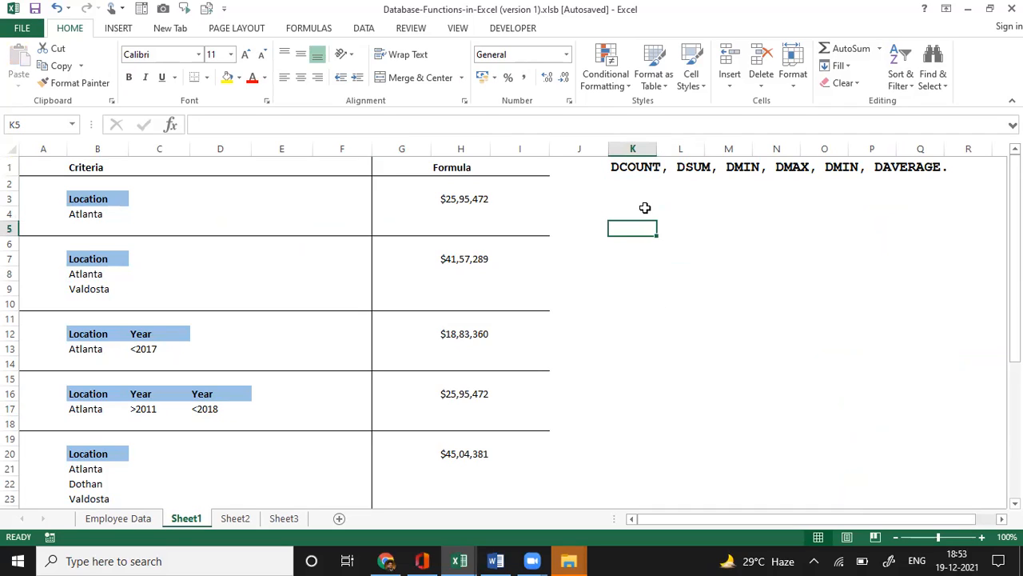
{"action": "key", "text": "Up"}
{"action": "key", "text": "Up"}
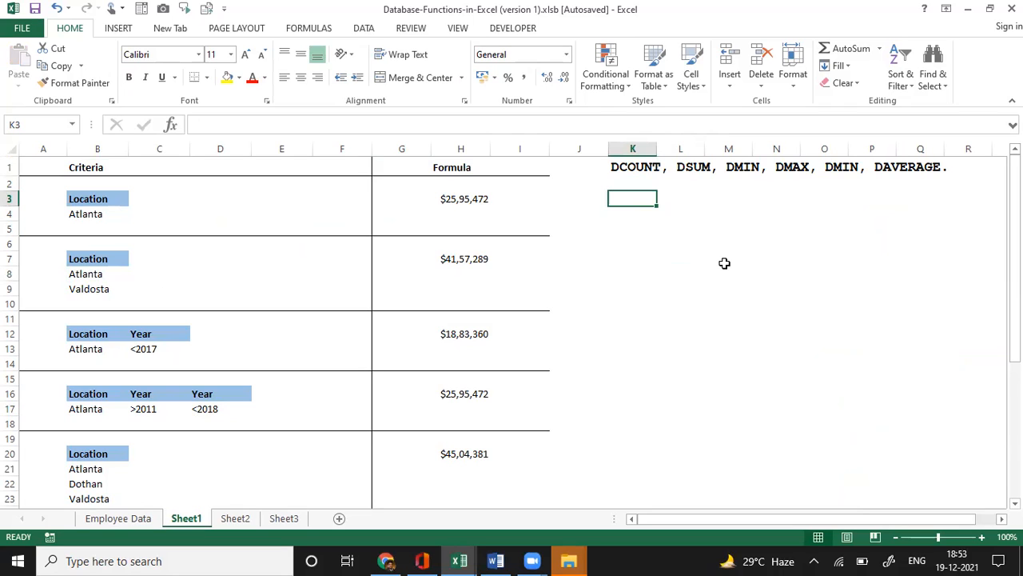
{"action": "key", "text": "Up"}
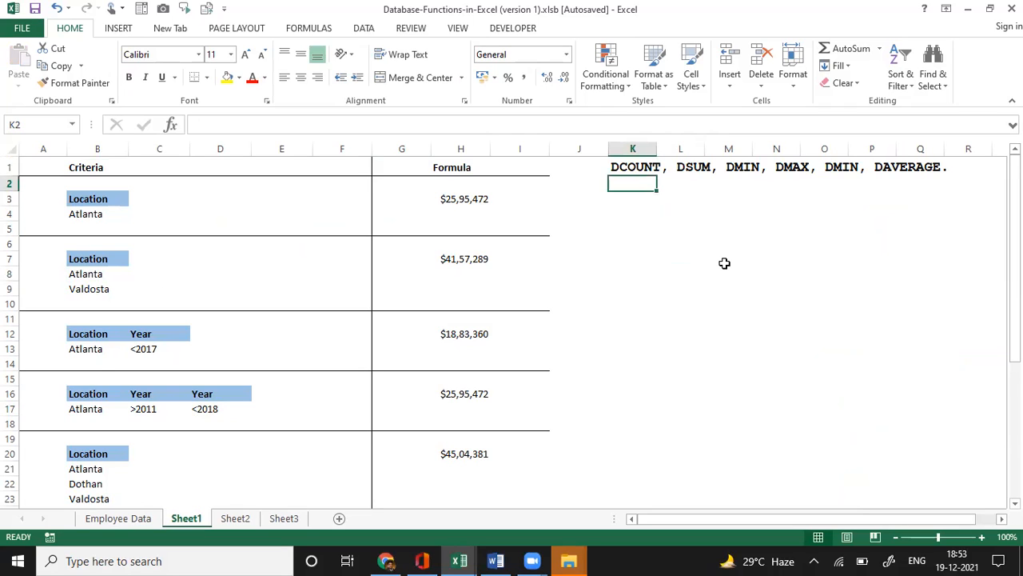
{"action": "key", "text": "alt+i"}
{"action": "key", "text": "r"}
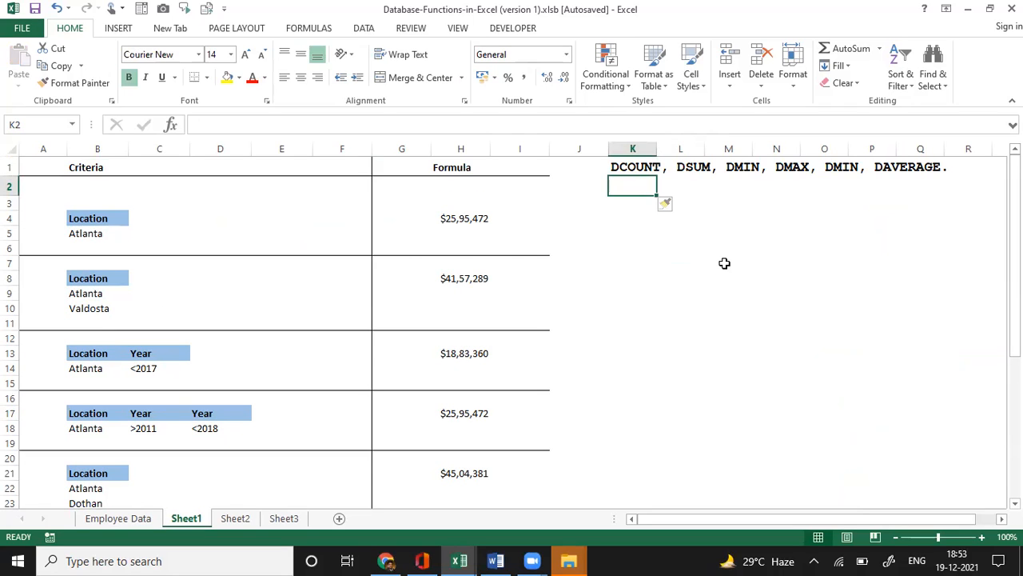
{"action": "key", "text": "alt+i"}
{"action": "key", "text": "r"}
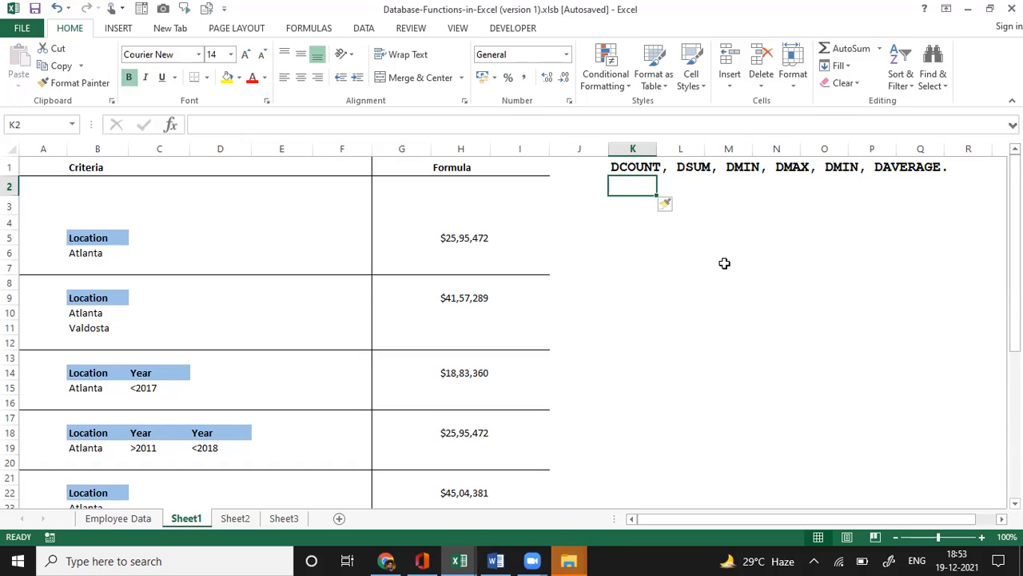
Move the database function list from K1 to O1.
{"action": "key", "text": "Up"}
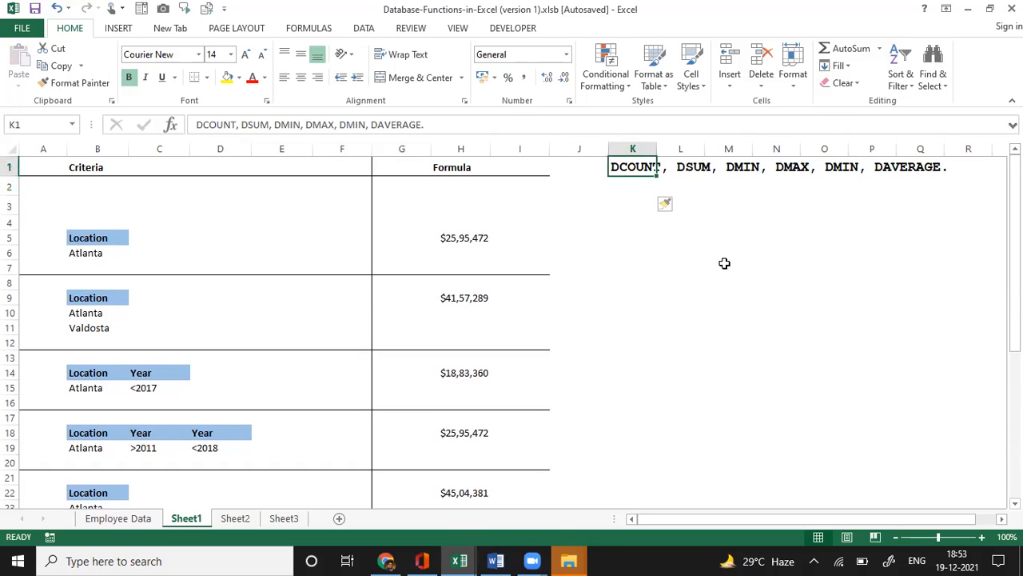
{"action": "key", "text": "ctrl+x"}
{"action": "key", "text": "Right"}
{"action": "key", "text": "Right"}
{"action": "key", "text": "Right"}
{"action": "key", "text": "Right"}
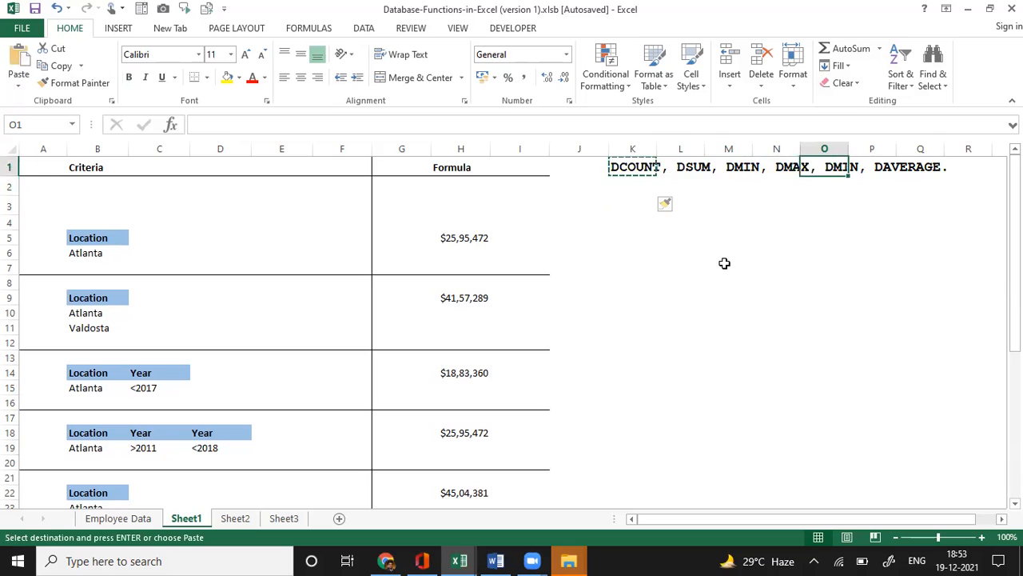
{"action": "key", "text": "ctrl+v"}
Enter the heading Criteria in K1.
{"action": "key", "text": "Left"}
{"action": "key", "text": "Left"}
{"action": "key", "text": "Left"}
{"action": "key", "text": "Left"}
{"action": "type", "text": "Criteria"}
{"action": "key", "text": "Return"}
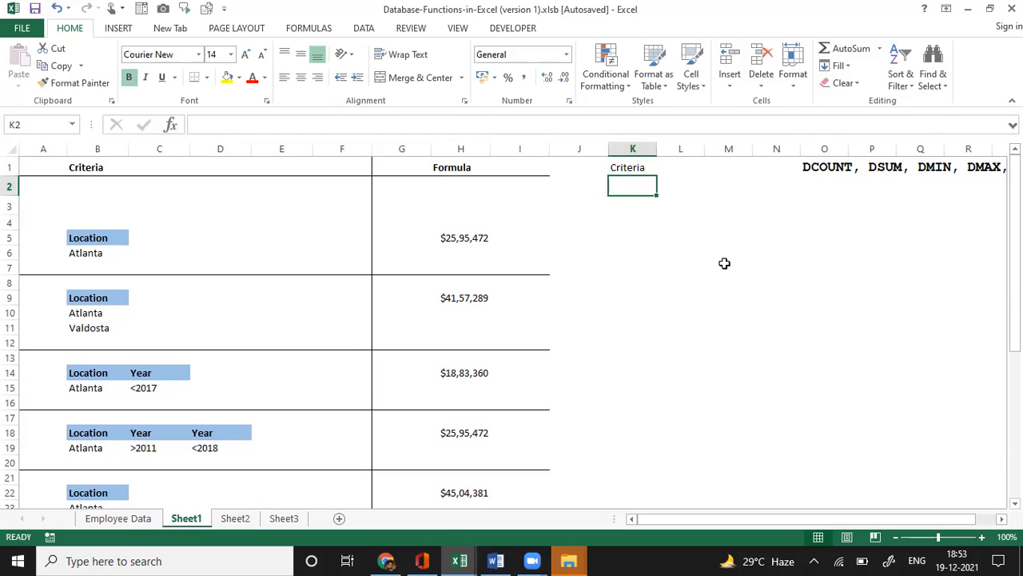
Enter the heading Formula in M1 and select K3 as the start of the criteria block.
{"action": "key", "text": "Up"}
{"action": "key", "text": "Right"}
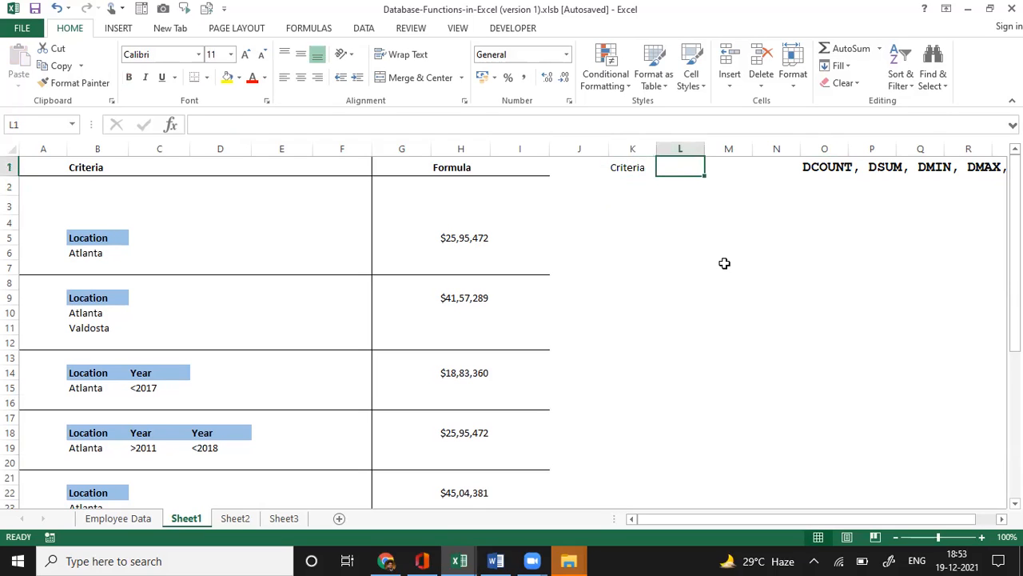
{"action": "key", "text": "Right"}
{"action": "key", "text": "Left"}
{"action": "key", "text": "Right"}
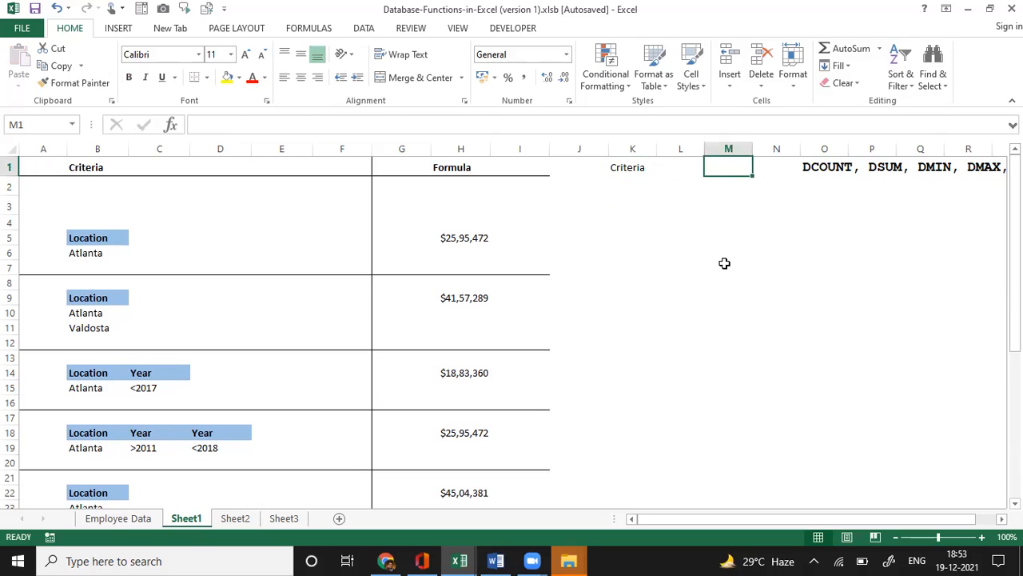
{"action": "type", "text": "Form"}
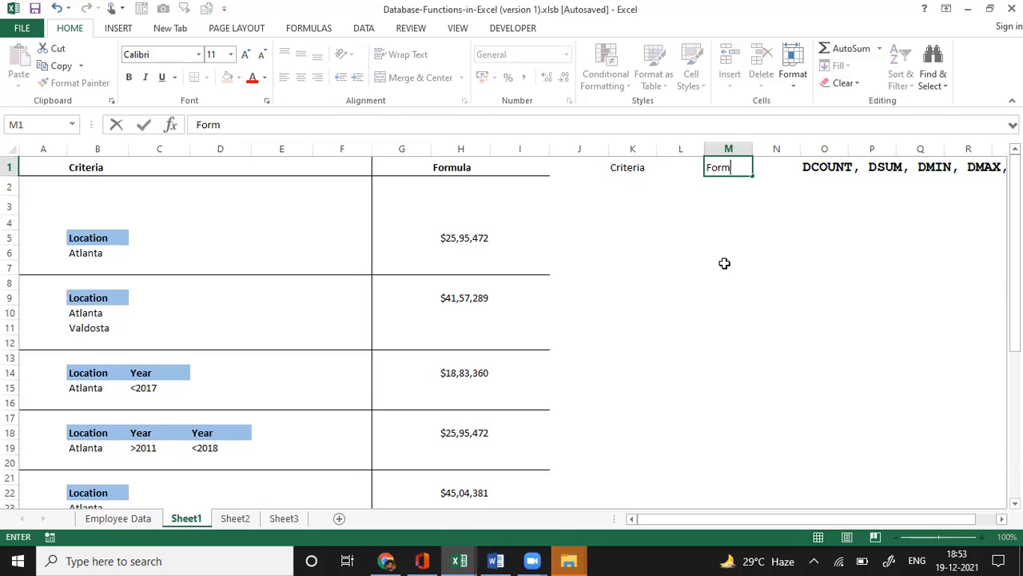
{"action": "type", "text": "ula"}
{"action": "key", "text": "Return"}
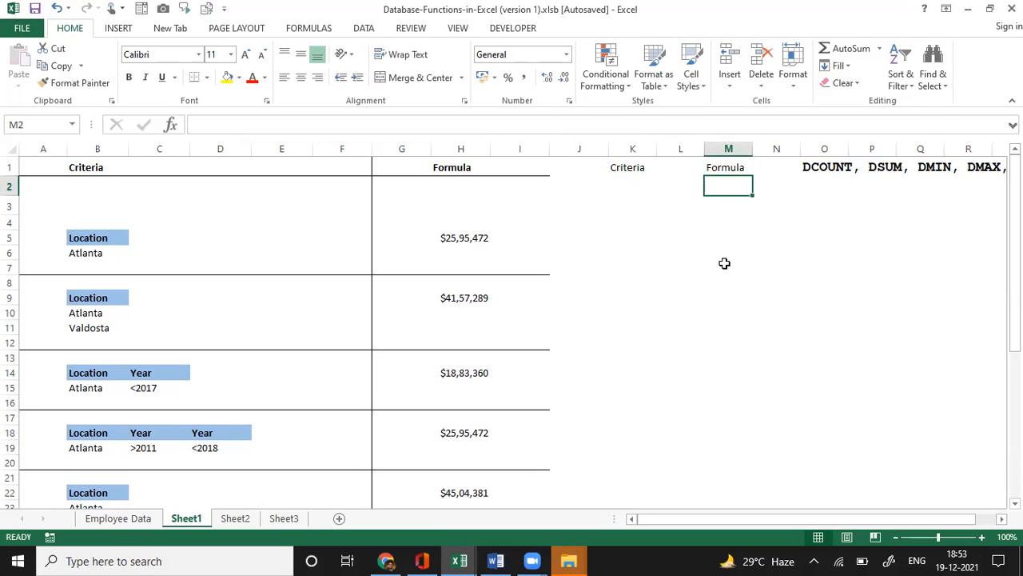
{"action": "key", "text": "Return"}
{"action": "key", "text": "Left"}
{"action": "key", "text": "Left"}
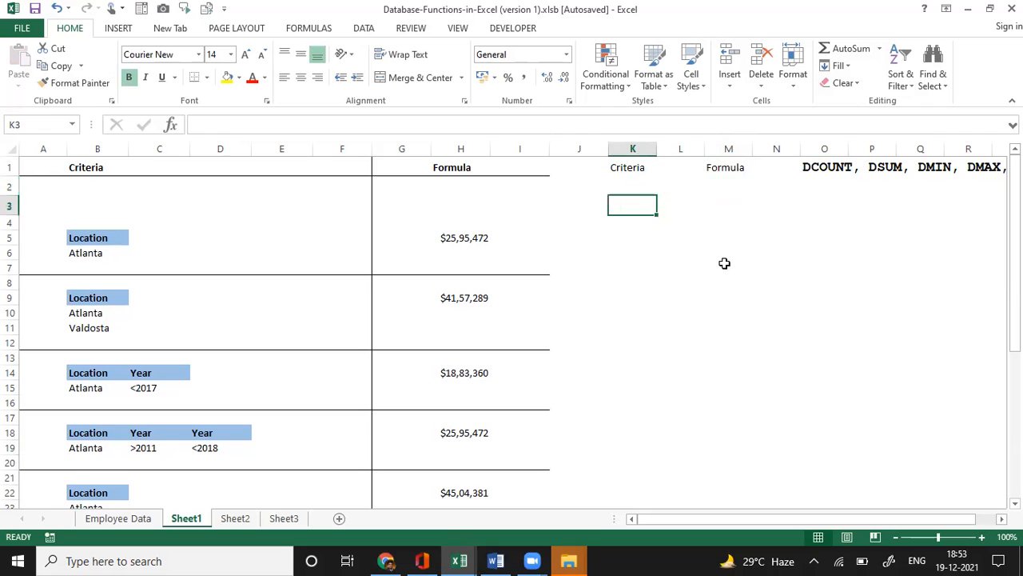
Examine the column headers on the Employee Data sheet, from Full Name across to Department.
{"action": "left_click", "coordinate": [116, 518]}
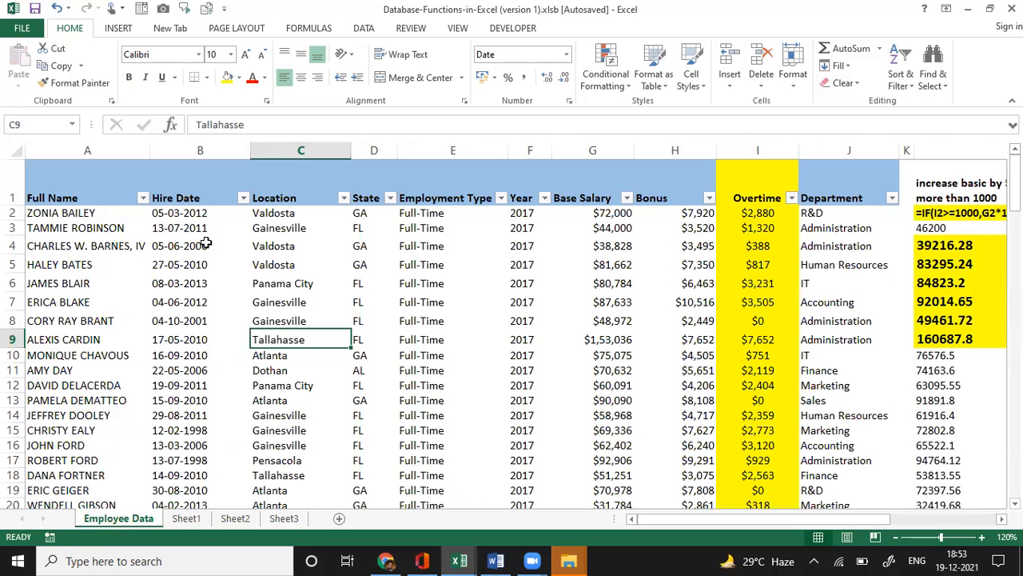
{"action": "left_click", "coordinate": [83, 196]}
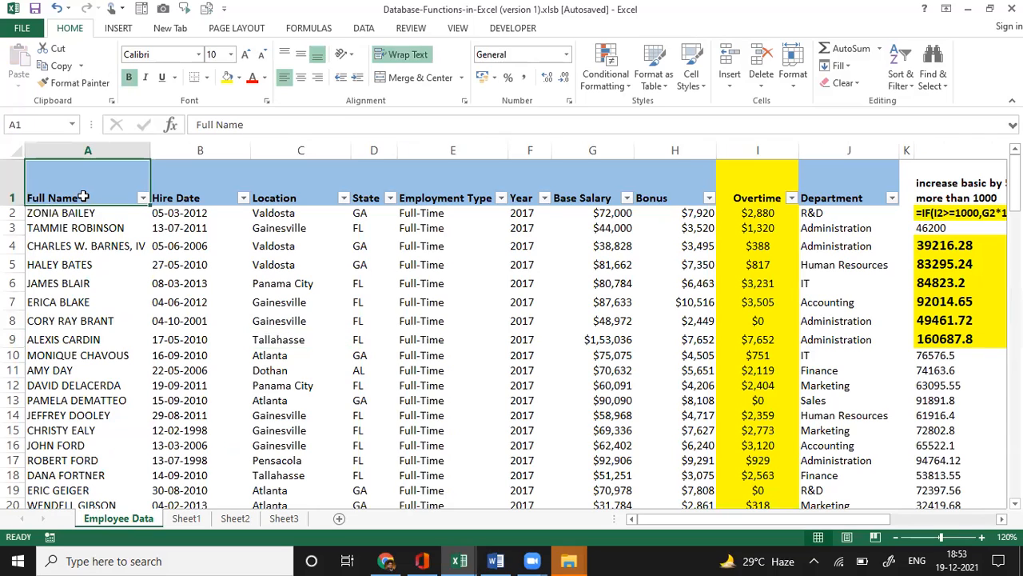
{"action": "key", "text": "Right"}
{"action": "key", "text": "Right"}
{"action": "key", "text": "Right"}
{"action": "key", "text": "Right"}
{"action": "key", "text": "Right"}
{"action": "key", "text": "Right"}
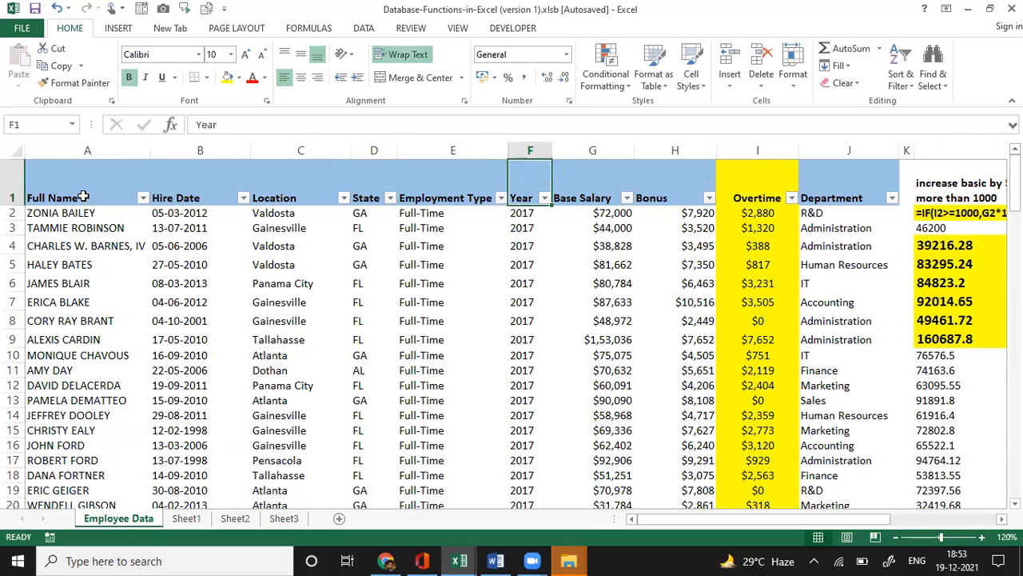
{"action": "key", "text": "Right"}
{"action": "key", "text": "Right"}
{"action": "key", "text": "Right"}
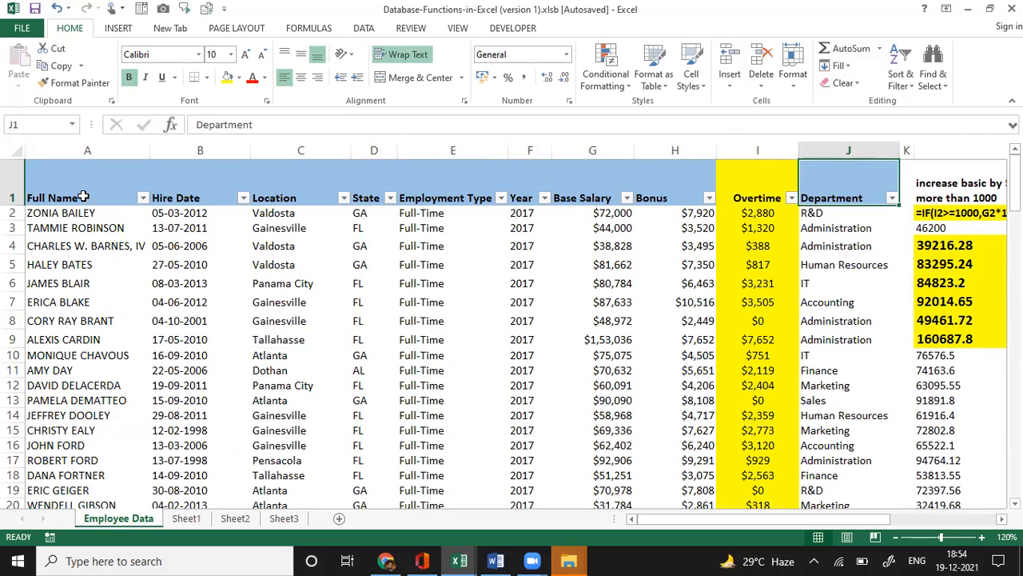
{"action": "key", "text": "Left"}
{"action": "key", "text": "Left"}
{"action": "key", "text": "Left"}
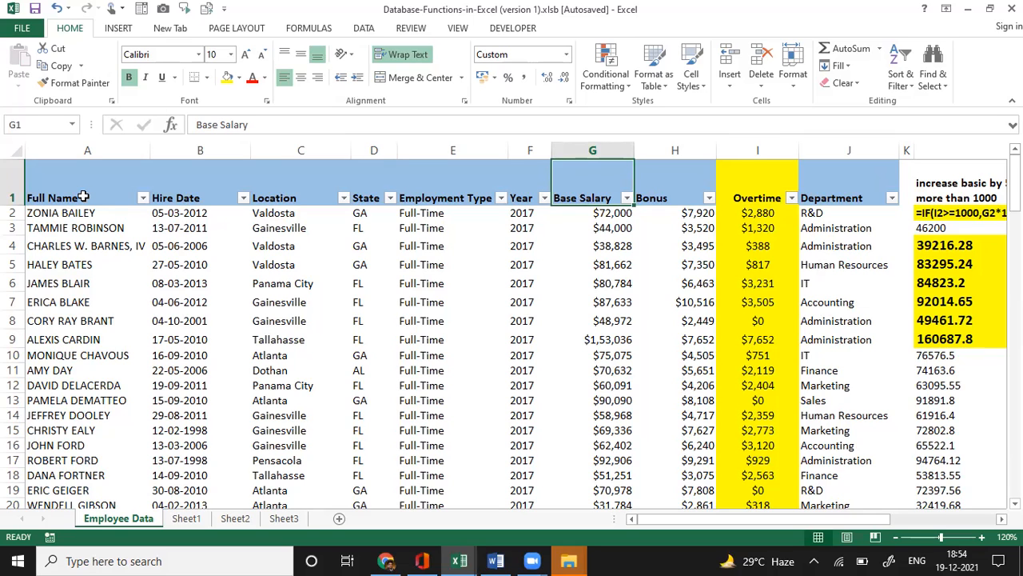
Make header row 1 of Employee Data taller and copy the Location header from C1 into K3 of Sheet1.
{"action": "left_click_drag", "start_coordinate": [7, 206], "coordinate": [7, 245]}
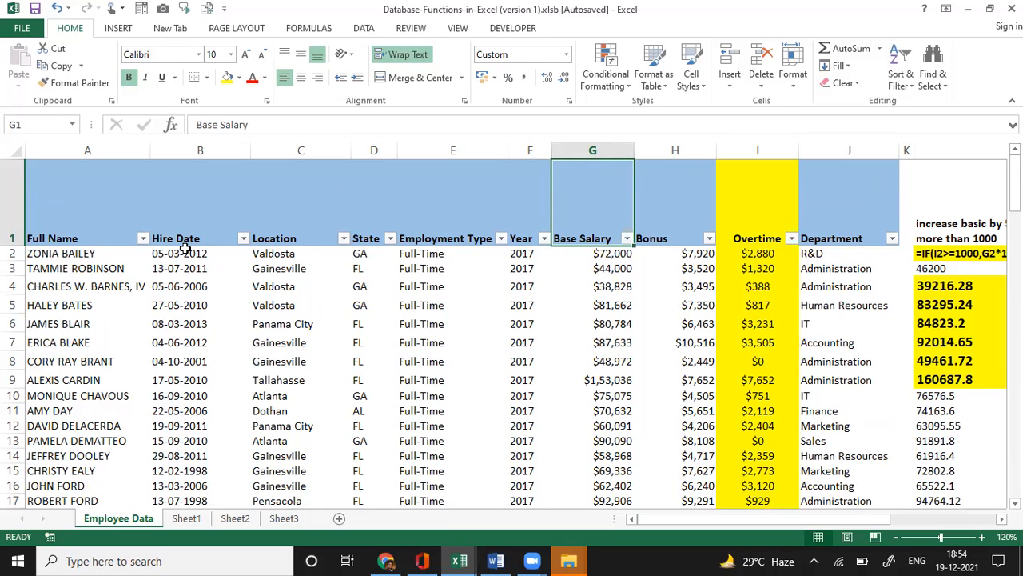
{"action": "left_click", "coordinate": [286, 238]}
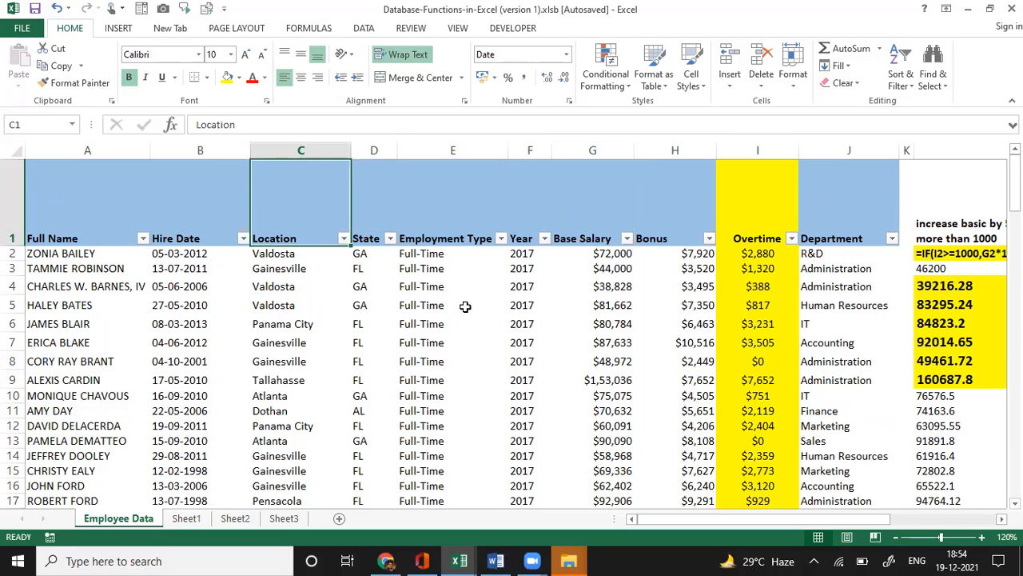
{"action": "key", "text": "ctrl+c"}
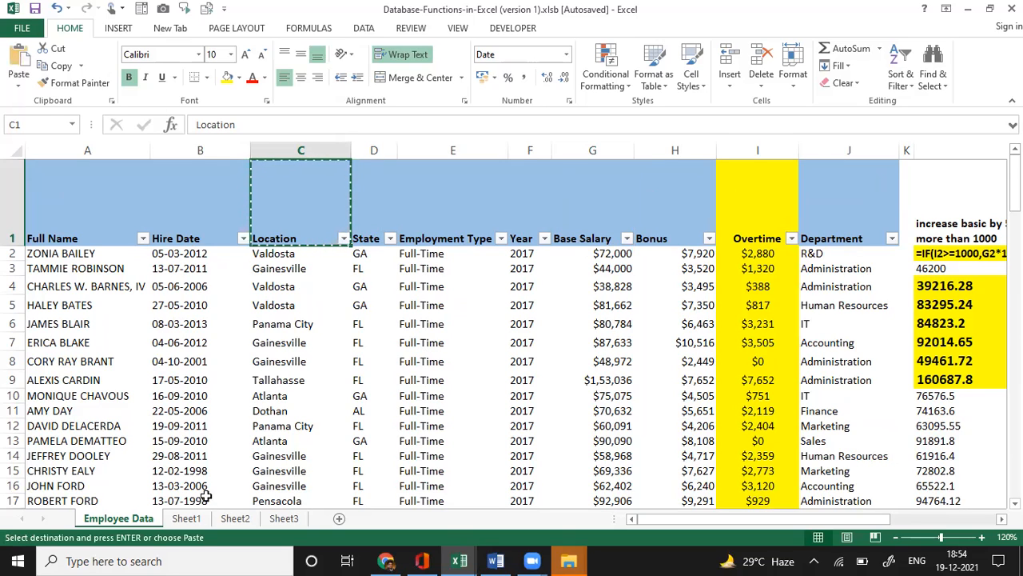
{"action": "left_click", "coordinate": [197, 520]}
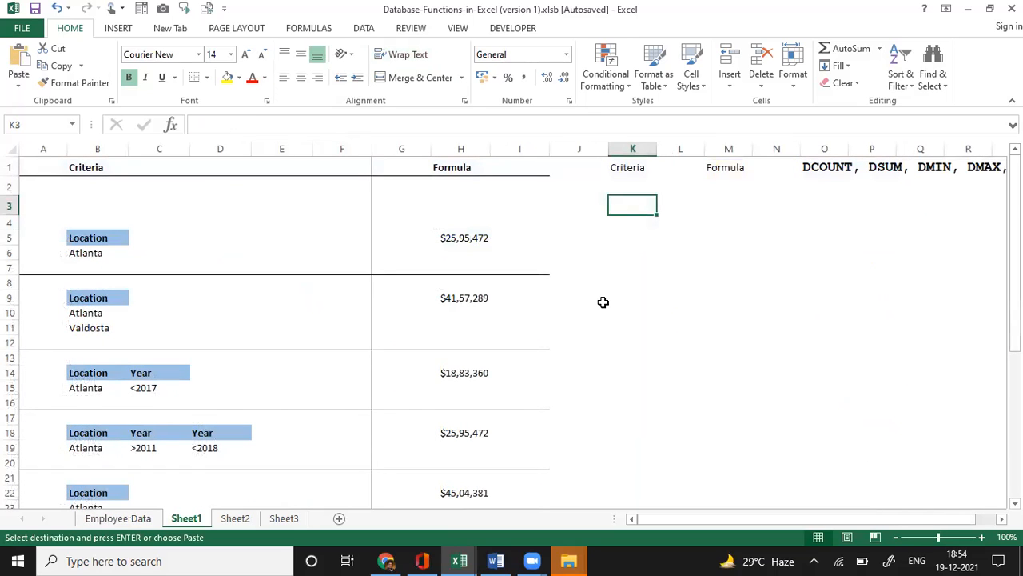
{"action": "key", "text": "Return"}
Insert a blank column at column M, before the new Formula heading.
{"action": "key", "text": "Down"}
{"action": "key", "text": "Down"}
{"action": "key", "text": "Up"}
{"action": "key", "text": "Right"}
{"action": "key", "text": "Up"}
{"action": "key", "text": "Right"}
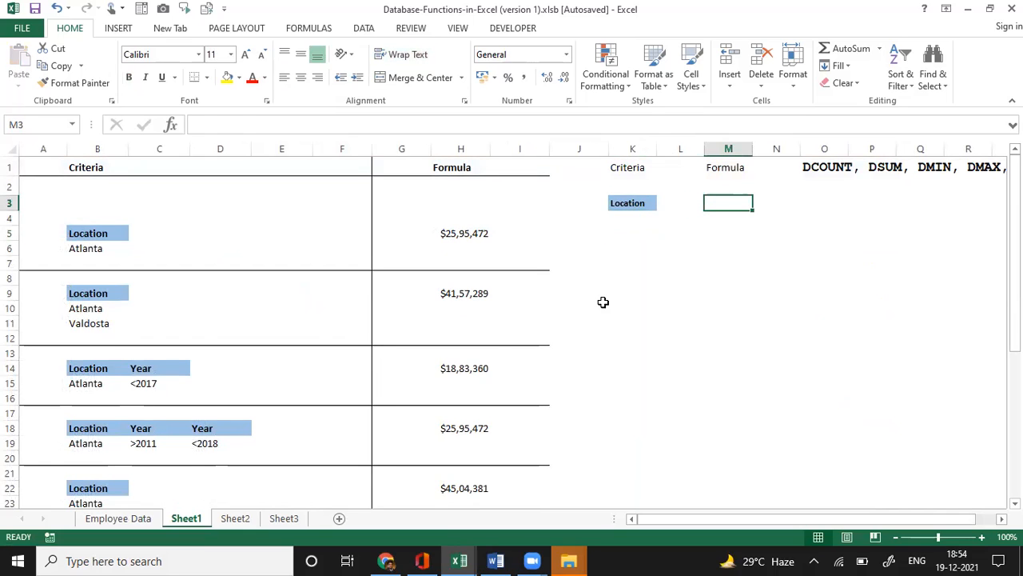
{"action": "key", "text": "ctrl+v"}
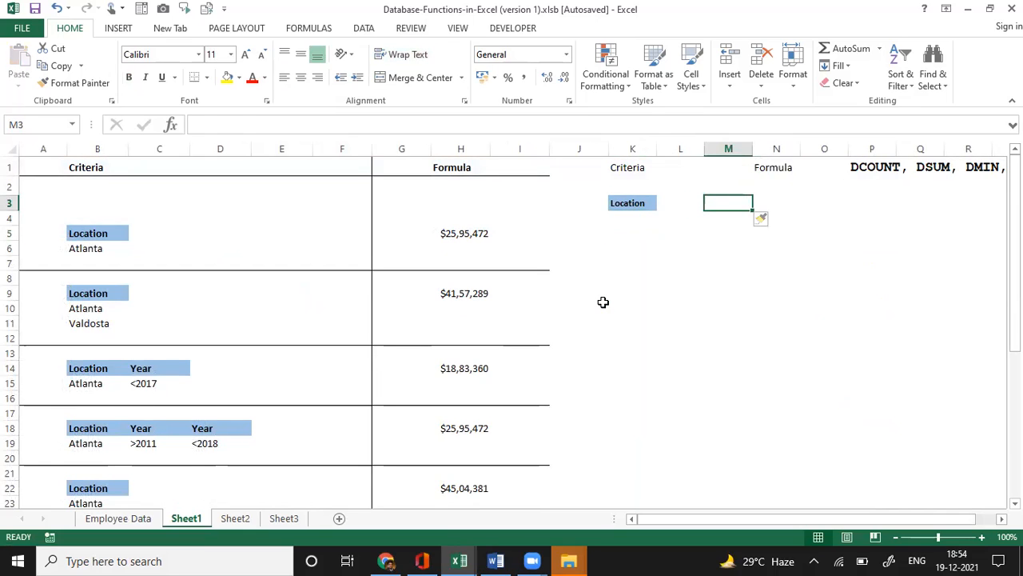
Copy the State header from D1 of Employee Data into L3 of Sheet1, next to the Location header.
{"action": "key", "text": "Left"}
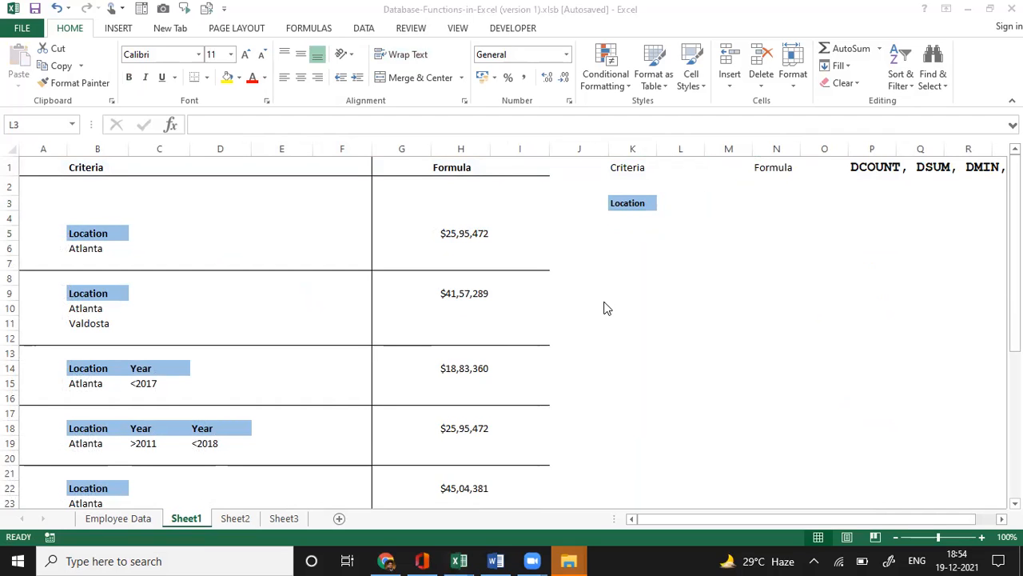
{"action": "left_click", "coordinate": [119, 520]}
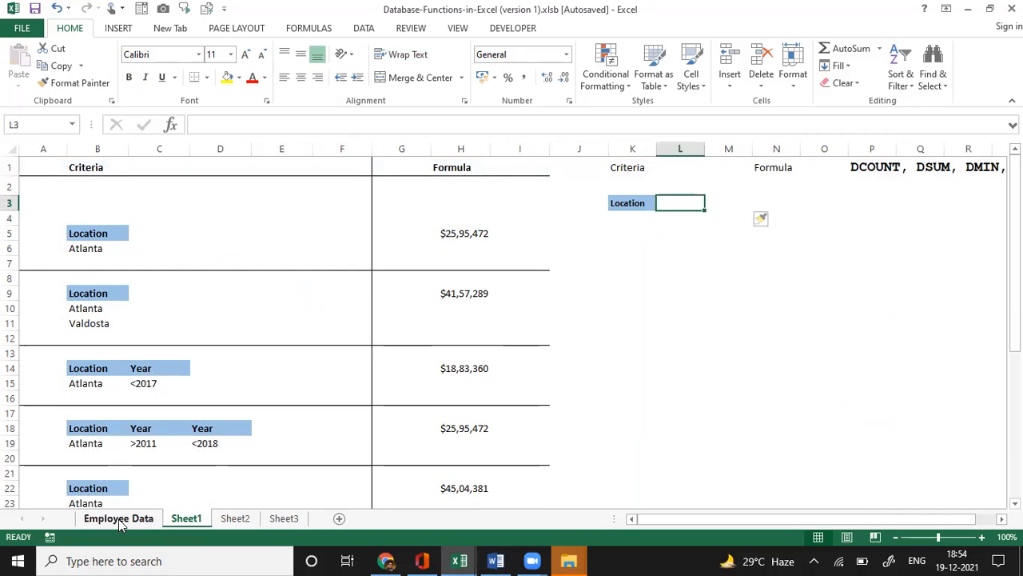
{"action": "left_click", "coordinate": [120, 520]}
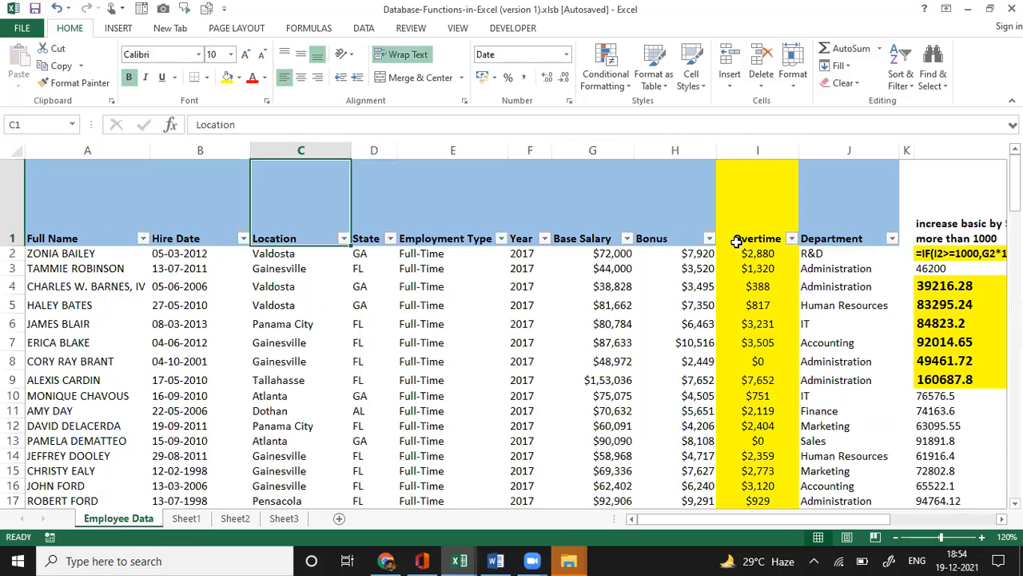
{"action": "left_click", "coordinate": [592, 238]}
{"action": "key", "text": "Left"}
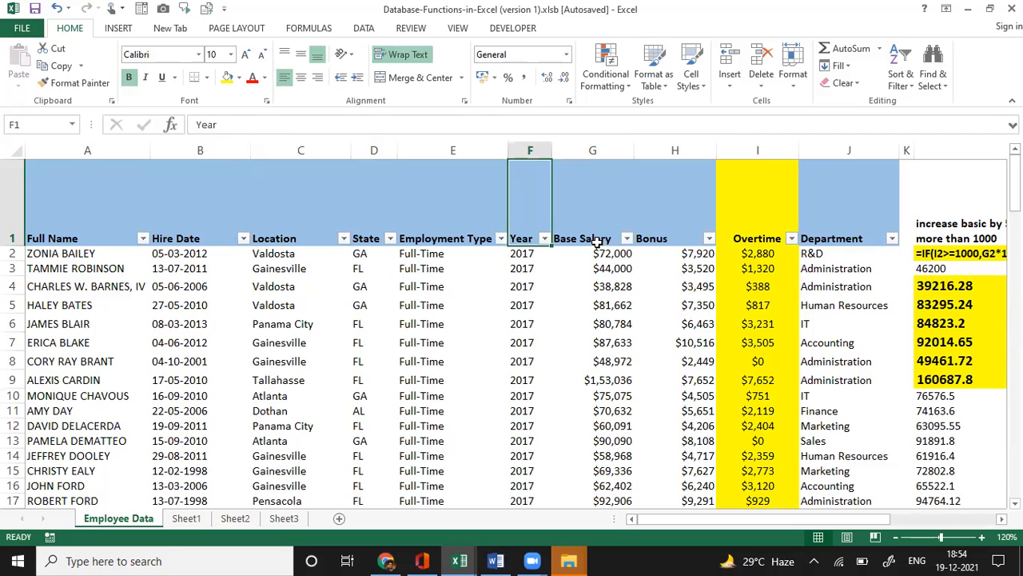
{"action": "left_click", "coordinate": [597, 243]}
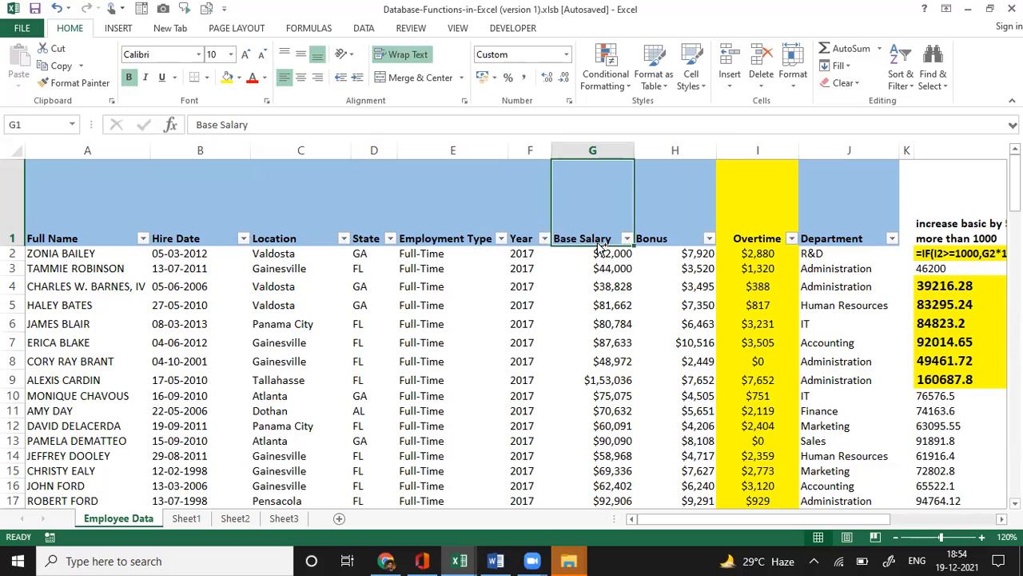
{"action": "key", "text": "ctrl+c"}
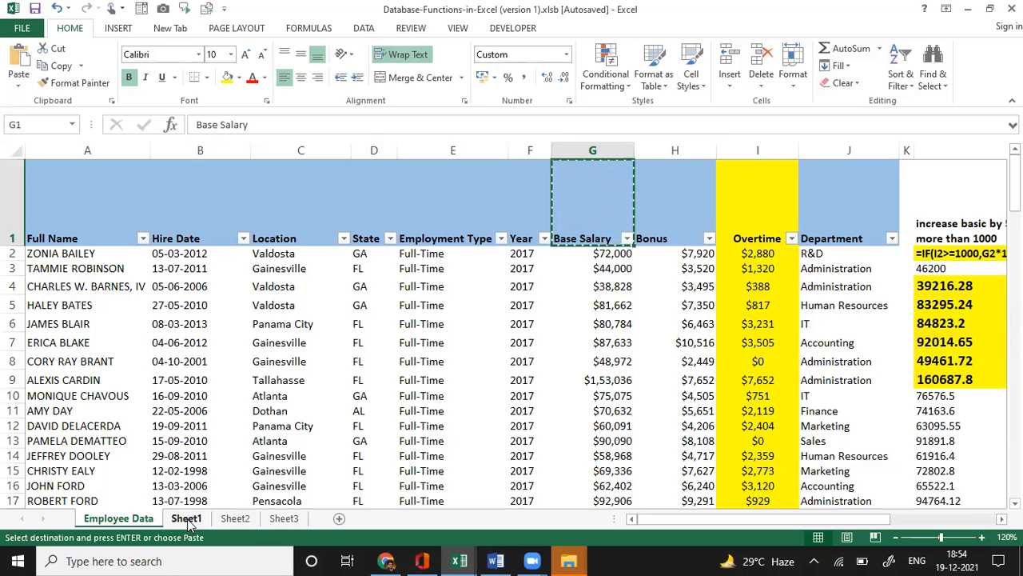
{"action": "left_click", "coordinate": [359, 237]}
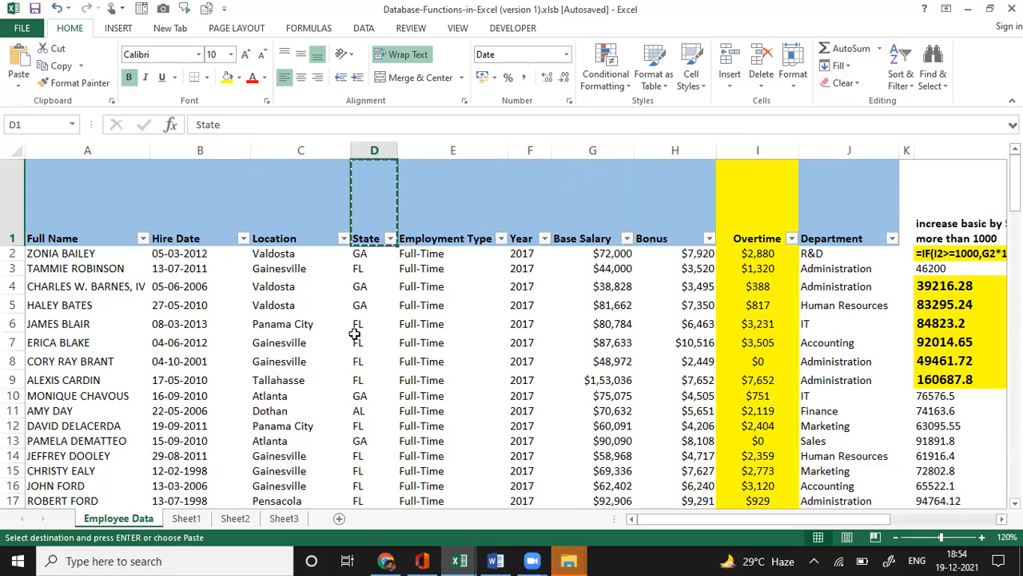
{"action": "left_click", "coordinate": [189, 519]}
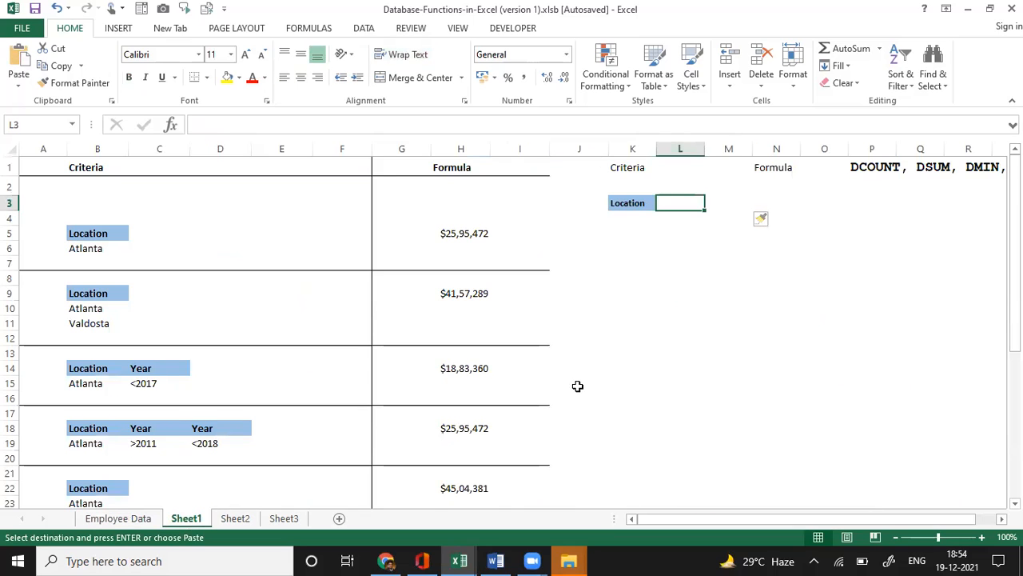
{"action": "key", "text": "Return"}
{"action": "key", "text": "Tab"}
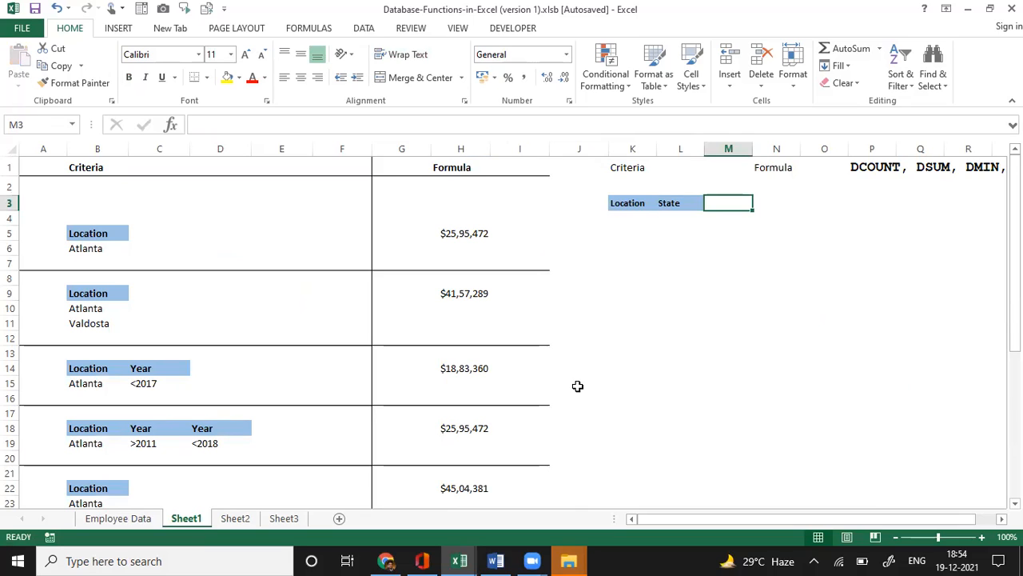
{"action": "key", "text": "Tab"}
{"action": "key", "text": "Left"}
{"action": "key", "text": "Right"}
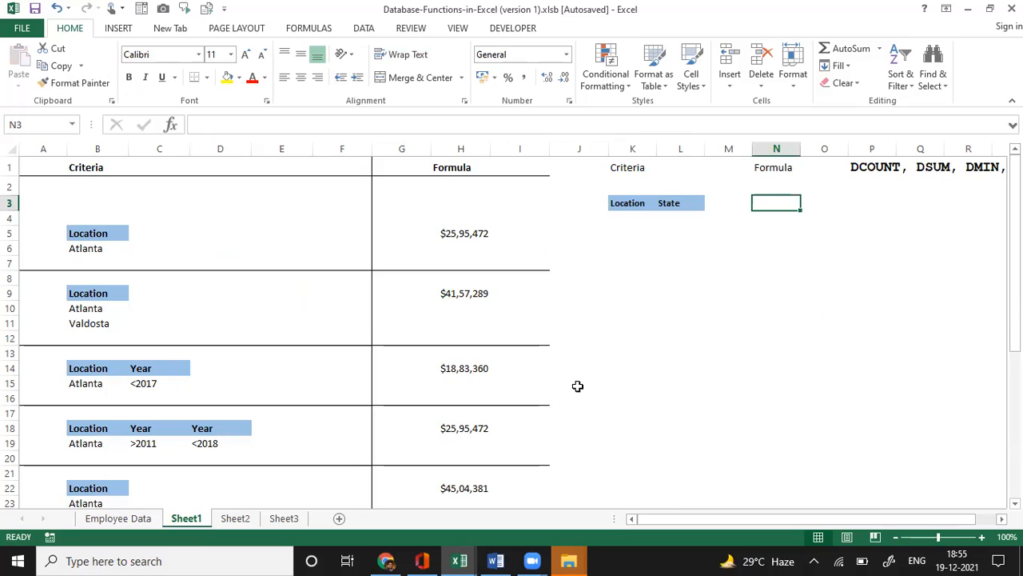
{"action": "key", "text": "Left"}
{"action": "key", "text": "Return"}
{"action": "key", "text": "Left"}
{"action": "key", "text": "Right"}
{"action": "key", "text": "Right"}
{"action": "key", "text": "Right"}
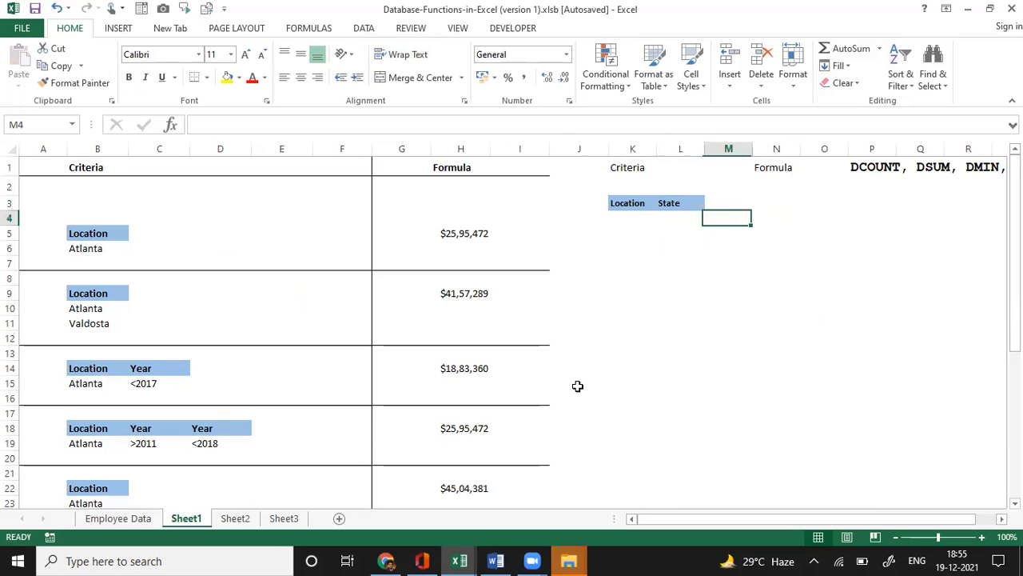
{"action": "key", "text": "Up"}
{"action": "key", "text": "Right"}
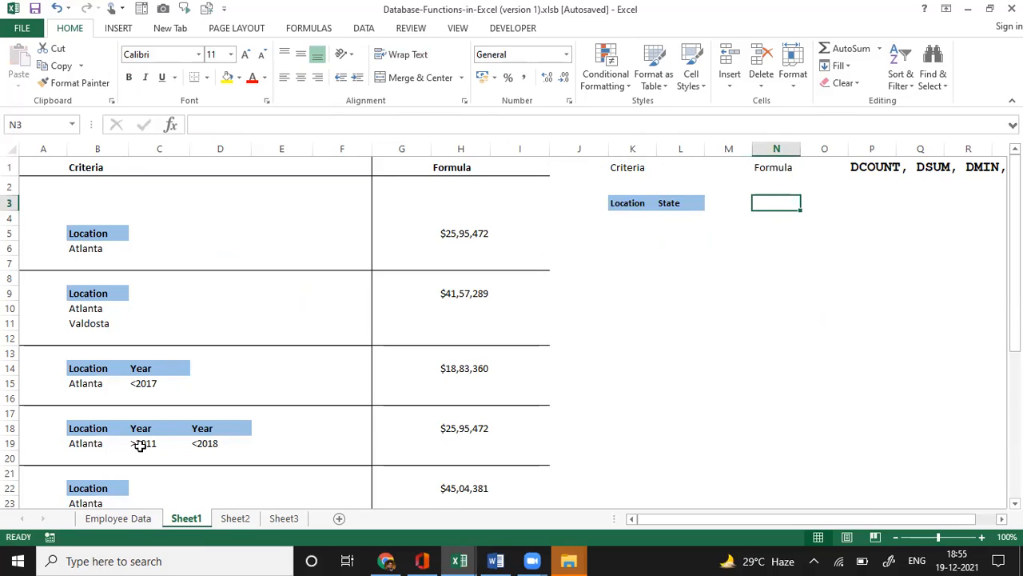
Copy the Atlanta criterion from B6 into K4, under the new Location header.
{"action": "left_click", "coordinate": [96, 250]}
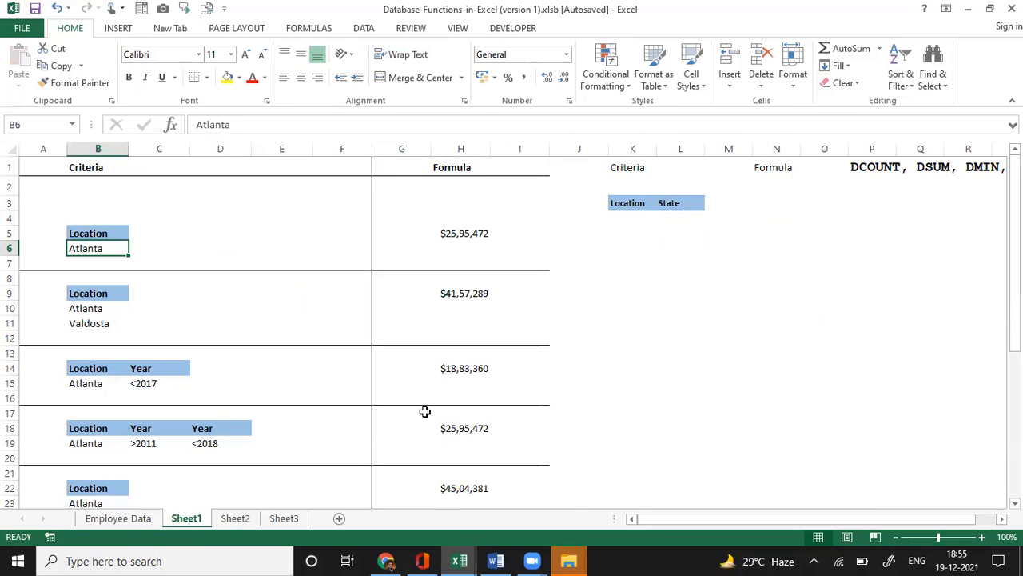
{"action": "key", "text": "ctrl+c"}
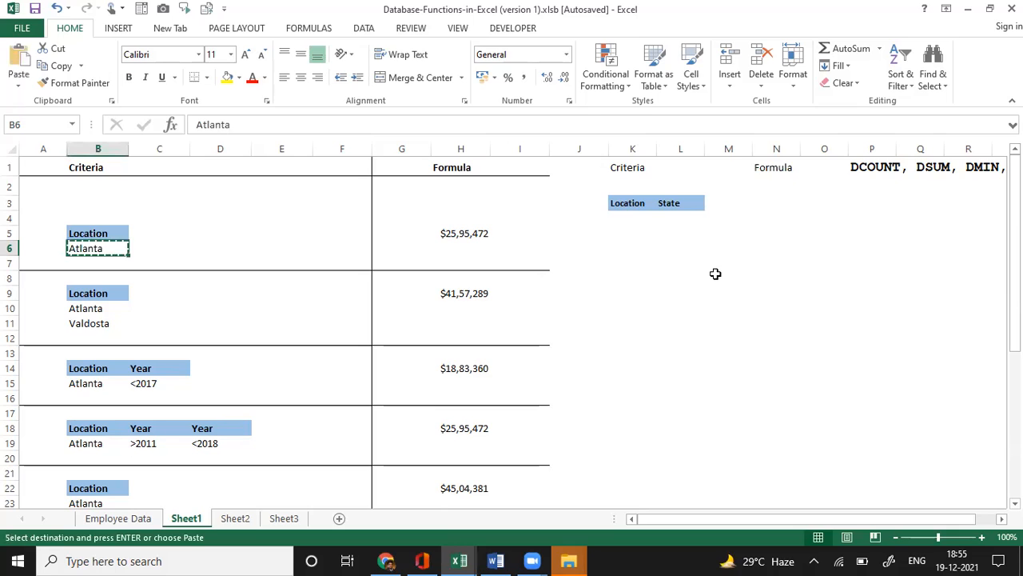
{"action": "left_click", "coordinate": [632, 219]}
{"action": "key", "text": "Return"}
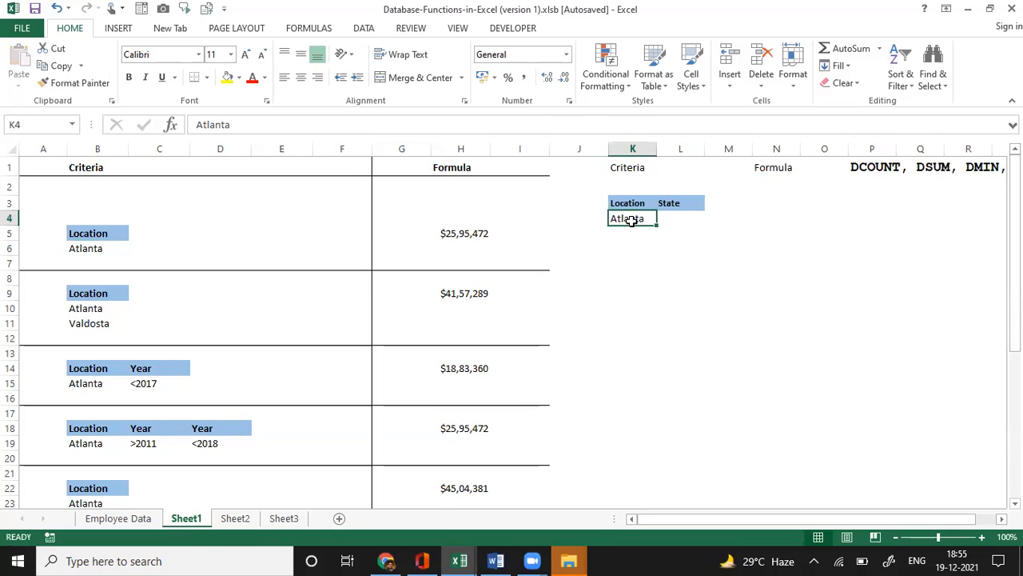
{"action": "left_click", "coordinate": [772, 202]}
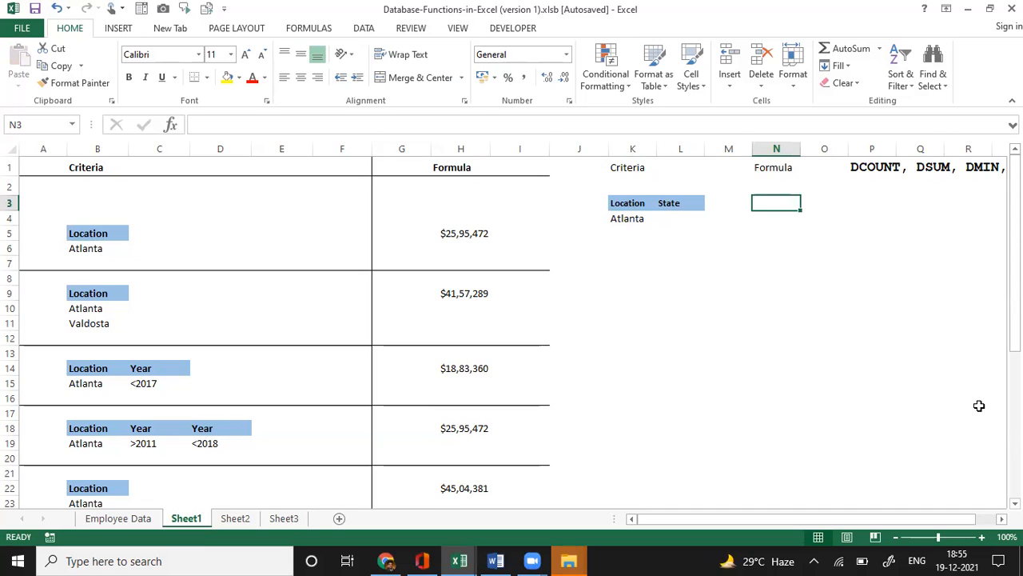
{"action": "type", "text": "="}
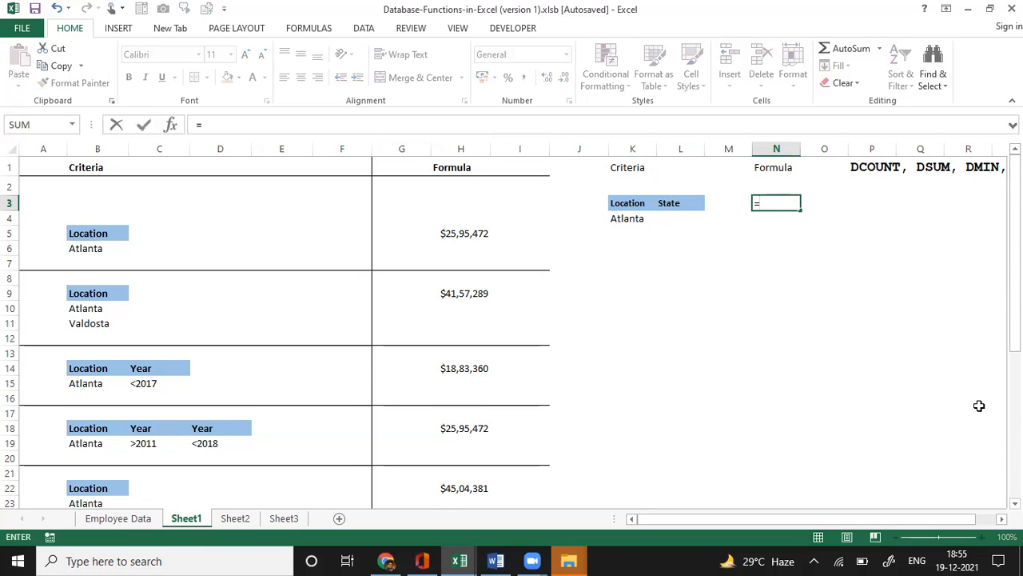
{"action": "type", "text": "dsum"}
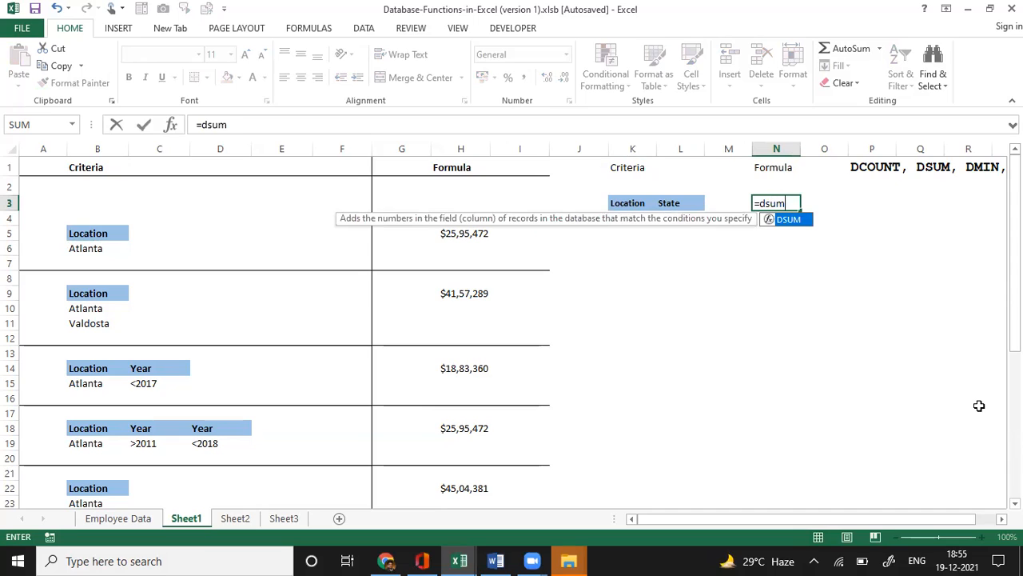
{"action": "type", "text": "("}
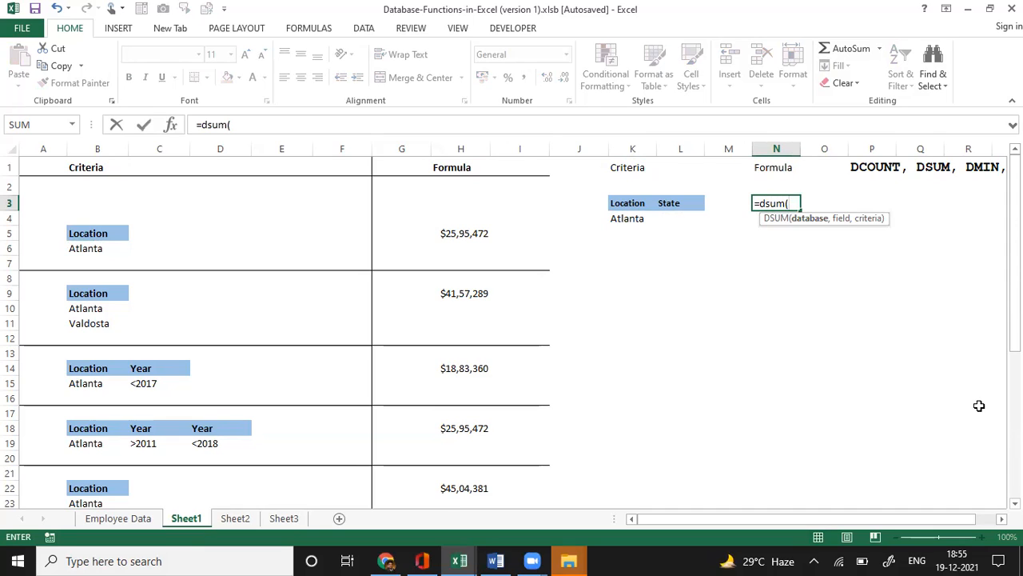
{"action": "key", "text": "Escape"}
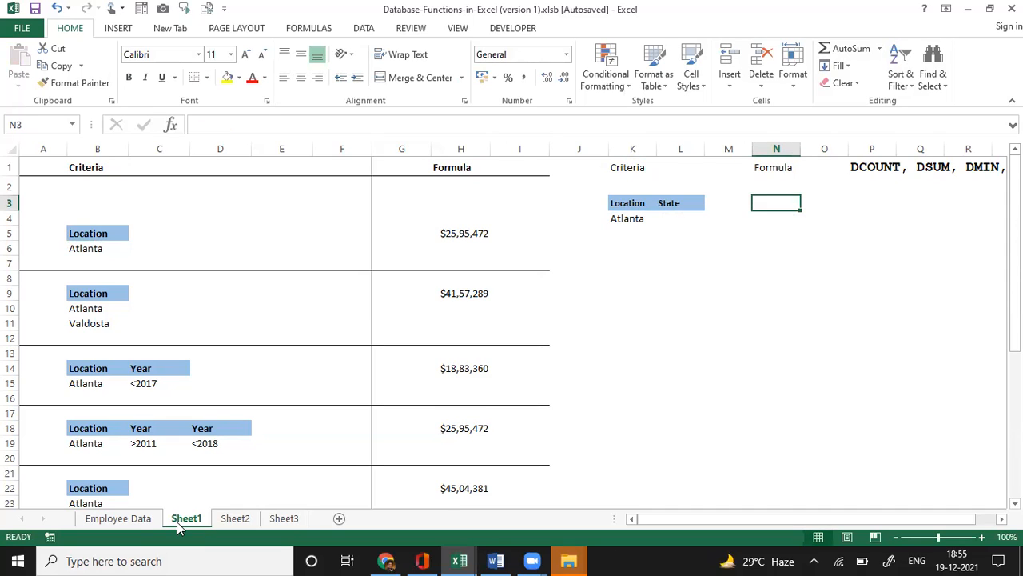
Define the workbook-scoped name data1 for the full Employee Data table, A1:J138, including its header row.
{"action": "left_click", "coordinate": [121, 521]}
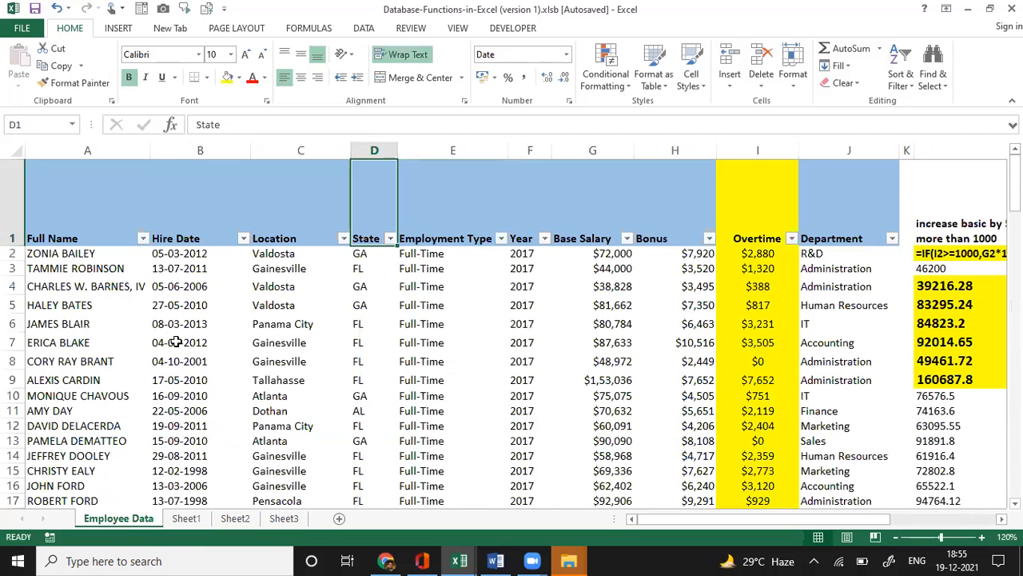
{"action": "left_click", "coordinate": [136, 316]}
{"action": "key", "text": "Up"}
{"action": "key", "text": "Up"}
{"action": "key", "text": "Up"}
{"action": "key", "text": "Up"}
{"action": "key", "text": "Up"}
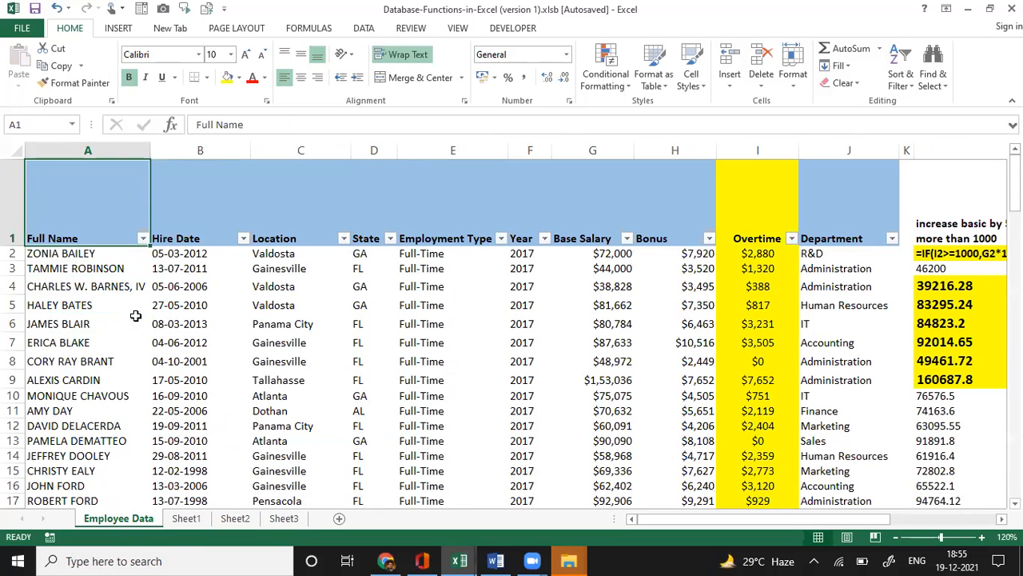
{"action": "key", "text": "shift+Right"}
{"action": "key", "text": "shift+Right"}
{"action": "key", "text": "shift+Right"}
{"action": "key", "text": "shift+Right"}
{"action": "key", "text": "shift+Right"}
{"action": "key", "text": "shift+Right"}
{"action": "key", "text": "shift+Right"}
{"action": "key", "text": "shift+Right"}
{"action": "key", "text": "shift+Right"}
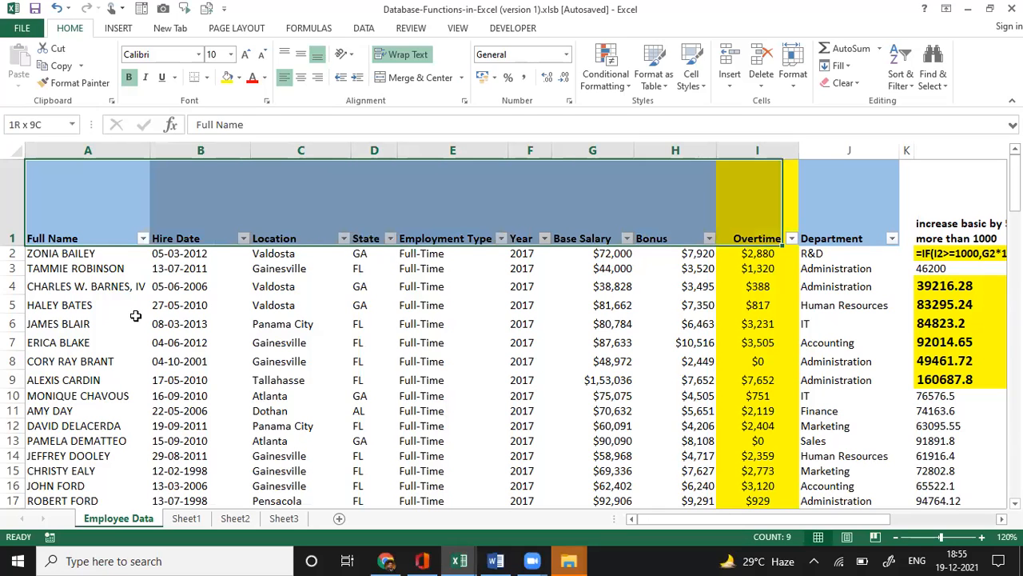
{"action": "key", "text": "ctrl+shift+Down"}
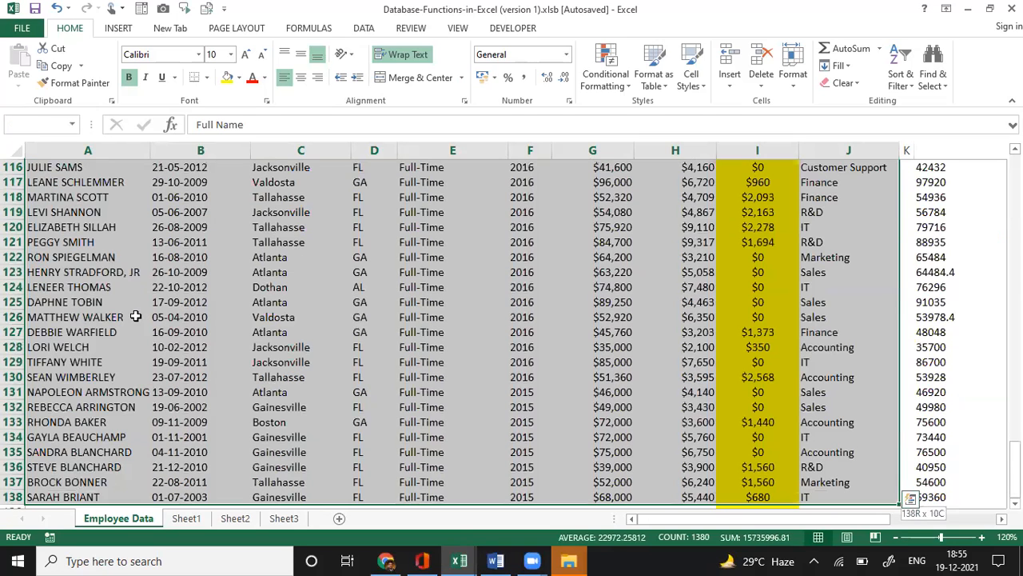
{"action": "left_click", "coordinate": [307, 28]}
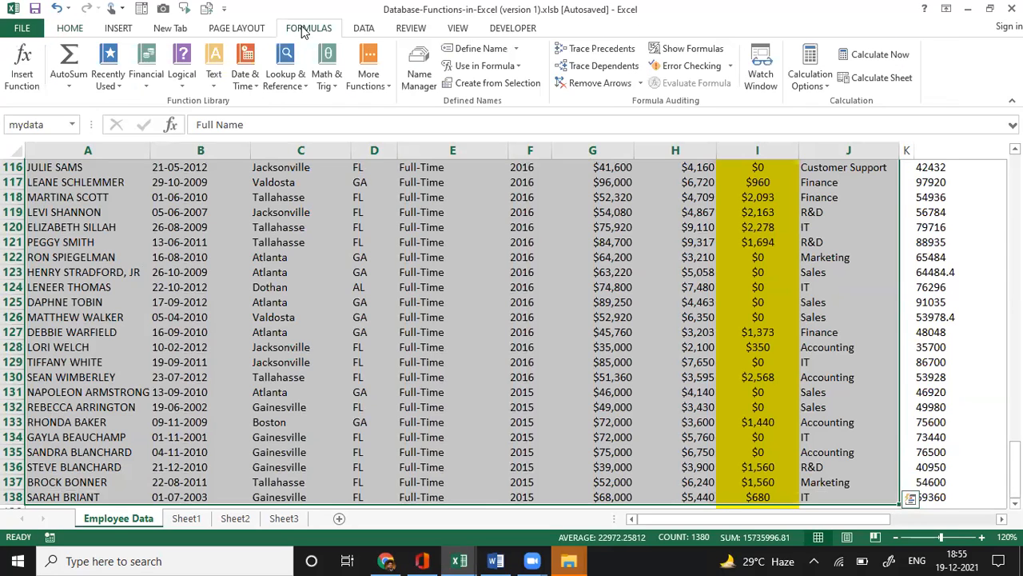
{"action": "left_click", "coordinate": [419, 80]}
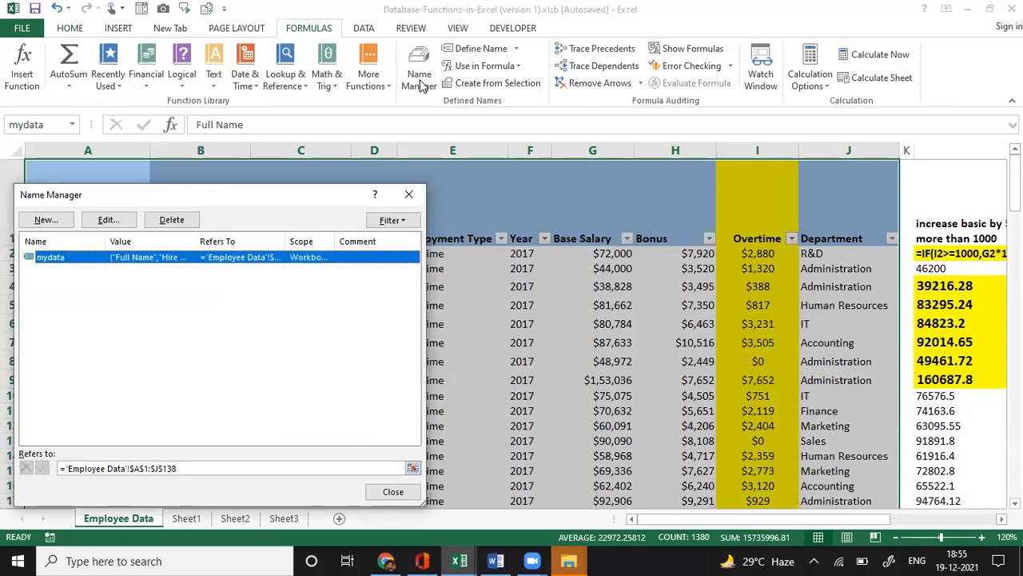
{"action": "left_click", "coordinate": [47, 221]}
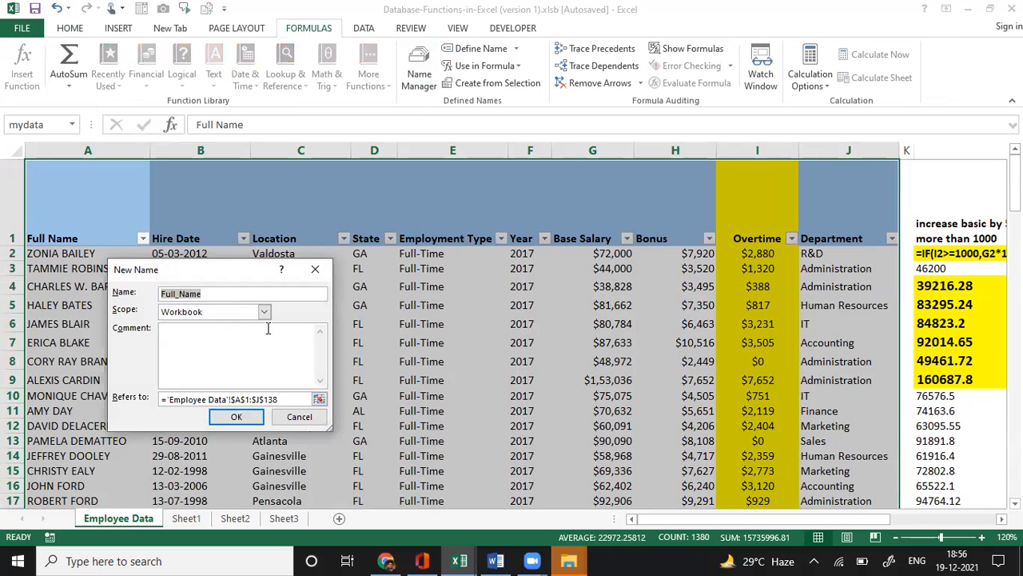
{"action": "key", "text": "BackSpace"}
{"action": "type", "text": "data1"}
{"action": "left_click", "coordinate": [239, 415]}
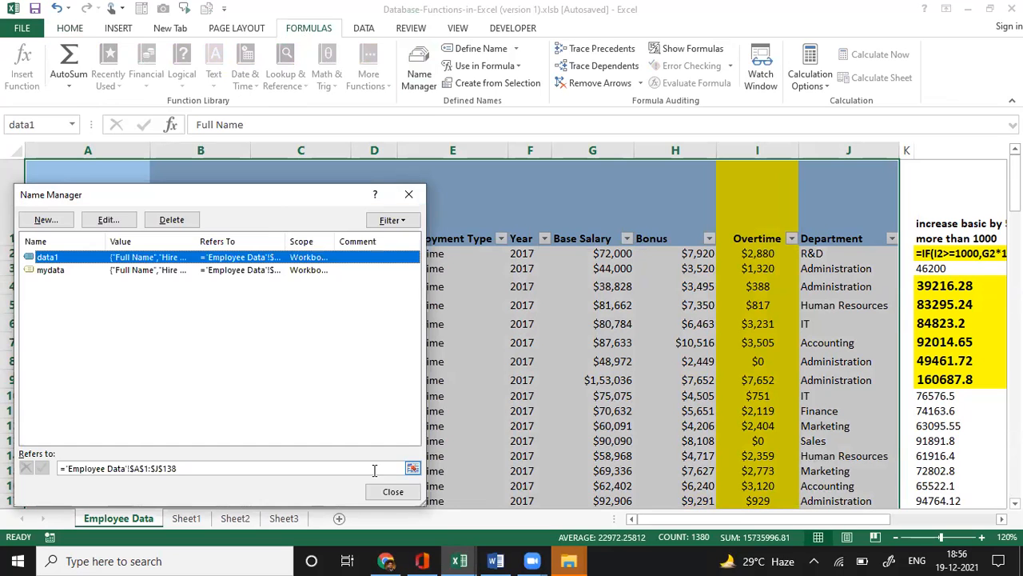
{"action": "left_click", "coordinate": [392, 491]}
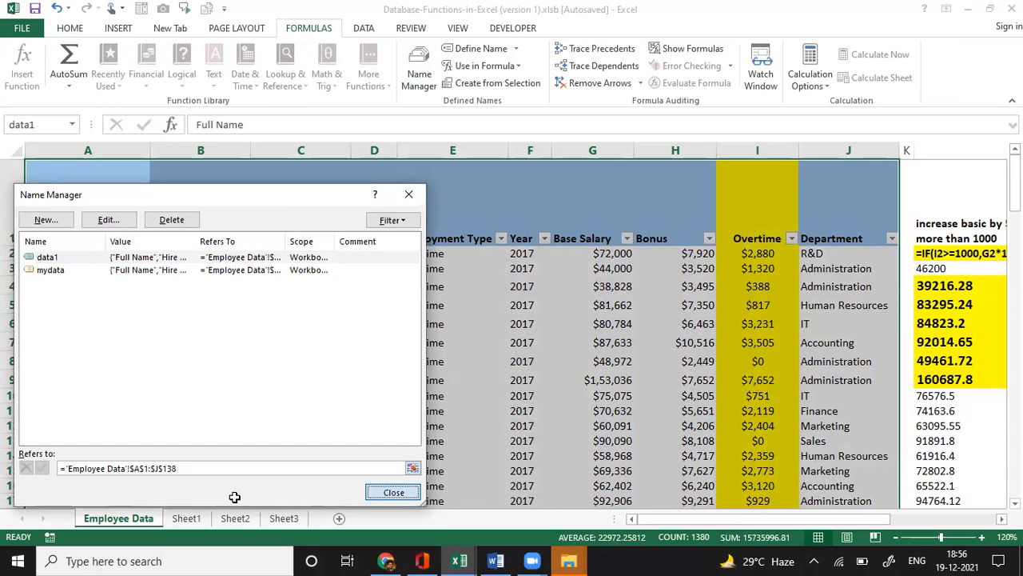
Enter =DSUM(data1,'Employee Data'!G1,Sheet1!K3:K4) in N3 of Sheet1 to total the Base Salary field for the Location criterion.
{"action": "left_click", "coordinate": [196, 519]}
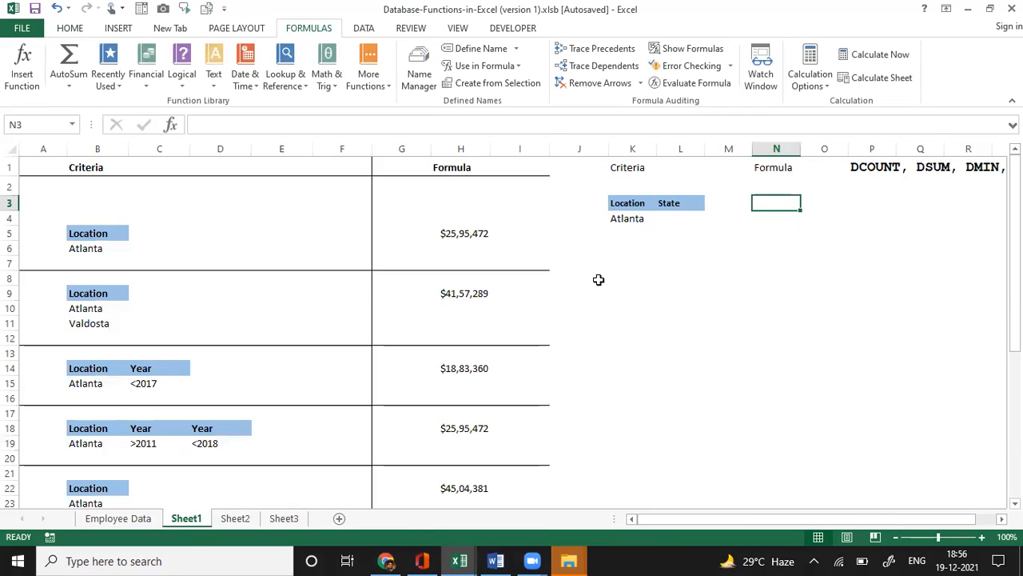
{"action": "type", "text": "="}
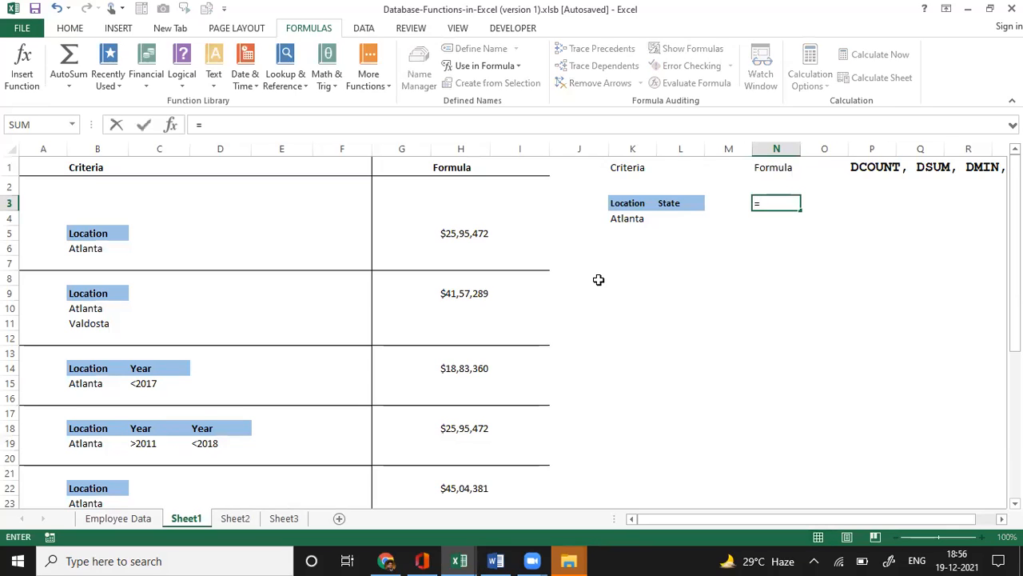
{"action": "type", "text": "d"}
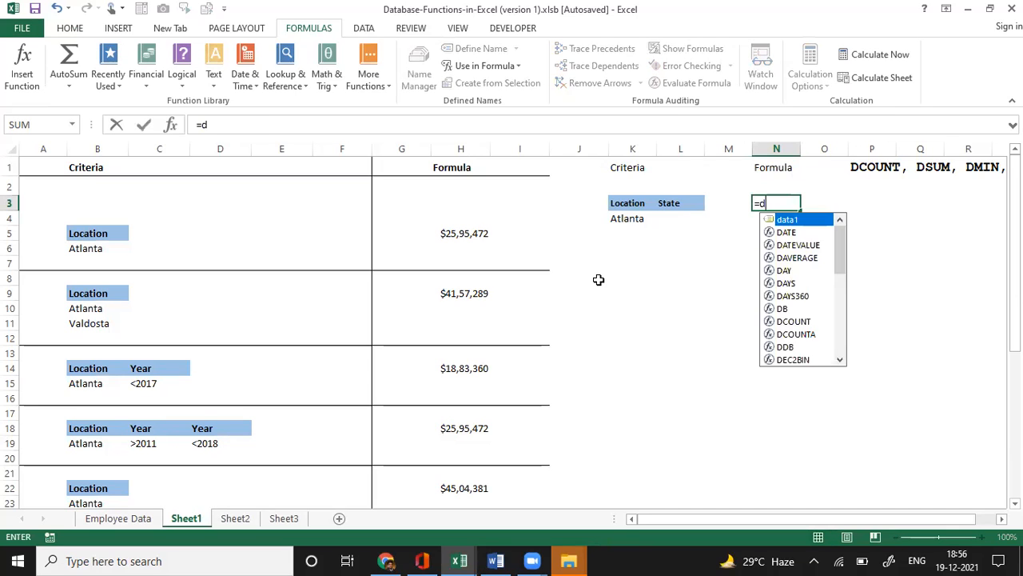
{"action": "type", "text": "sum"}
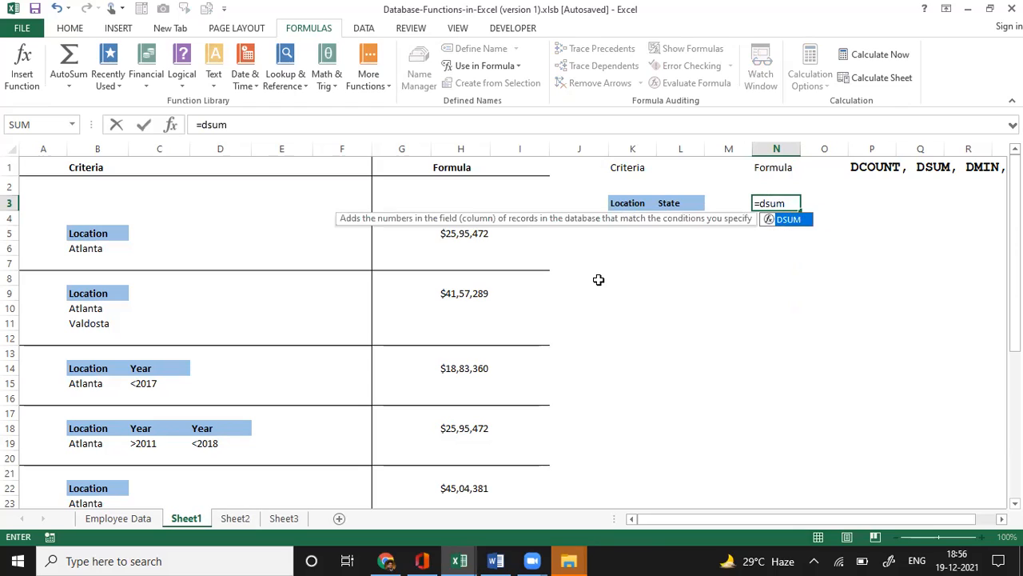
{"action": "type", "text": "("}
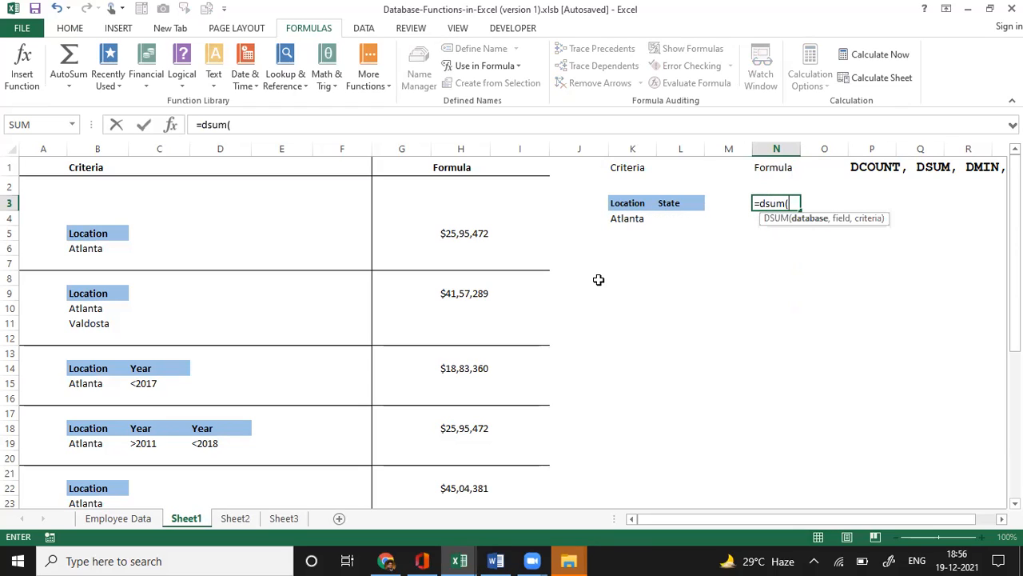
{"action": "type", "text": "data"}
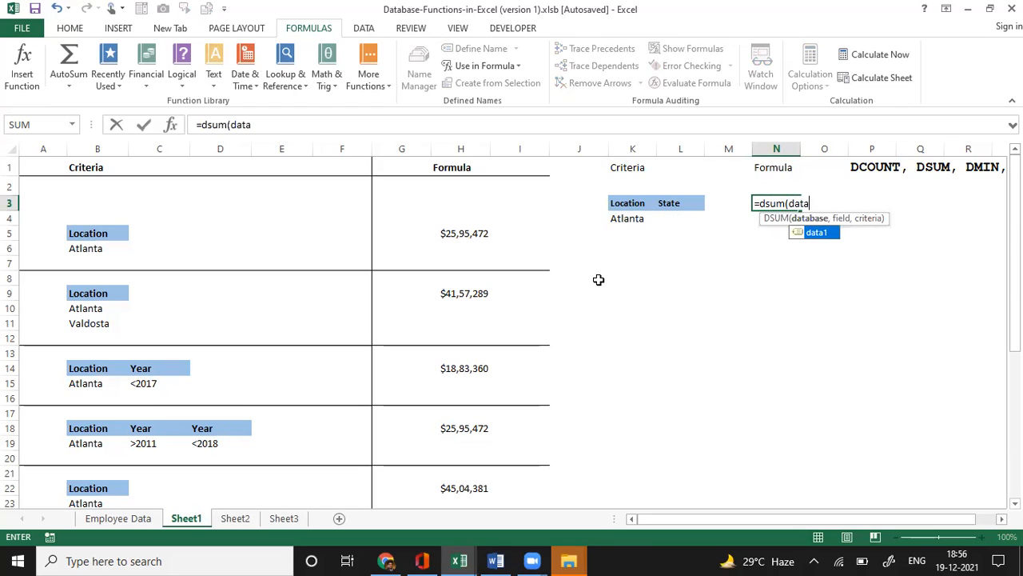
{"action": "type", "text": "1,"}
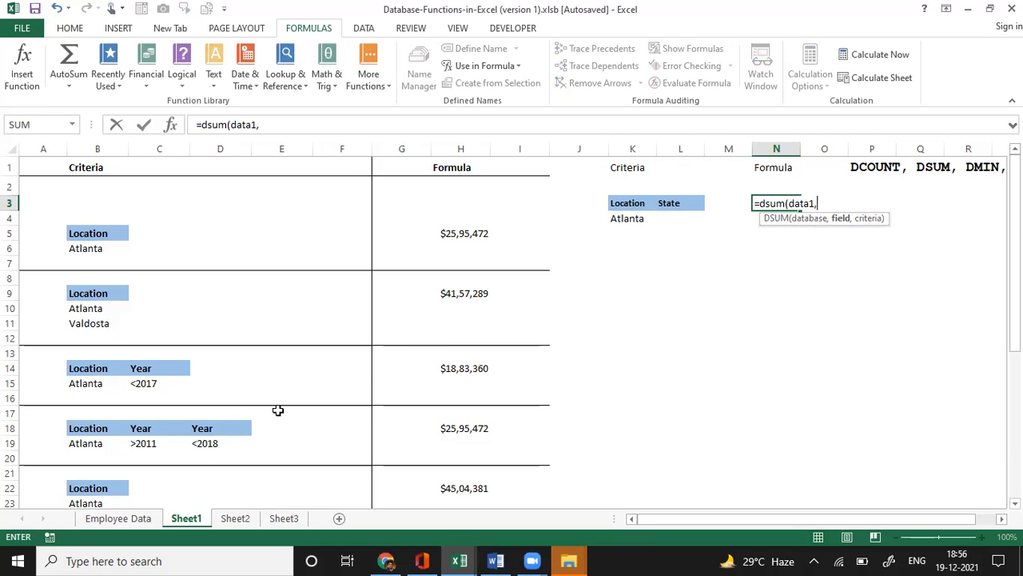
{"action": "left_click", "coordinate": [132, 522]}
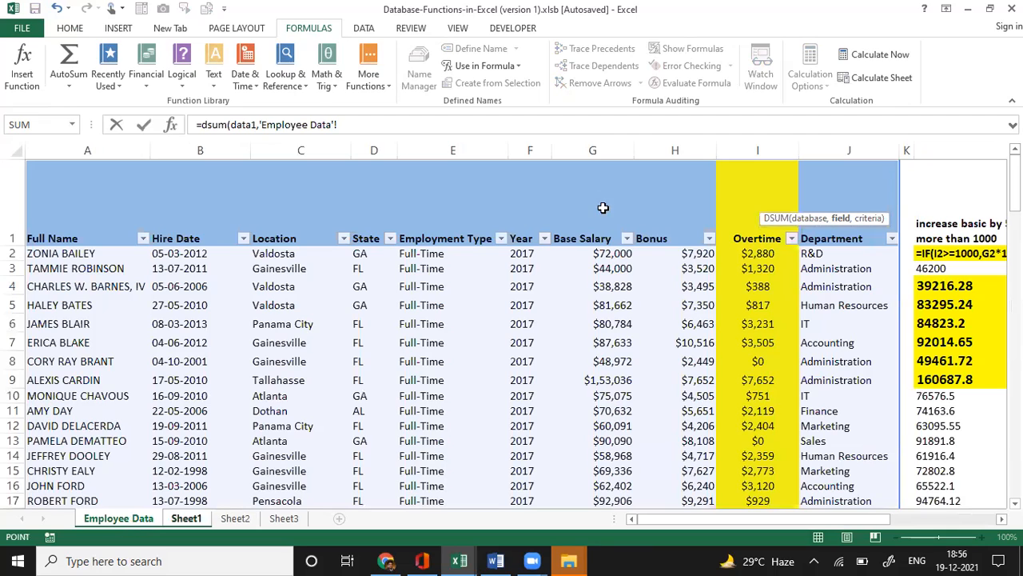
{"action": "left_click", "coordinate": [593, 239]}
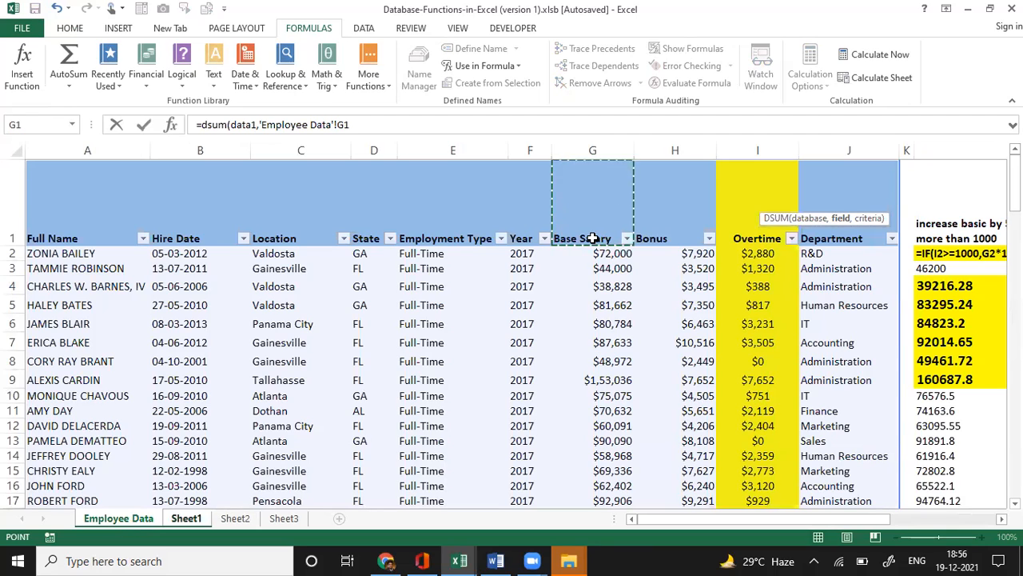
{"action": "type", "text": ","}
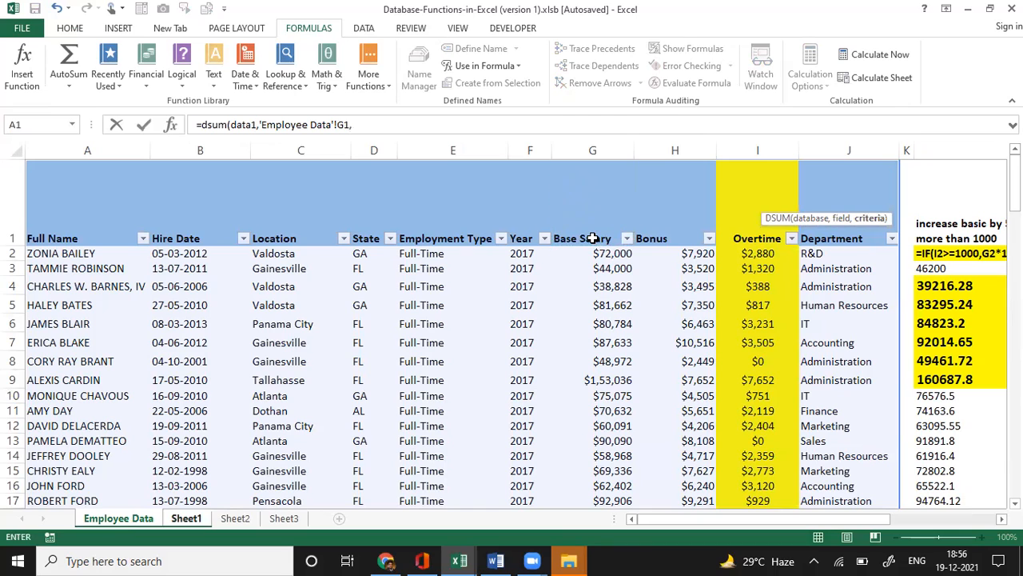
{"action": "left_click", "coordinate": [186, 518]}
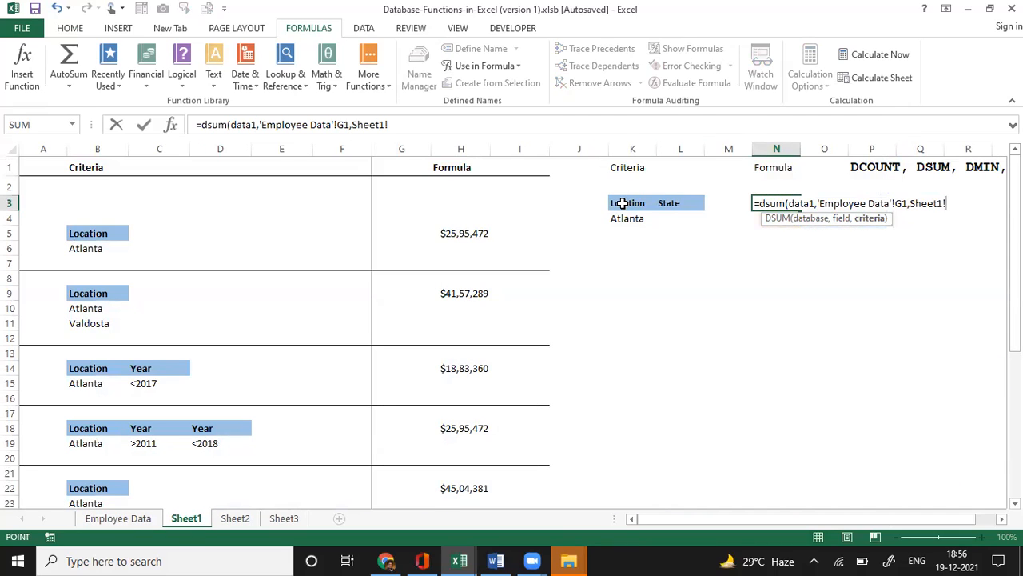
{"action": "left_click_drag", "start_coordinate": [622, 202], "coordinate": [623, 211]}
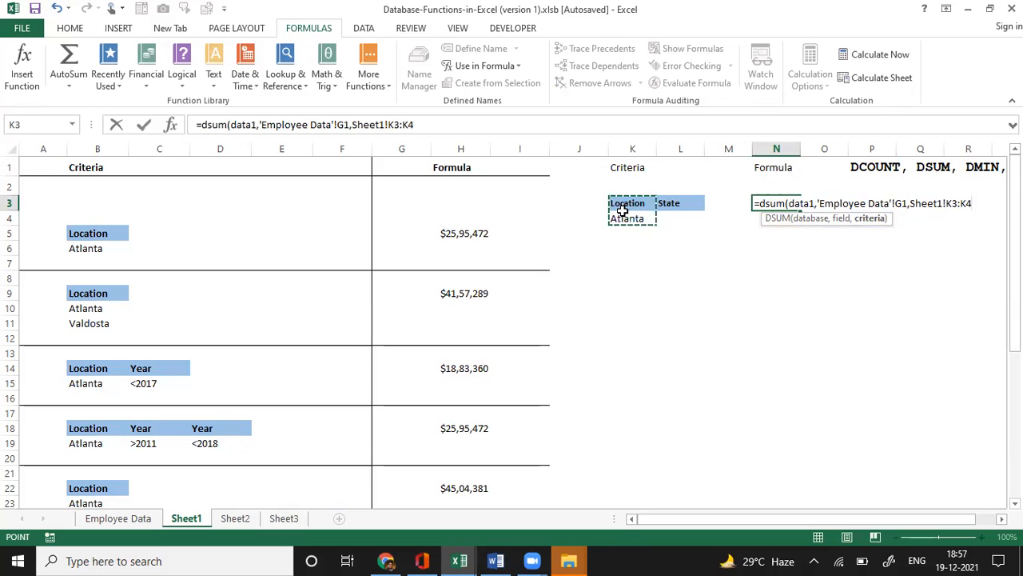
{"action": "type", "text": ")"}
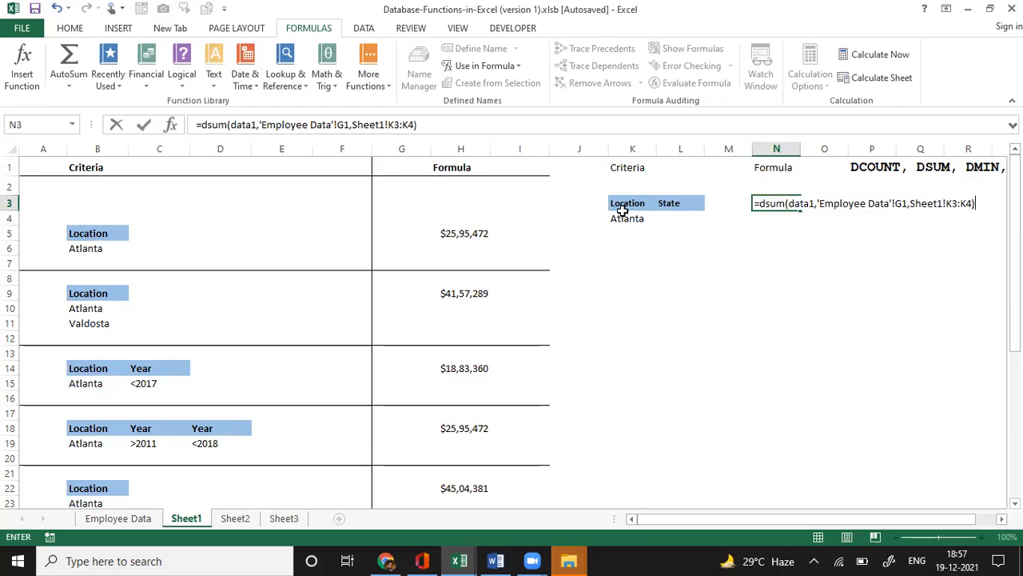
{"action": "key", "text": "Return"}
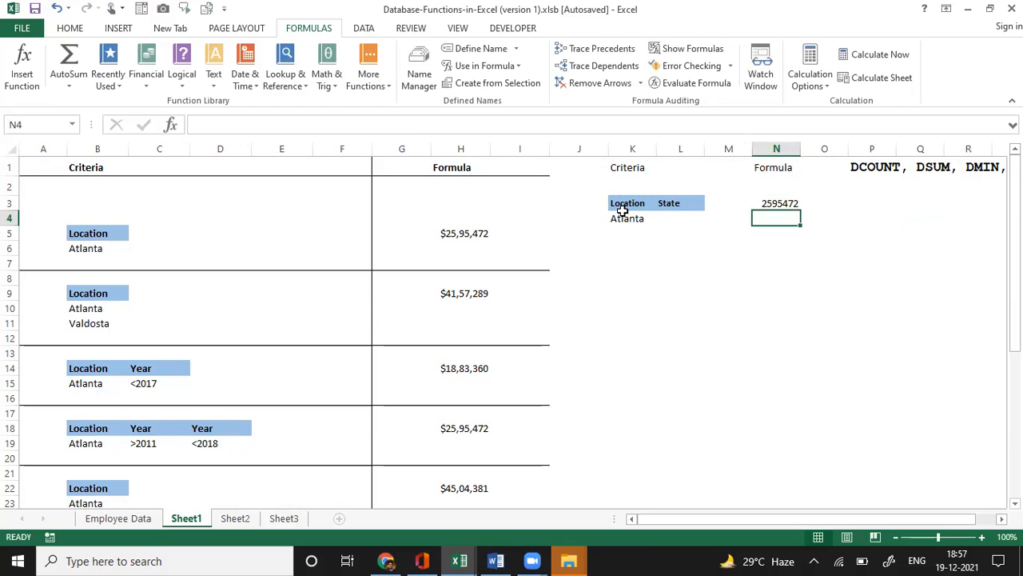
{"action": "key", "text": "Up"}
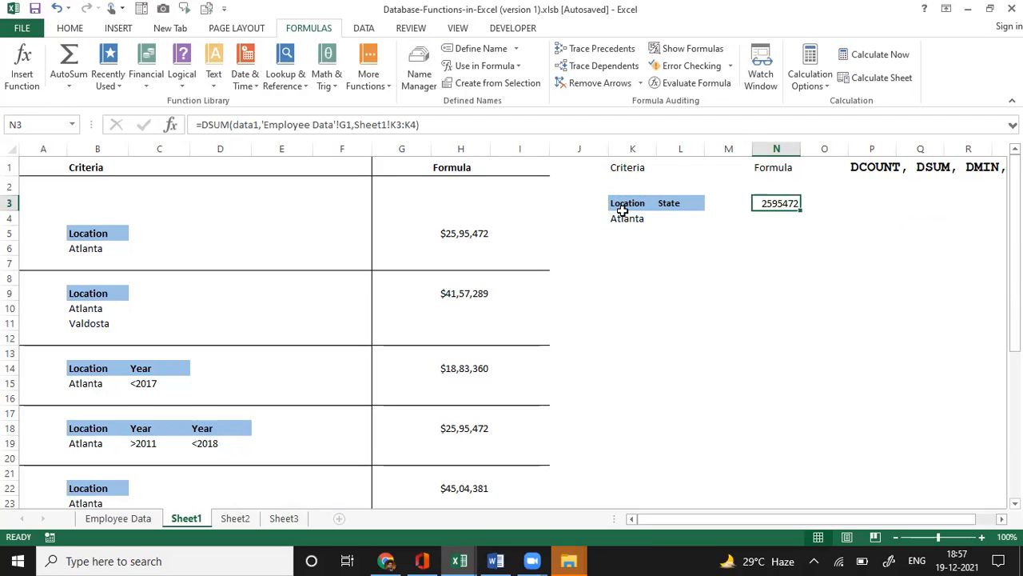
{"action": "key", "text": "alt+Tab"}
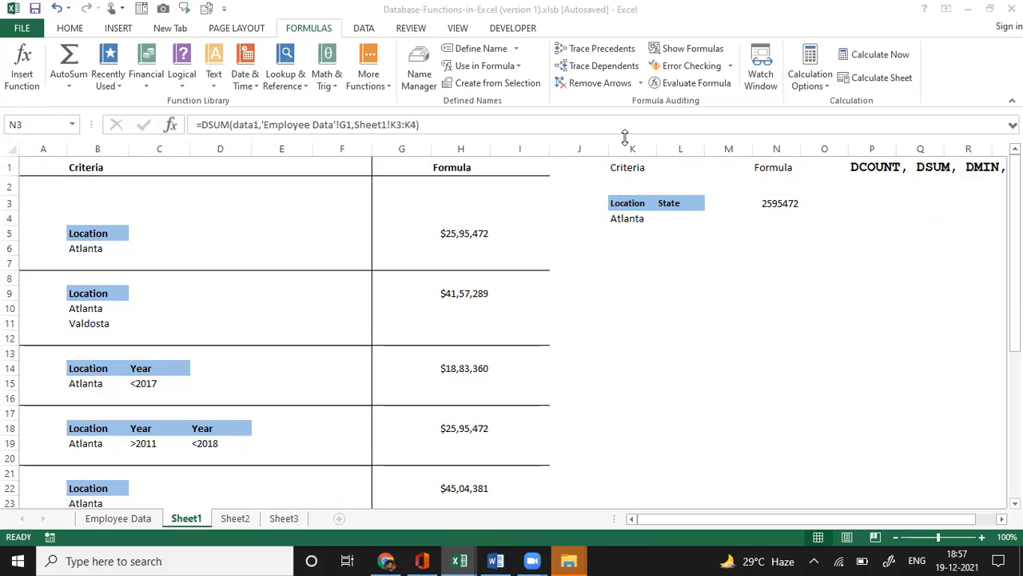
Clear N3 and build the formula again as =DSUM(data1,'Employee Data'!G1,Sheet1!K3:K4), keeping N3 selected.
{"action": "left_click", "coordinate": [780, 209]}
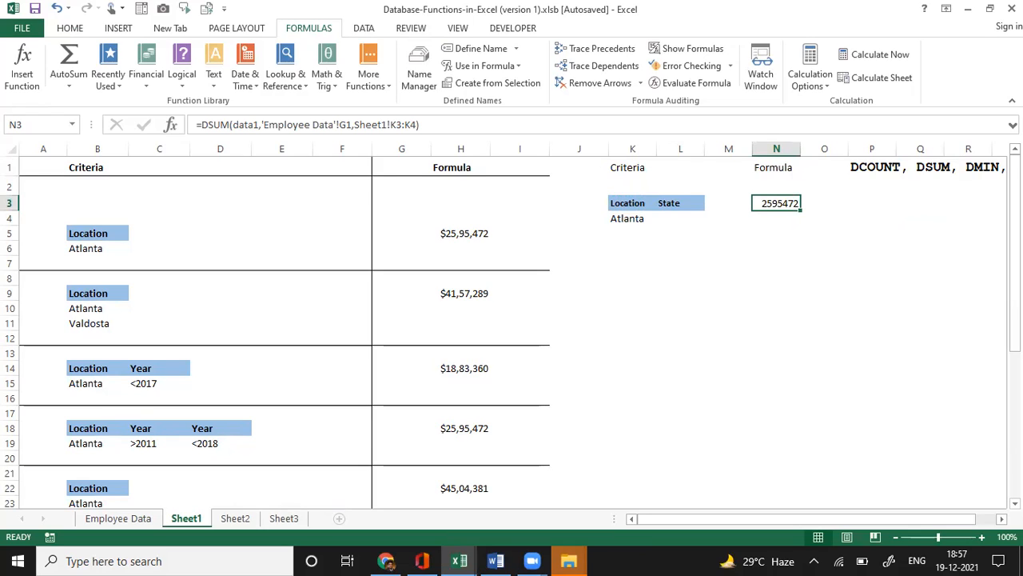
{"action": "key", "text": "Delete"}
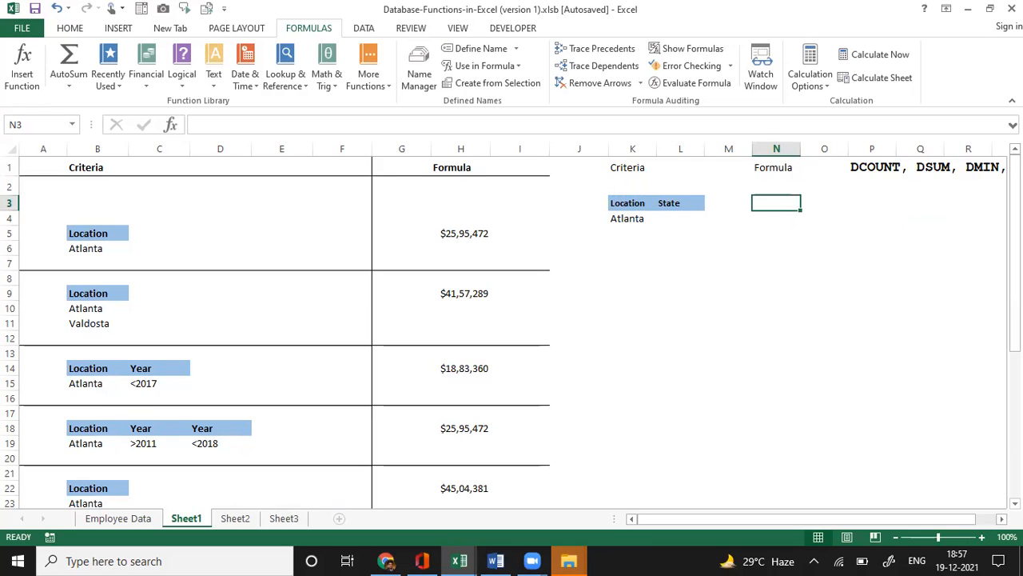
{"action": "type", "text": "="}
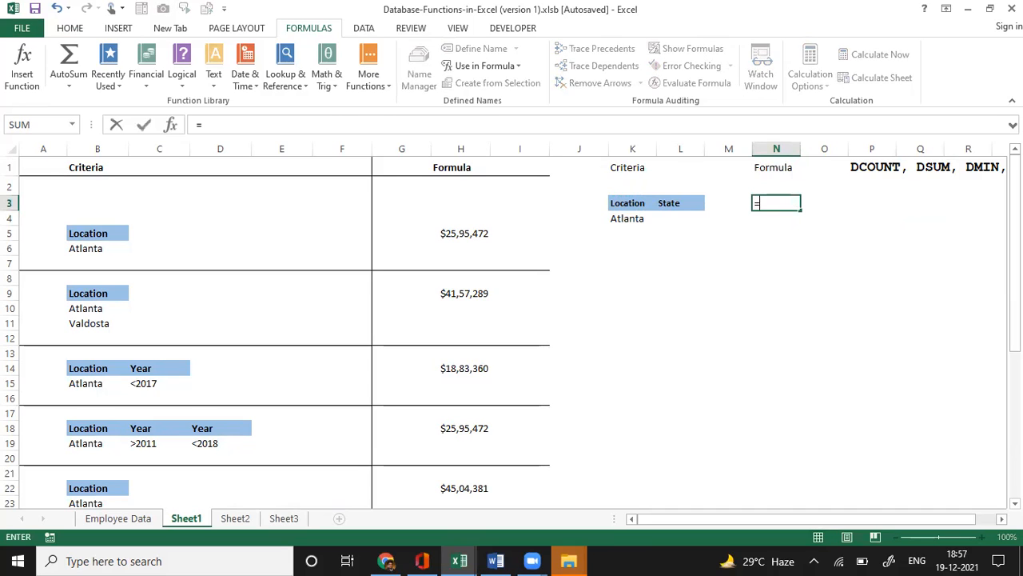
{"action": "type", "text": "dsum"}
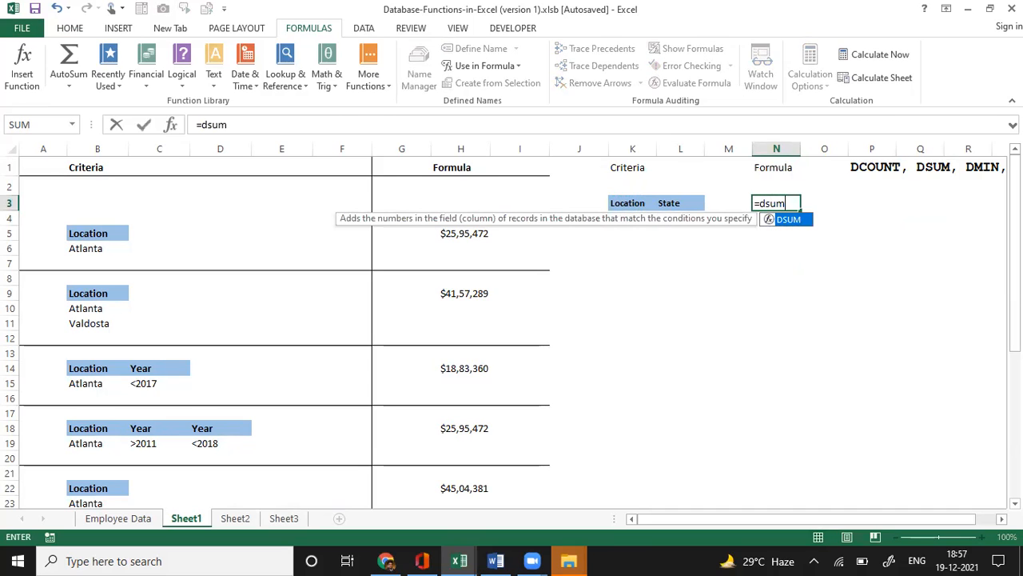
{"action": "type", "text": "("}
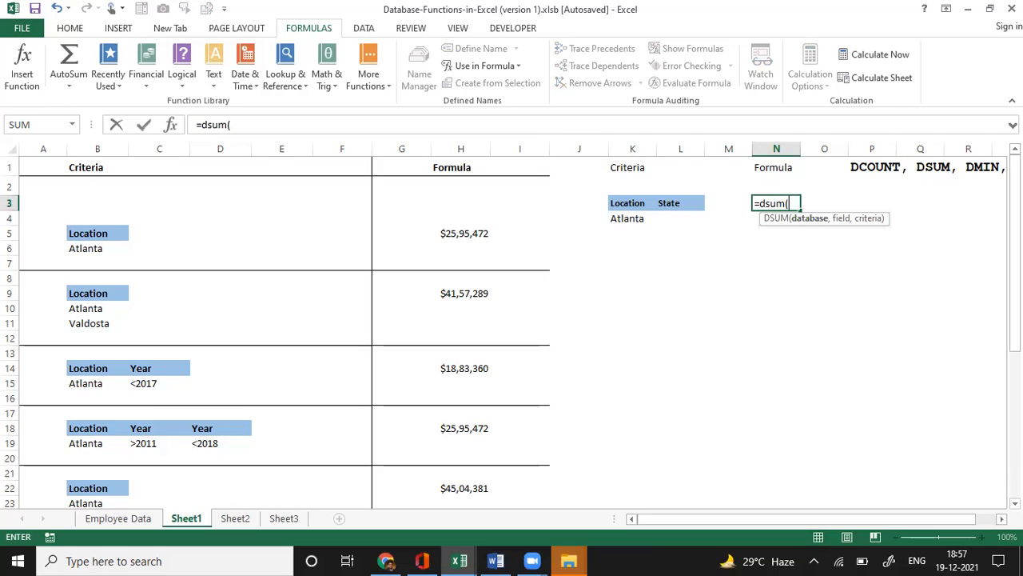
{"action": "type", "text": "data1"}
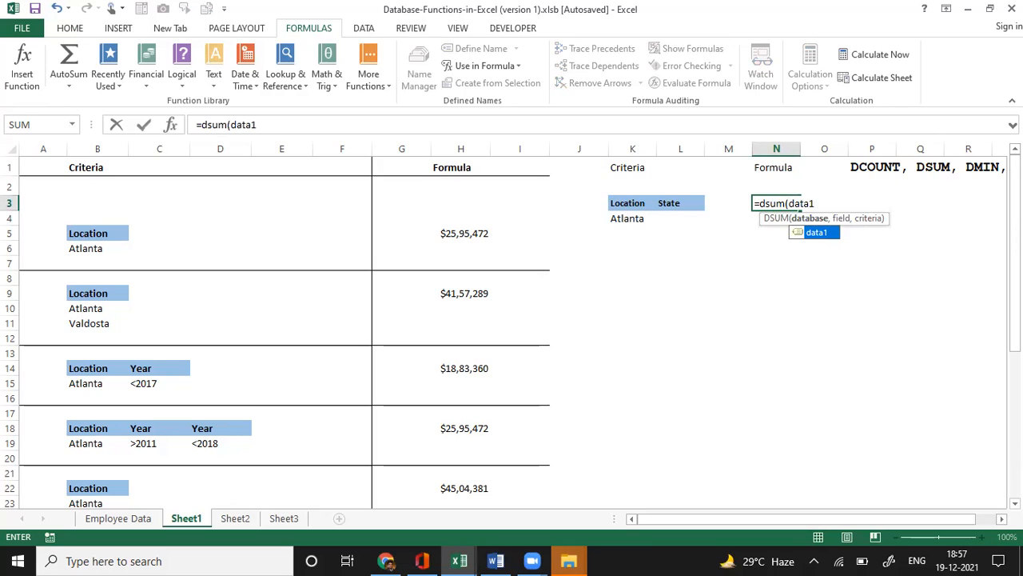
{"action": "type", "text": ","}
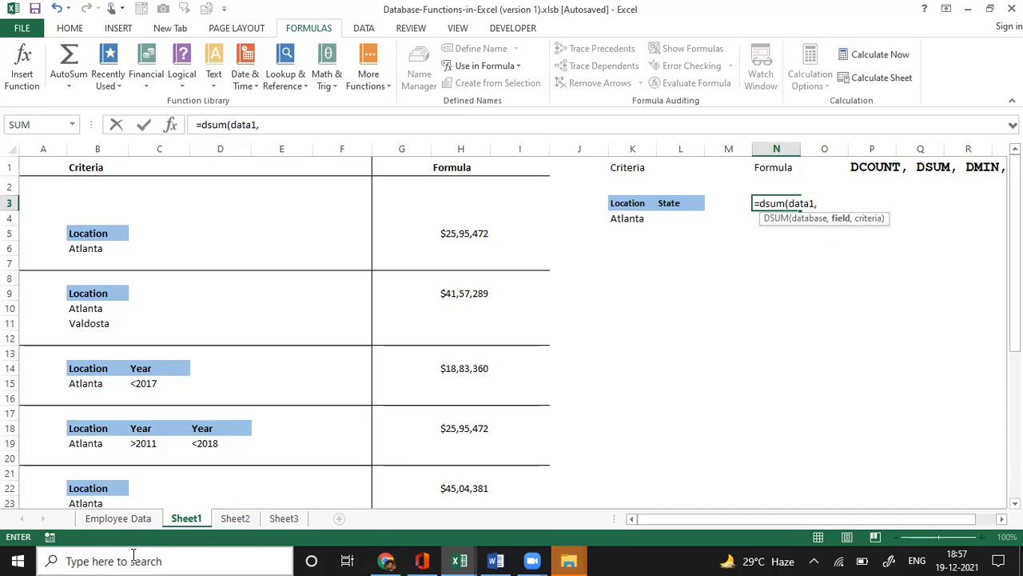
{"action": "left_click", "coordinate": [138, 520]}
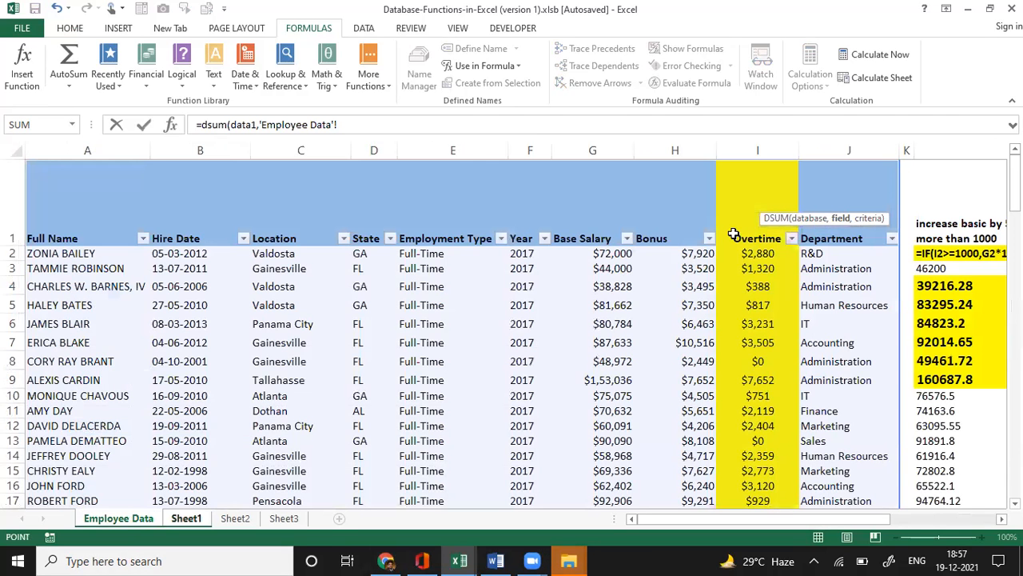
{"action": "left_click", "coordinate": [590, 236]}
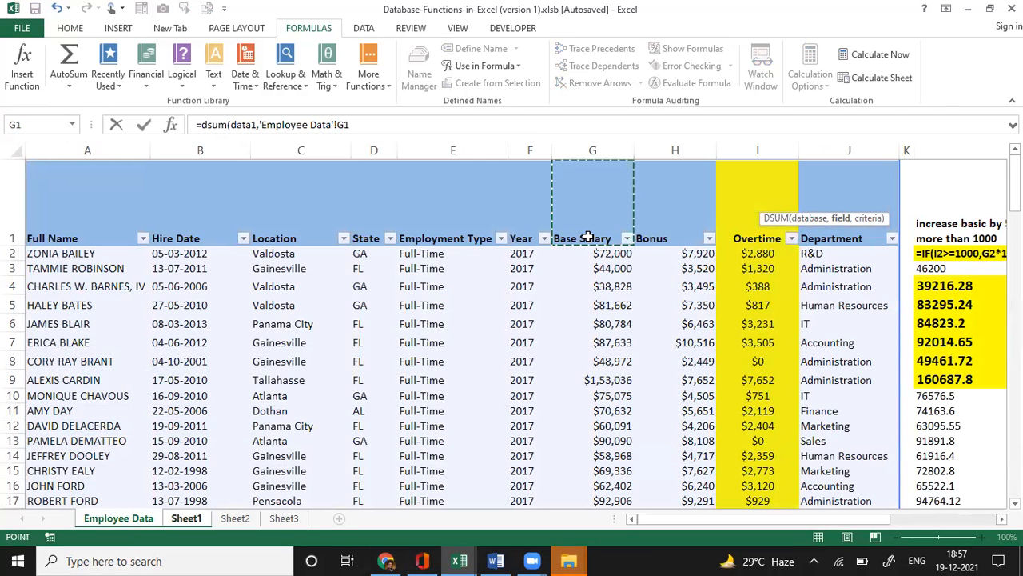
{"action": "type", "text": ","}
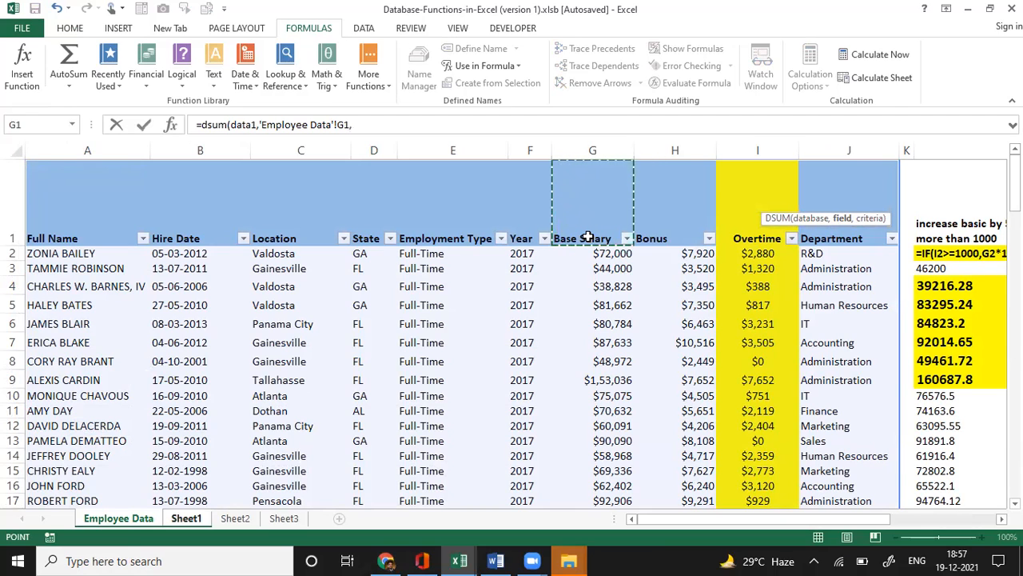
{"action": "left_click", "coordinate": [186, 519]}
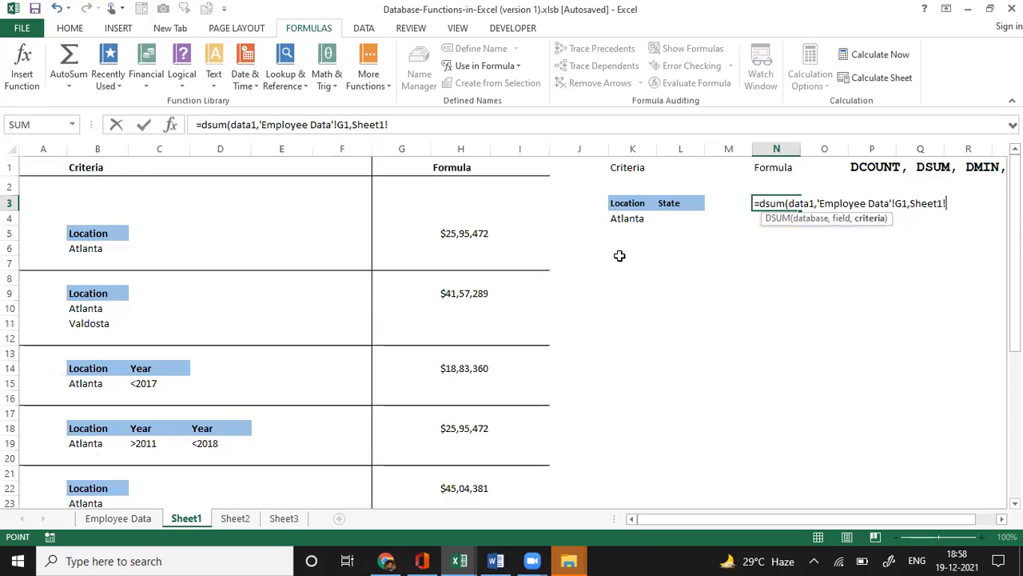
{"action": "left_click_drag", "start_coordinate": [626, 203], "coordinate": [628, 216]}
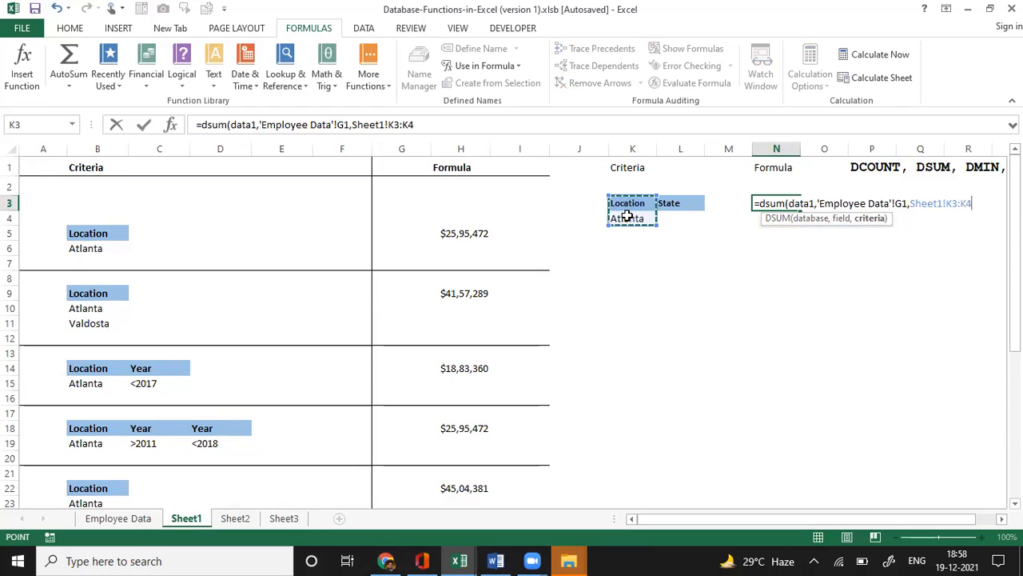
{"action": "type", "text": ")"}
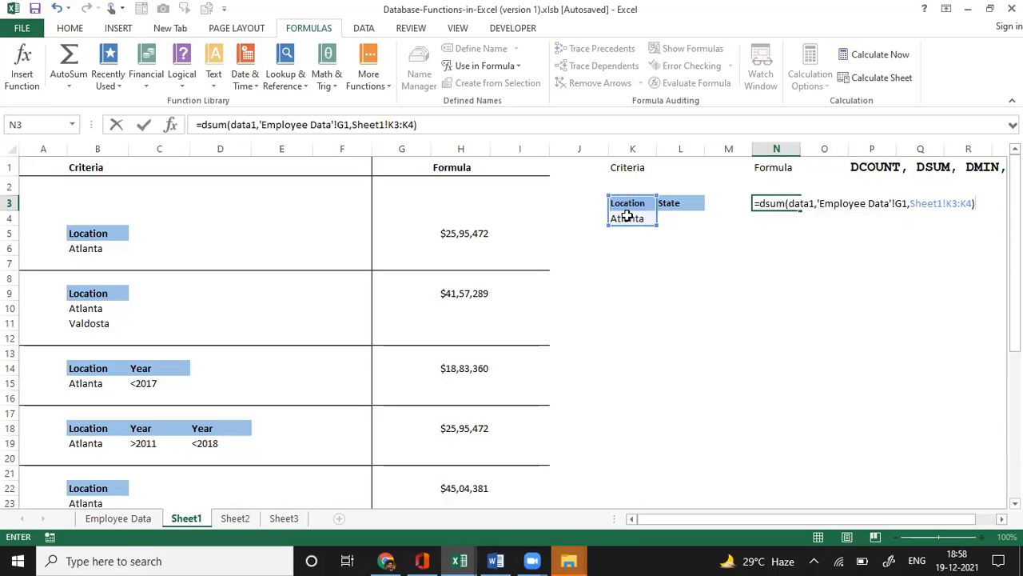
{"action": "key", "text": "ctrl+Return"}
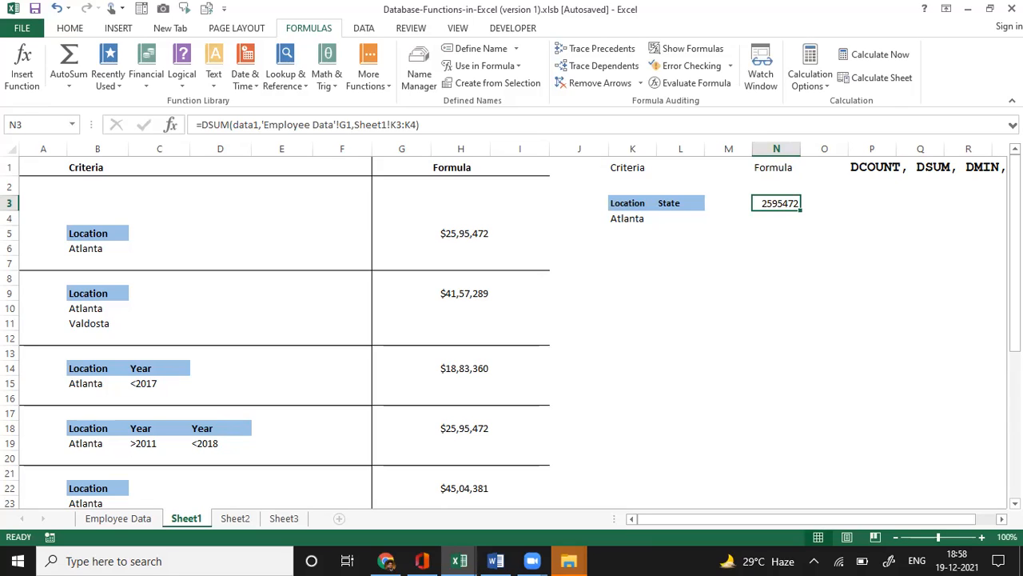
Examine the list of database functions in row 1, beside the Formula heading.
{"action": "key", "text": "Right"}
{"action": "key", "text": "Right"}
{"action": "key", "text": "Right"}
{"action": "key", "text": "Right"}
{"action": "key", "text": "Right"}
{"action": "key", "text": "Right"}
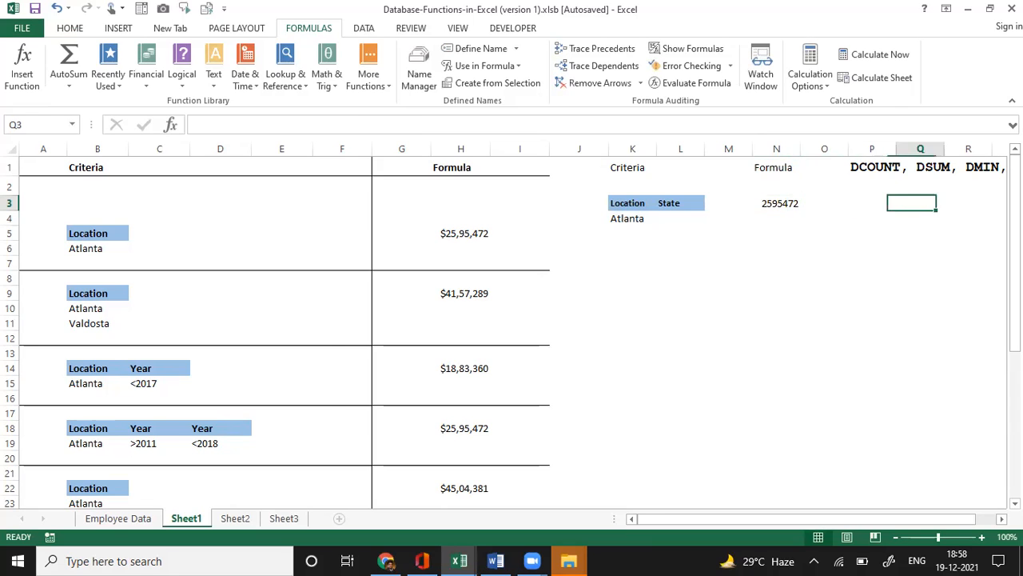
{"action": "key", "text": "Left"}
{"action": "key", "text": "Left"}
{"action": "key", "text": "Left"}
{"action": "key", "text": "Left"}
{"action": "key", "text": "Left"}
{"action": "key", "text": "Left"}
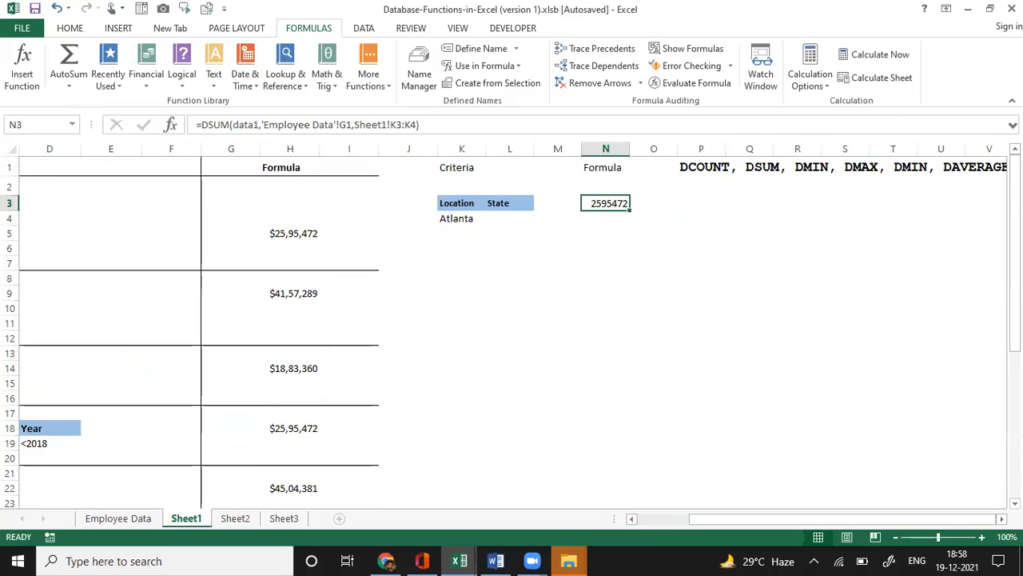
Copy the DSUM formula text from N3 and place it in N4 as plain text: '=DSUM(data1,'Employee Data'!G1,Sheet1!K3:K4).
{"action": "key", "text": "F2"}
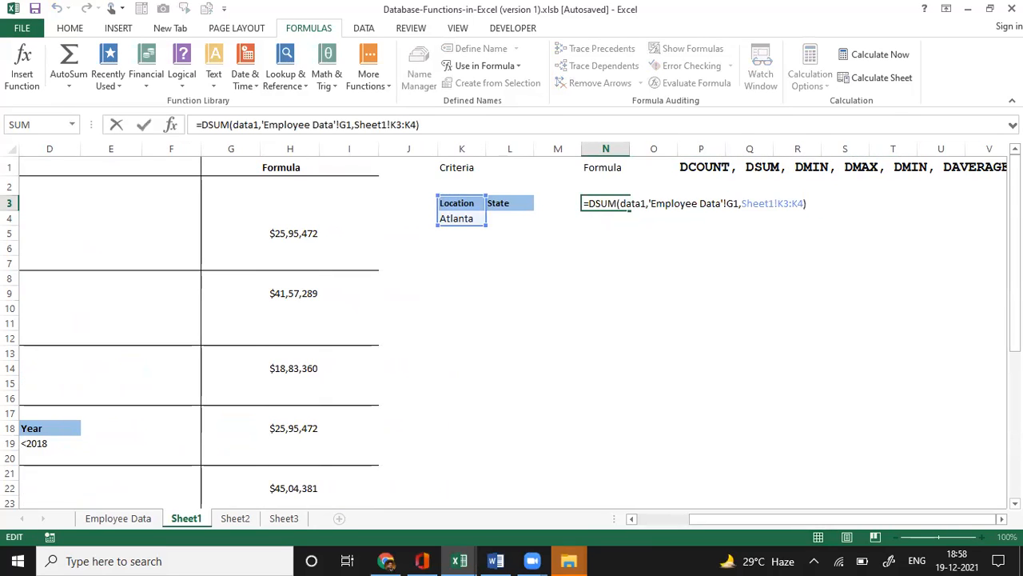
{"action": "left_click", "coordinate": [586, 202]}
{"action": "key", "text": "shift+End"}
{"action": "key", "text": "ctrl+c"}
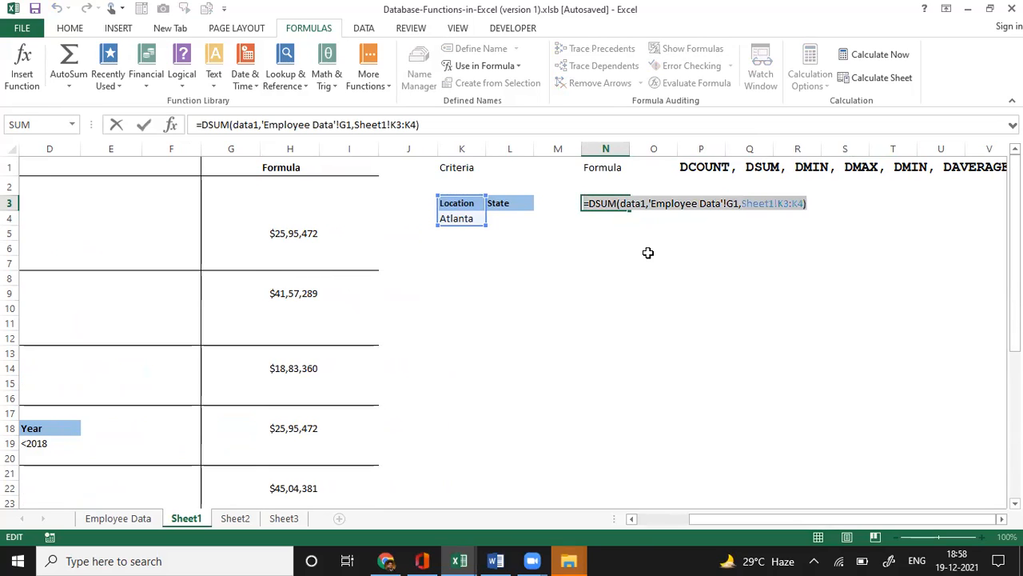
{"action": "key", "text": "Return"}
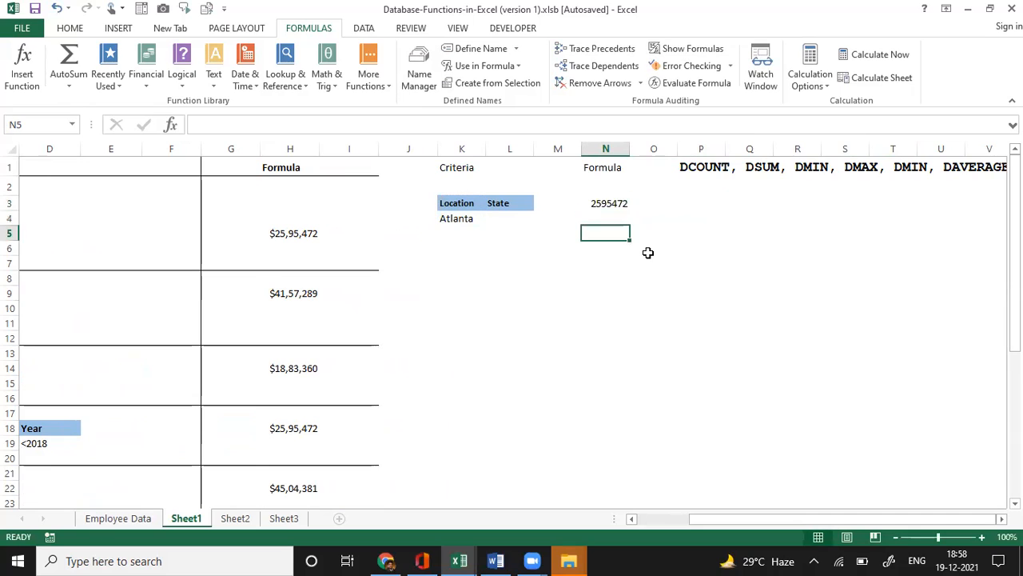
{"action": "key", "text": "ctrl+v"}
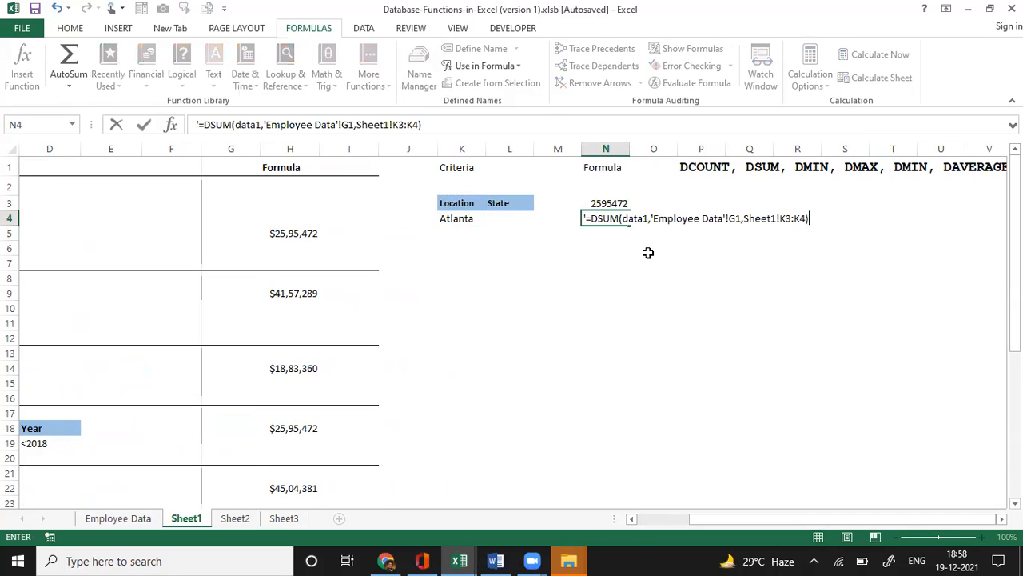
{"action": "key", "text": "Return"}
{"action": "key", "text": "Up"}
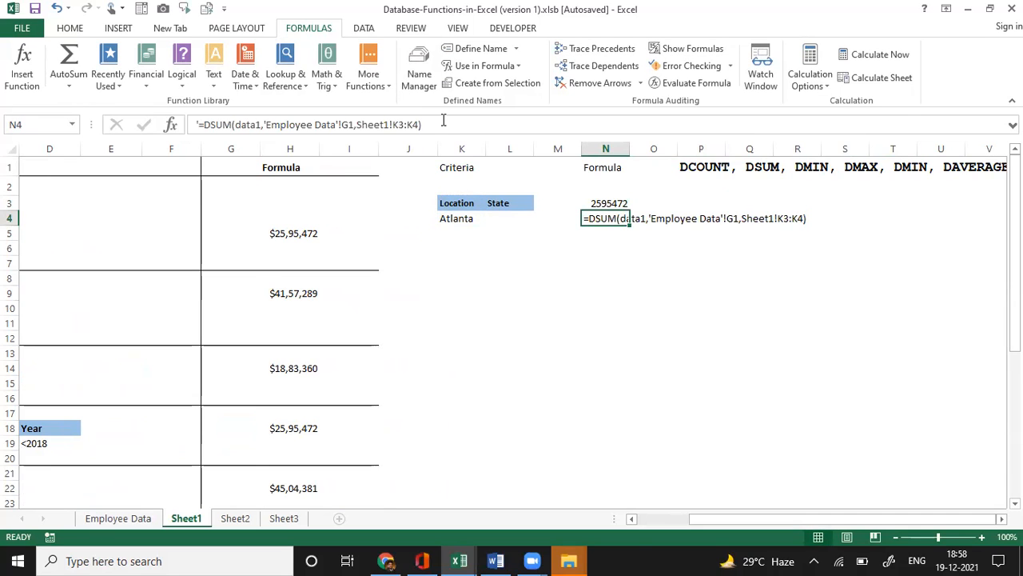
Format the formula text across N4:R4 in bold with a yellow fill.
{"action": "left_click", "coordinate": [69, 30]}
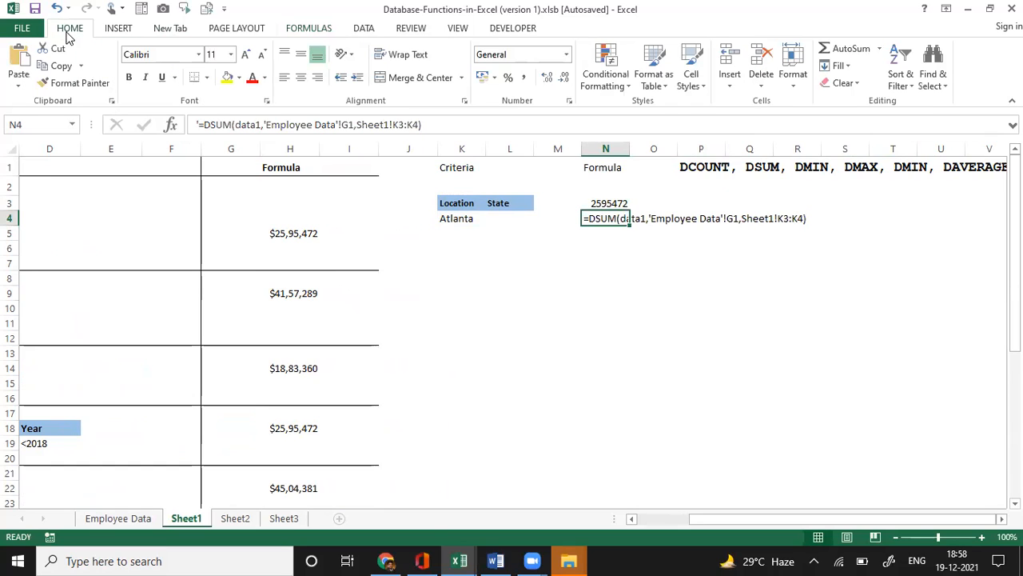
{"action": "left_click", "coordinate": [227, 78]}
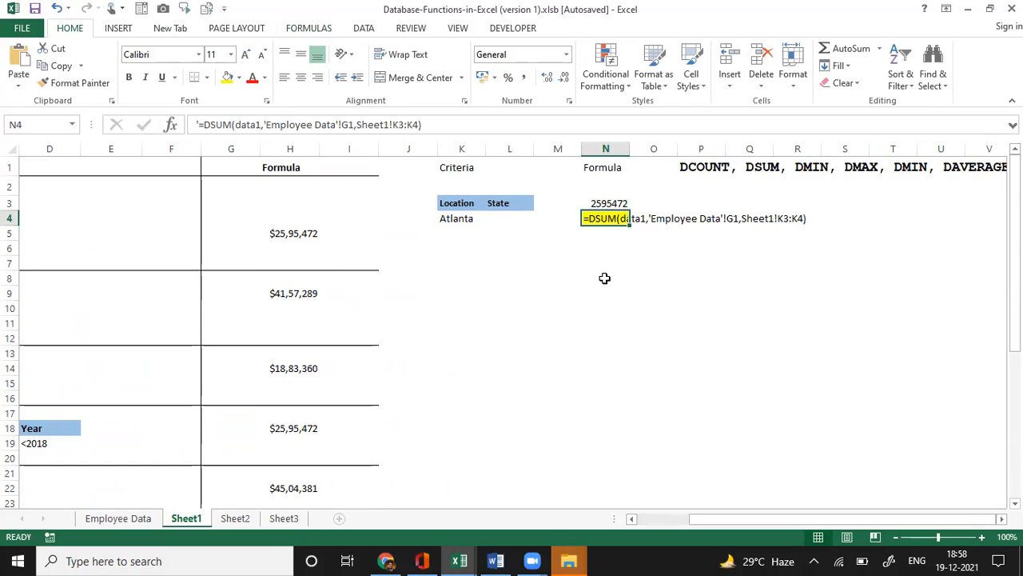
{"action": "key", "text": "shift+Right"}
{"action": "key", "text": "shift+Right"}
{"action": "key", "text": "shift+Right"}
{"action": "key", "text": "shift+Right"}
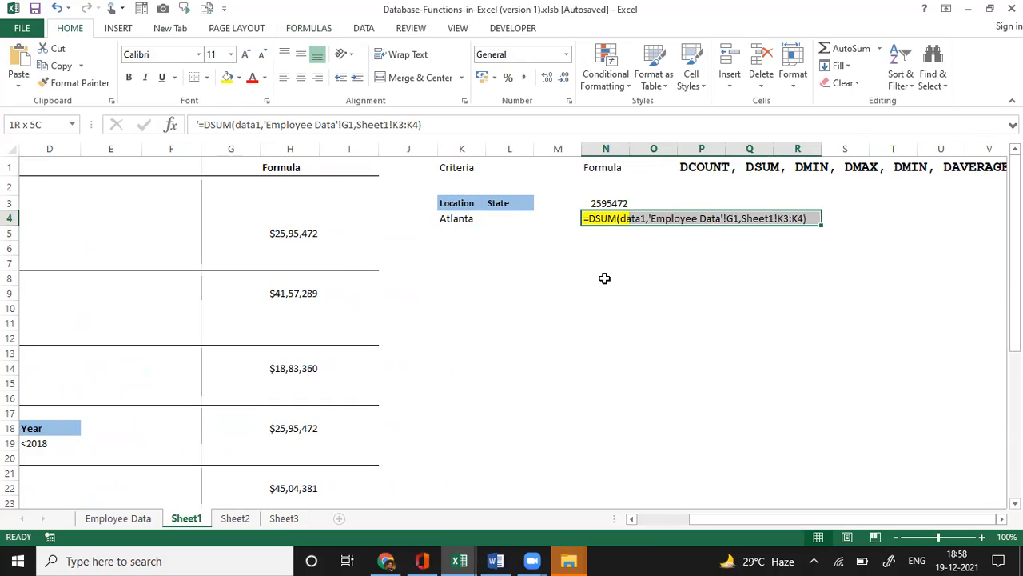
{"action": "key", "text": "ctrl+b"}
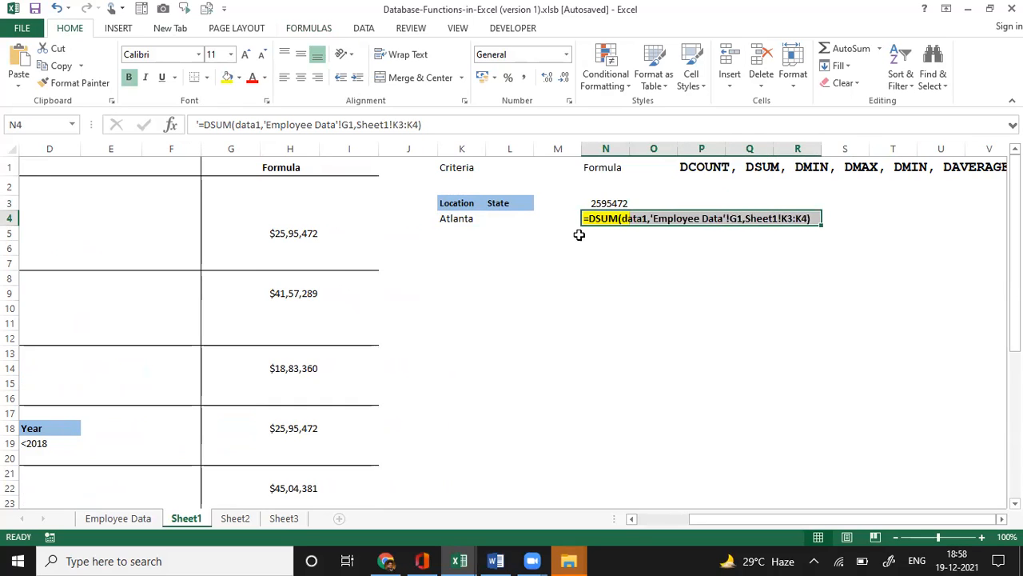
{"action": "left_click", "coordinate": [227, 78]}
{"action": "left_click", "coordinate": [666, 343]}
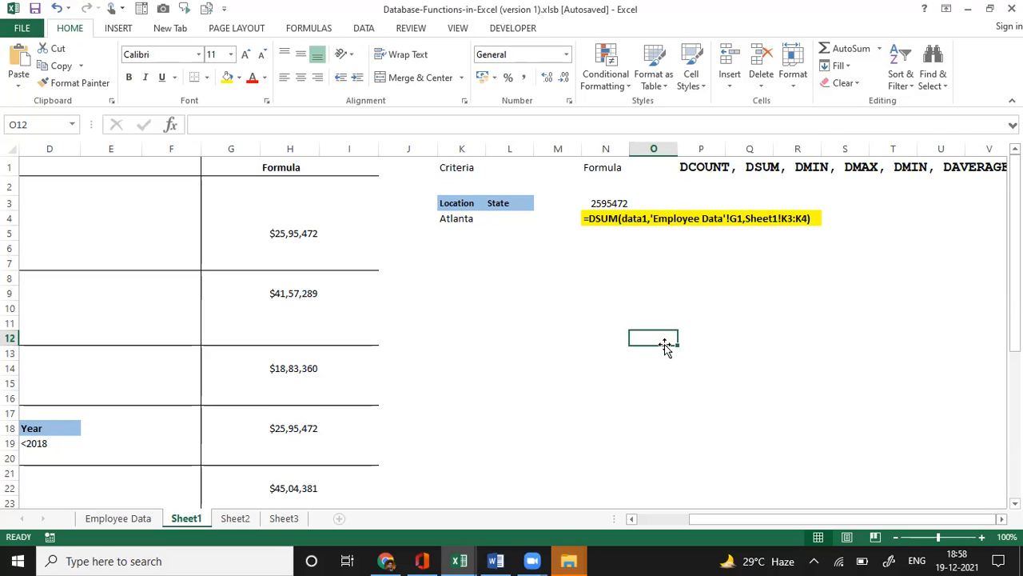
Examine the sample Location and Year criteria blocks in columns B to D of Sheet1.
{"action": "key", "text": "Left"}
{"action": "key", "text": "Left"}
{"action": "key", "text": "Left"}
{"action": "key", "text": "Left"}
{"action": "key", "text": "Up"}
{"action": "key", "text": "Left"}
{"action": "key", "text": "Left"}
{"action": "key", "text": "Left"}
{"action": "key", "text": "Left"}
{"action": "key", "text": "Left"}
{"action": "key", "text": "Left"}
{"action": "key", "text": "Left"}
{"action": "key", "text": "Left"}
{"action": "key", "text": "Left"}
{"action": "key", "text": "Left"}
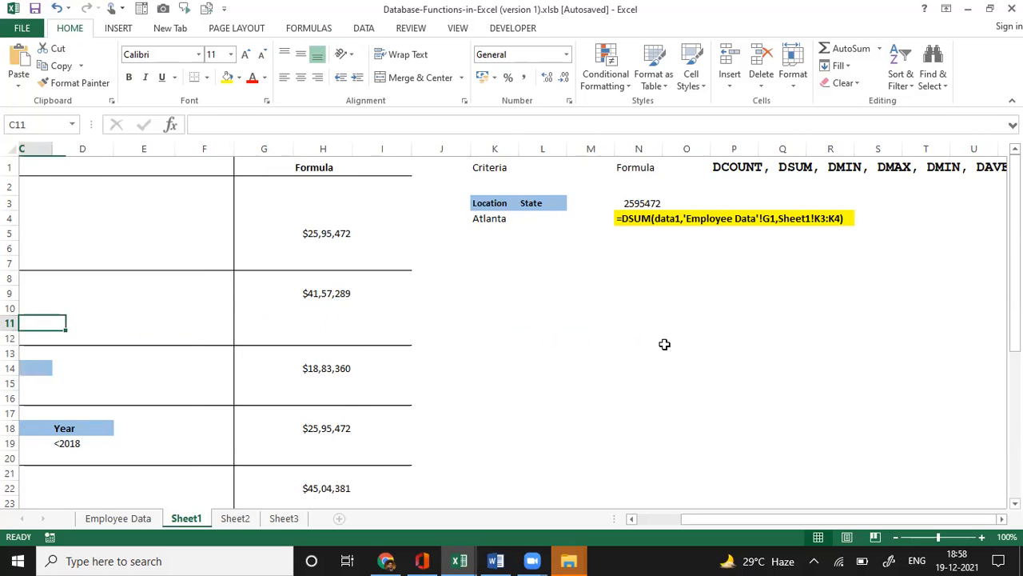
{"action": "key", "text": "Right"}
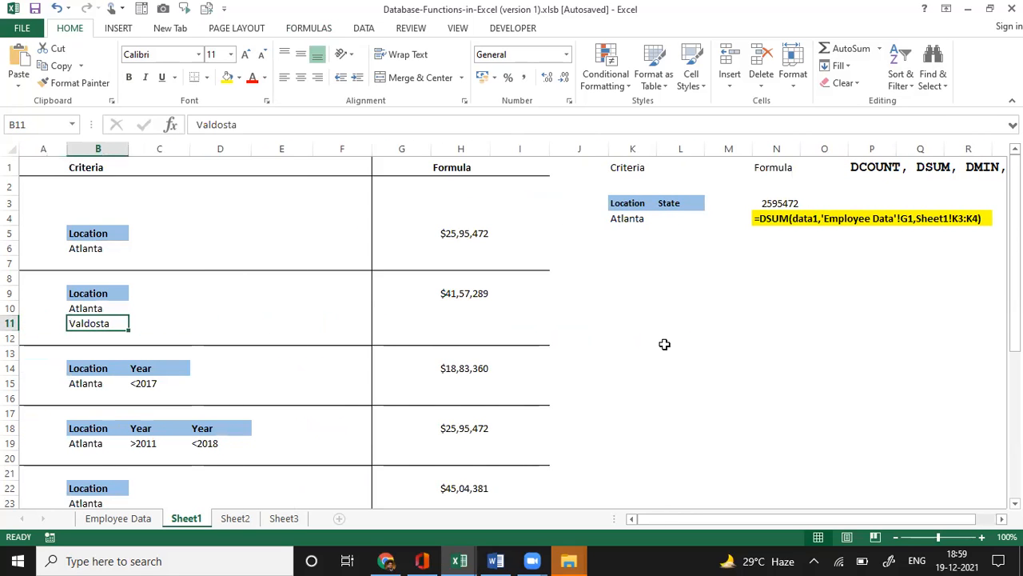
Copy Valdosta from C4 of Employee Data and paste it over the Location criterion in K4 of Sheet1.
{"action": "left_click", "coordinate": [121, 519]}
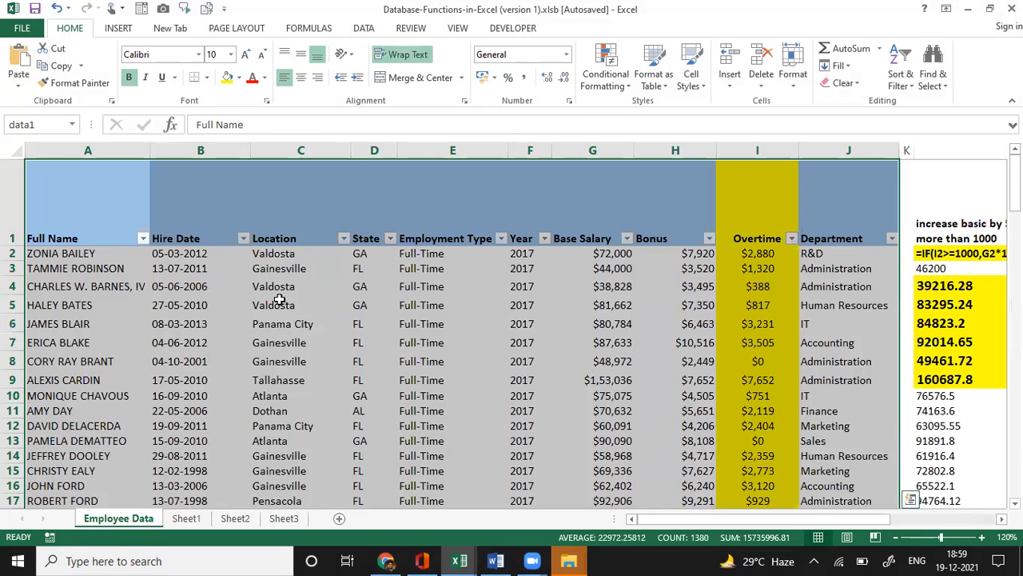
{"action": "left_click", "coordinate": [278, 288]}
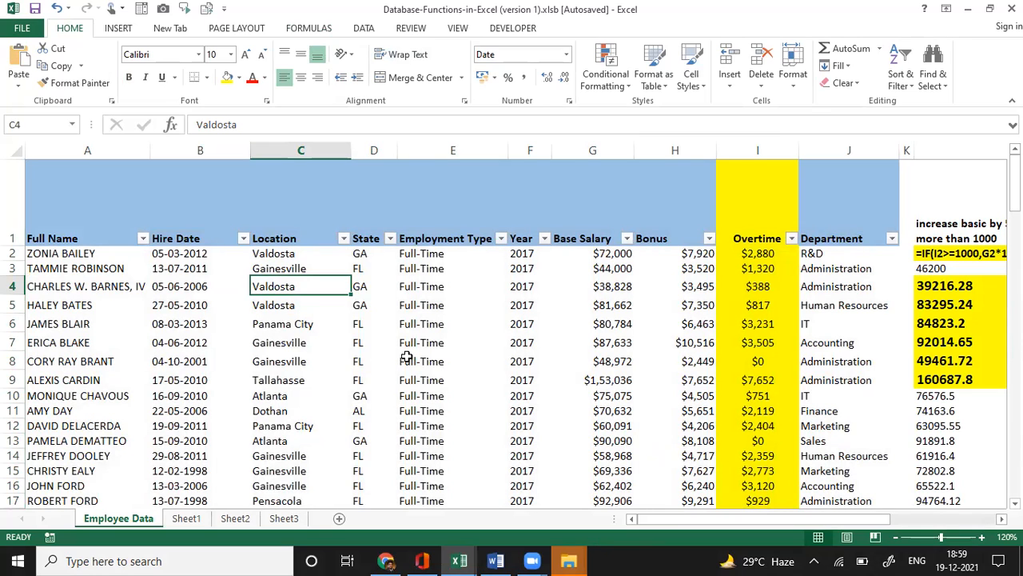
{"action": "key", "text": "ctrl+c"}
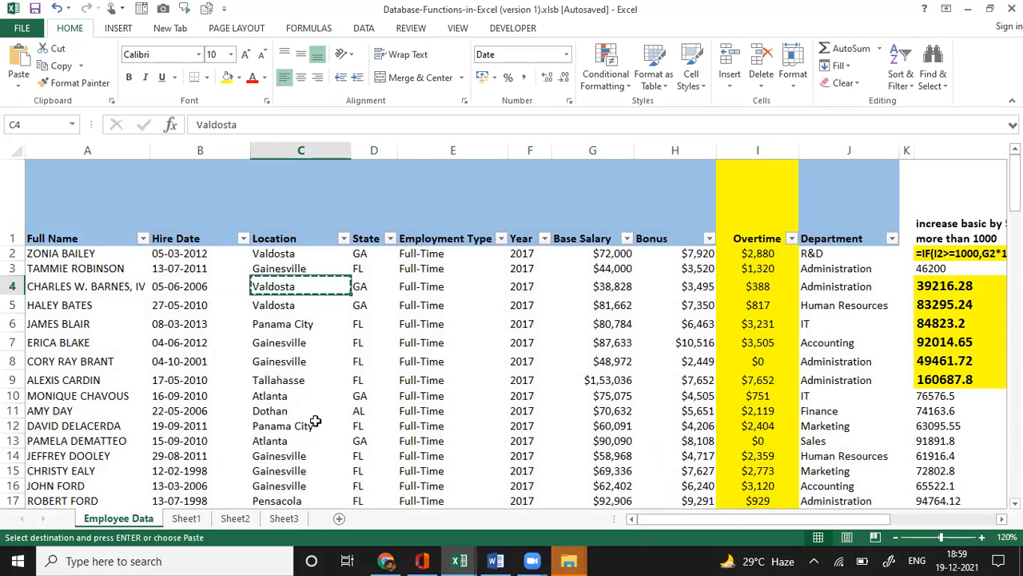
{"action": "left_click", "coordinate": [186, 518]}
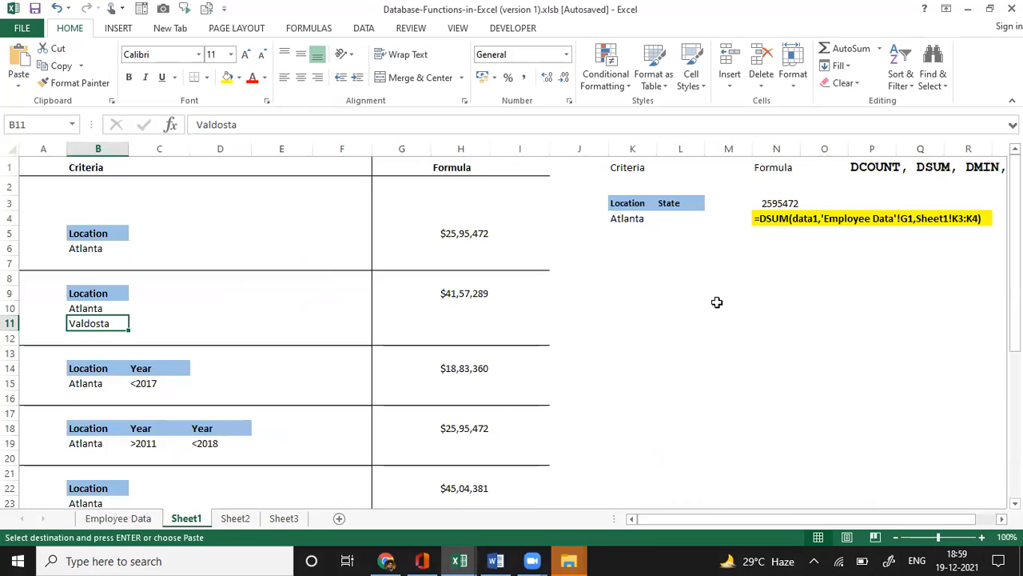
{"action": "left_click", "coordinate": [625, 236]}
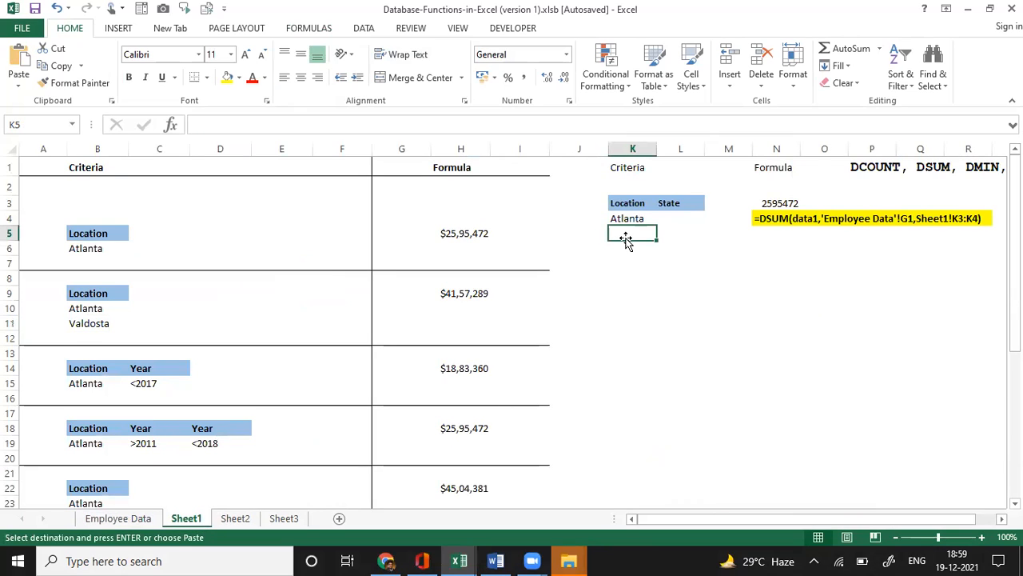
{"action": "key", "text": "Up"}
{"action": "key", "text": "Return"}
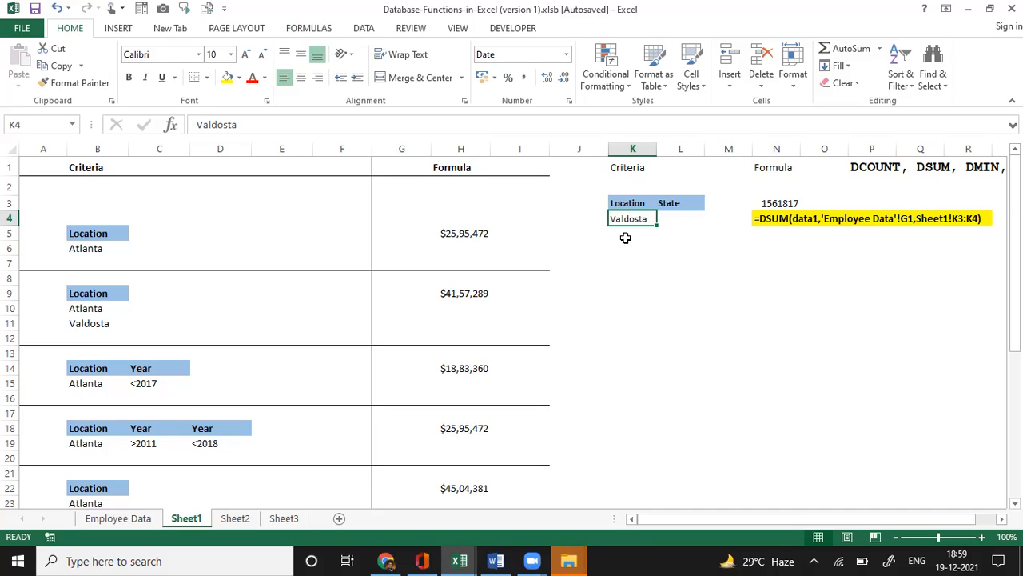
Start a data validation rule for the Location criterion cell K4 that allows a List.
{"action": "left_click", "coordinate": [364, 30]}
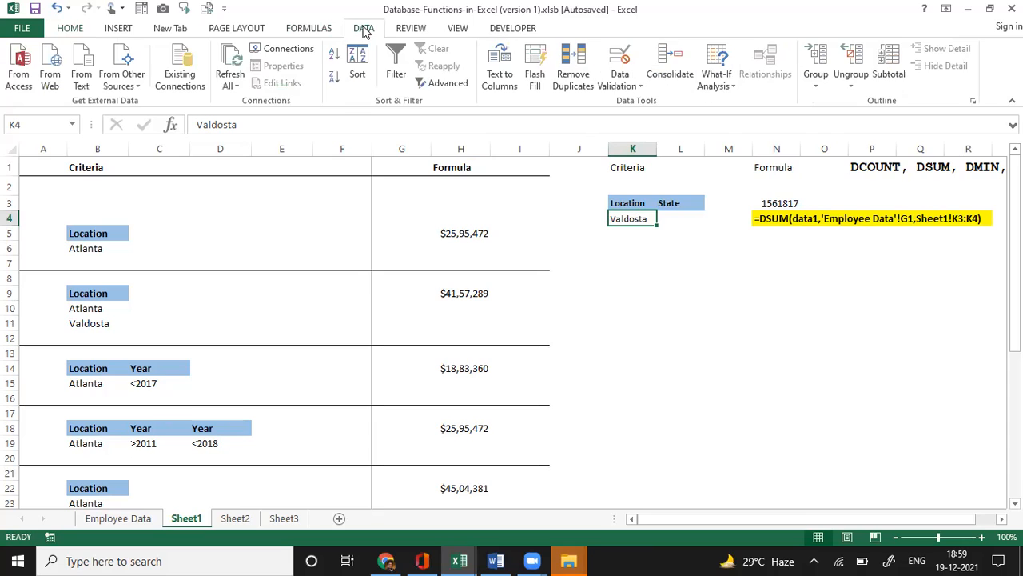
{"action": "left_click", "coordinate": [637, 86]}
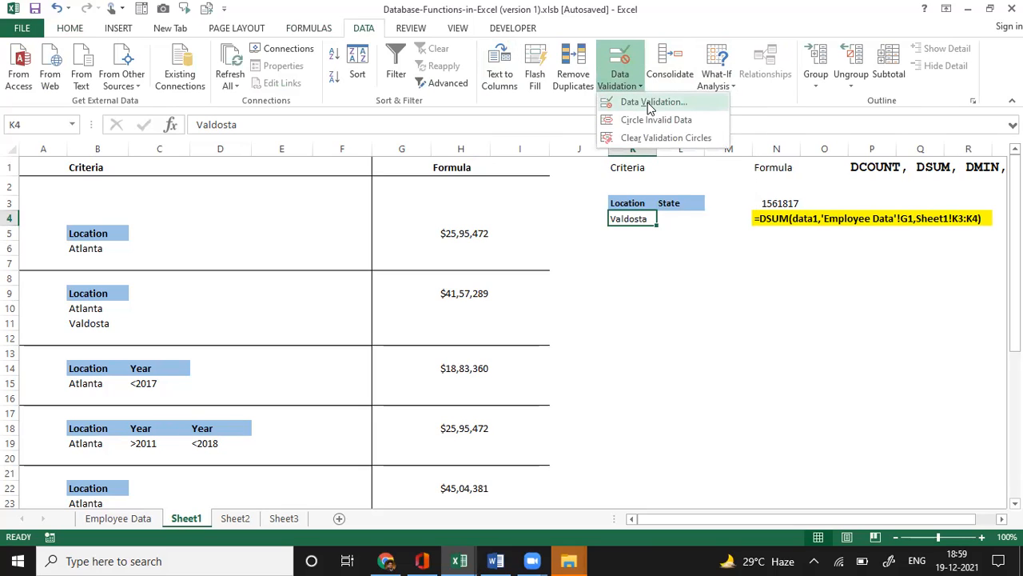
{"action": "left_click", "coordinate": [650, 104]}
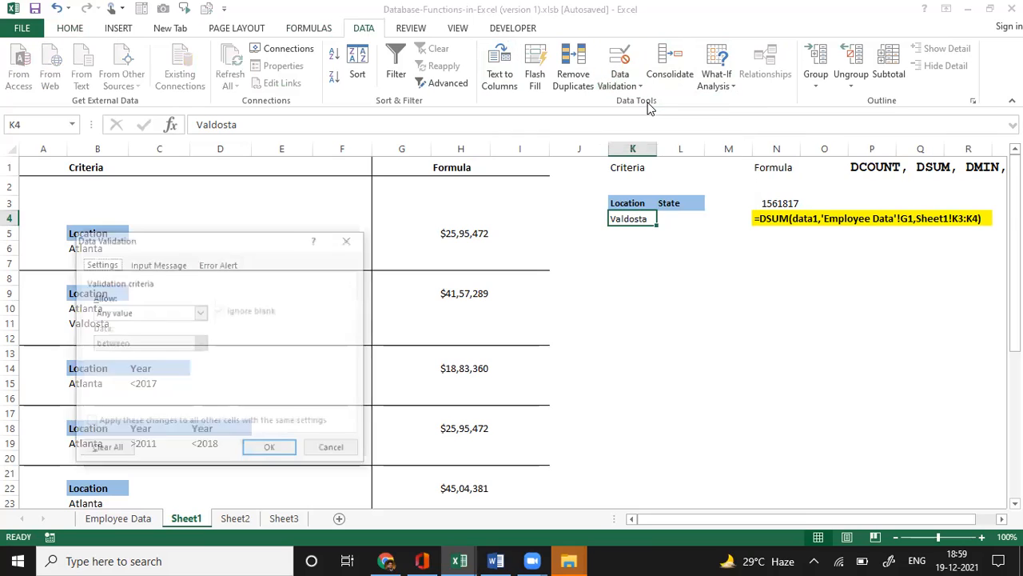
{"action": "left_click", "coordinate": [200, 313]}
{"action": "left_click", "coordinate": [144, 357]}
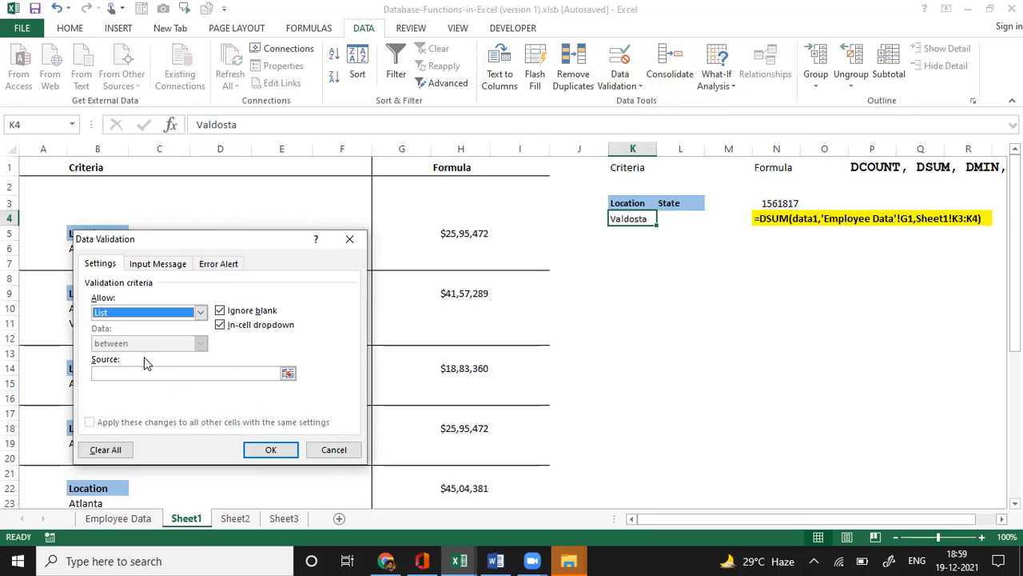
Set the validation list's source to ='Employee Data'!$C$3:$C$138 and apply the rule to K4.
{"action": "left_click", "coordinate": [196, 373]}
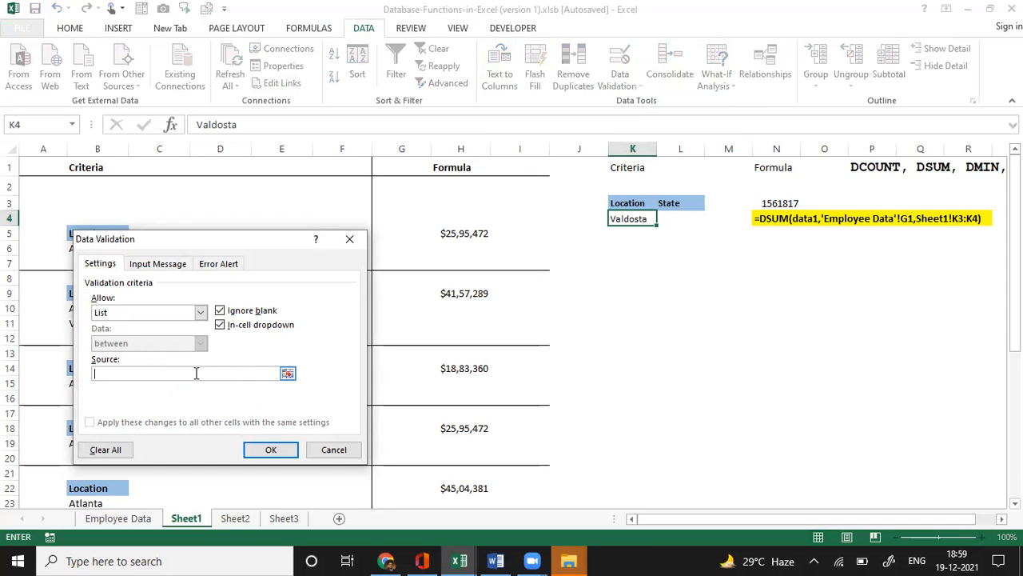
{"action": "left_click", "coordinate": [288, 373]}
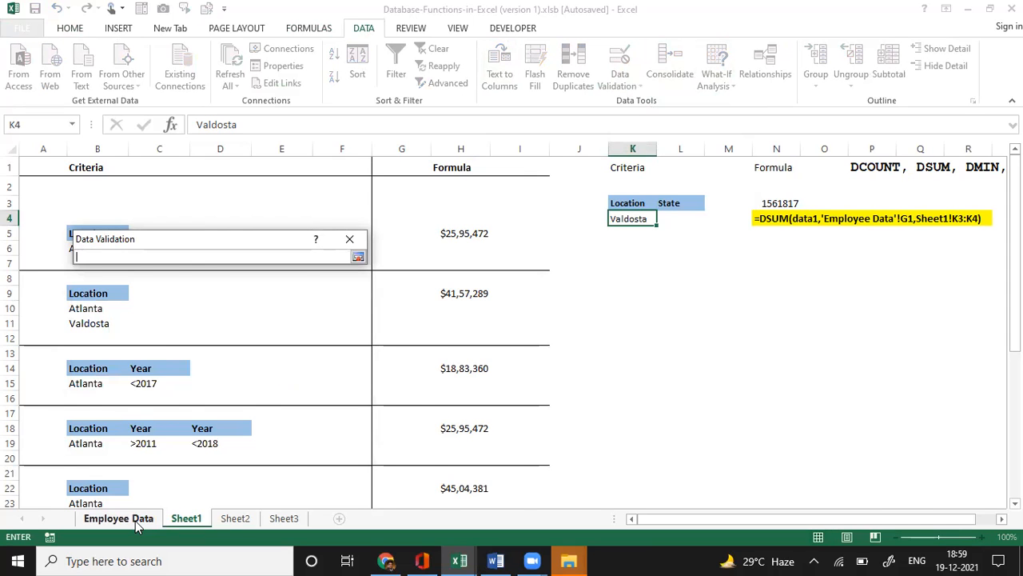
{"action": "left_click", "coordinate": [135, 521]}
{"action": "left_click", "coordinate": [278, 305]}
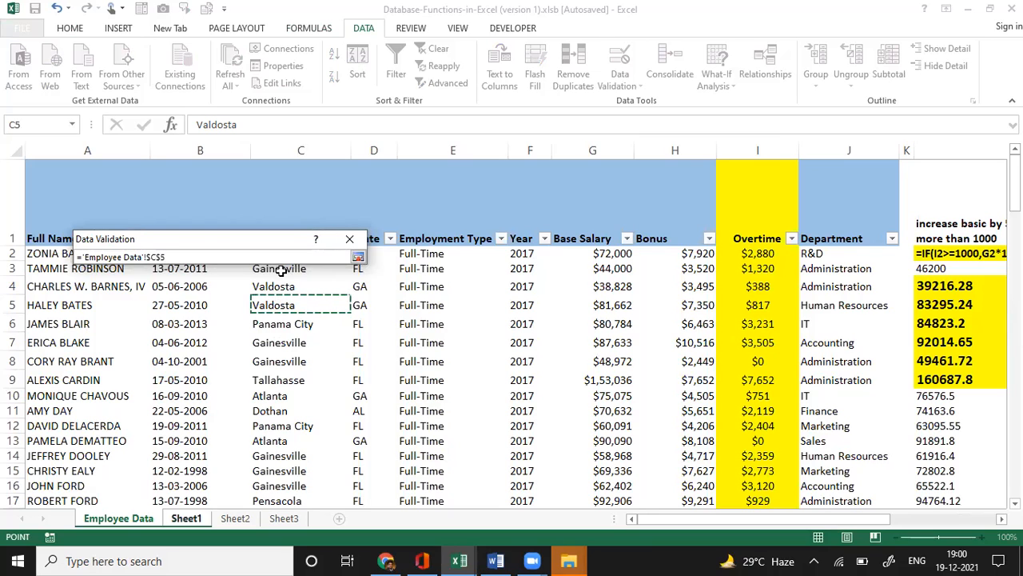
{"action": "key", "text": "Up"}
{"action": "key", "text": "Up"}
{"action": "key", "text": "Up"}
{"action": "key", "text": "Up"}
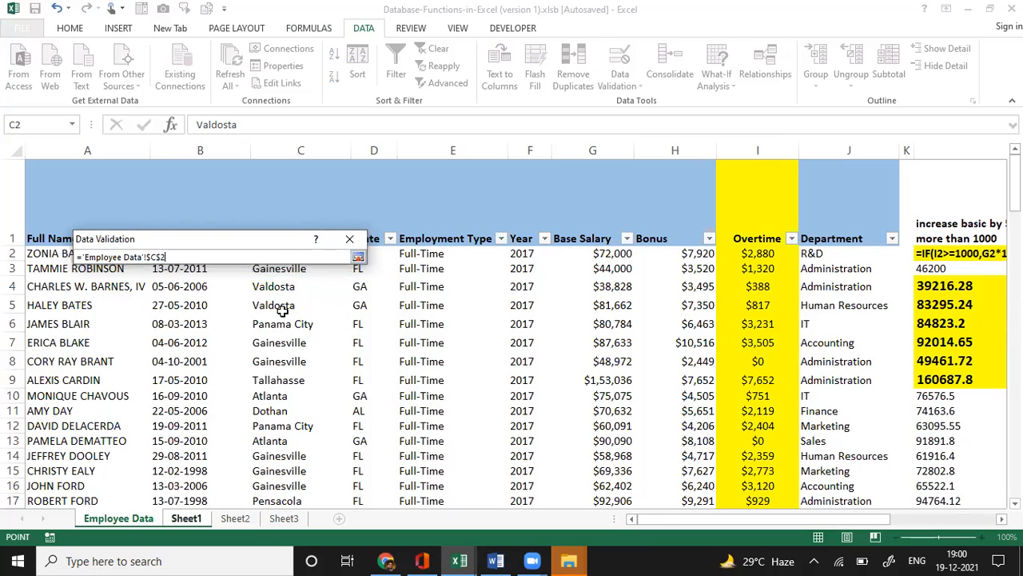
{"action": "key", "text": "Down"}
{"action": "key", "text": "Down"}
{"action": "key", "text": "ctrl+shift+Down"}
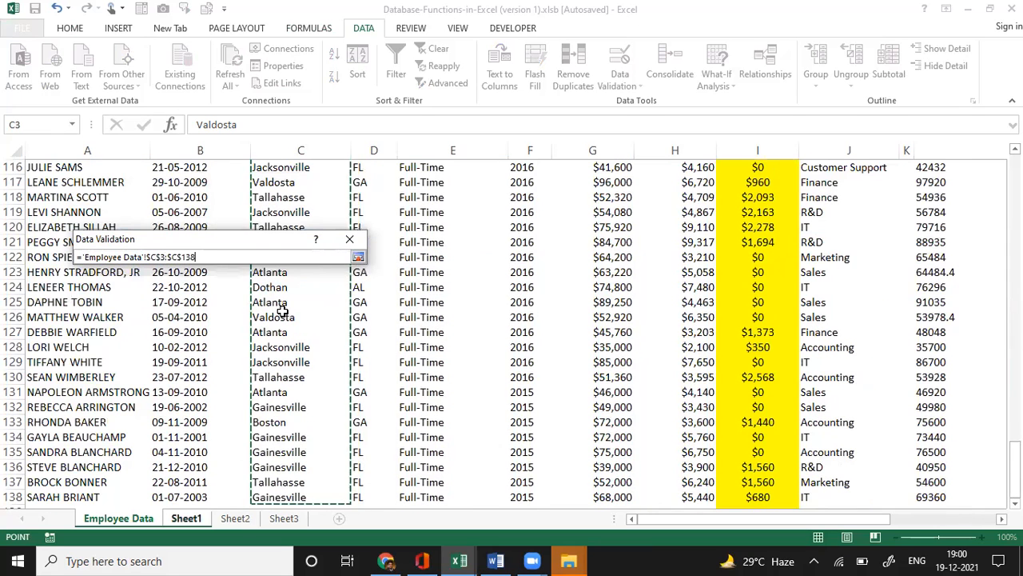
{"action": "left_click", "coordinate": [358, 257]}
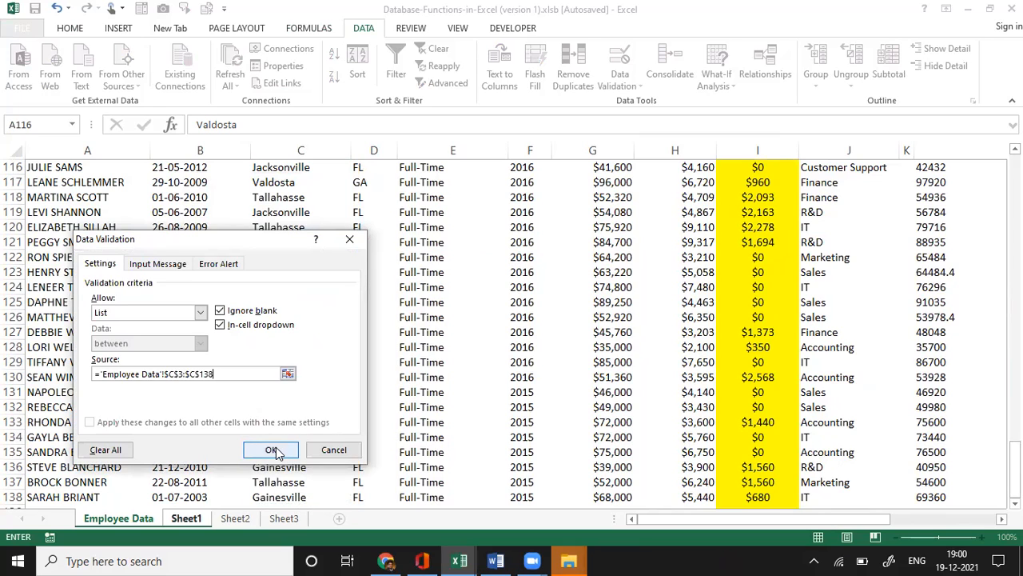
{"action": "key", "text": "Return"}
{"action": "left_click", "coordinate": [649, 292]}
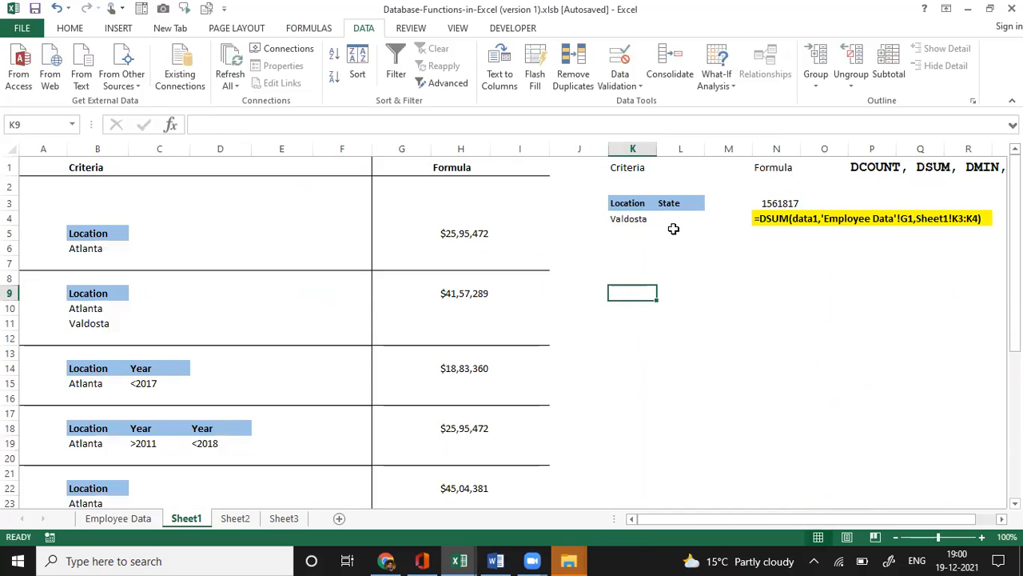
Try the Location list in K4 by choosing Gainesville and finally Atlanta.
{"action": "left_click", "coordinate": [640, 220]}
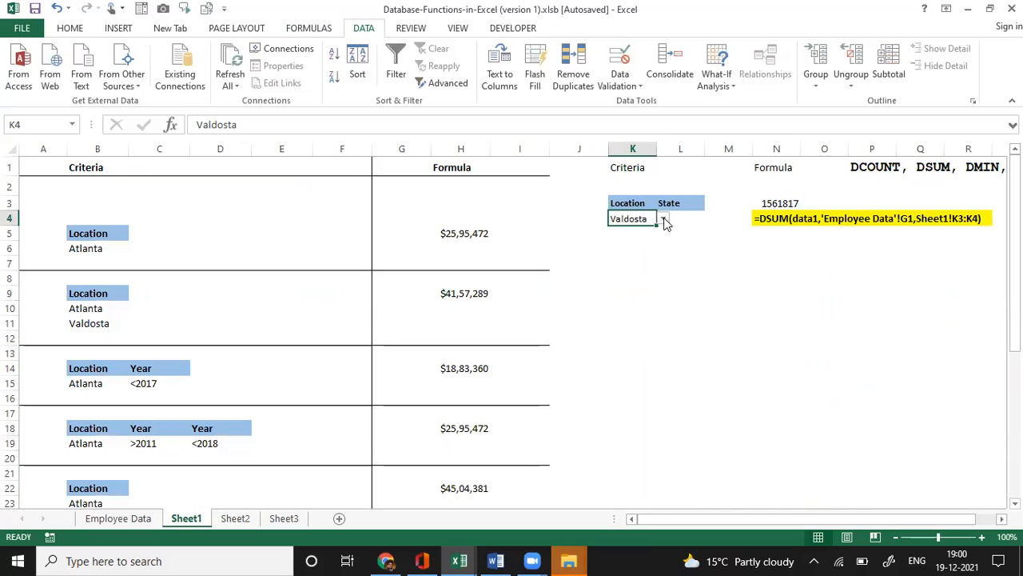
{"action": "left_click", "coordinate": [663, 220]}
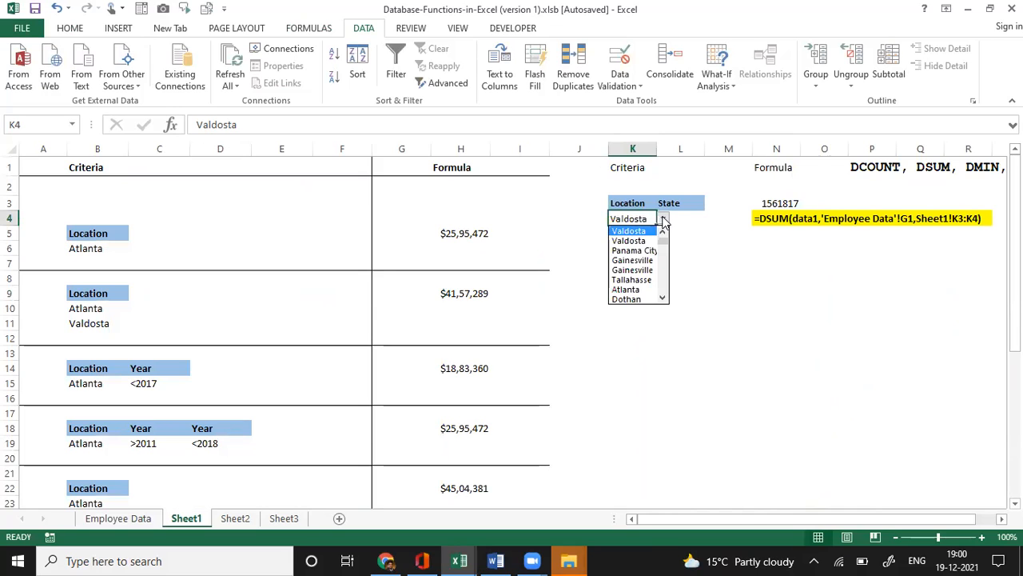
{"action": "left_click", "coordinate": [641, 261]}
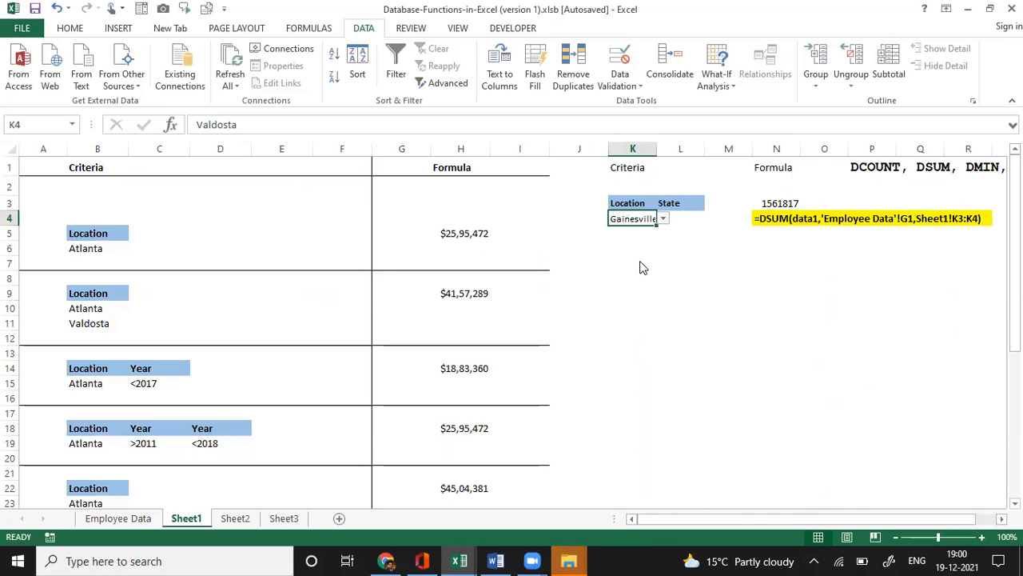
{"action": "left_click", "coordinate": [663, 221]}
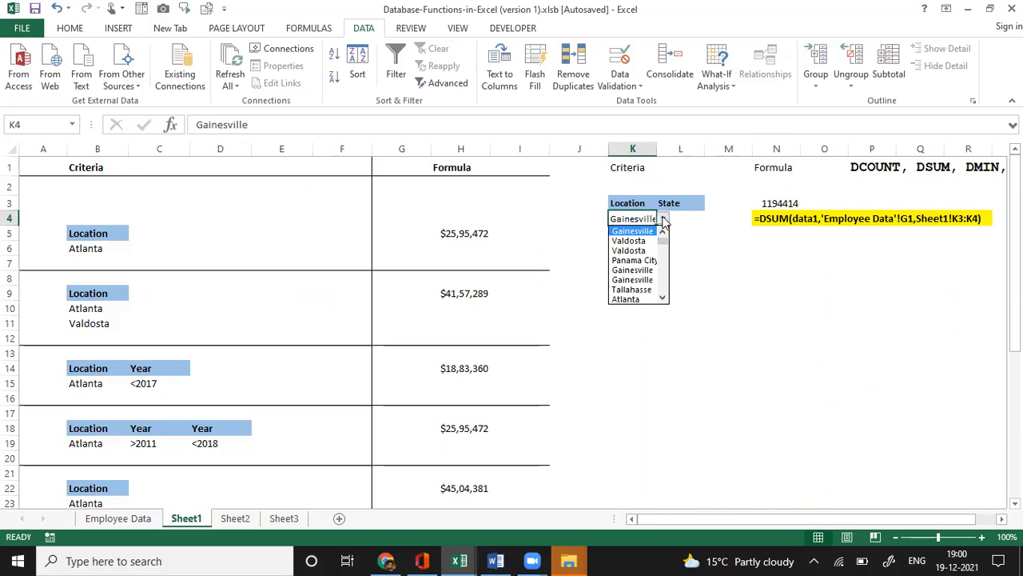
{"action": "left_click", "coordinate": [637, 300]}
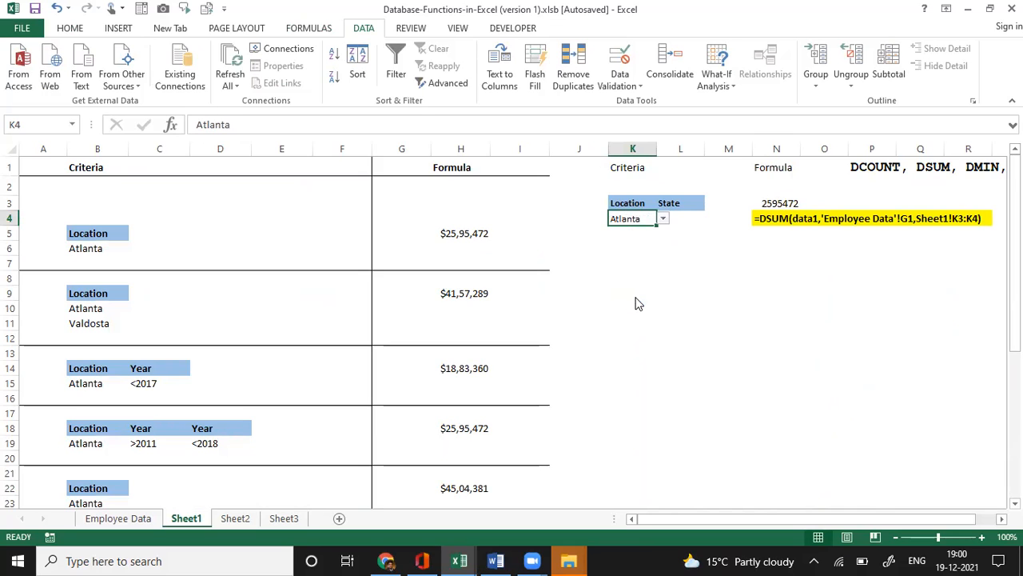
Try the Location list in K4 by choosing Pensacola and finally Waycross.
{"action": "left_click", "coordinate": [662, 221]}
{"action": "left_click_drag", "start_coordinate": [665, 239], "coordinate": [666, 264]}
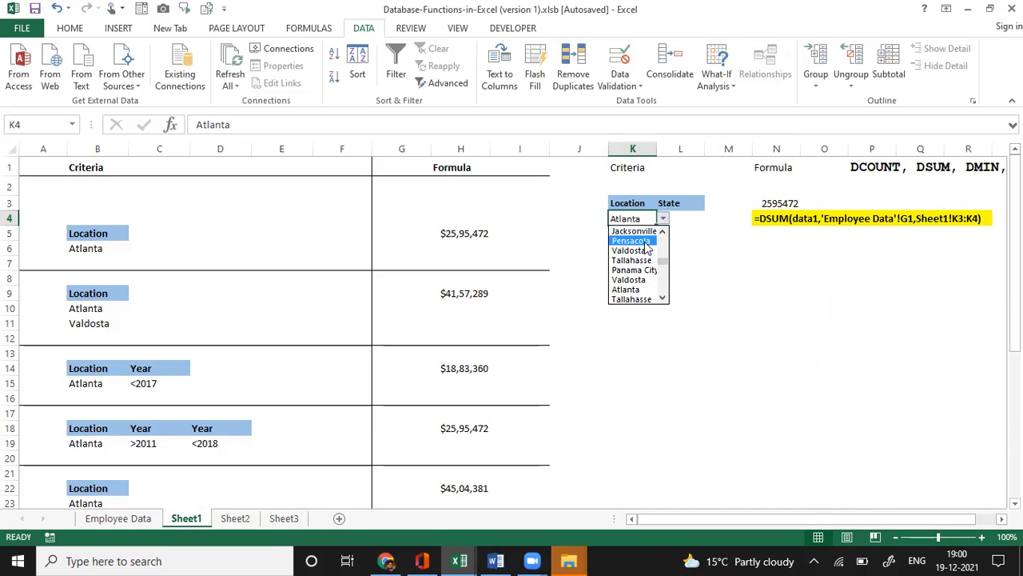
{"action": "left_click", "coordinate": [645, 242]}
{"action": "left_click", "coordinate": [663, 218]}
{"action": "left_click_drag", "start_coordinate": [666, 248], "coordinate": [656, 297]}
{"action": "left_click", "coordinate": [640, 281]}
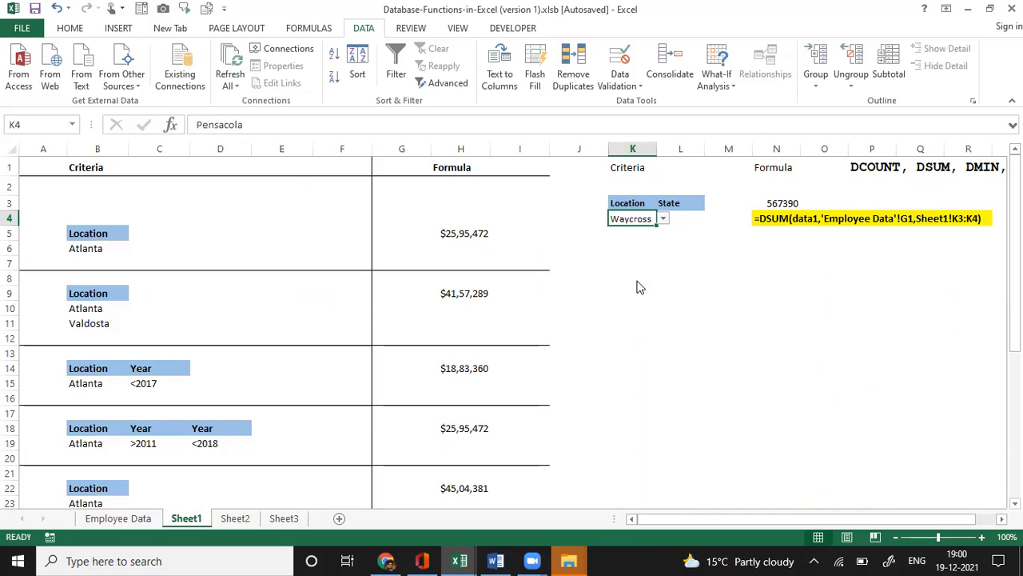
{"action": "left_click", "coordinate": [642, 274]}
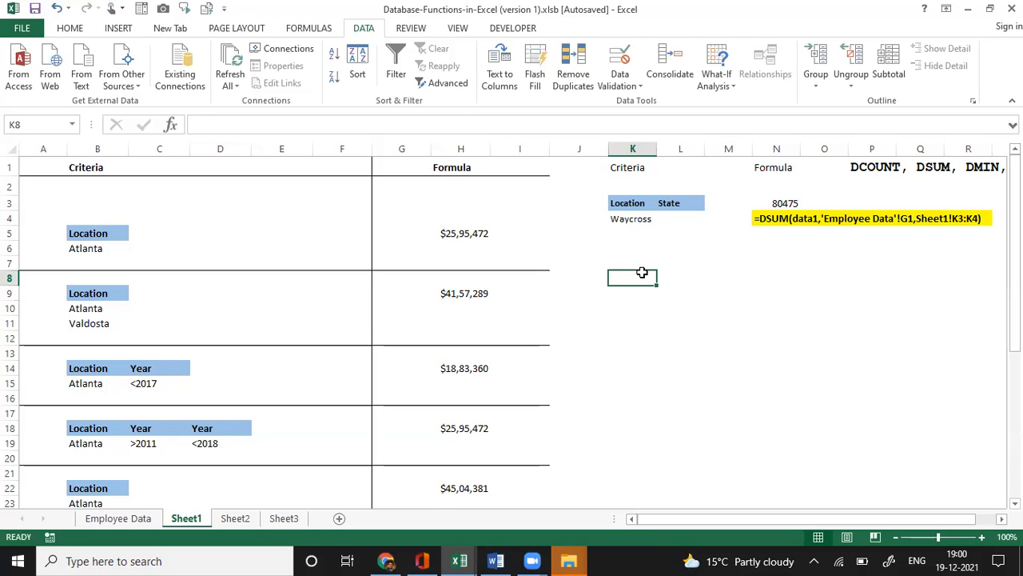
Clear the DSUM formula from N3 of Sheet1.
{"action": "key", "text": "Up"}
{"action": "key", "text": "Up"}
{"action": "key", "text": "Up"}
{"action": "key", "text": "Up"}
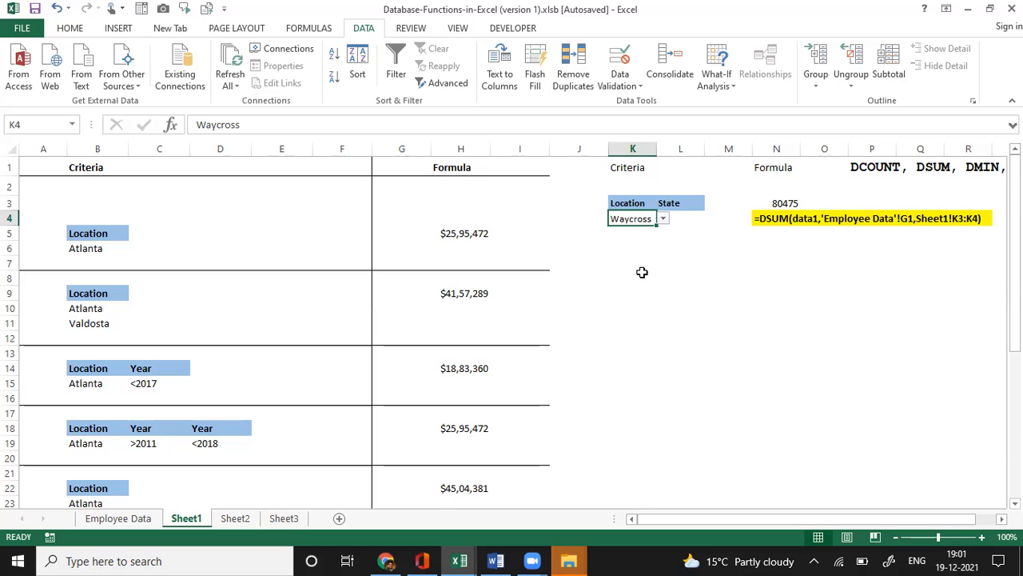
{"action": "key", "text": "Right"}
{"action": "key", "text": "Right"}
{"action": "key", "text": "Right"}
{"action": "key", "text": "Right"}
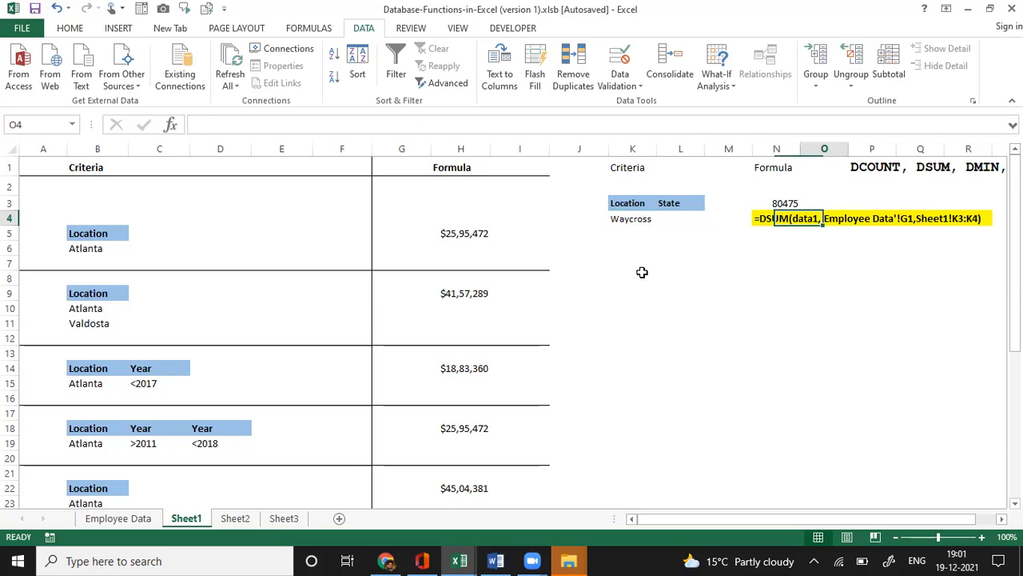
{"action": "key", "text": "Left"}
{"action": "key", "text": "Up"}
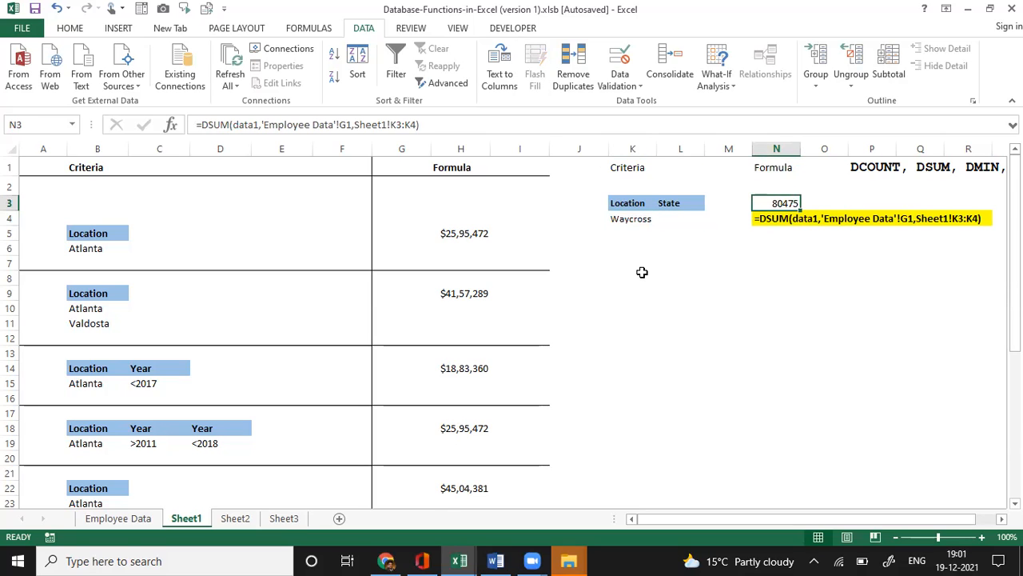
{"action": "key", "text": "Delete"}
{"action": "key", "text": "Down"}
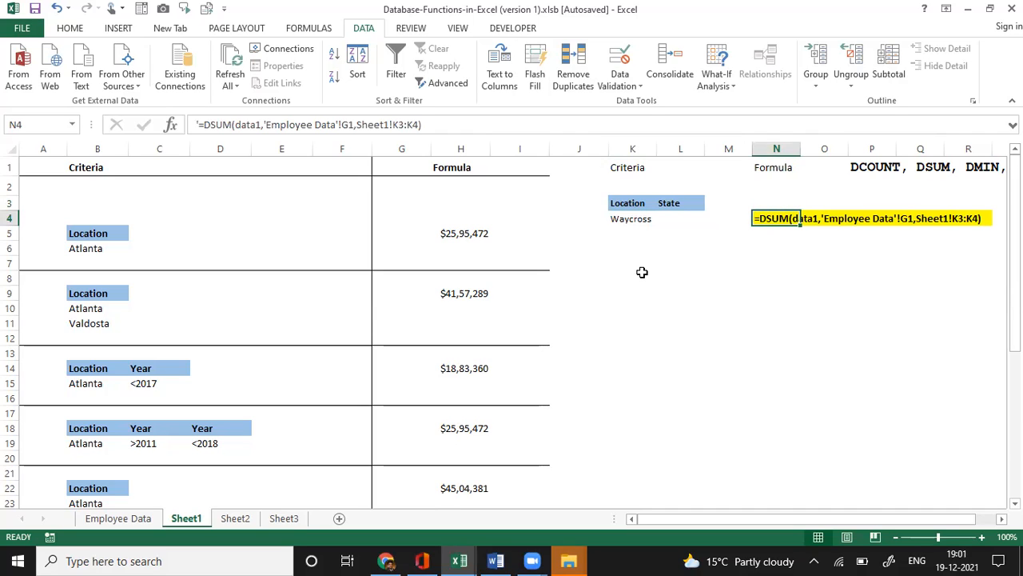
{"action": "key", "text": "Down"}
{"action": "key", "text": "Down"}
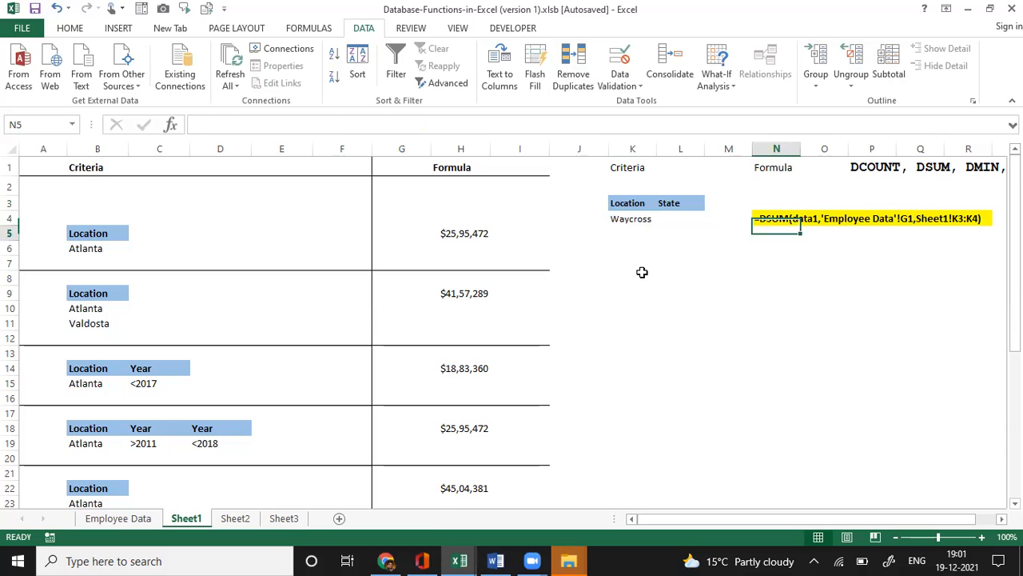
{"action": "type", "text": "=dsum"}
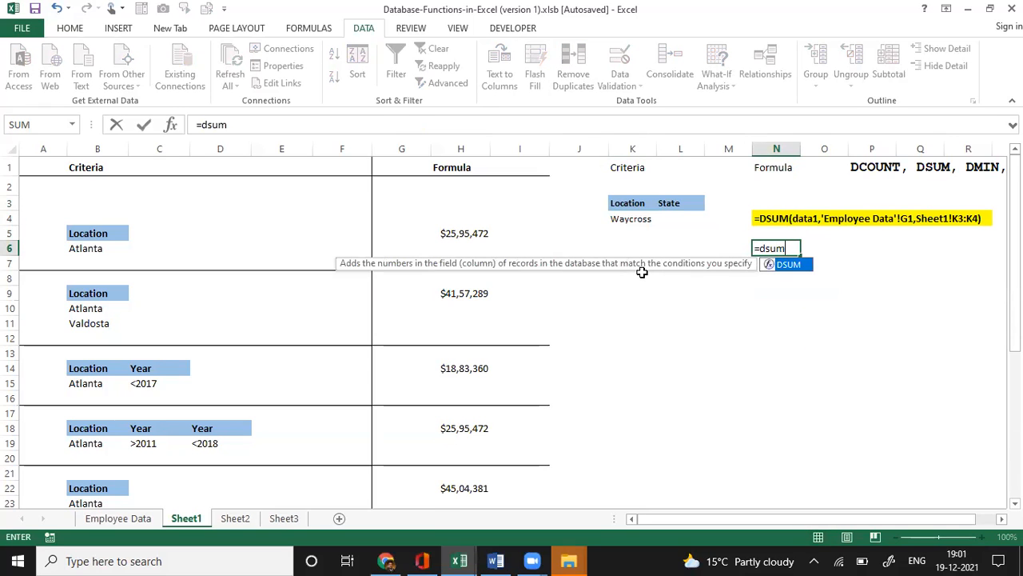
{"action": "type", "text": "("}
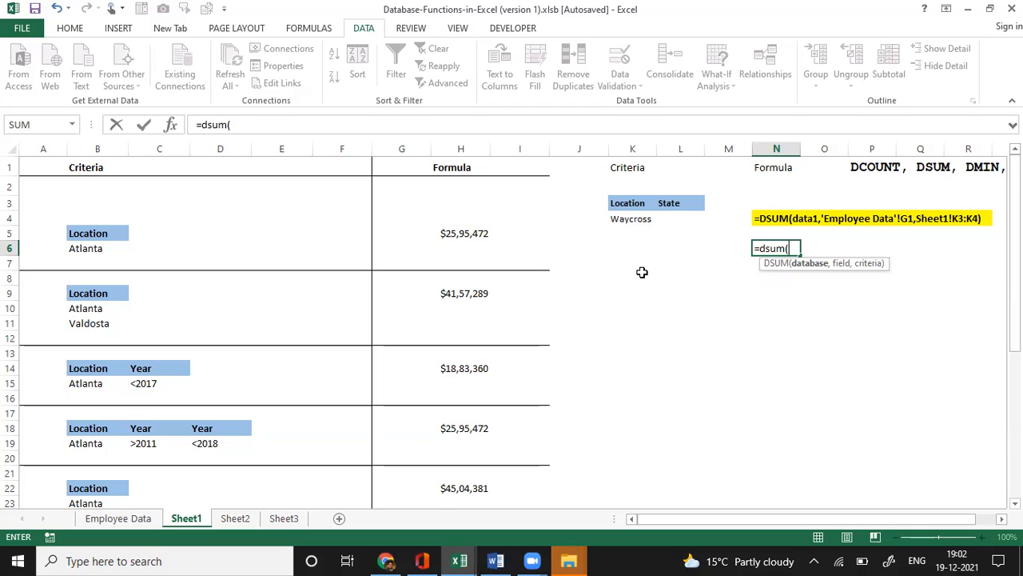
{"action": "key", "text": "Escape"}
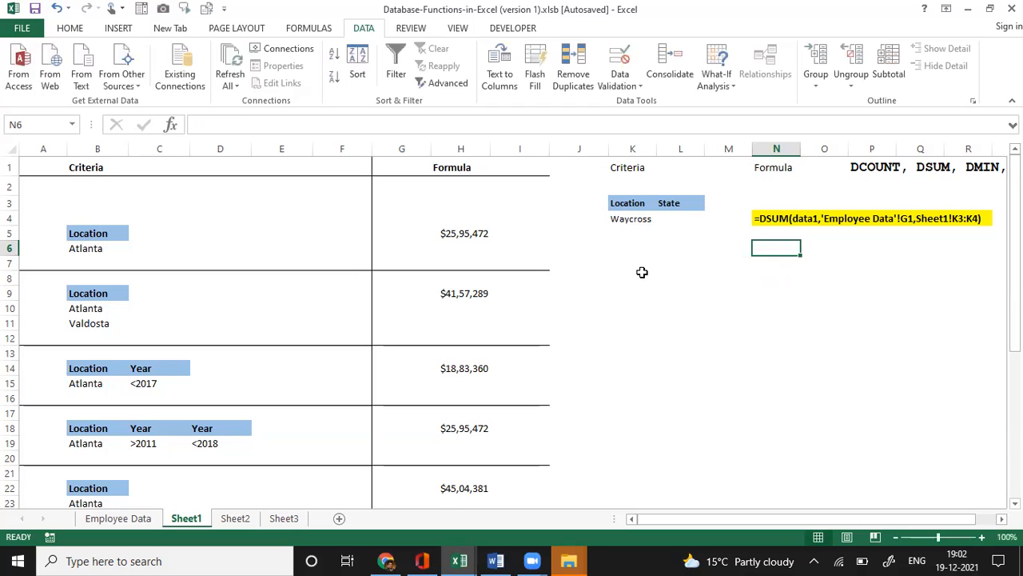
{"action": "key", "text": "Up"}
{"action": "key", "text": "Up"}
{"action": "key", "text": "Up"}
{"action": "type", "text": "="}
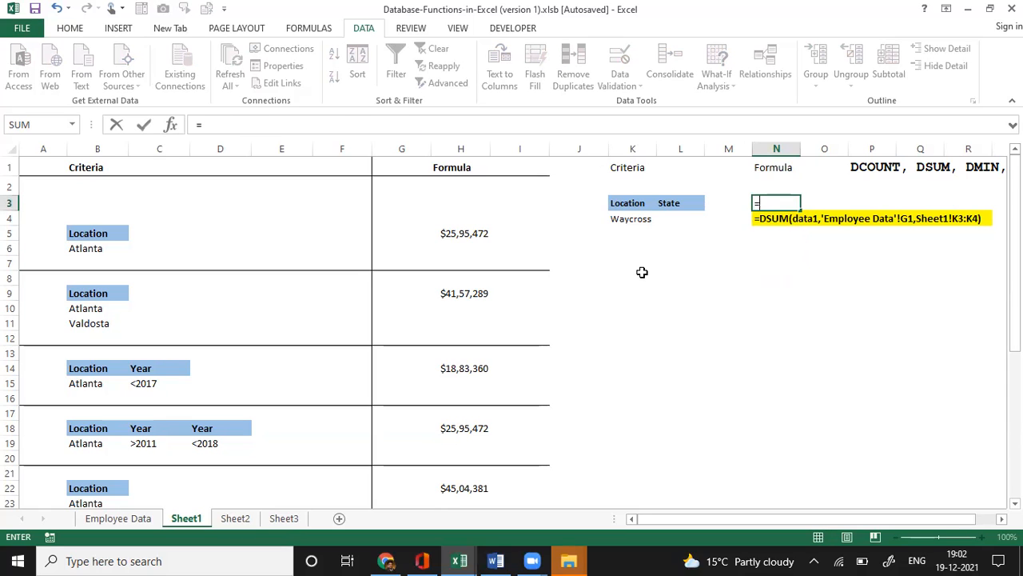
{"action": "type", "text": "dsum"}
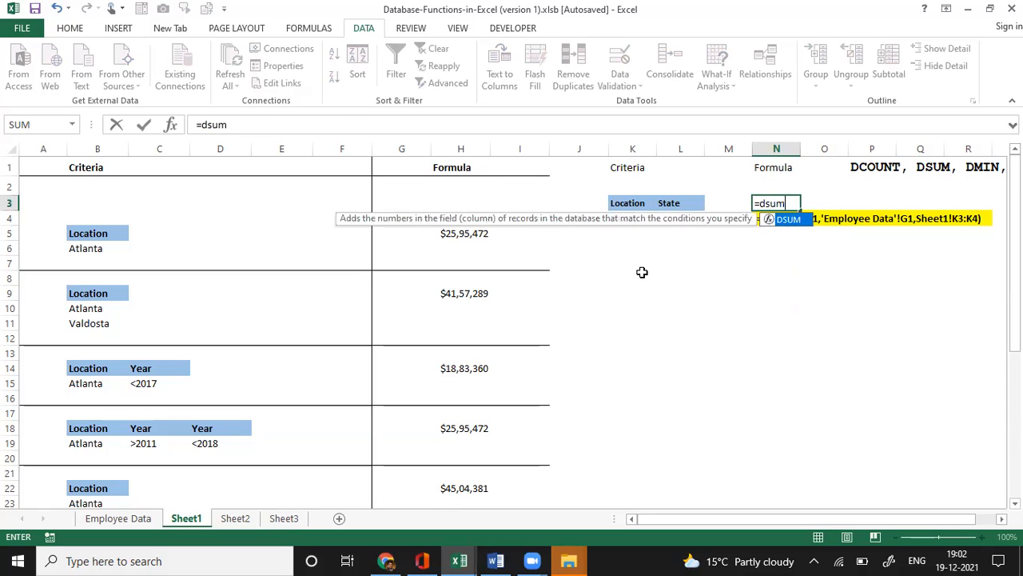
{"action": "type", "text": "("}
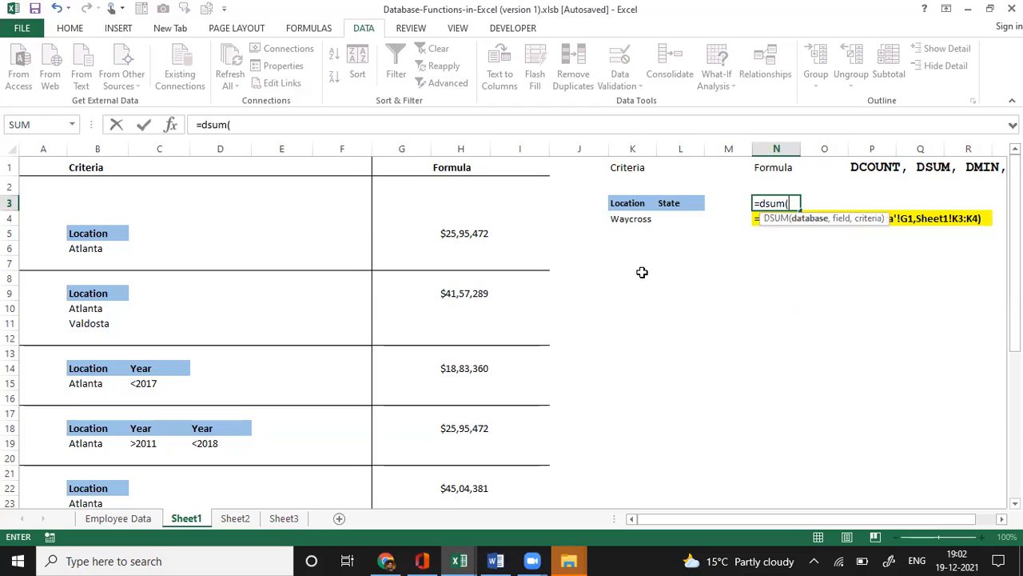
{"action": "type", "text": "data1"}
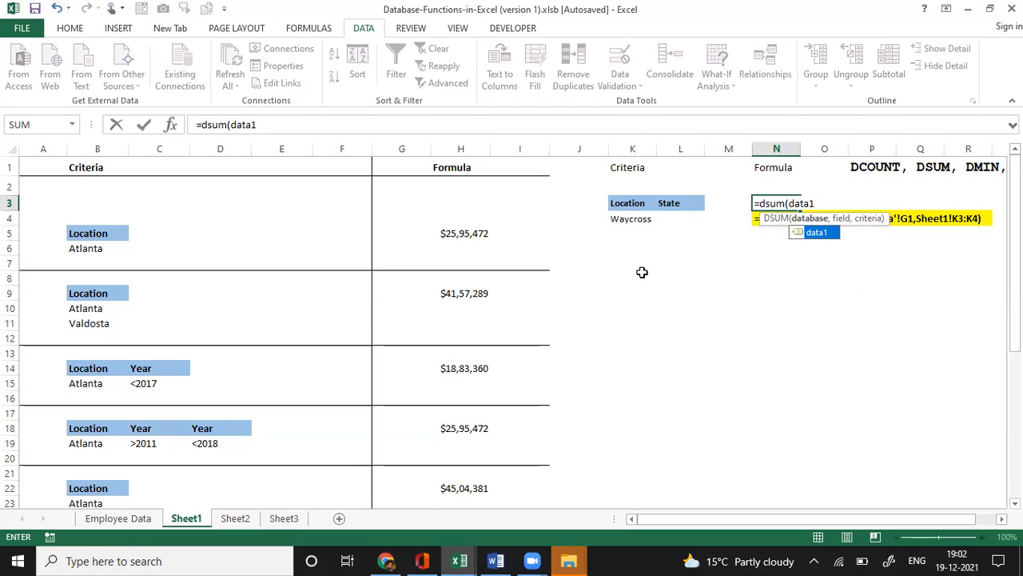
{"action": "key", "text": "Escape"}
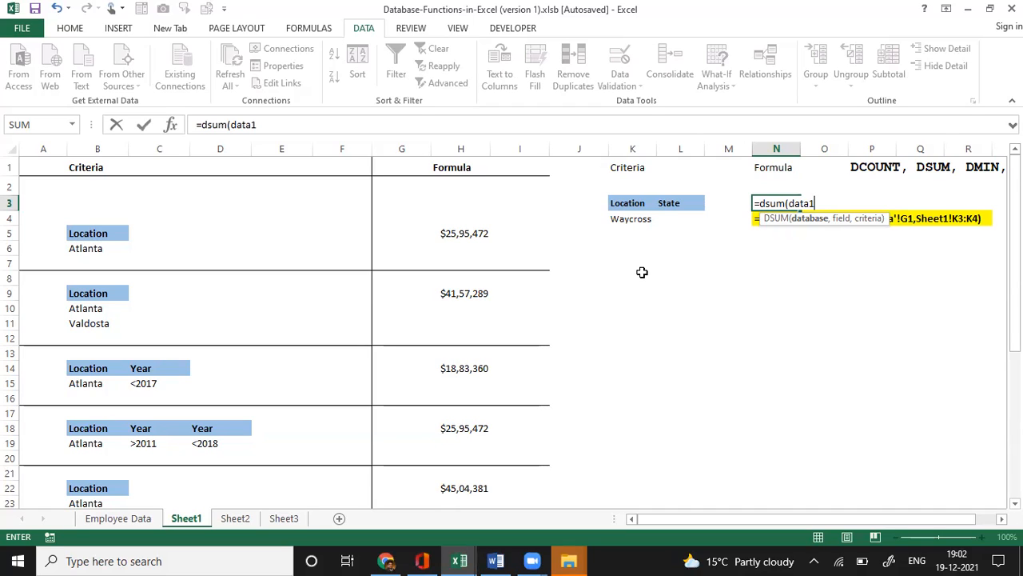
{"action": "key", "text": "Escape"}
Enter the formula =DSUM(data1,Sheet1!G1,Sheet1!K3:L4) in N3 of Sheet1.
{"action": "type", "text": "=ds"}
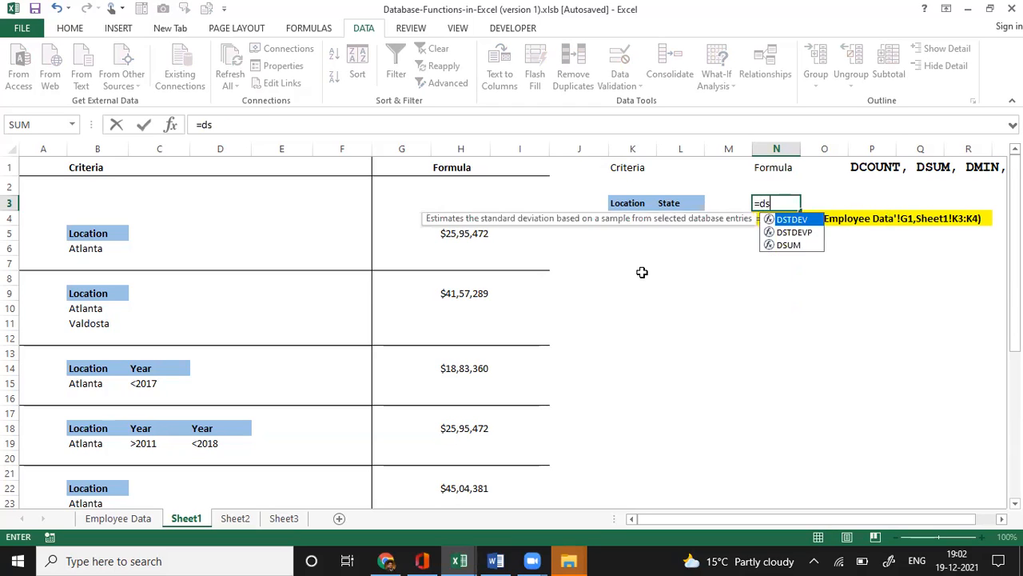
{"action": "type", "text": "um("}
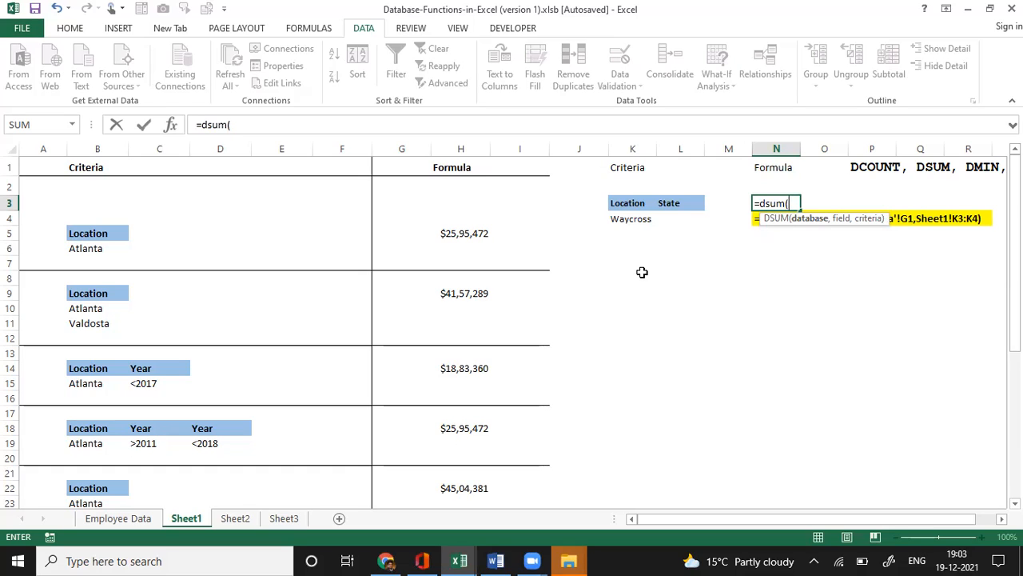
{"action": "type", "text": "data1,"}
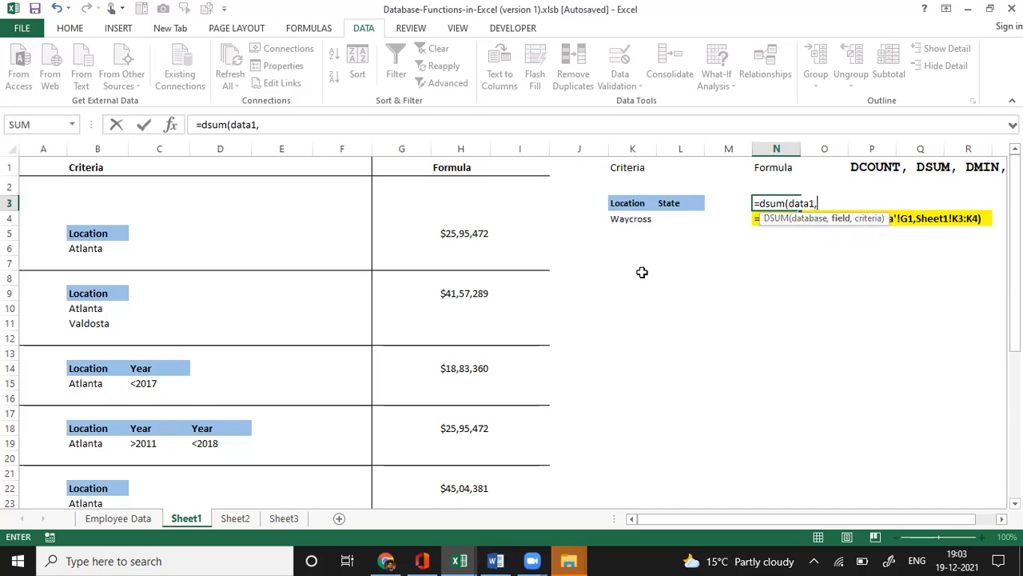
{"action": "left_click", "coordinate": [109, 520]}
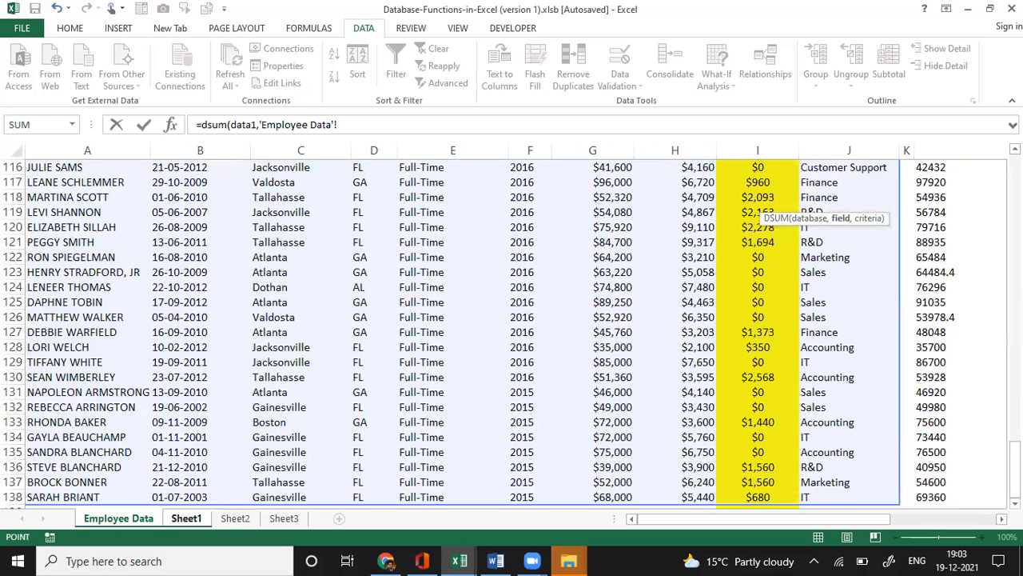
{"action": "scroll", "coordinate": [512, 332], "scroll_direction": "up", "scroll_amount": 8}
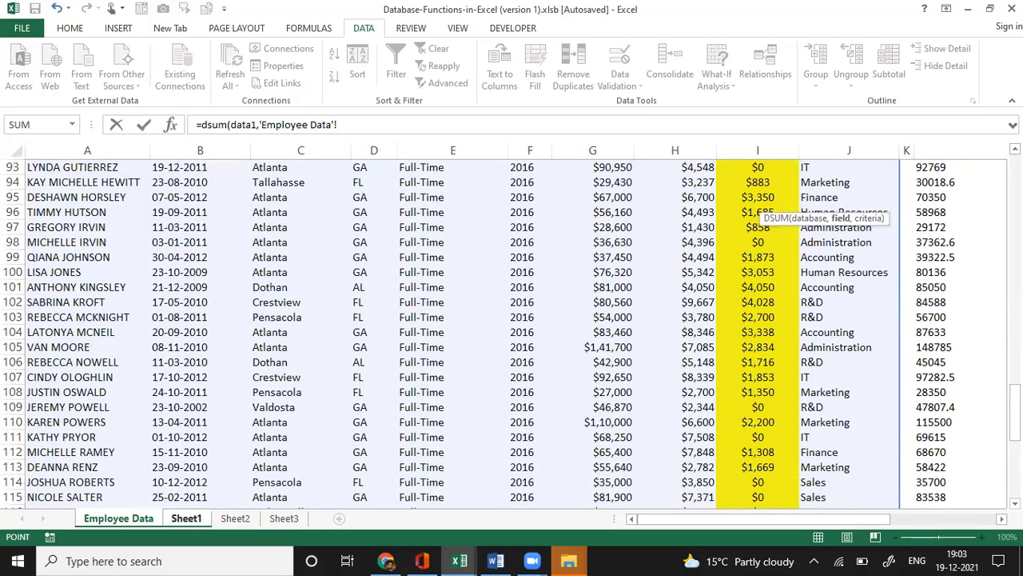
{"action": "scroll", "coordinate": [511, 332], "scroll_direction": "up", "scroll_amount": 20}
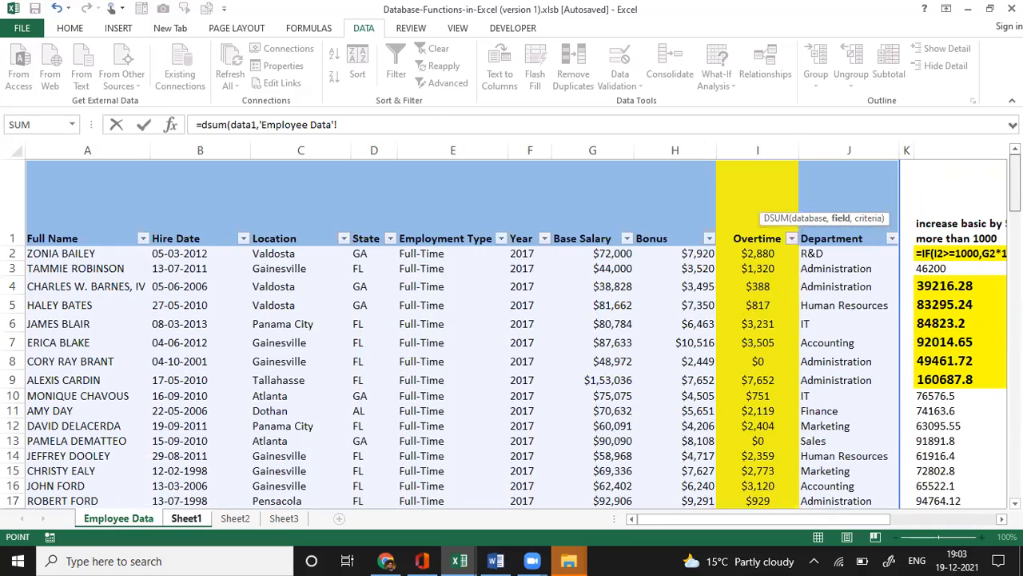
{"action": "left_click", "coordinate": [578, 238]}
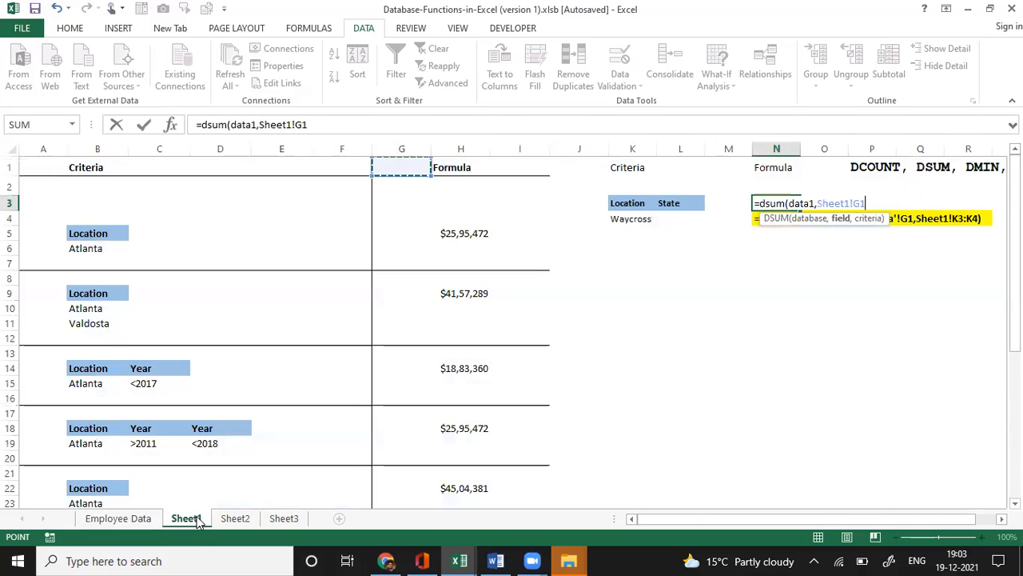
{"action": "left_click", "coordinate": [195, 520]}
{"action": "type", "text": ","}
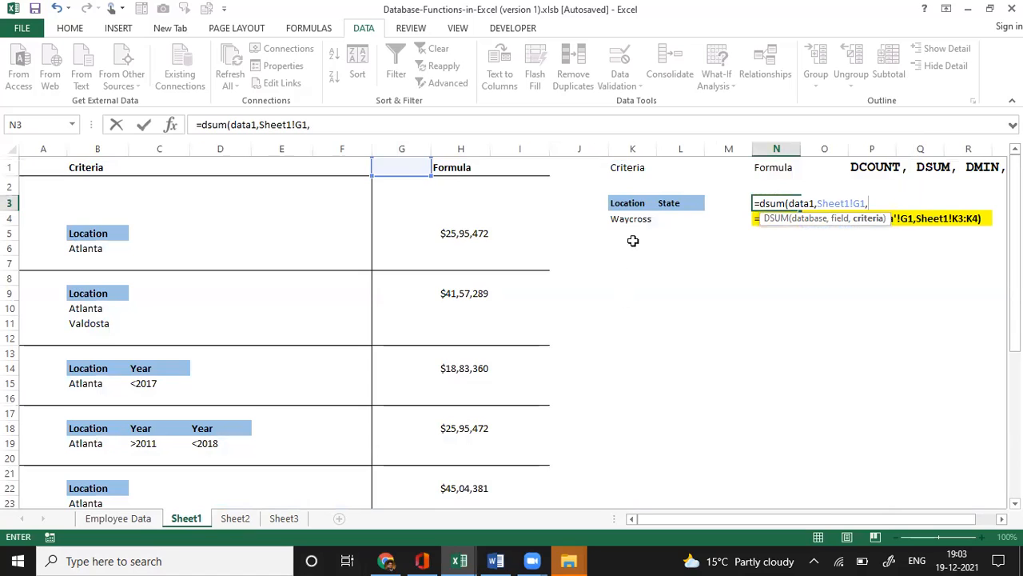
{"action": "left_click_drag", "start_coordinate": [626, 203], "coordinate": [674, 219]}
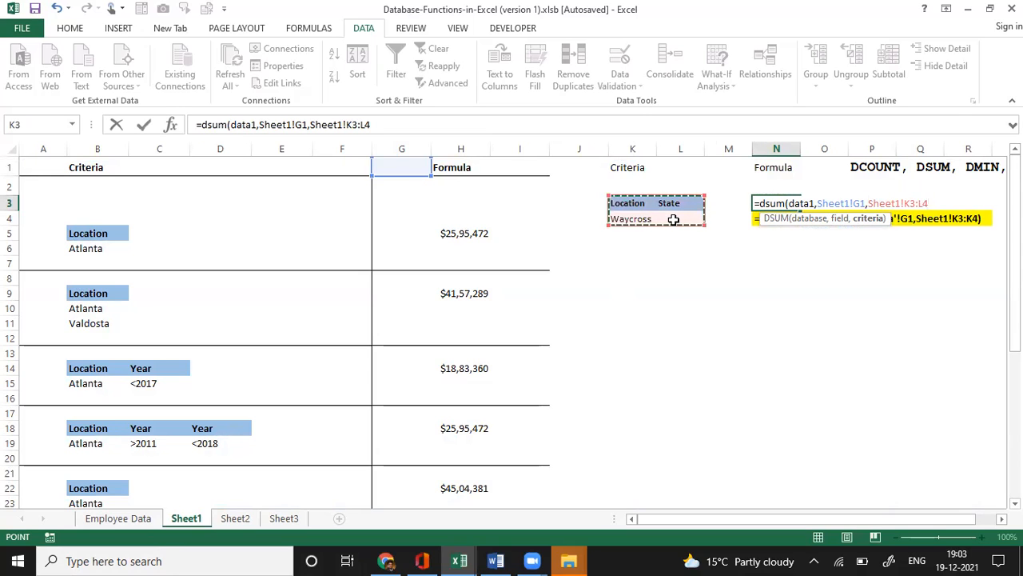
{"action": "type", "text": ")"}
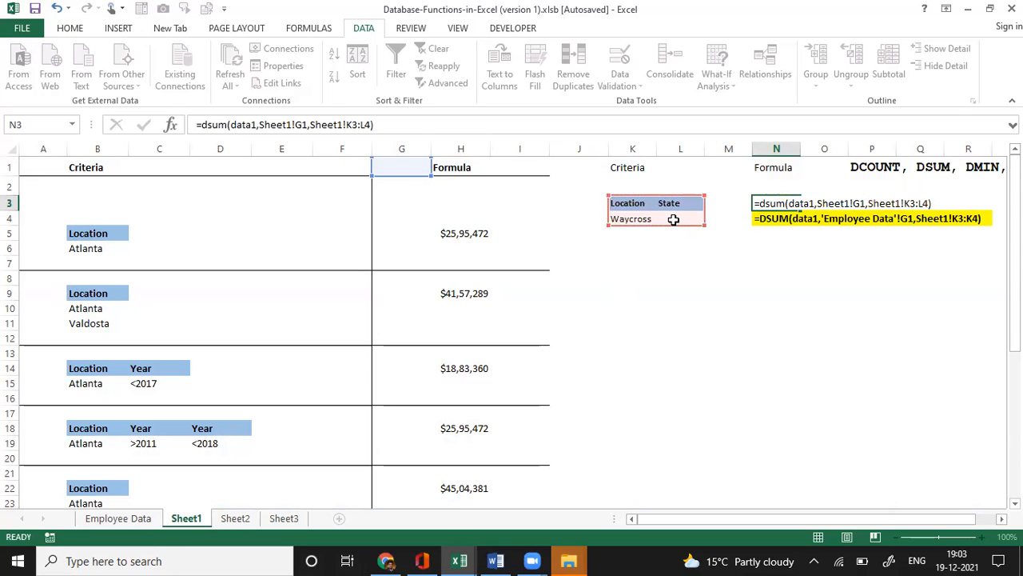
{"action": "key", "text": "Return"}
{"action": "key", "text": "Up"}
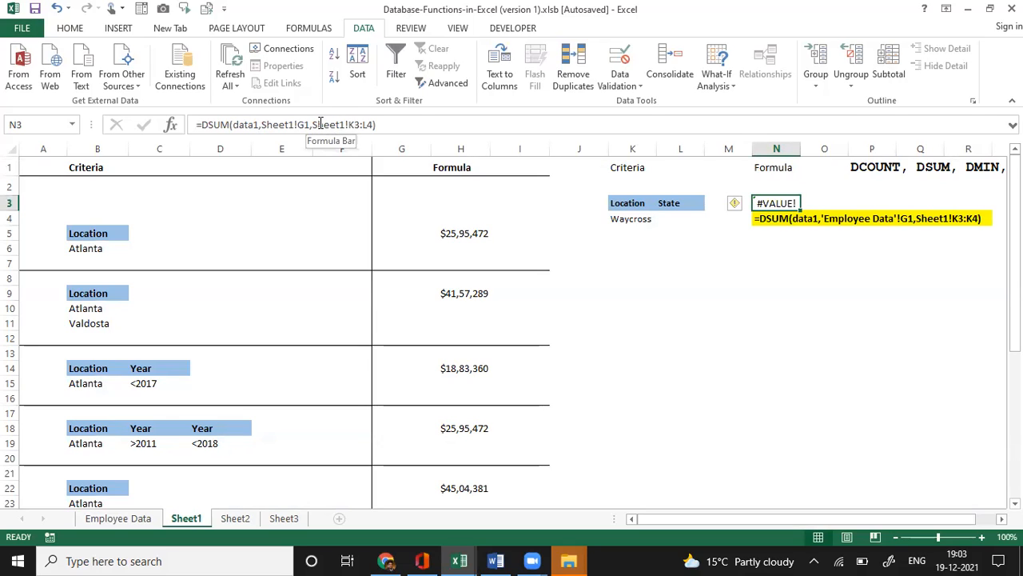
Change the criteria range of the DSUM formula in N3 to K3:K4.
{"action": "left_click_drag", "start_coordinate": [312, 123], "coordinate": [462, 123]}
{"action": "key", "text": "Delete"}
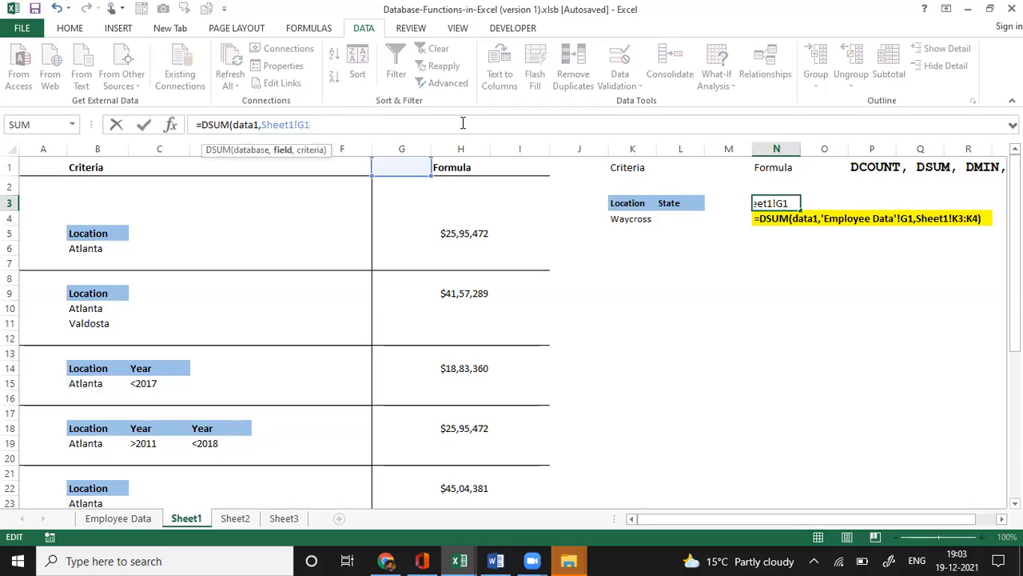
{"action": "type", "text": ","}
{"action": "left_click", "coordinate": [630, 199]}
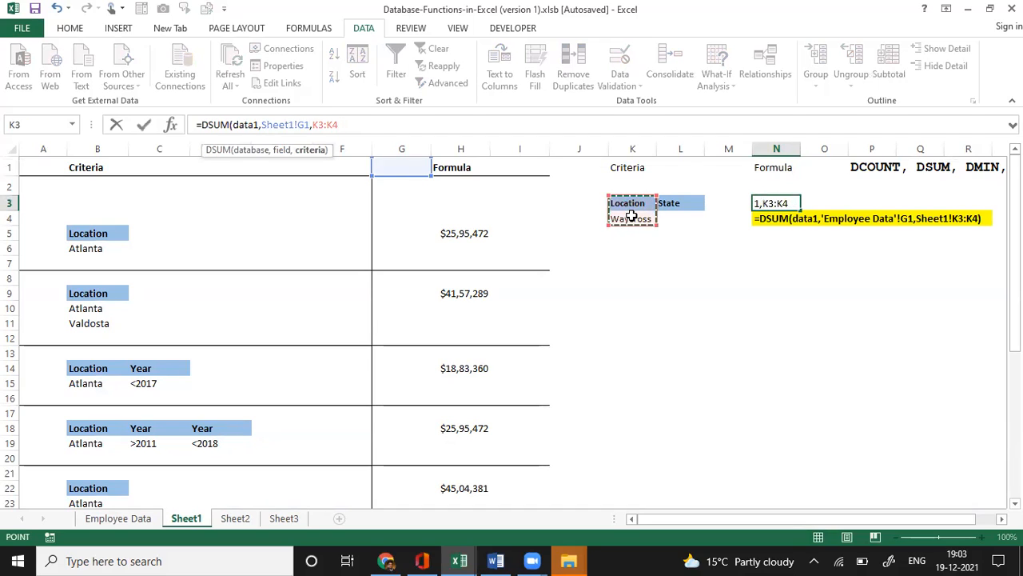
{"action": "key", "text": "Return"}
{"action": "key", "text": "Up"}
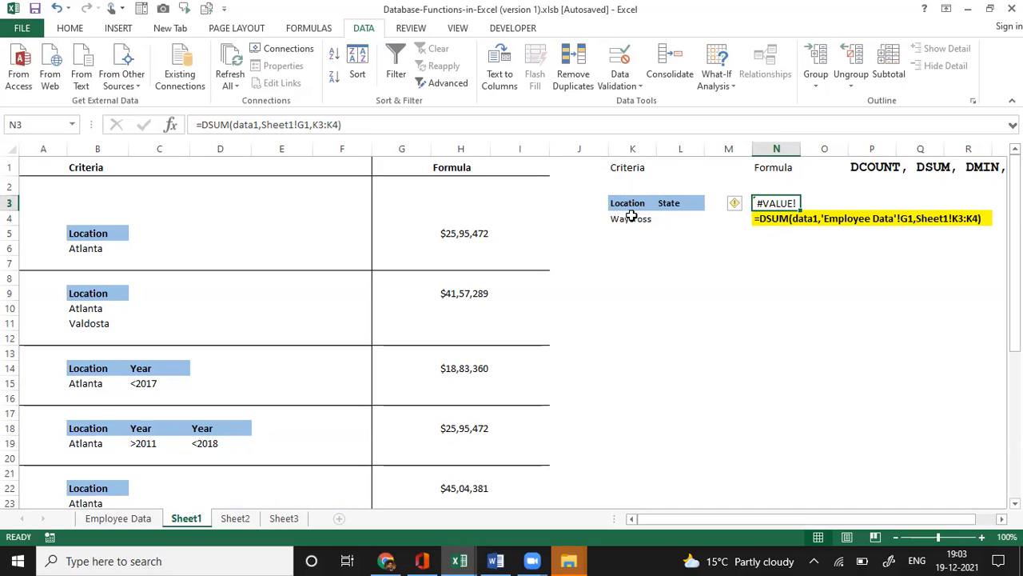
Choose Atlanta from the Location list in K4 and check the DSUM formula in N3.
{"action": "left_click", "coordinate": [644, 219]}
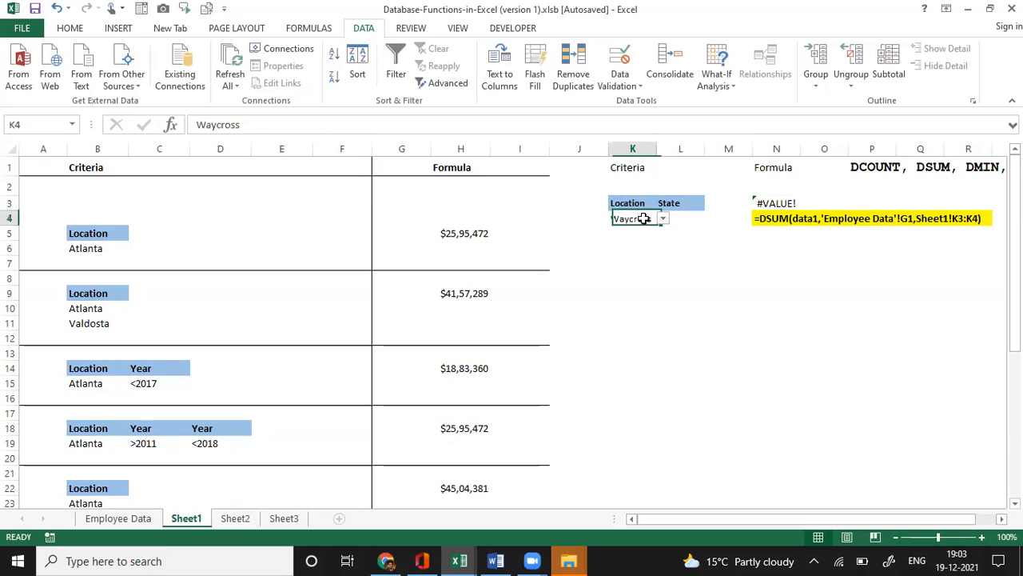
{"action": "left_click", "coordinate": [664, 219]}
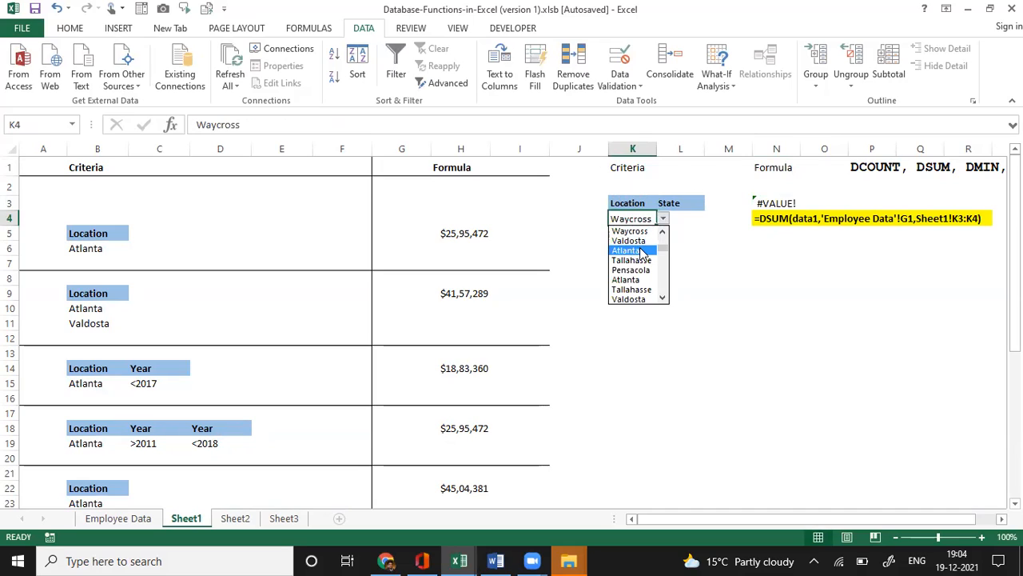
{"action": "left_click", "coordinate": [640, 251]}
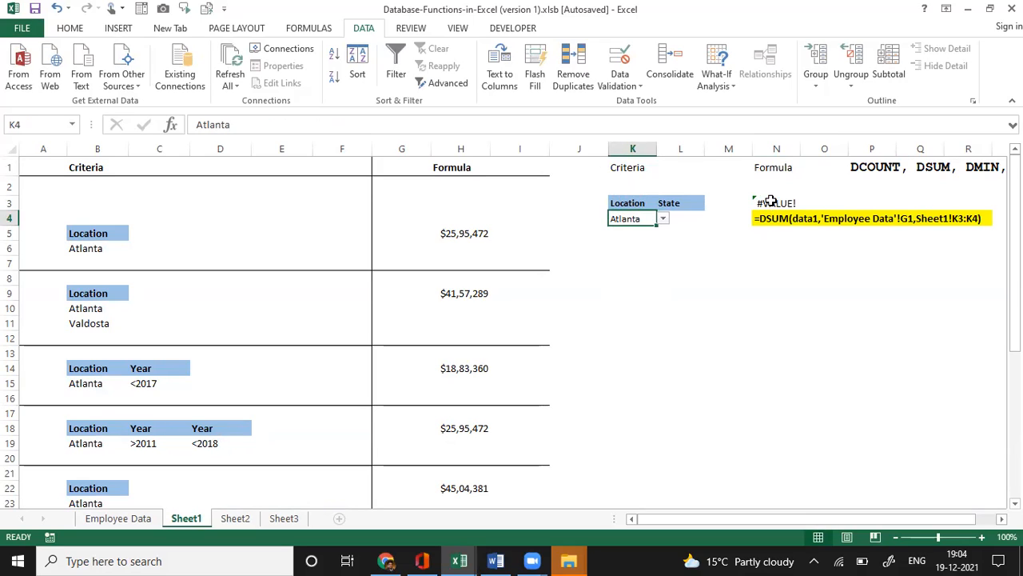
{"action": "left_click", "coordinate": [770, 203]}
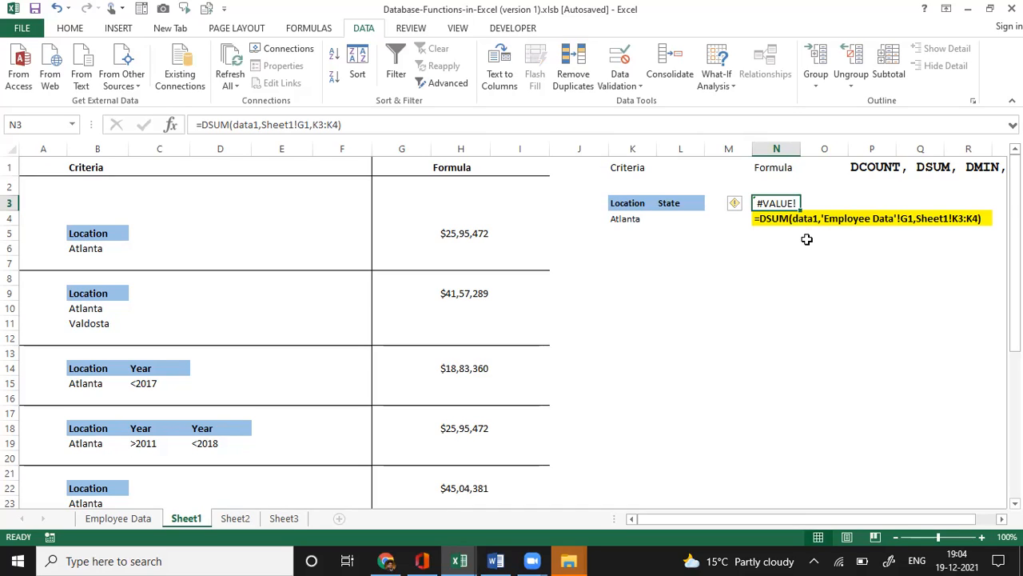
{"action": "double_click", "coordinate": [772, 232]}
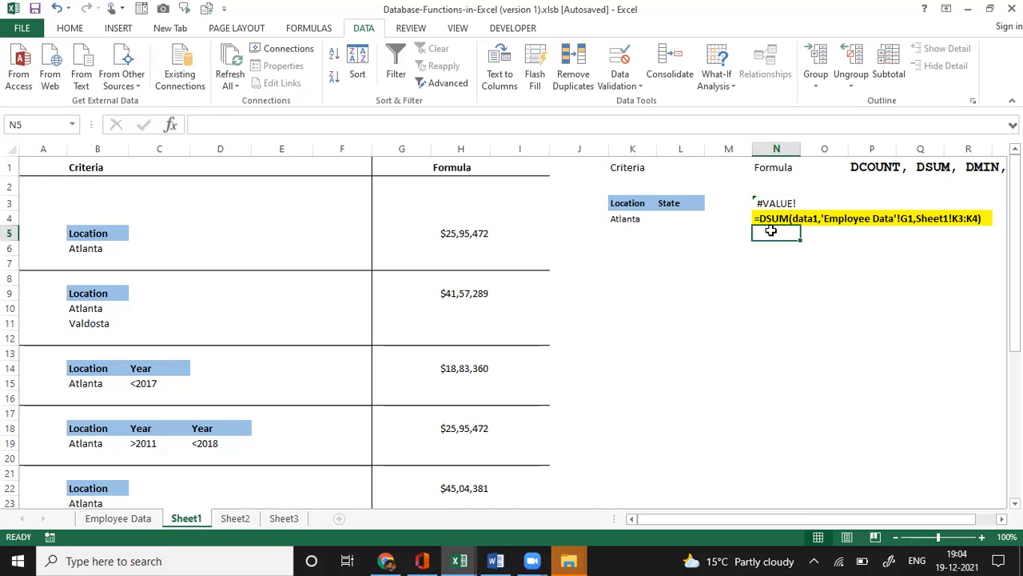
Enter the formula =DSUM(data1,'Employee Data'!G1,Sheet1!K3:K4) in N3 of Sheet1.
{"action": "type", "text": "="}
{"action": "key", "text": "Escape"}
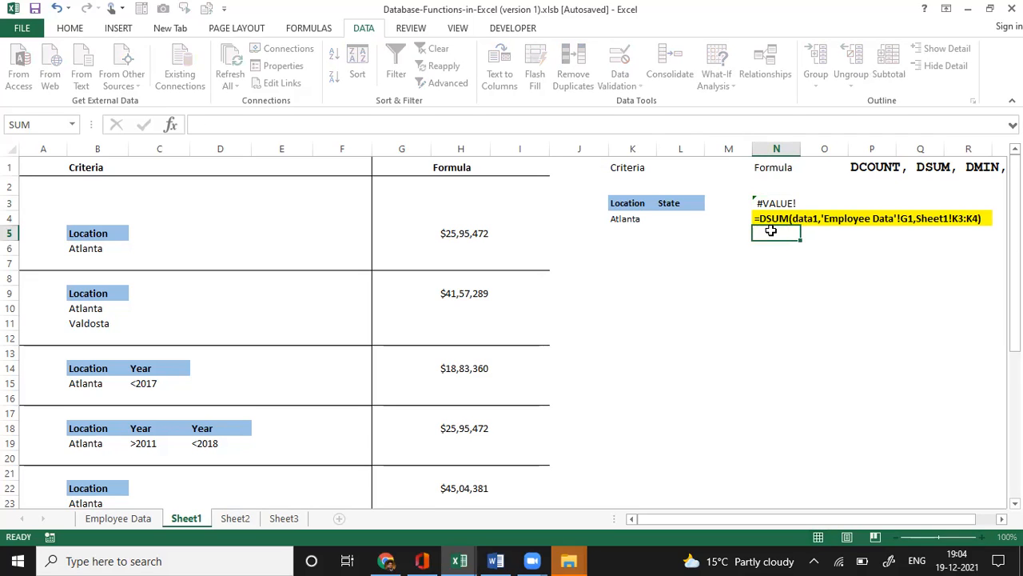
{"action": "key", "text": "Up"}
{"action": "key", "text": "Up"}
{"action": "type", "text": "=d"}
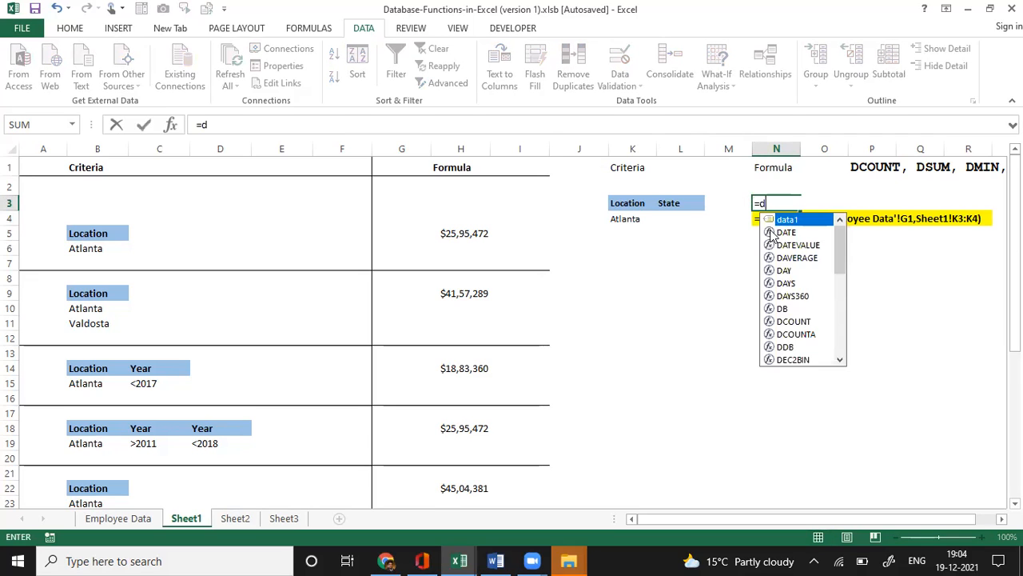
{"action": "type", "text": "sum("}
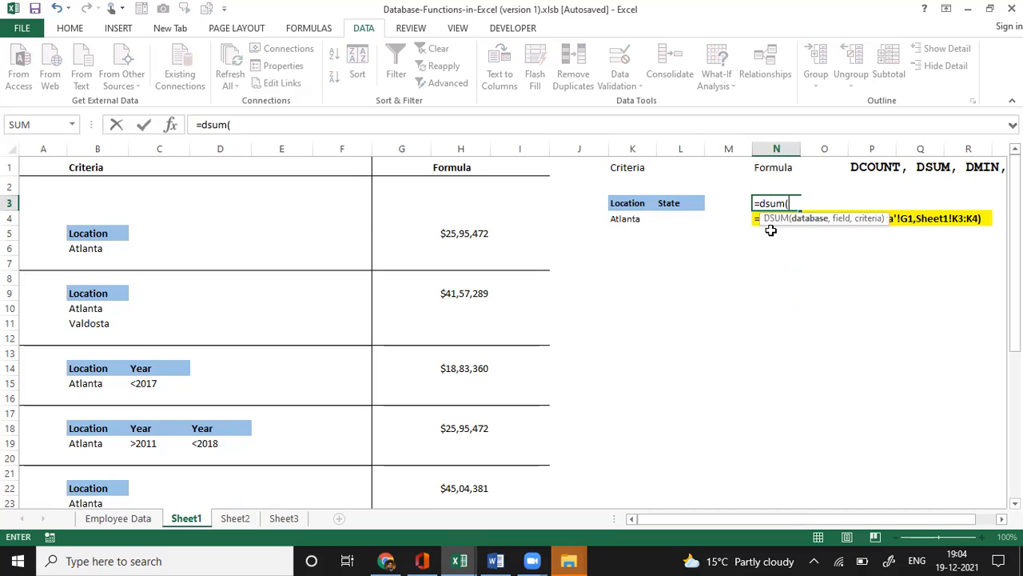
{"action": "type", "text": "data"}
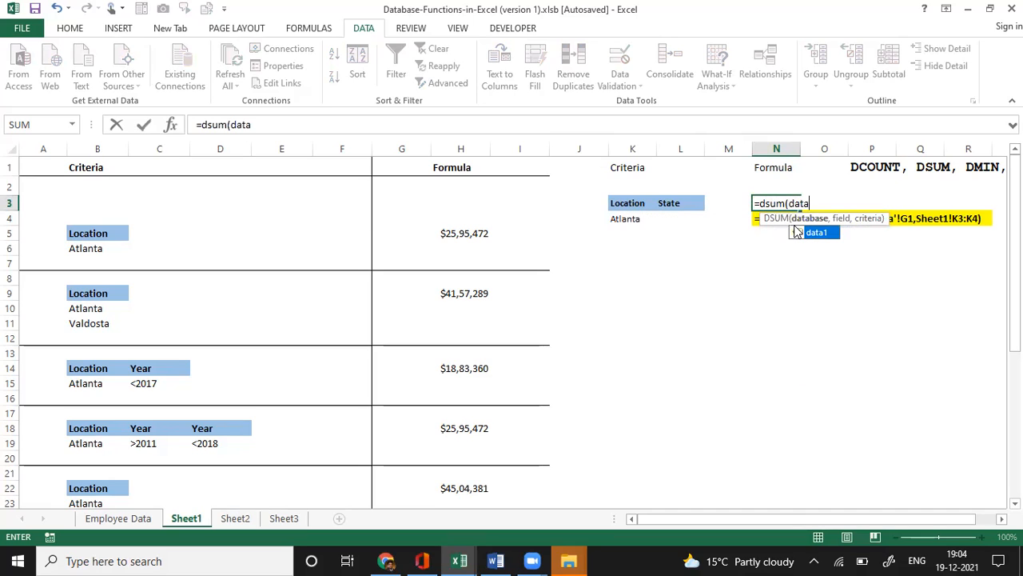
{"action": "type", "text": "1,"}
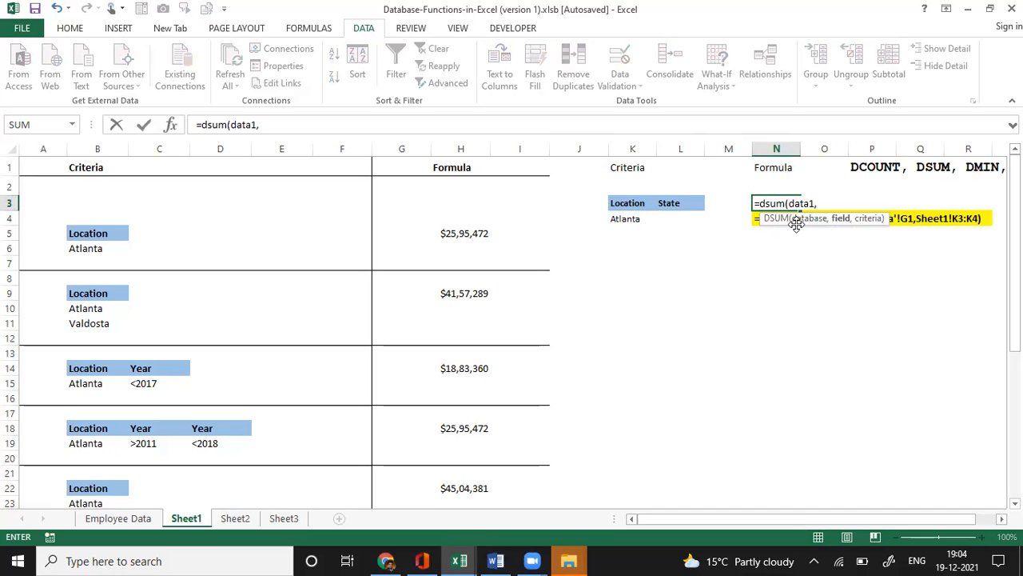
{"action": "left_click", "coordinate": [126, 518]}
{"action": "left_click", "coordinate": [588, 239]}
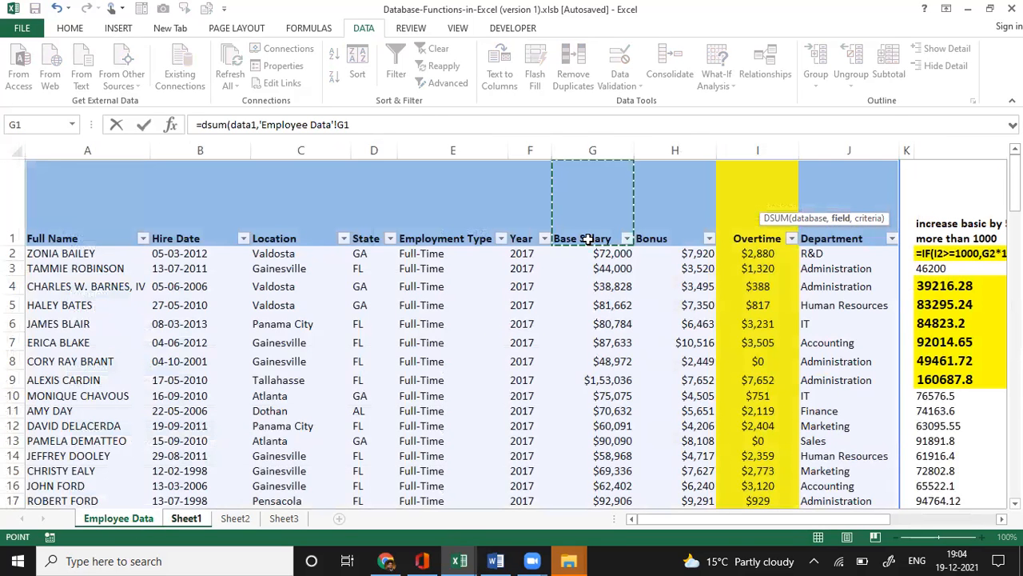
{"action": "type", "text": ","}
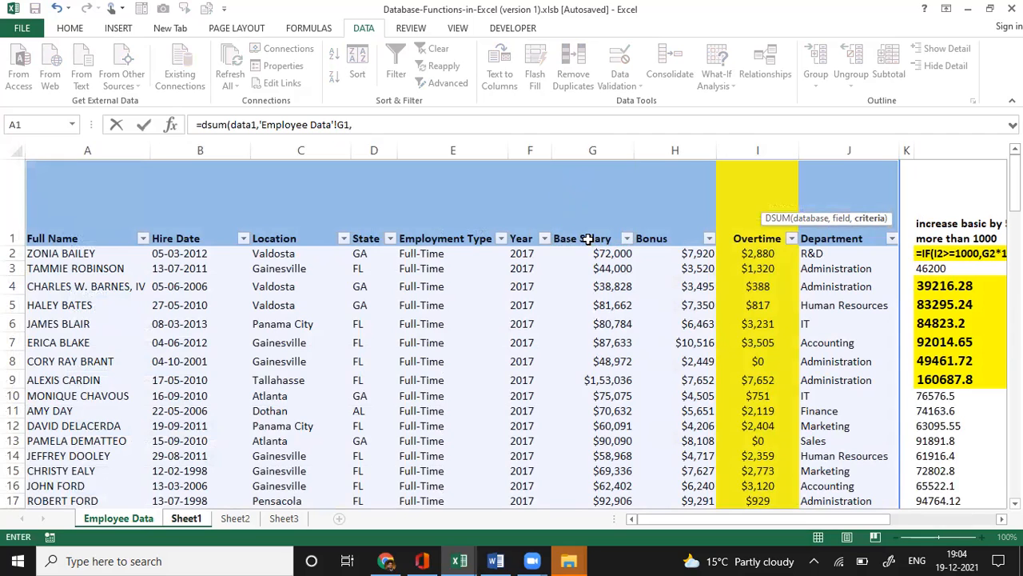
{"action": "left_click", "coordinate": [186, 518]}
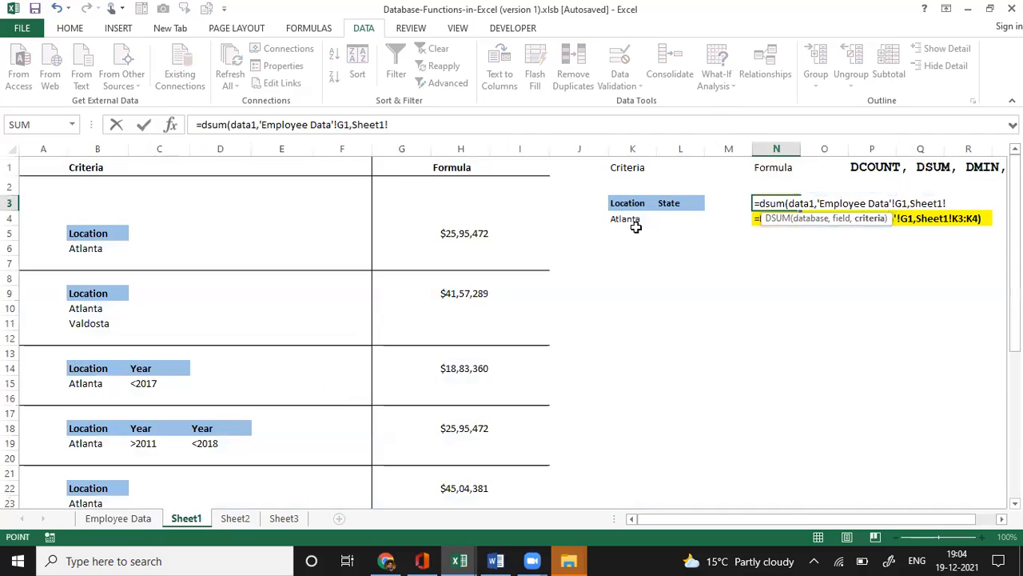
{"action": "left_click_drag", "start_coordinate": [636, 206], "coordinate": [633, 221]}
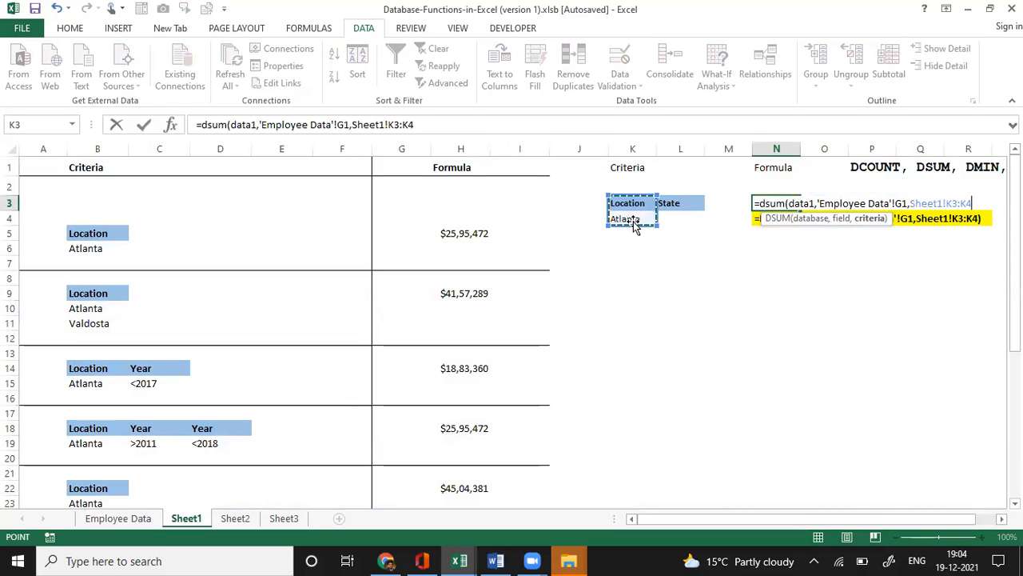
{"action": "key", "text": "ctrl+Return"}
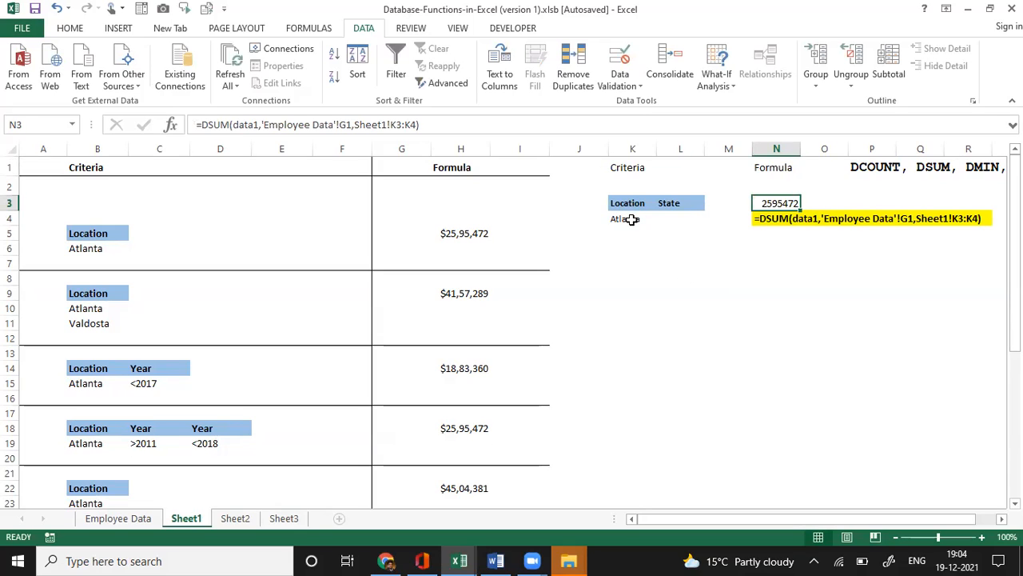
Test the DSUM formula by switching the Location in K4 to Gainesville, Tallahasse and back to Gainesville.
{"action": "left_click", "coordinate": [631, 219]}
{"action": "left_click", "coordinate": [663, 221]}
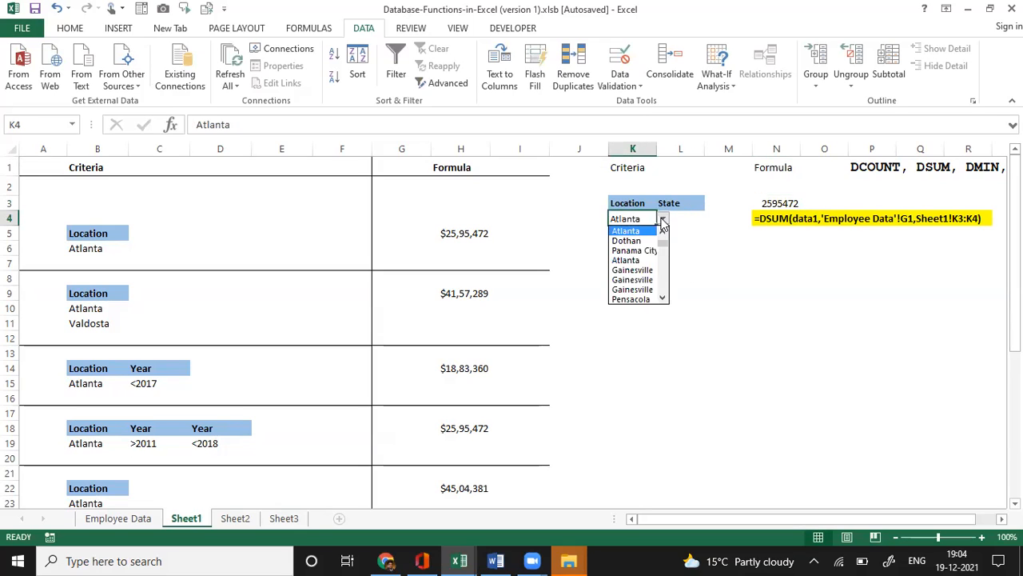
{"action": "left_click", "coordinate": [636, 271]}
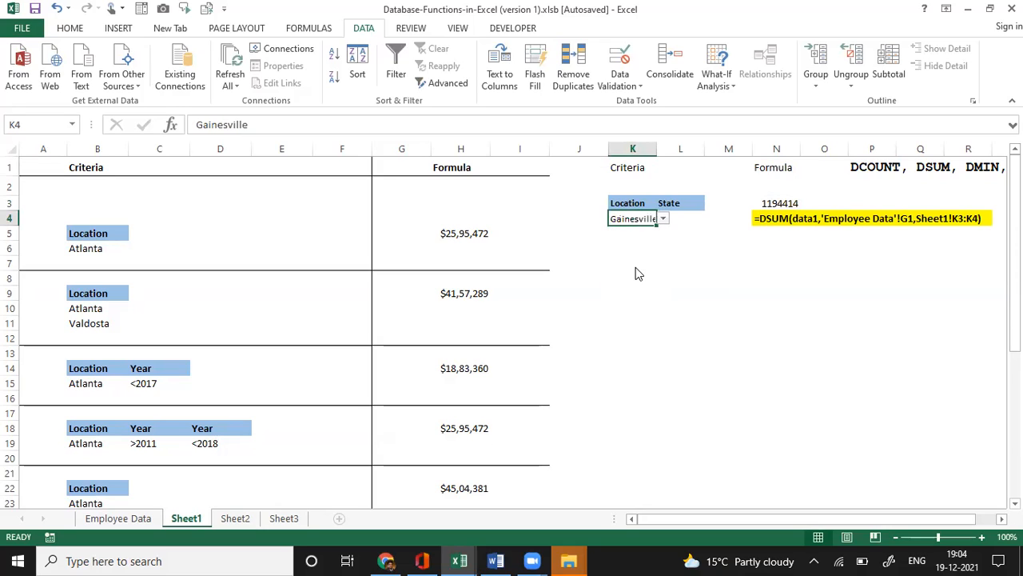
{"action": "left_click", "coordinate": [663, 218]}
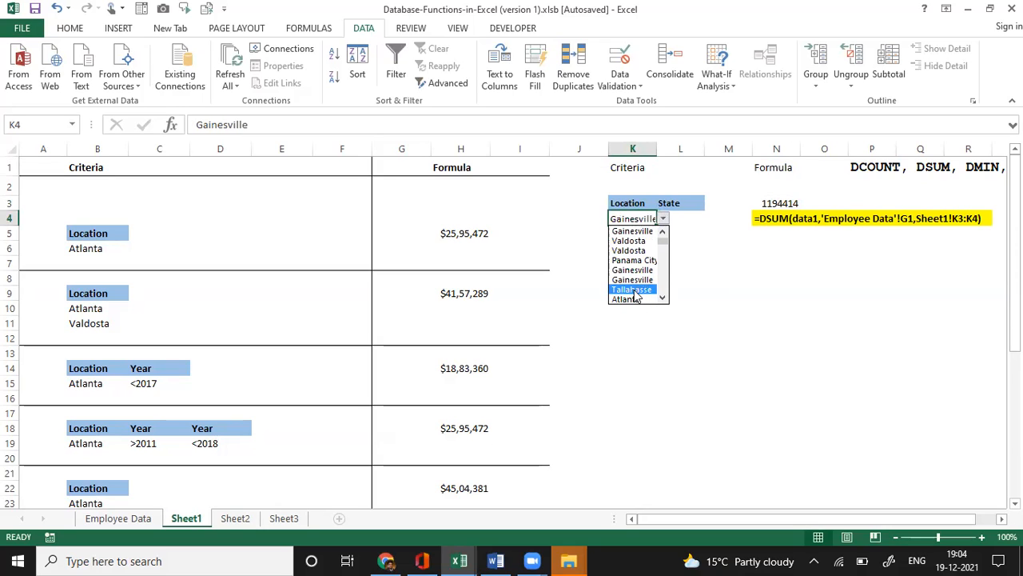
{"action": "left_click", "coordinate": [633, 289]}
{"action": "left_click", "coordinate": [662, 218]}
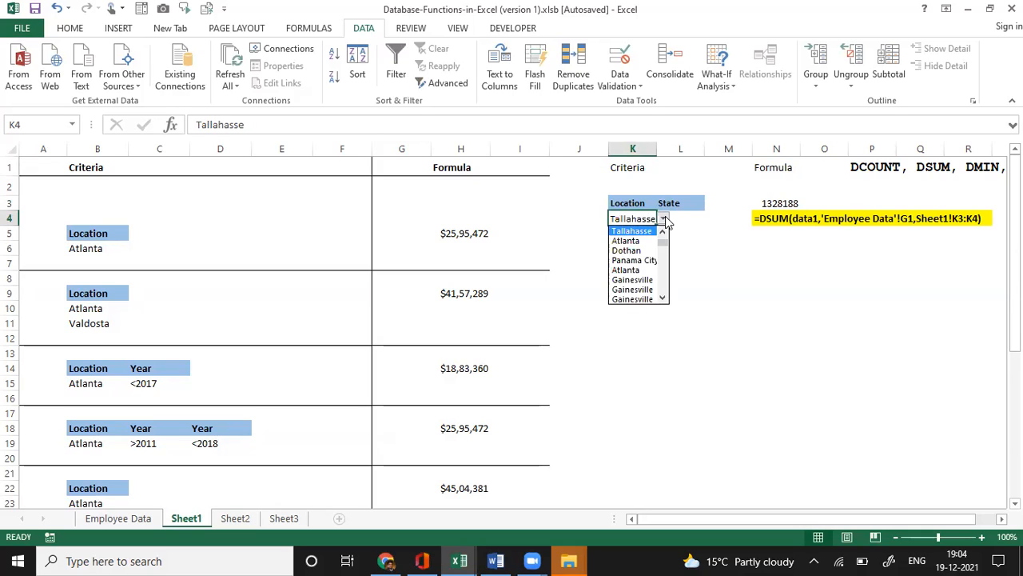
{"action": "left_click", "coordinate": [639, 299]}
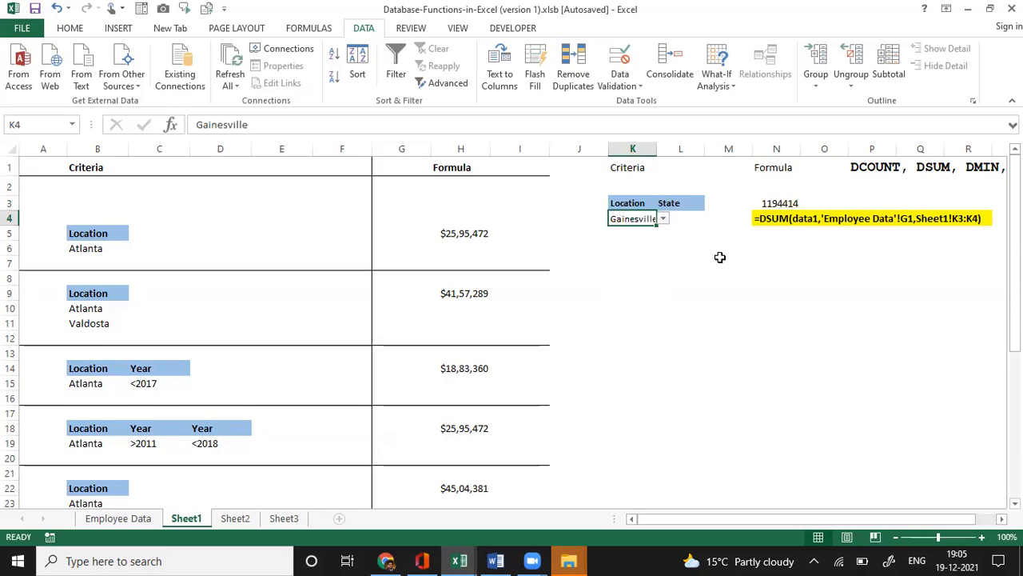
{"action": "left_click", "coordinate": [720, 257]}
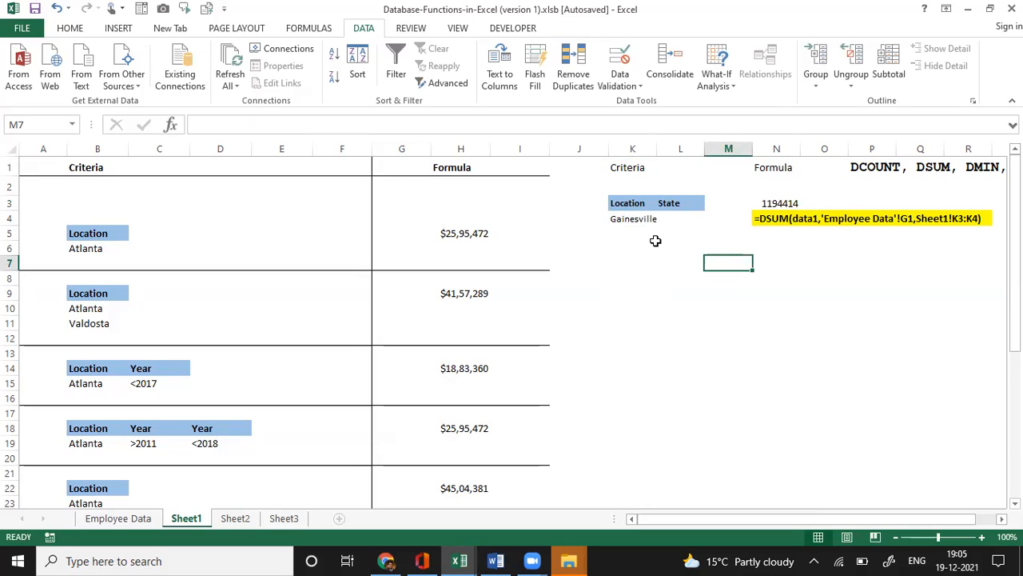
Copy the Location header and its criterion from K3:K4 to K9:K10.
{"action": "left_click_drag", "start_coordinate": [626, 203], "coordinate": [652, 217]}
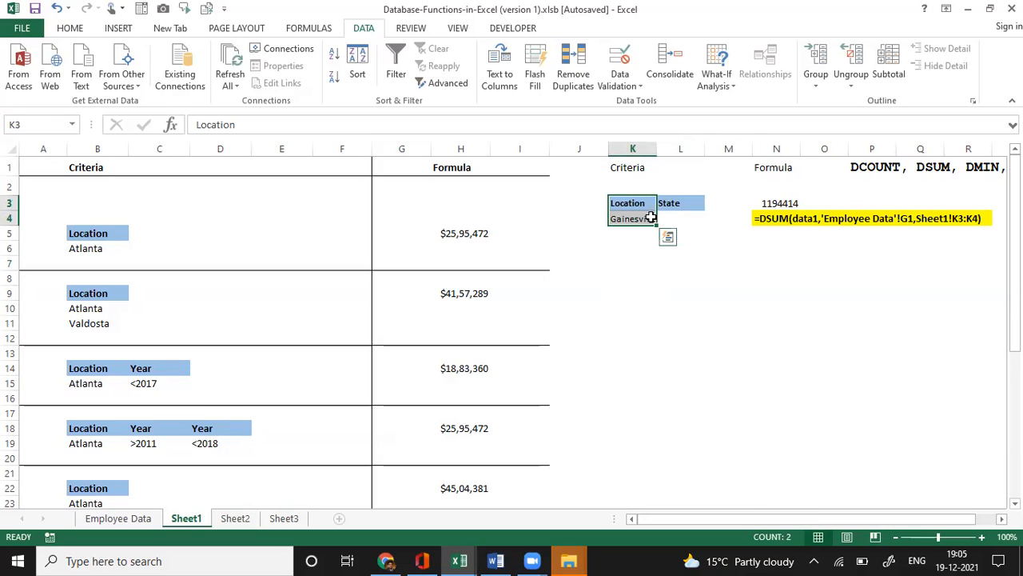
{"action": "key", "text": "ctrl+c"}
{"action": "key", "text": "Down"}
{"action": "key", "text": "Down"}
{"action": "key", "text": "Down"}
{"action": "key", "text": "Down"}
{"action": "key", "text": "Down"}
{"action": "key", "text": "Down"}
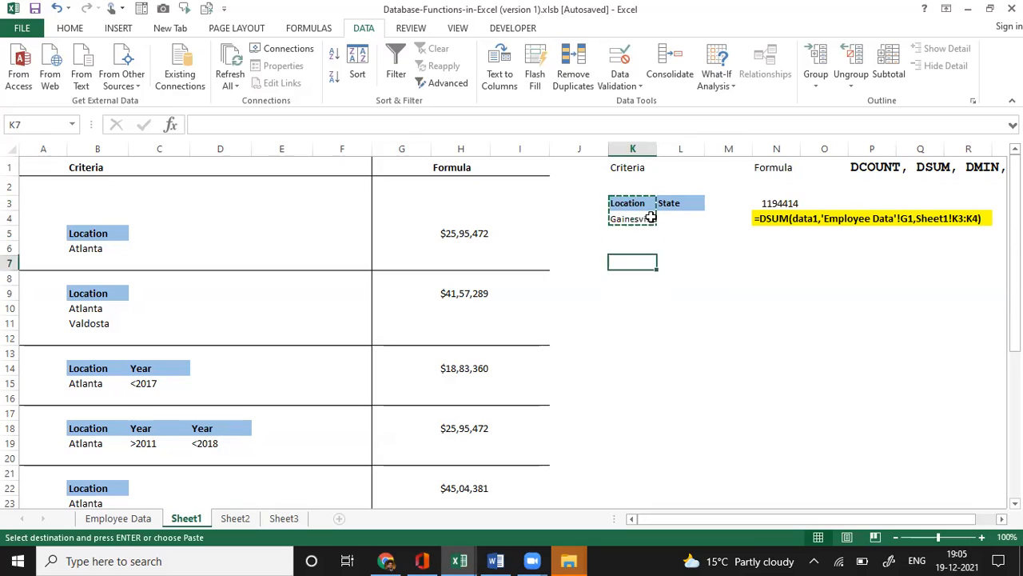
{"action": "key", "text": "ctrl+v"}
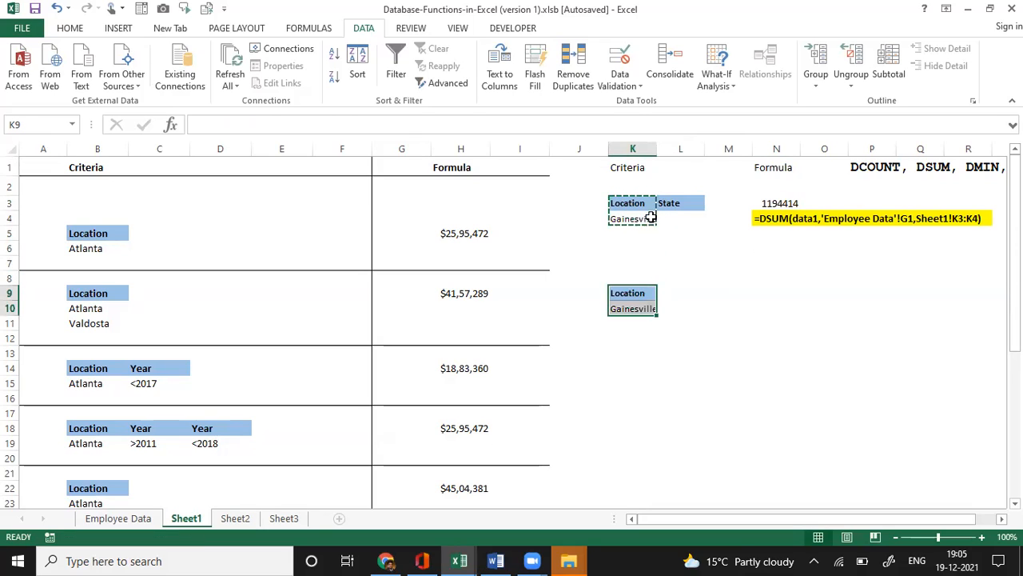
{"action": "key", "text": "Return"}
Duplicate the Gainesville criterion from K10 into K11.
{"action": "key", "text": "ctrl+c"}
{"action": "key", "text": "Down"}
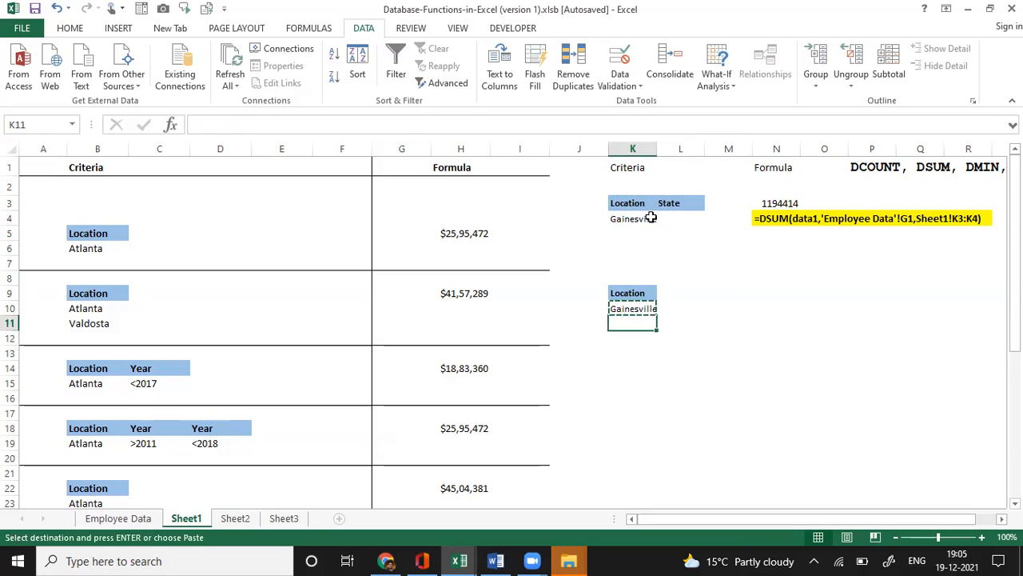
{"action": "key", "text": "Return"}
Copy the DSUM formula text from N3 into N9 and prefix it with an equals sign, keeping the K3:K4 criteria range.
{"action": "left_click", "coordinate": [785, 287]}
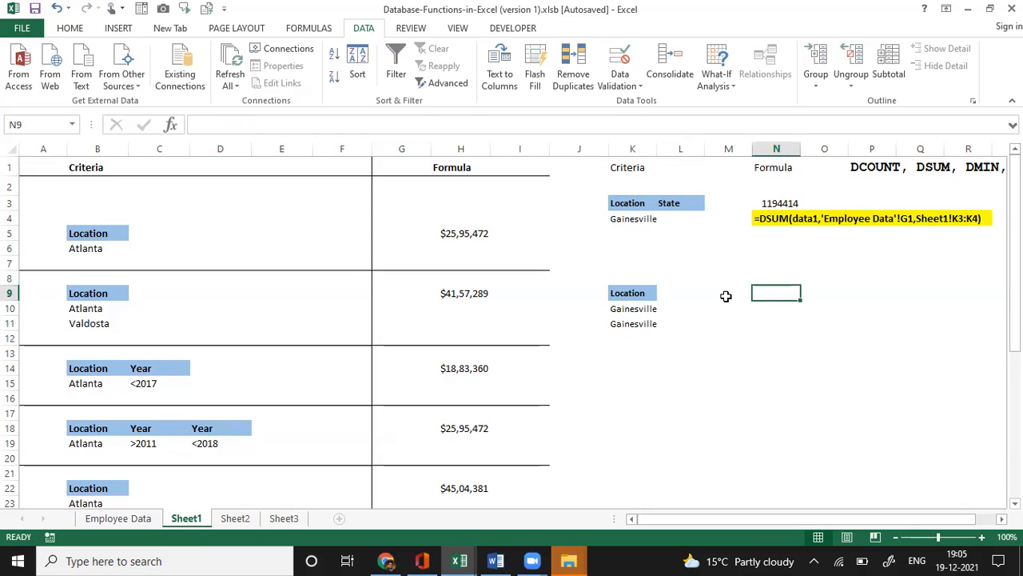
{"action": "left_click", "coordinate": [778, 205]}
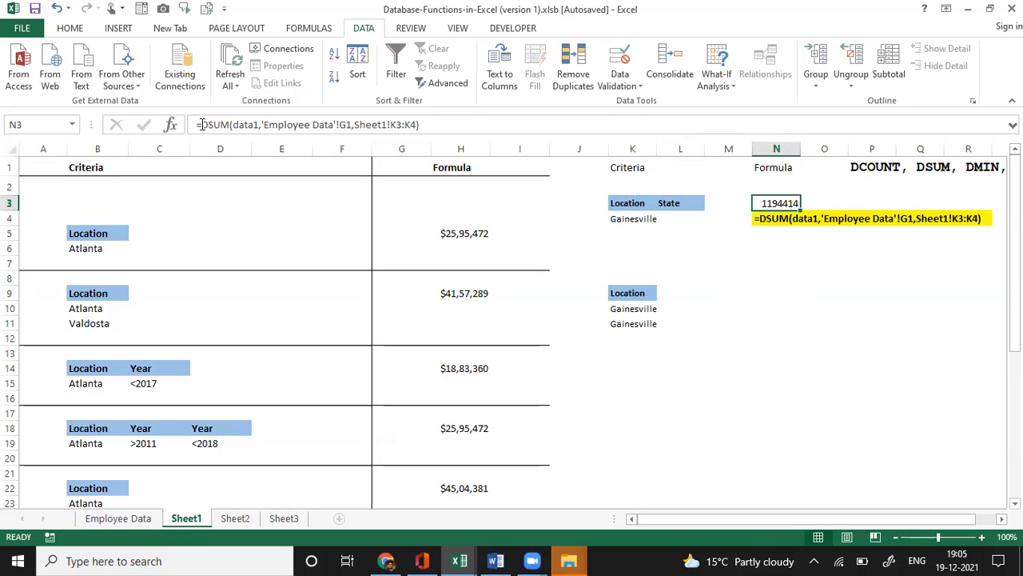
{"action": "left_click_drag", "start_coordinate": [201, 124], "coordinate": [470, 161]}
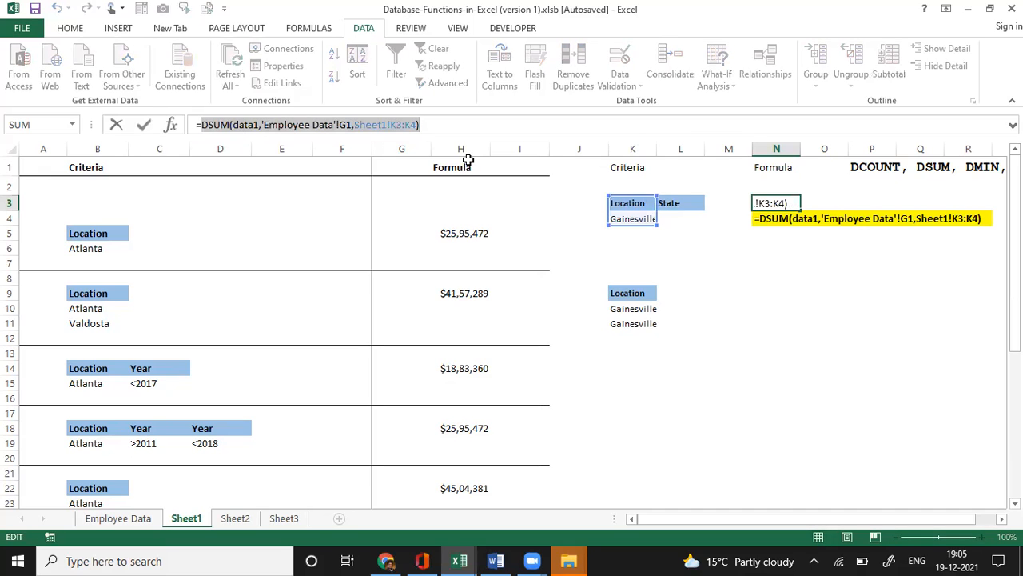
{"action": "key", "text": "Return"}
{"action": "key", "text": "Down"}
{"action": "key", "text": "Down"}
{"action": "key", "text": "Down"}
{"action": "key", "text": "Down"}
{"action": "key", "text": "Down"}
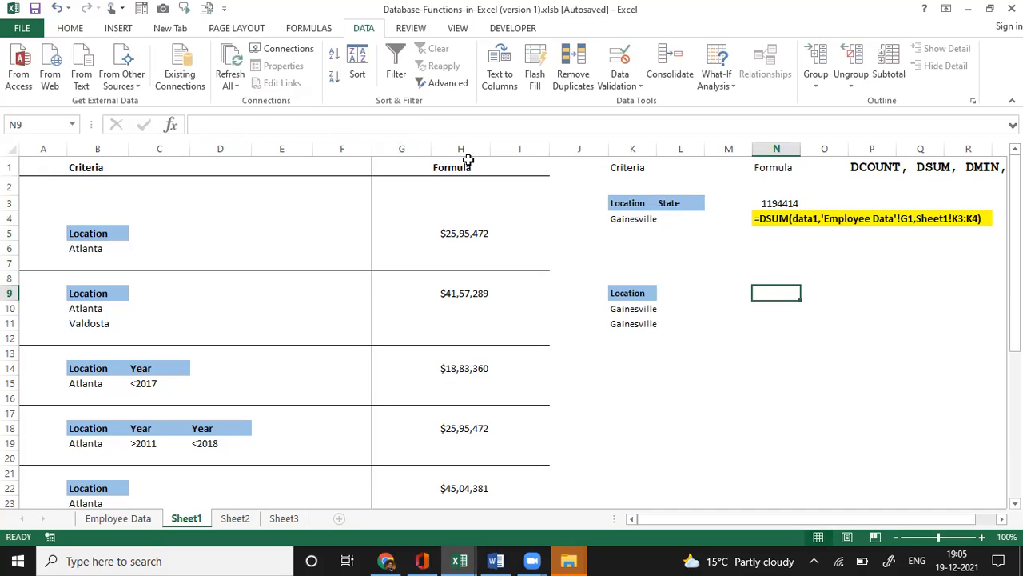
{"action": "key", "text": "ctrl+v"}
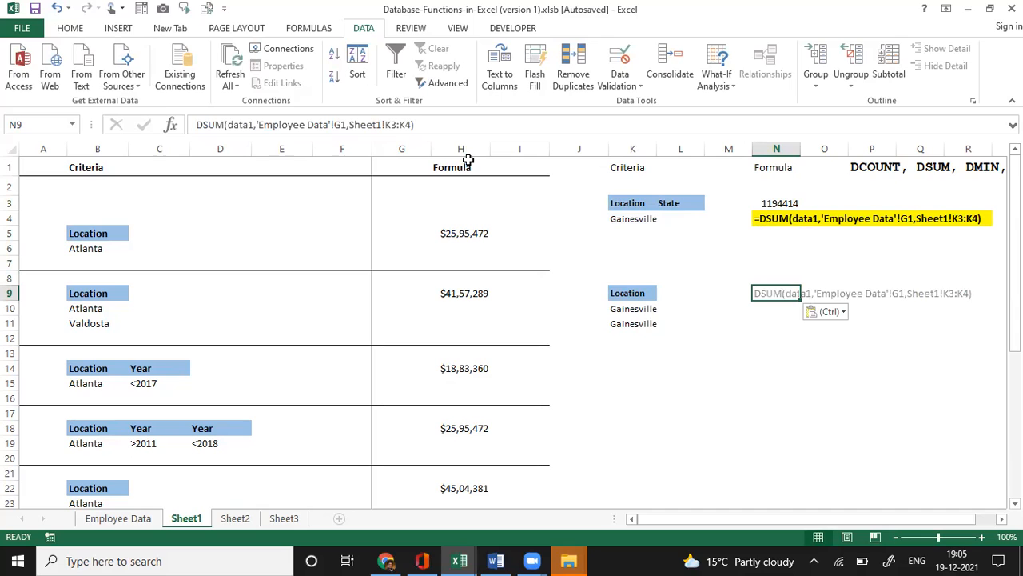
{"action": "left_click", "coordinate": [196, 125]}
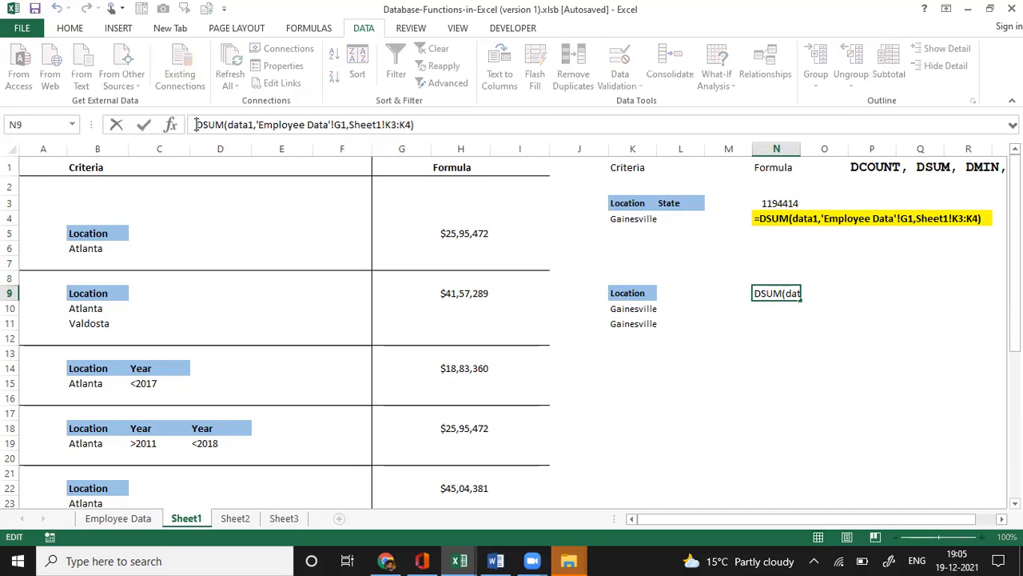
{"action": "type", "text": "="}
{"action": "key", "text": "Return"}
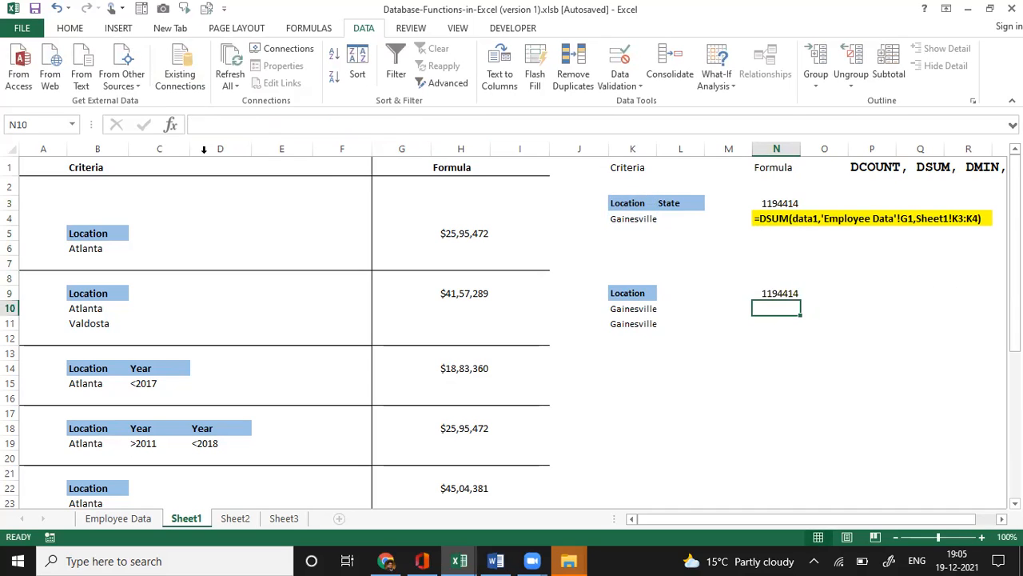
Change the criteria range of the DSUM formula in N9 to K9:K11.
{"action": "left_click", "coordinate": [778, 293]}
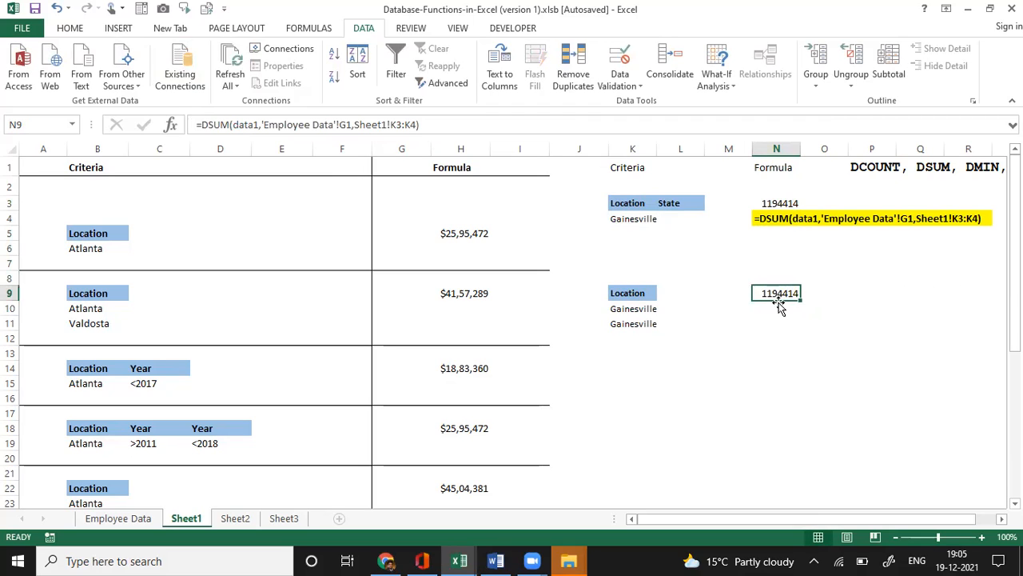
{"action": "left_click", "coordinate": [355, 124]}
{"action": "left_click_drag", "start_coordinate": [354, 124], "coordinate": [448, 134]}
{"action": "key", "text": "Delete"}
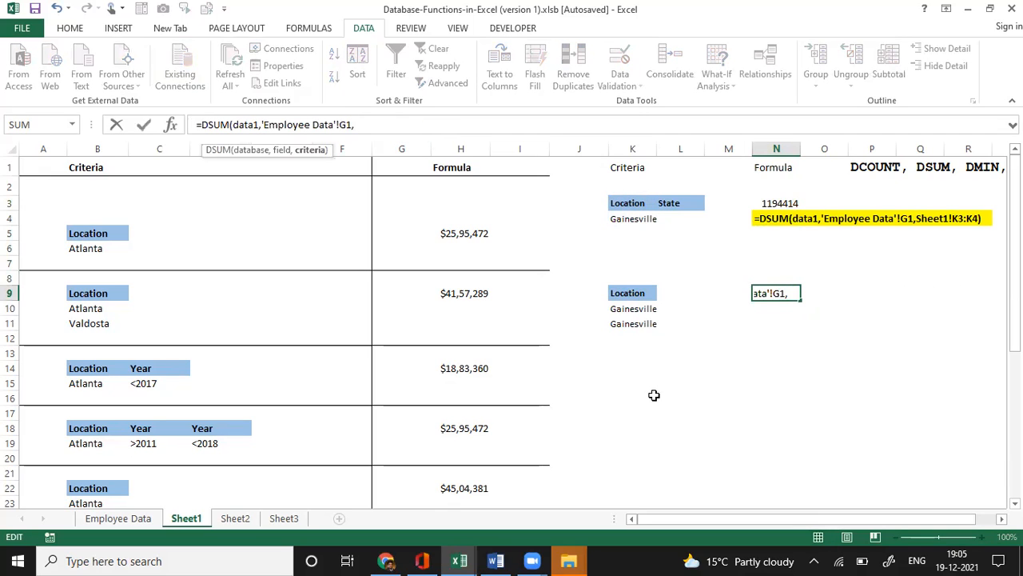
{"action": "left_click_drag", "start_coordinate": [642, 298], "coordinate": [640, 322]}
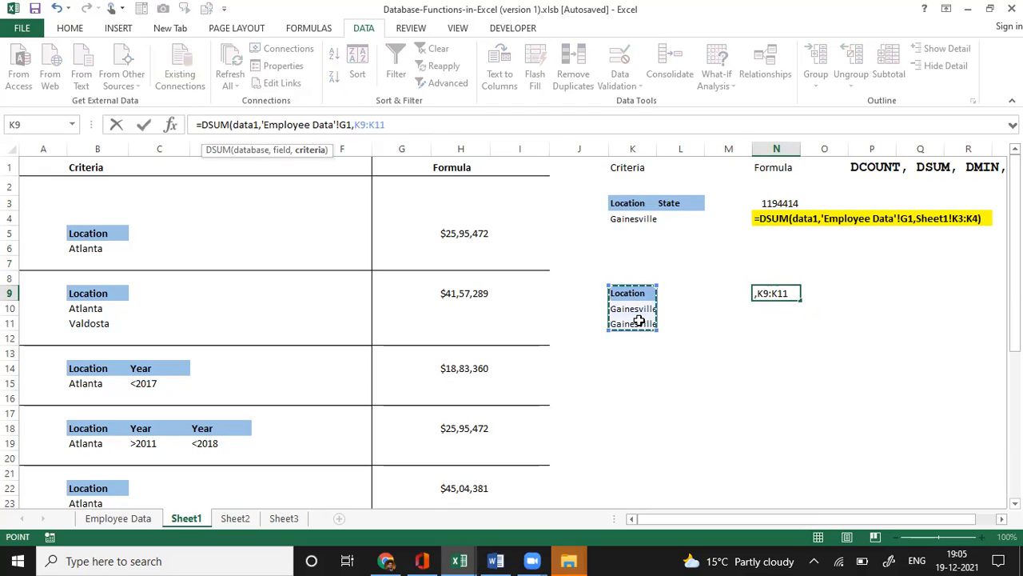
{"action": "key", "text": "Return"}
{"action": "key", "text": "Up"}
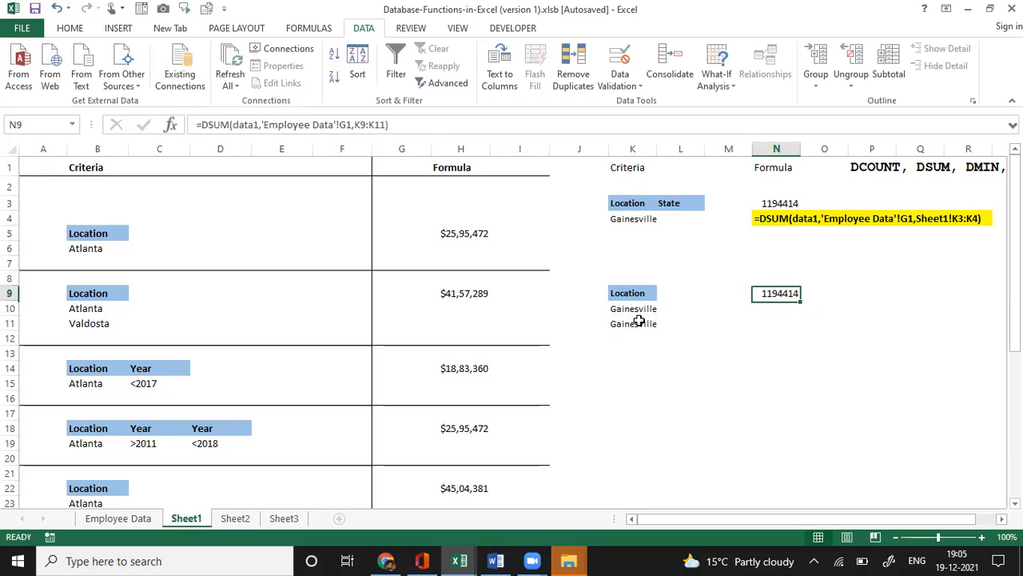
Choose Atlanta from the Location list in K10.
{"action": "left_click", "coordinate": [643, 310]}
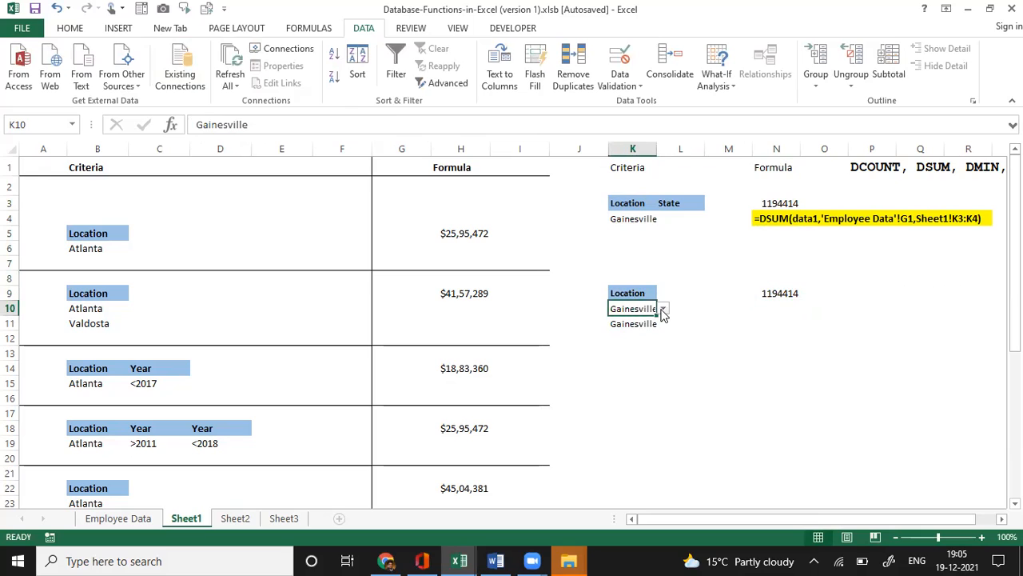
{"action": "left_click", "coordinate": [662, 309]}
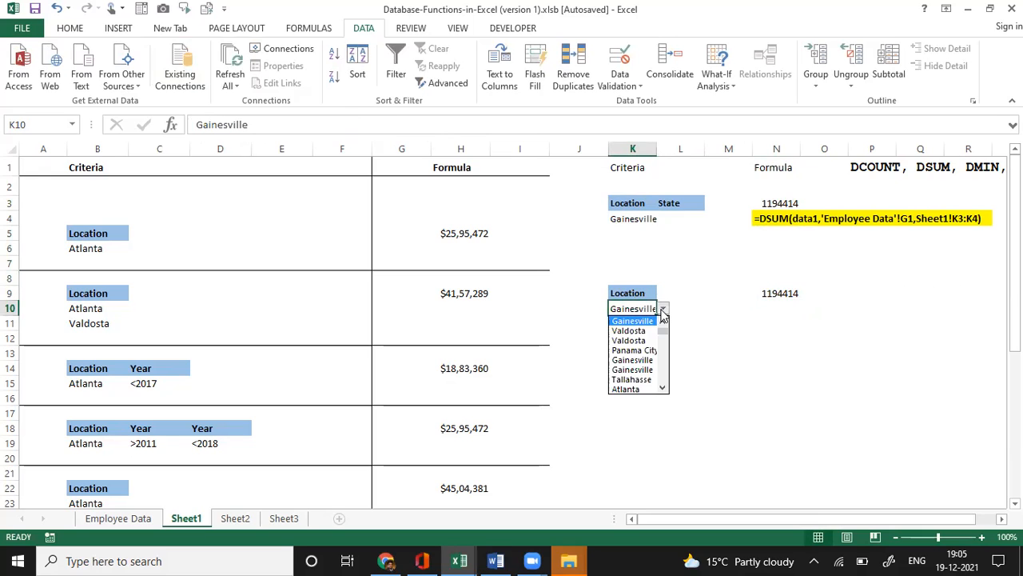
{"action": "left_click", "coordinate": [628, 389]}
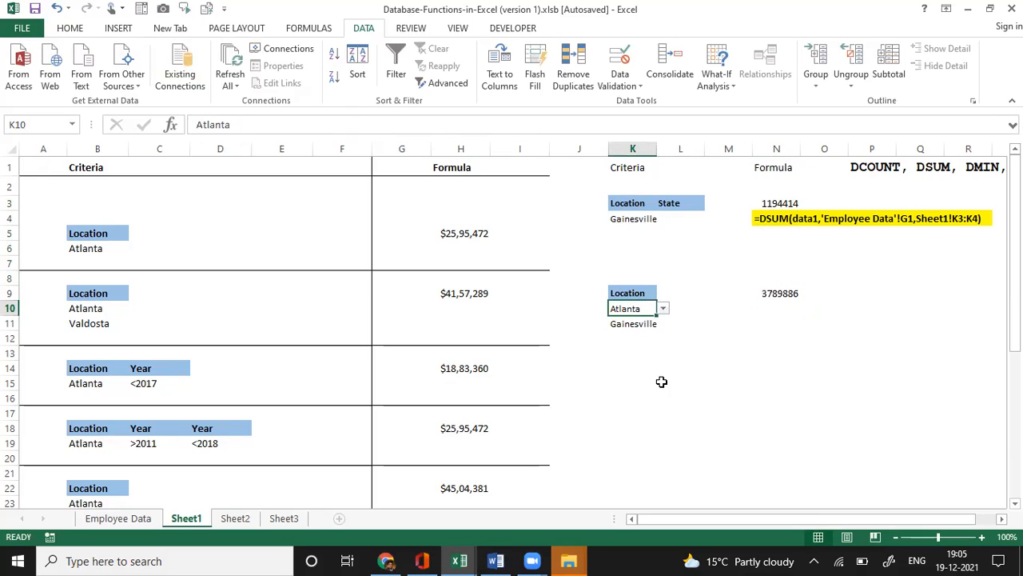
{"action": "left_click", "coordinate": [662, 382]}
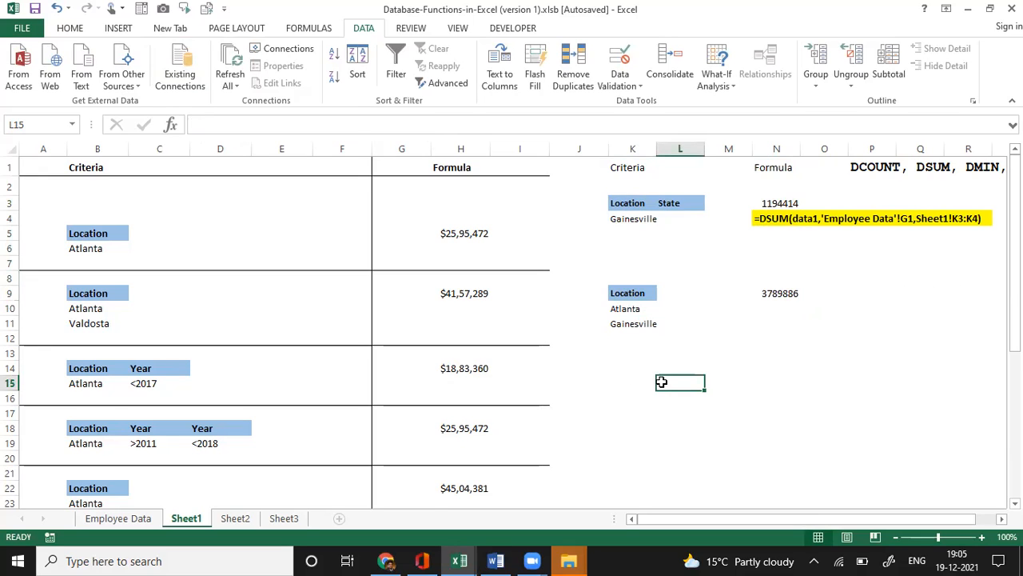
Change the second location criterion in cell K11 to Valdosta.
{"action": "left_click", "coordinate": [637, 323]}
{"action": "left_click", "coordinate": [664, 323]}
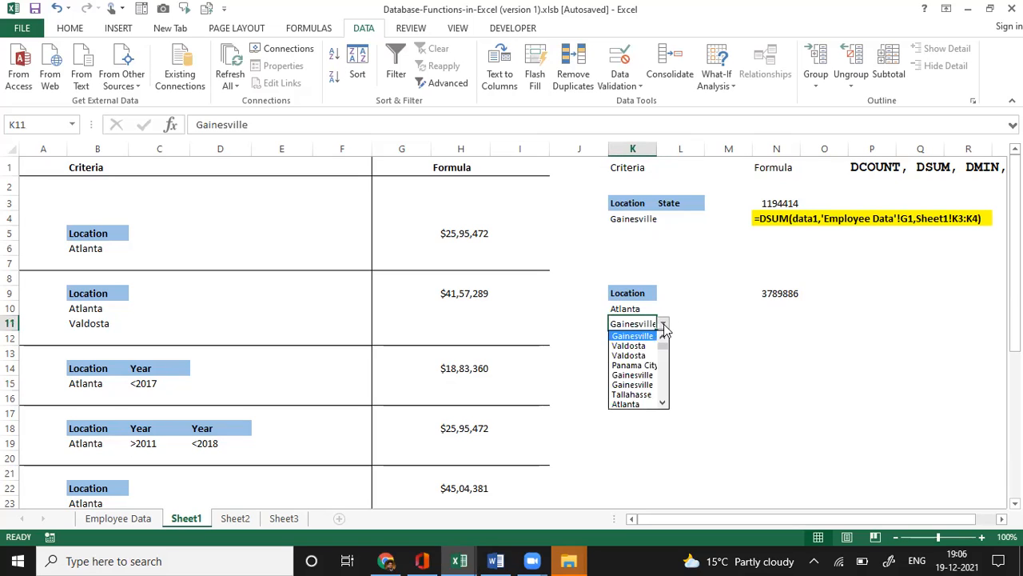
{"action": "left_click", "coordinate": [644, 355]}
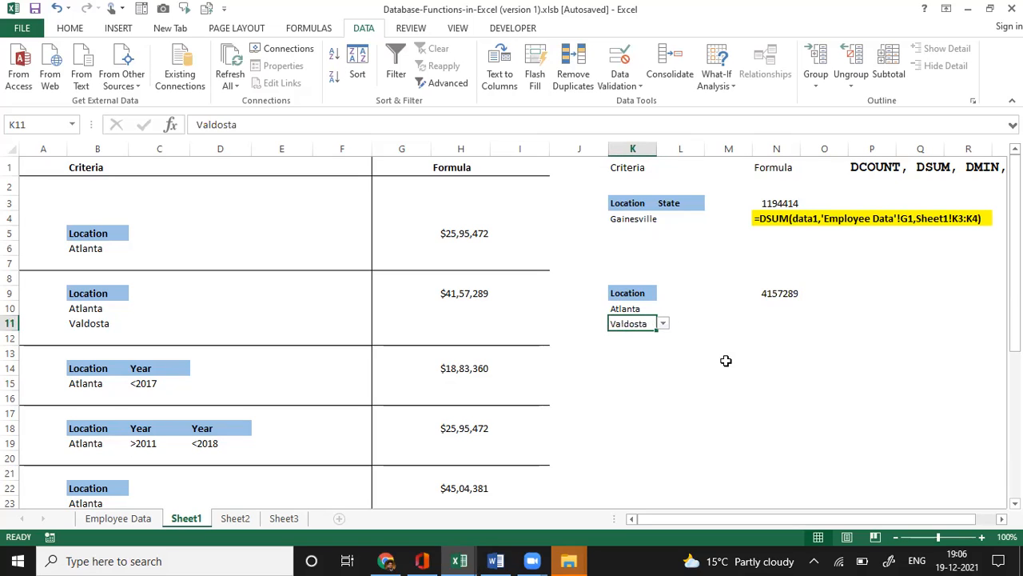
{"action": "left_click", "coordinate": [726, 364]}
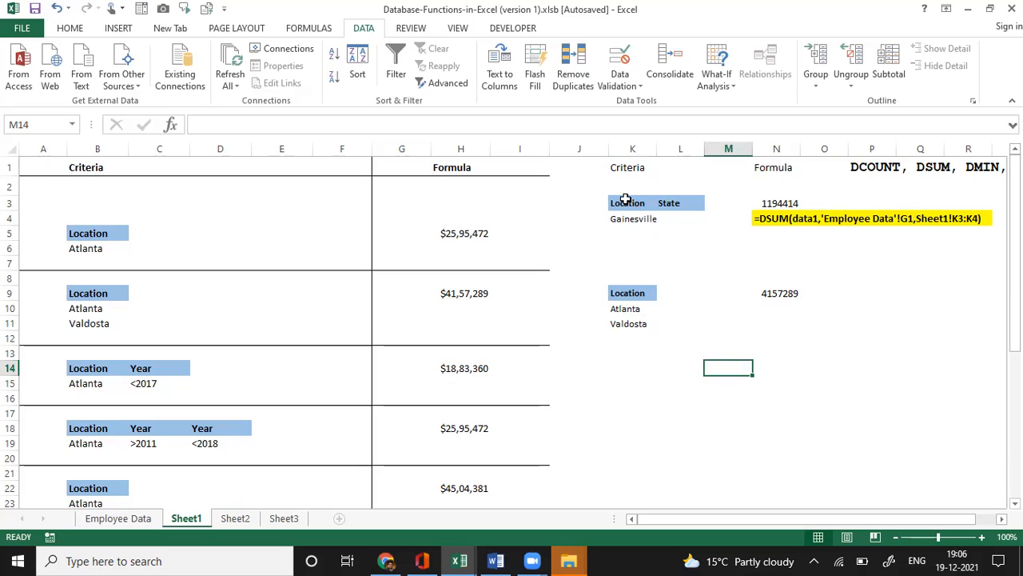
{"action": "left_click_drag", "start_coordinate": [624, 203], "coordinate": [681, 217]}
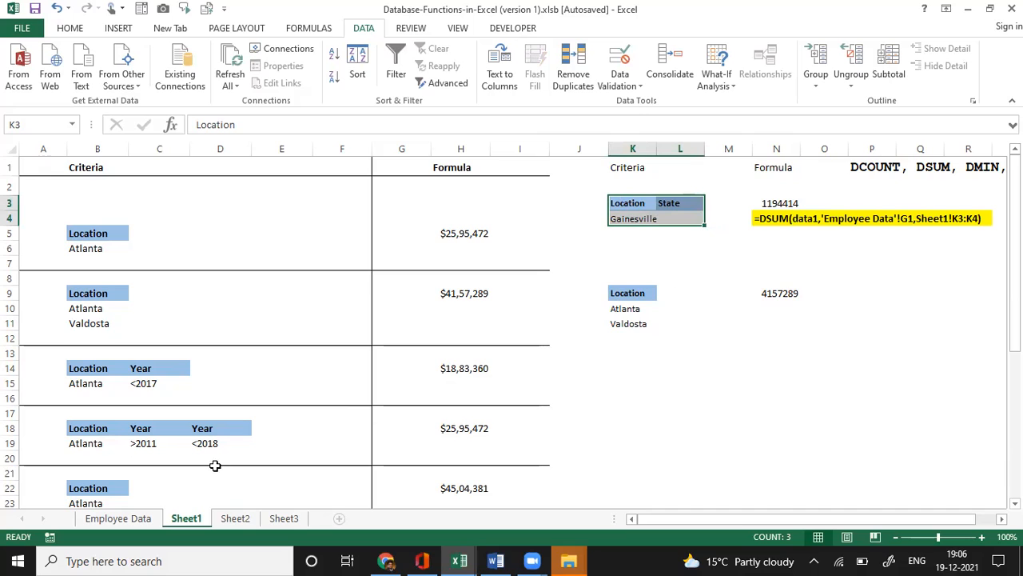
{"action": "left_click_drag", "start_coordinate": [82, 428], "coordinate": [207, 438]}
{"action": "key", "text": "ctrl+q"}
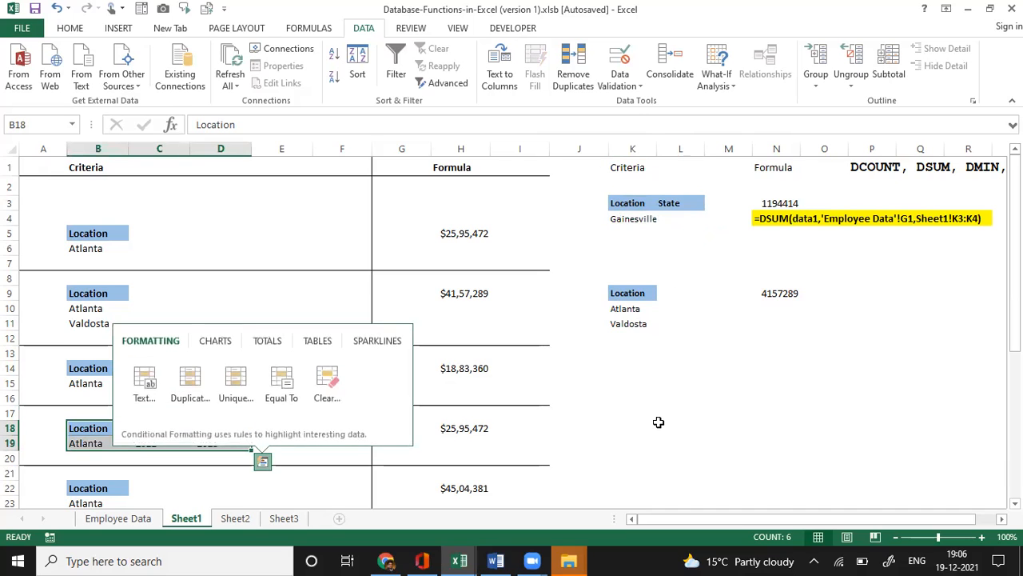
{"action": "left_click", "coordinate": [621, 429]}
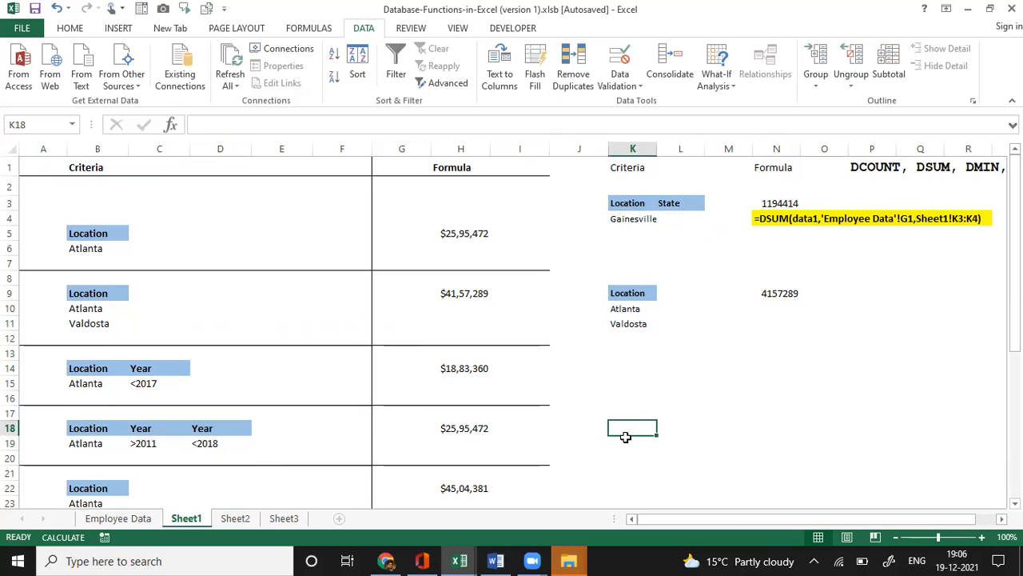
{"action": "type", "text": "DSUM(data1,'Employee Data'!G1,Sheet1!K3:K4)"}
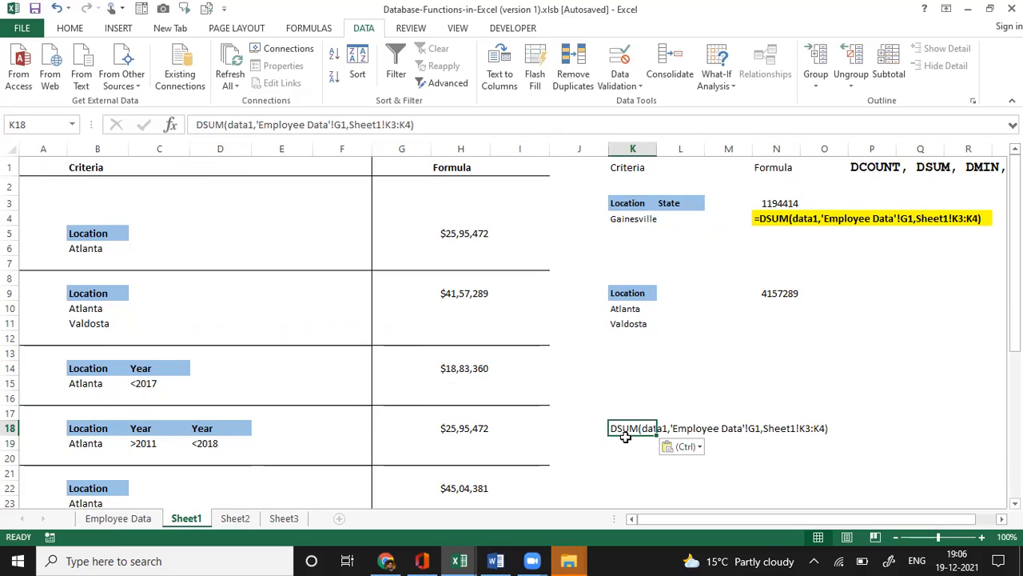
Copy the Location and Year criteria block B18:C19 to the range starting at K18.
{"action": "key", "text": "Left"}
{"action": "key", "text": "Left"}
{"action": "key", "text": "Left"}
{"action": "key", "text": "Left"}
{"action": "key", "text": "Left"}
{"action": "key", "text": "Left"}
{"action": "key", "text": "Left"}
{"action": "key", "text": "Left"}
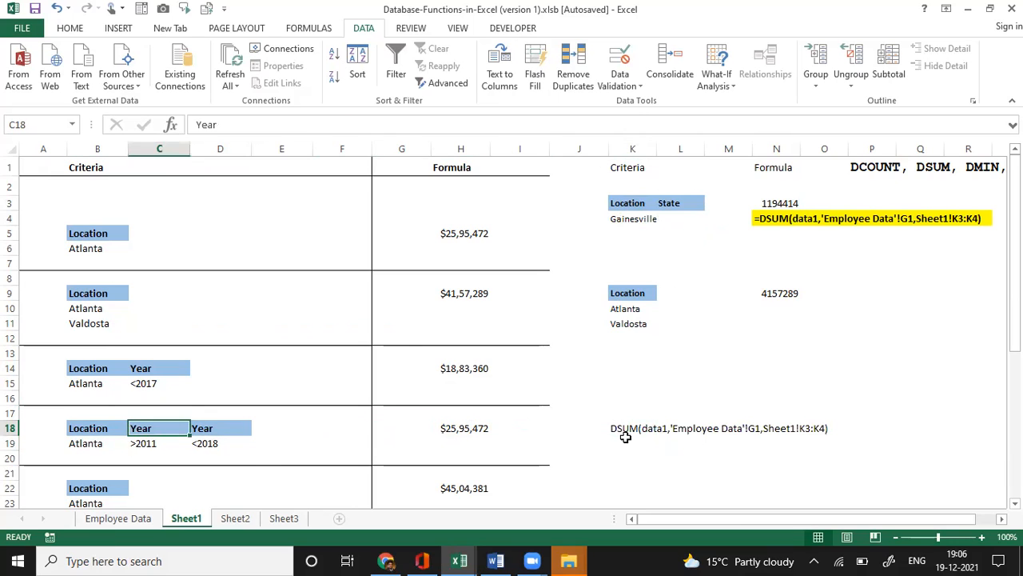
{"action": "key", "text": "Left"}
{"action": "key", "text": "shift+Down"}
{"action": "key", "text": "shift+Right"}
{"action": "key", "text": "ctrl+c"}
{"action": "key", "text": "Right"}
{"action": "key", "text": "Right"}
{"action": "key", "text": "Right"}
{"action": "key", "text": "Right"}
{"action": "key", "text": "Right"}
{"action": "key", "text": "Right"}
{"action": "key", "text": "Right"}
{"action": "key", "text": "Right"}
{"action": "key", "text": "Right"}
{"action": "key", "text": "Return"}
Copy the Atlanta cell K10, with its location drop-down list, into K19 under the Location header.
{"action": "key", "text": "Down"}
{"action": "key", "text": "Up"}
{"action": "key", "text": "Up"}
{"action": "key", "text": "Up"}
{"action": "key", "text": "Up"}
{"action": "key", "text": "Up"}
{"action": "key", "text": "Up"}
{"action": "key", "text": "Up"}
{"action": "key", "text": "Up"}
{"action": "key", "text": "Up"}
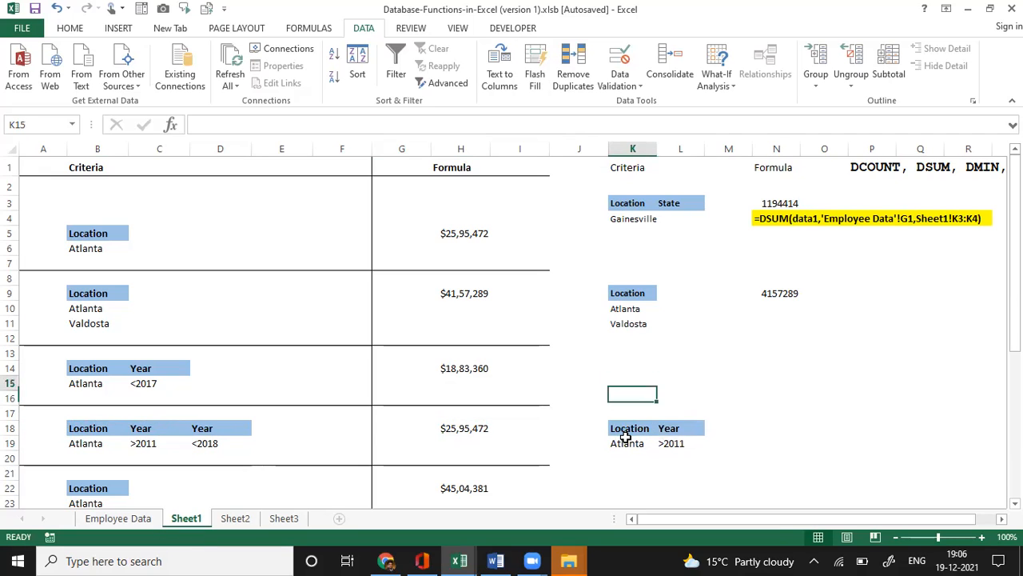
{"action": "key", "text": "ctrl+c"}
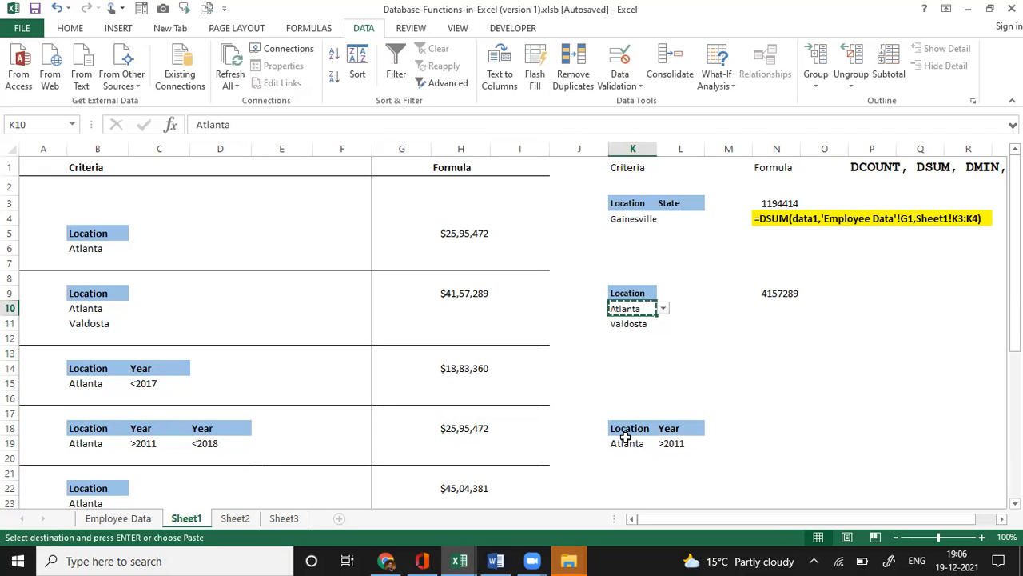
{"action": "key", "text": "Down"}
{"action": "key", "text": "Down"}
{"action": "key", "text": "Down"}
{"action": "key", "text": "Down"}
{"action": "key", "text": "Down"}
{"action": "key", "text": "Down"}
{"action": "key", "text": "Down"}
{"action": "key", "text": "Down"}
{"action": "key", "text": "Down"}
{"action": "key", "text": "Down"}
{"action": "key", "text": "Up"}
{"action": "key", "text": "ctrl+v"}
Set the Year criterion in L19 to 2015 and select cell N18 for the formula.
{"action": "key", "text": "Right"}
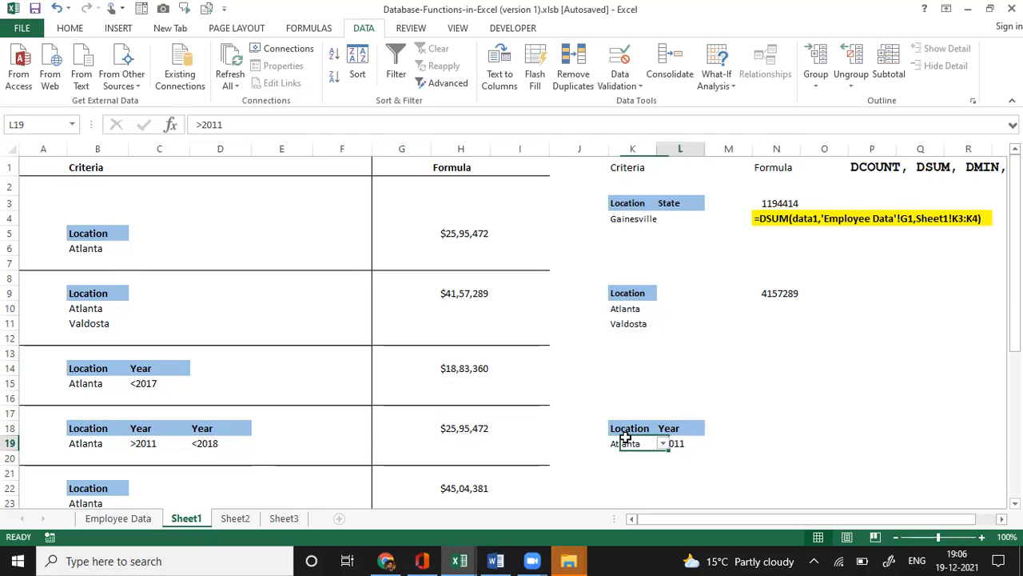
{"action": "key", "text": "Delete"}
{"action": "type", "text": "2015"}
{"action": "key", "text": "Return"}
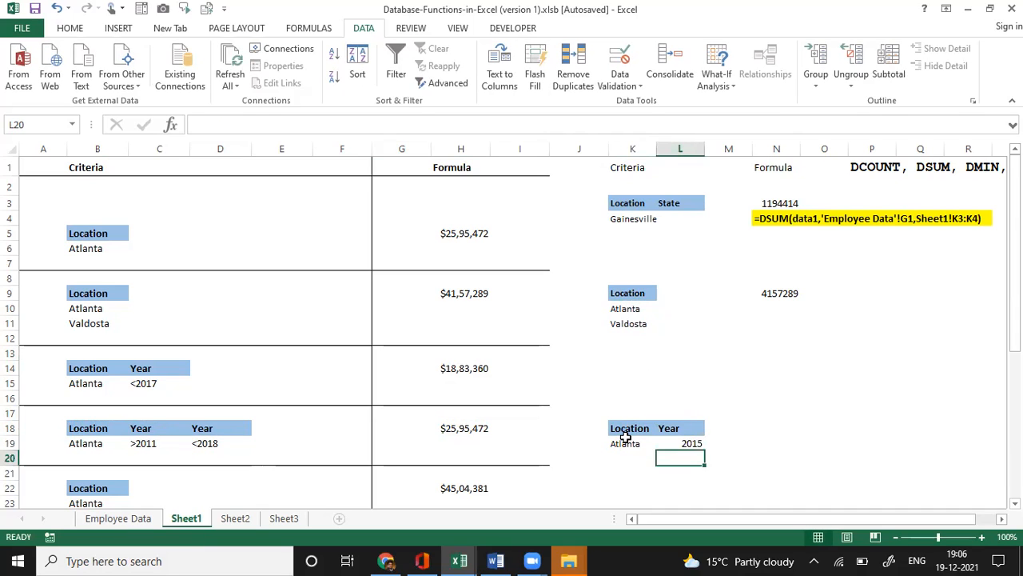
{"action": "key", "text": "Up"}
{"action": "key", "text": "Up"}
{"action": "key", "text": "Right"}
{"action": "key", "text": "Right"}
{"action": "key", "text": "Up"}
{"action": "key", "text": "Up"}
{"action": "key", "text": "Up"}
{"action": "key", "text": "Up"}
{"action": "key", "text": "Down"}
{"action": "key", "text": "Down"}
{"action": "key", "text": "Down"}
{"action": "key", "text": "Down"}
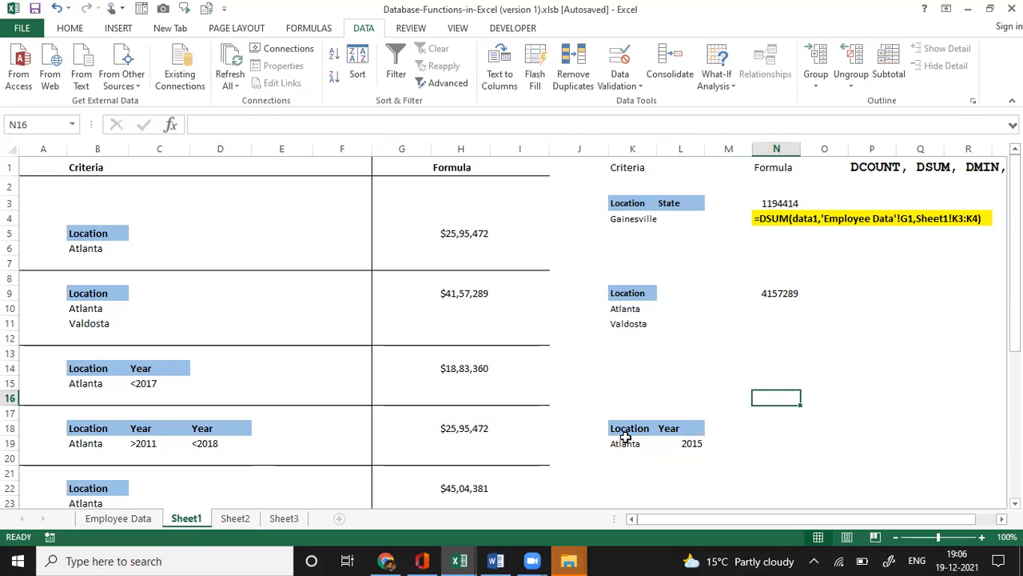
{"action": "type", "text": "=s"}
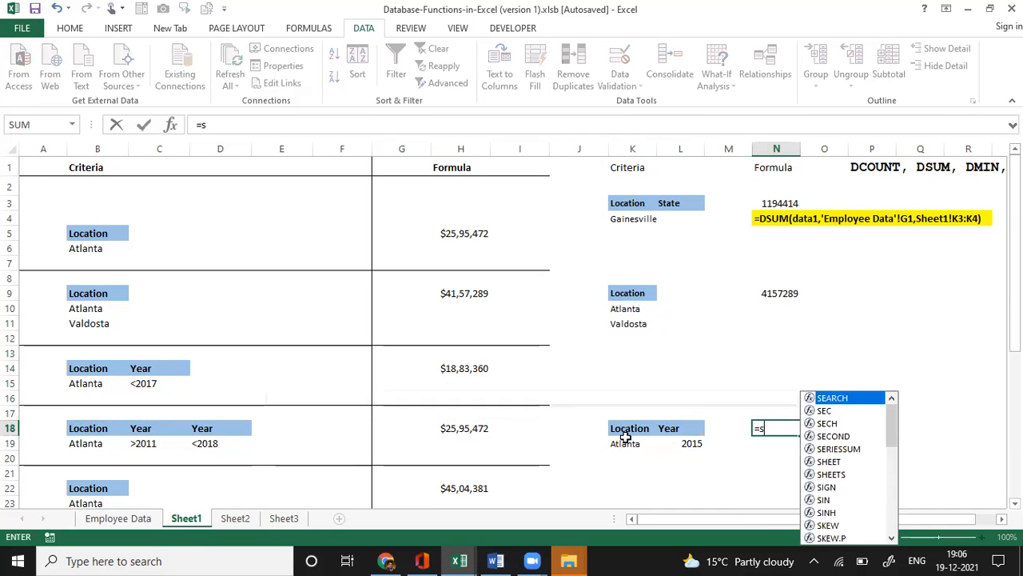
{"action": "type", "text": "um("}
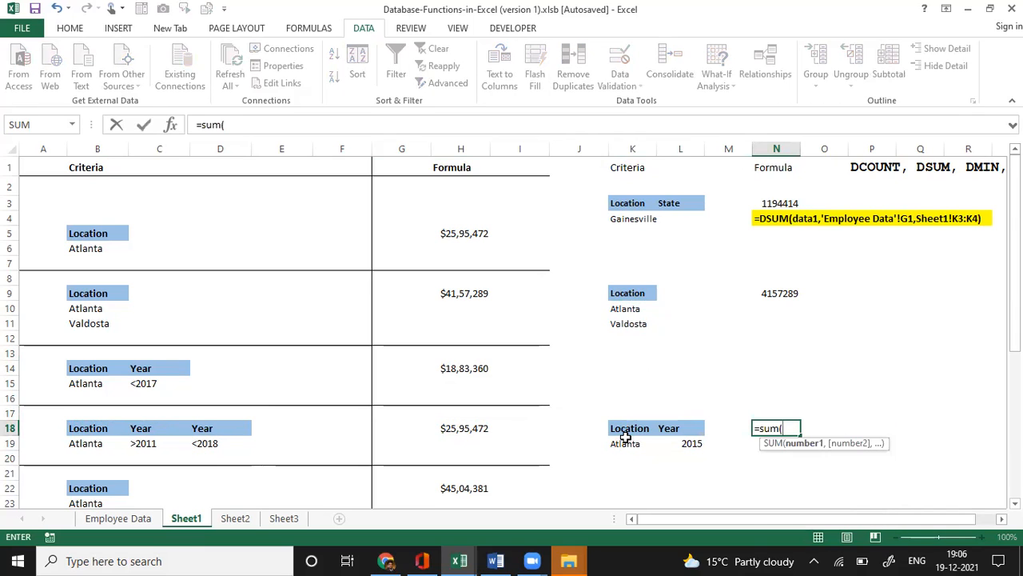
{"action": "key", "text": "Escape"}
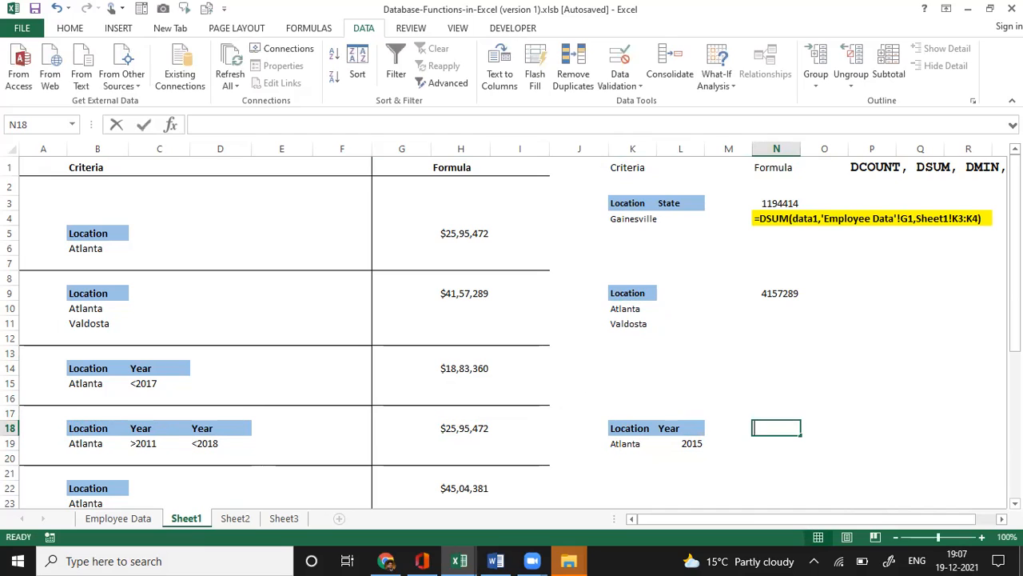
Enter a DSUM formula in N18 using database data1, the Base Salary header G1 on Employee Data, and criteria range Sheet1!K18:L19.
{"action": "type", "text": "=dsum"}
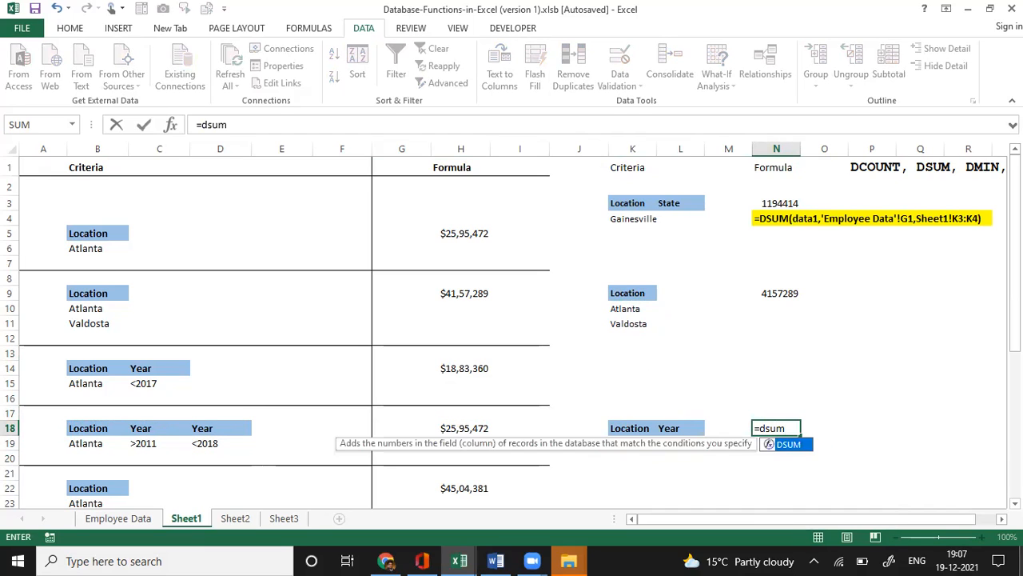
{"action": "type", "text": "("}
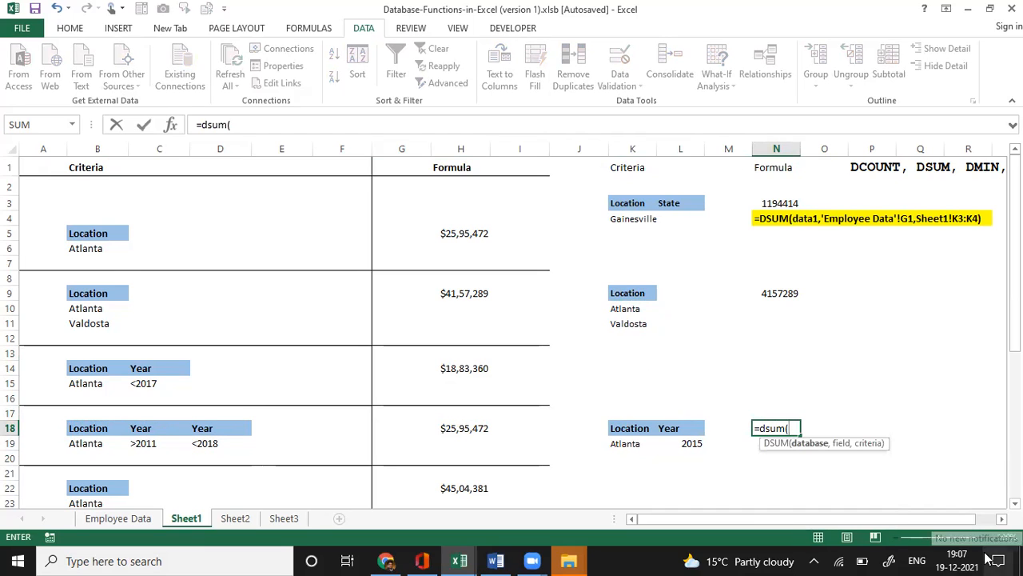
{"action": "type", "text": "data"}
{"action": "type", "text": "1,"}
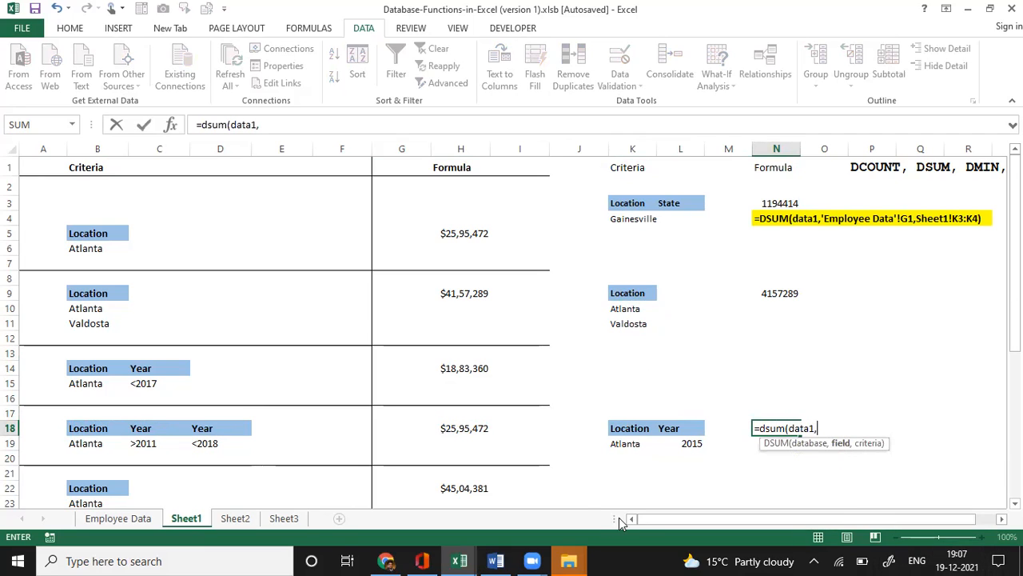
{"action": "left_click", "coordinate": [128, 518]}
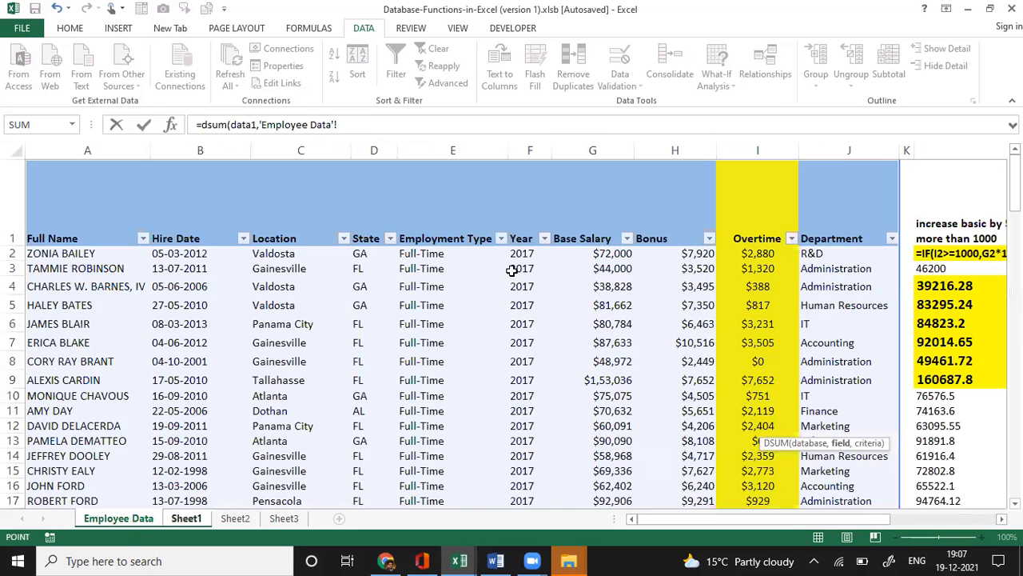
{"action": "left_click", "coordinate": [591, 234]}
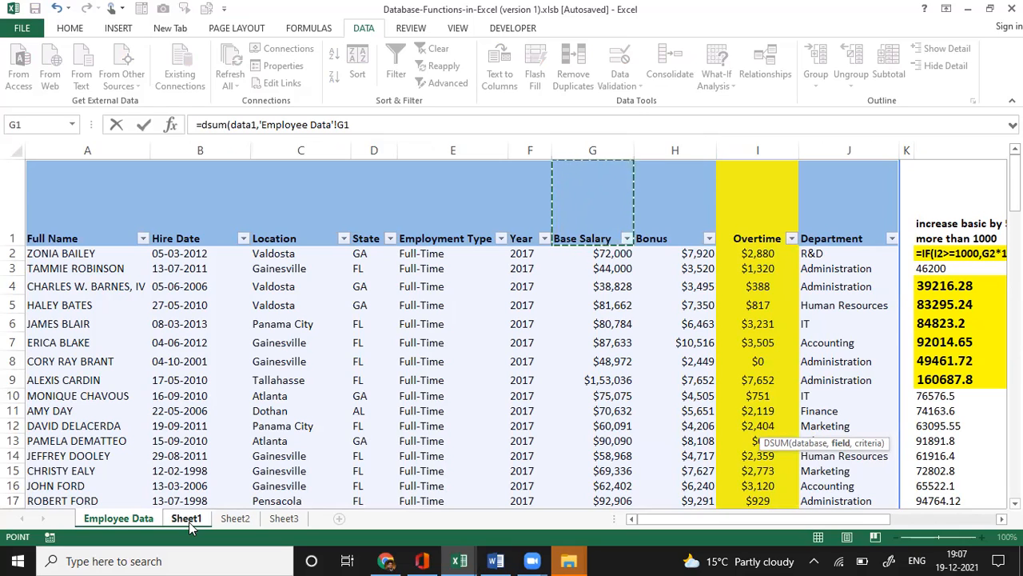
{"action": "type", "text": ","}
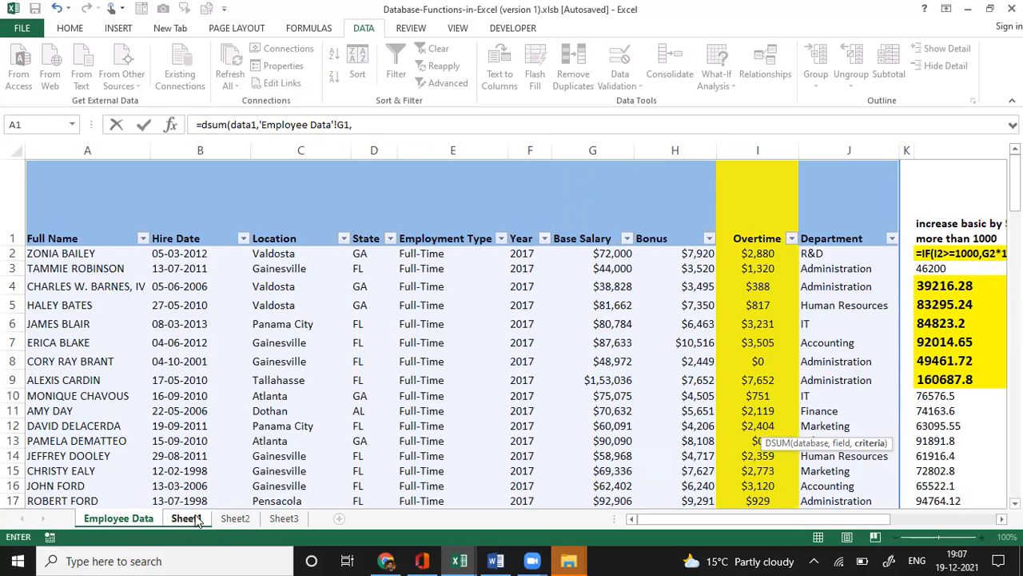
{"action": "left_click", "coordinate": [186, 518]}
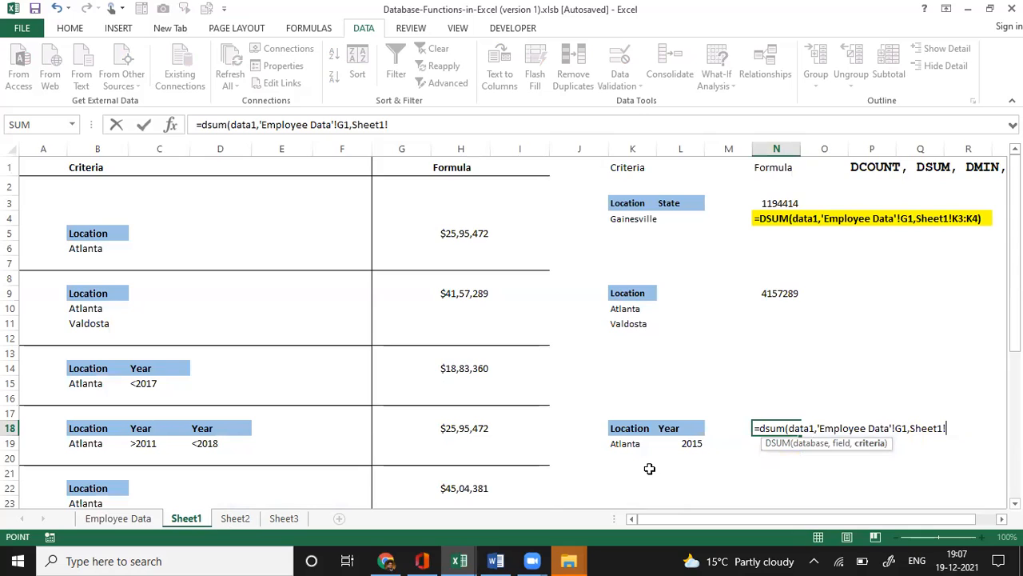
{"action": "left_click_drag", "start_coordinate": [633, 429], "coordinate": [676, 440]}
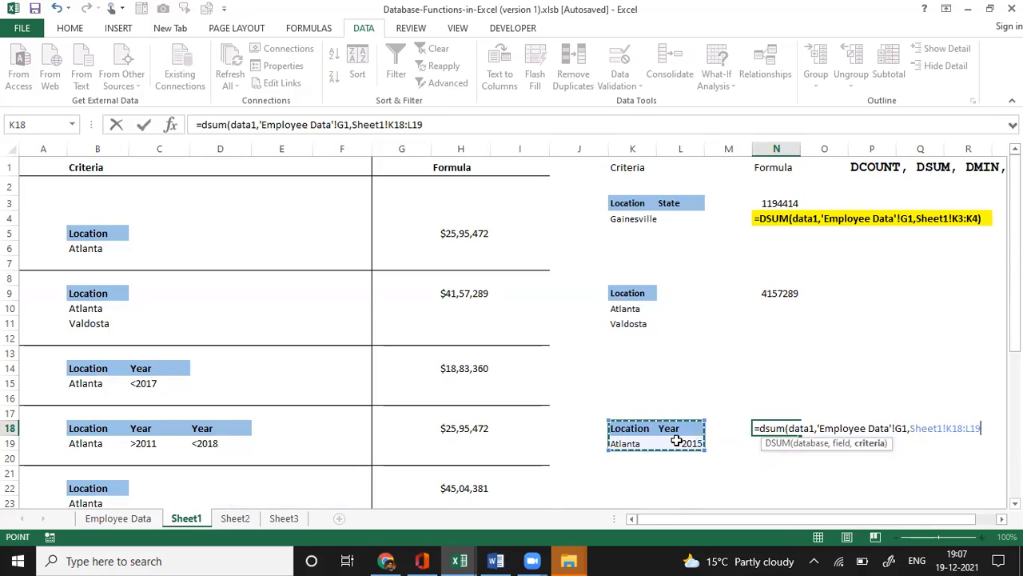
{"action": "type", "text": ")"}
{"action": "key", "text": "Return"}
{"action": "key", "text": "Up"}
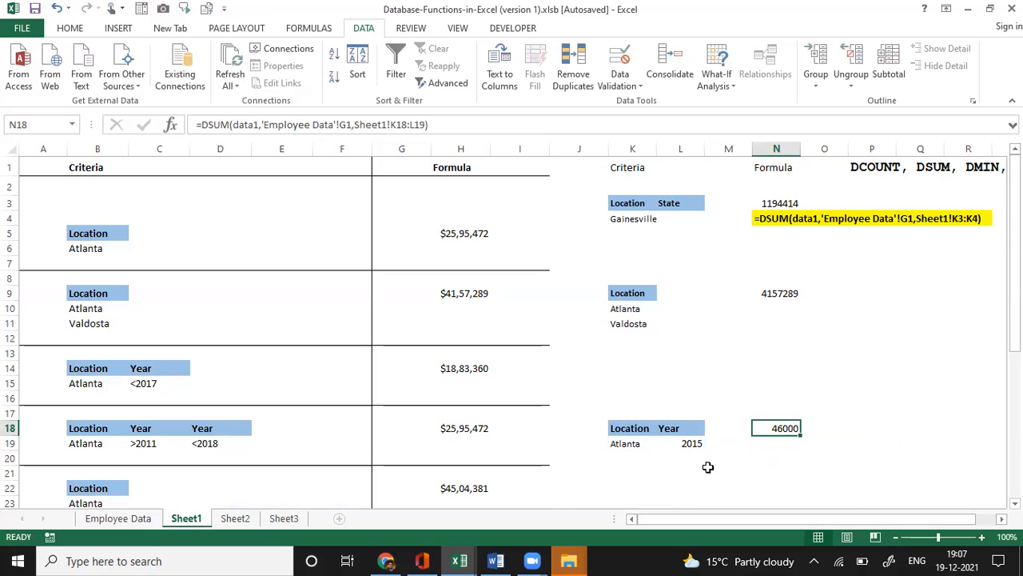
Change the Year criterion in L19 to 2016 and the Location criterion in K19 to Dothan.
{"action": "left_click", "coordinate": [686, 443]}
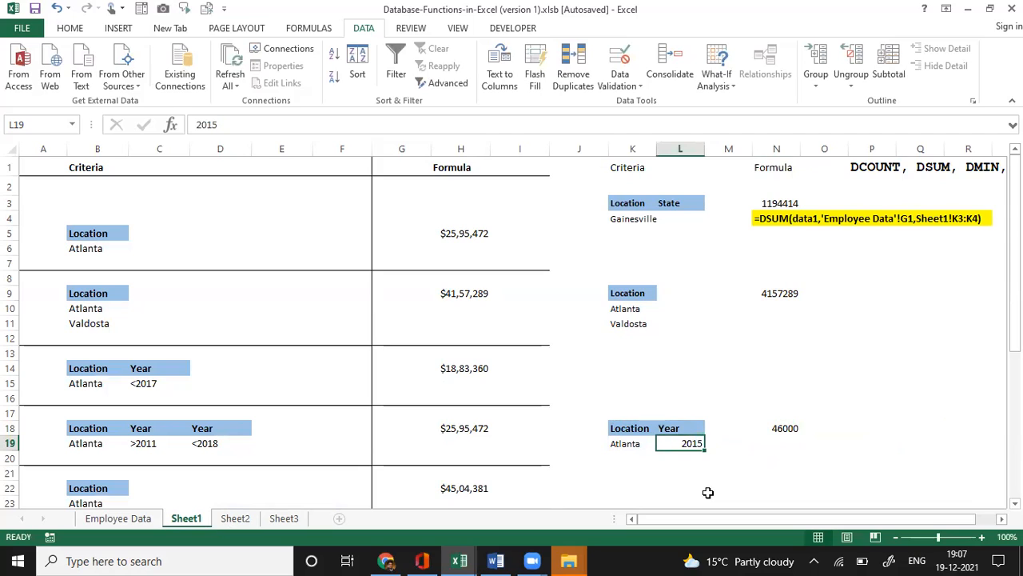
{"action": "type", "text": "2016"}
{"action": "key", "text": "Return"}
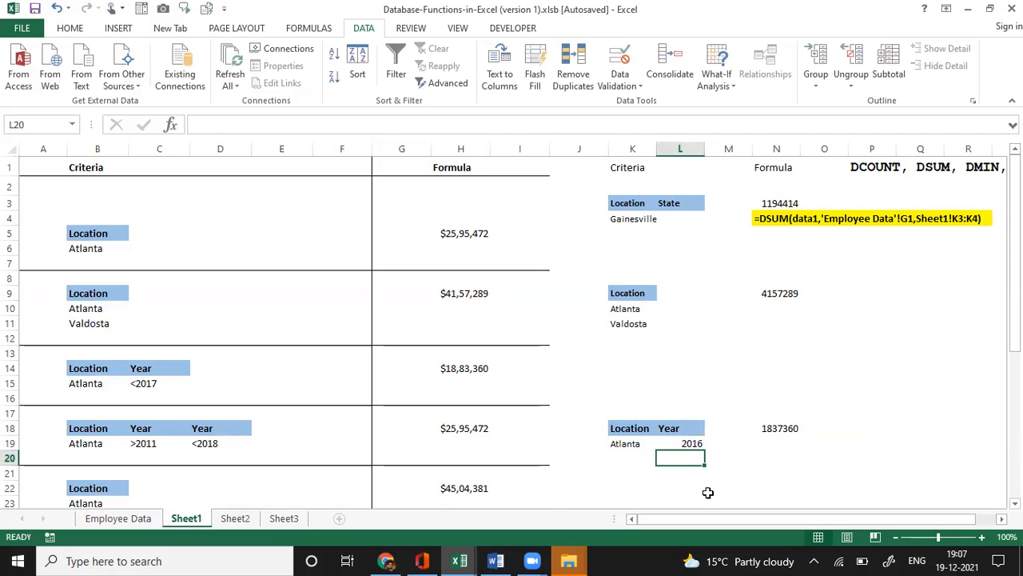
{"action": "key", "text": "Up"}
{"action": "key", "text": "Left"}
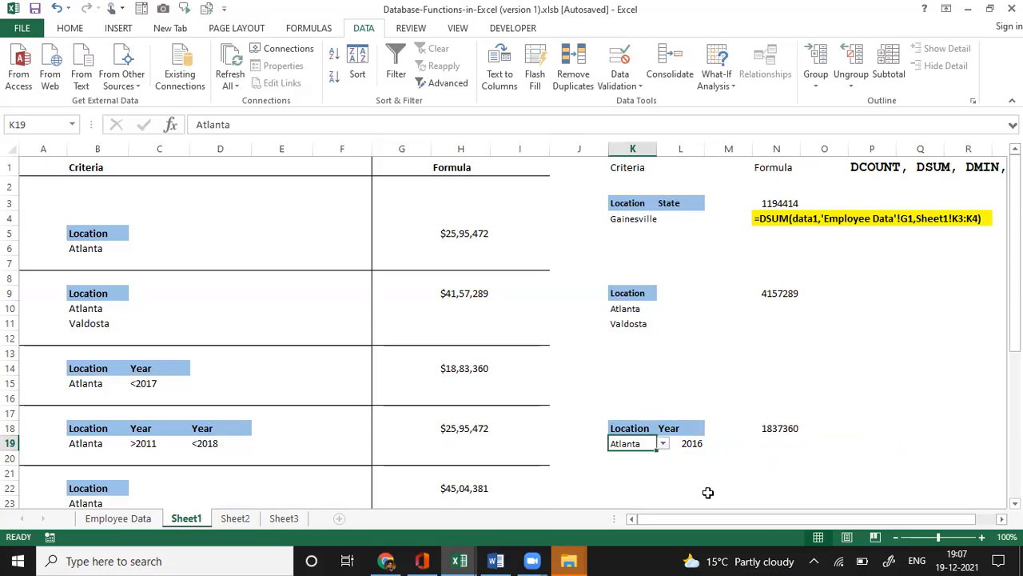
{"action": "left_click", "coordinate": [662, 445]}
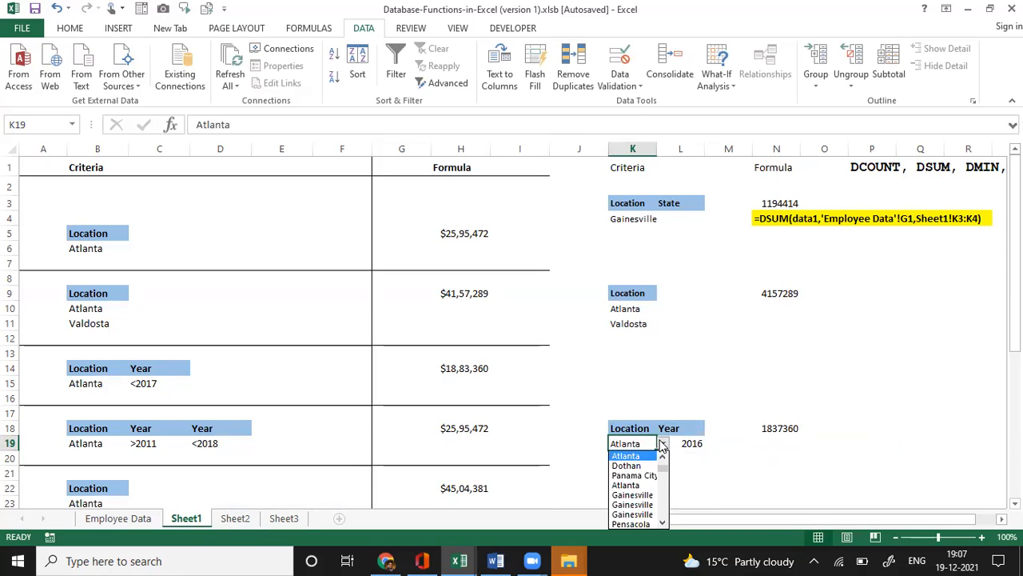
{"action": "left_click", "coordinate": [639, 466]}
{"action": "left_click", "coordinate": [831, 467]}
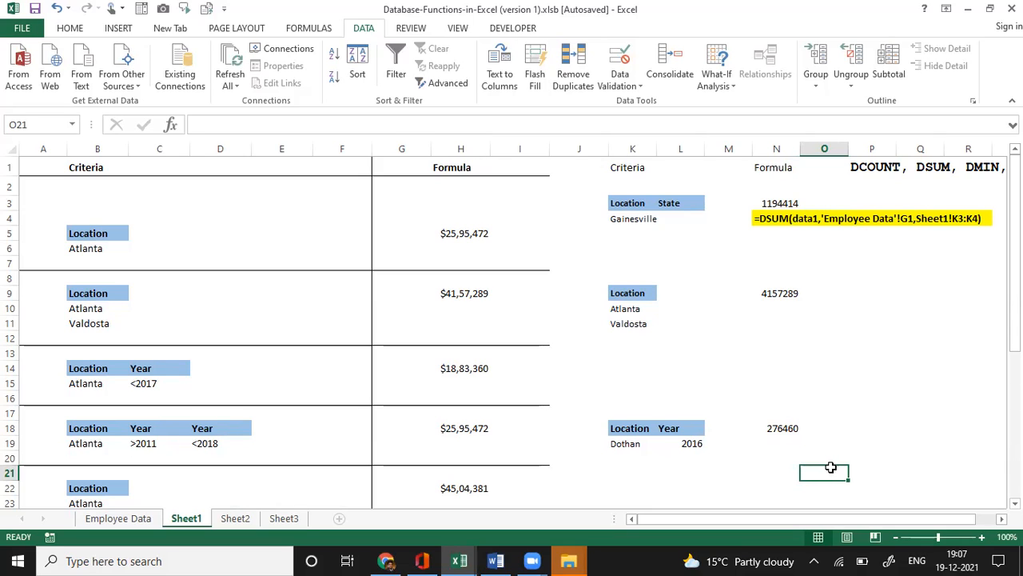
Replace the function in N18's formula with DCOUNT, keeping the same database, field and criteria arguments.
{"action": "key", "text": "Up"}
{"action": "key", "text": "Up"}
{"action": "key", "text": "Left"}
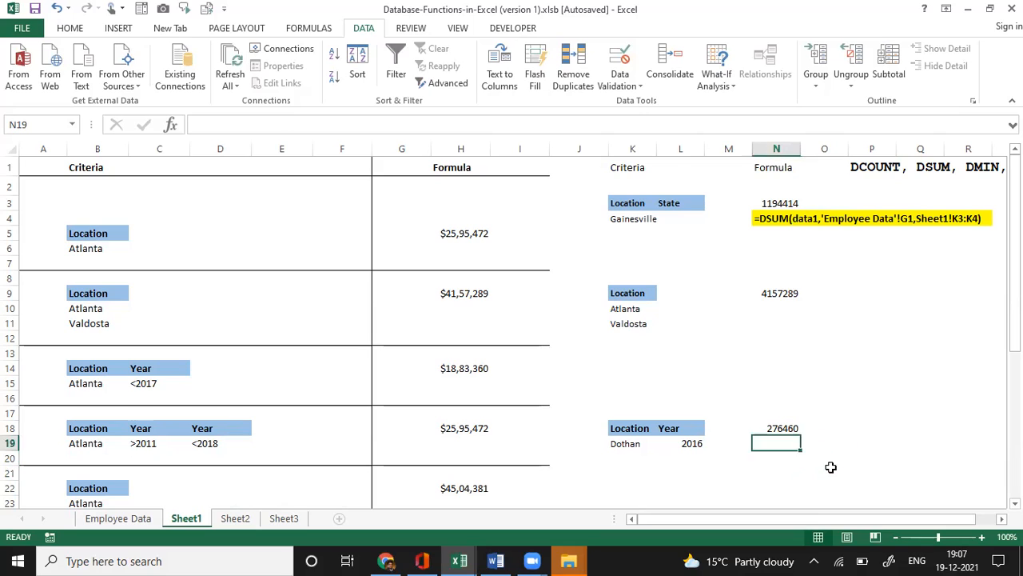
{"action": "key", "text": "Up"}
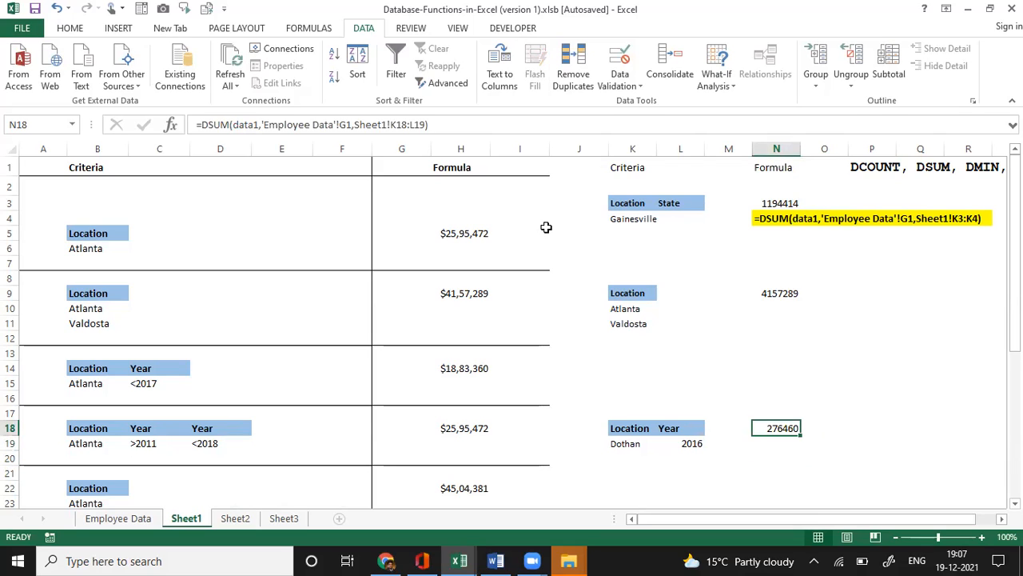
{"action": "left_click", "coordinate": [215, 124]}
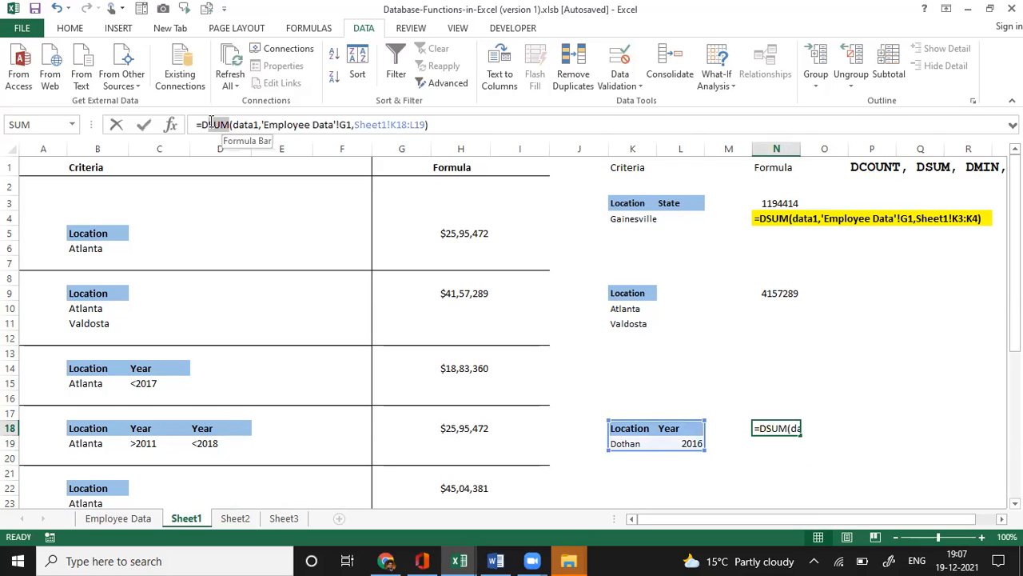
{"action": "type", "text": "count"}
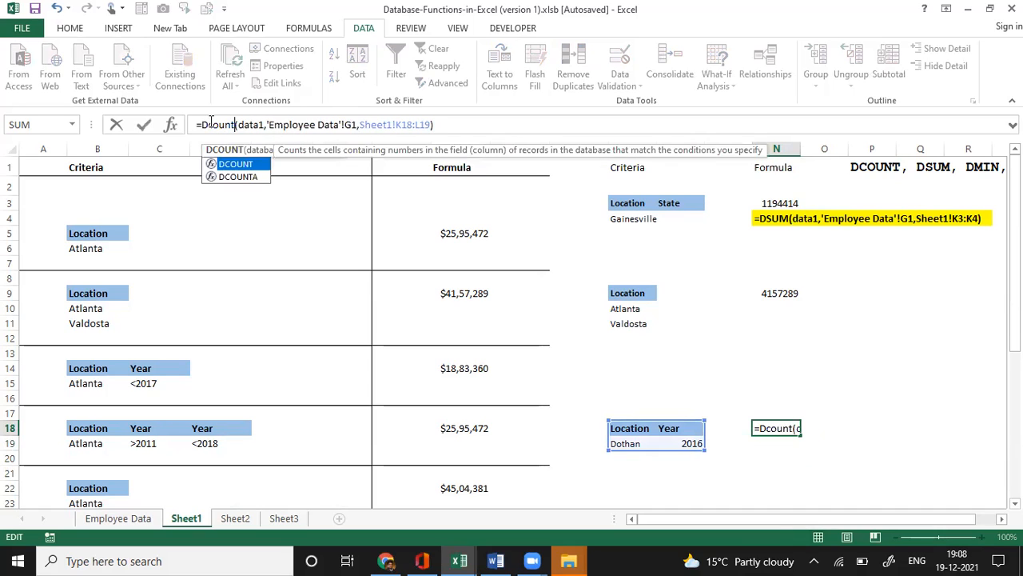
{"action": "key", "text": "Return"}
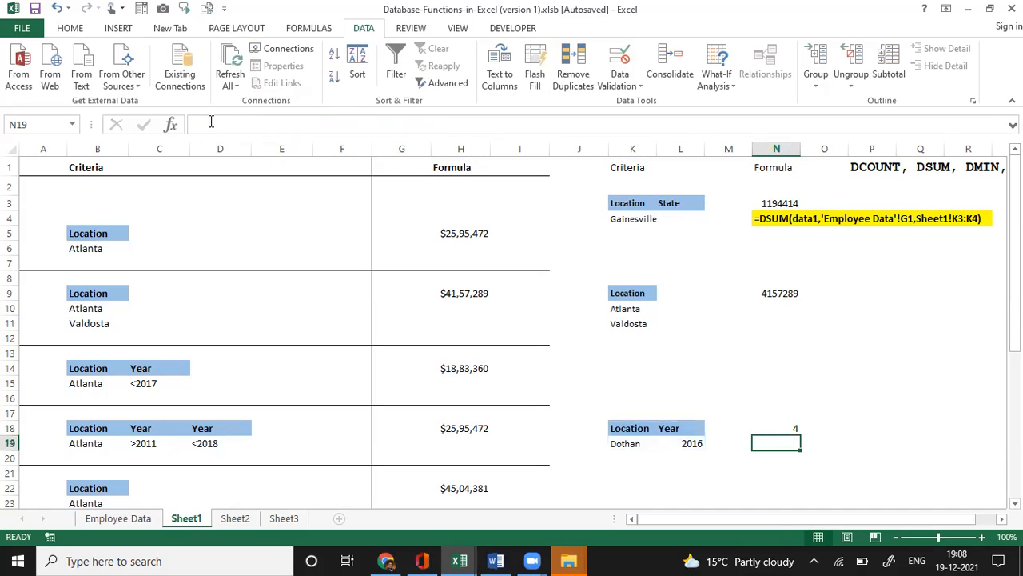
Set the Year criterion in L19 to 2015.
{"action": "key", "text": "Up"}
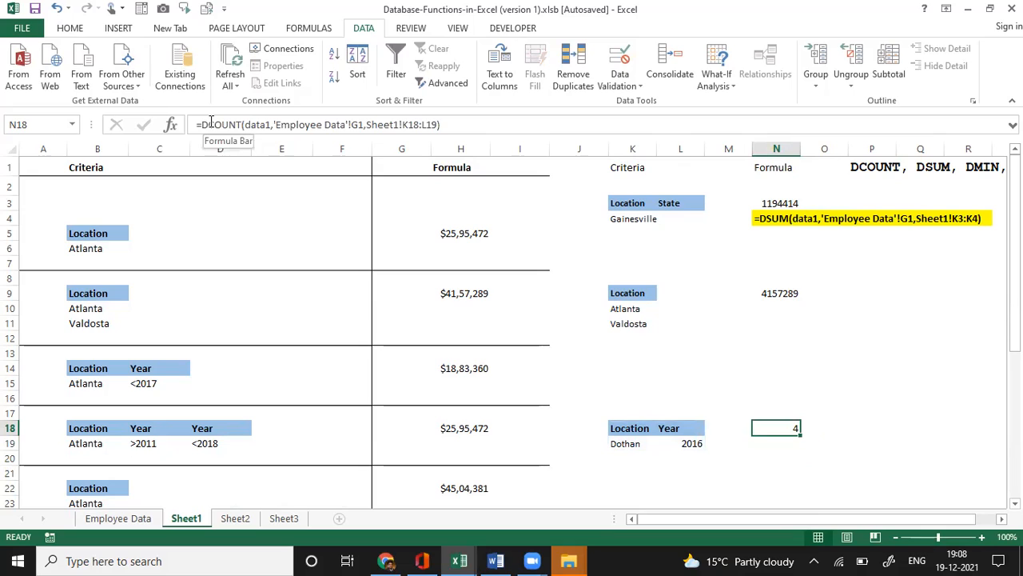
{"action": "key", "text": "Left"}
{"action": "key", "text": "Left"}
{"action": "key", "text": "Left"}
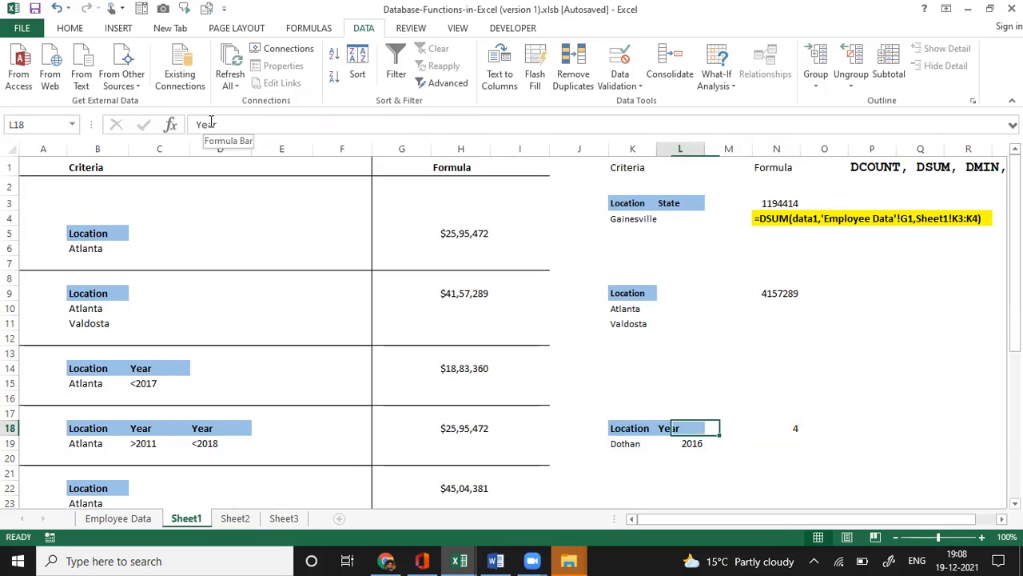
{"action": "key", "text": "Down"}
{"action": "key", "text": "Right"}
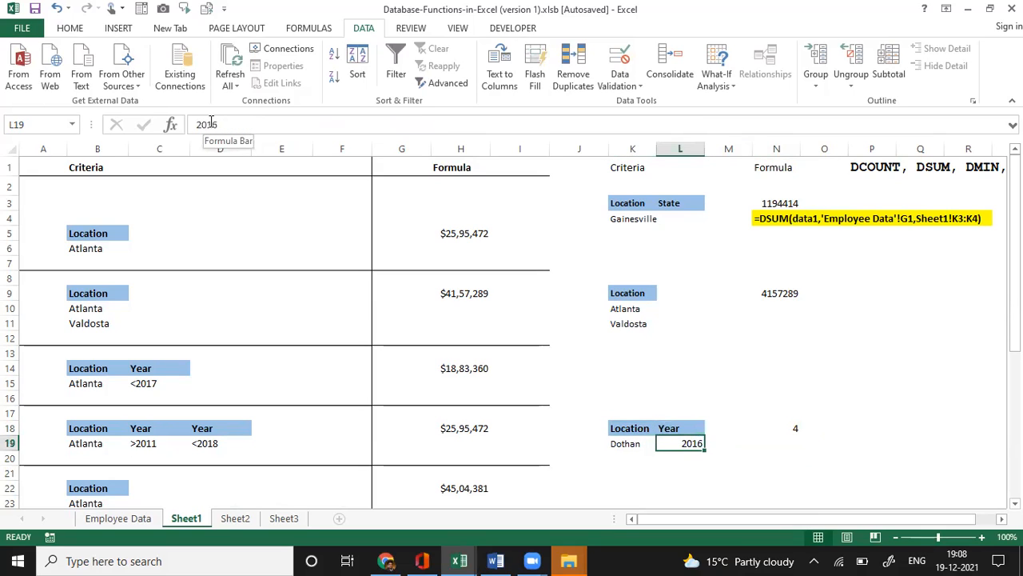
{"action": "type", "text": "2015"}
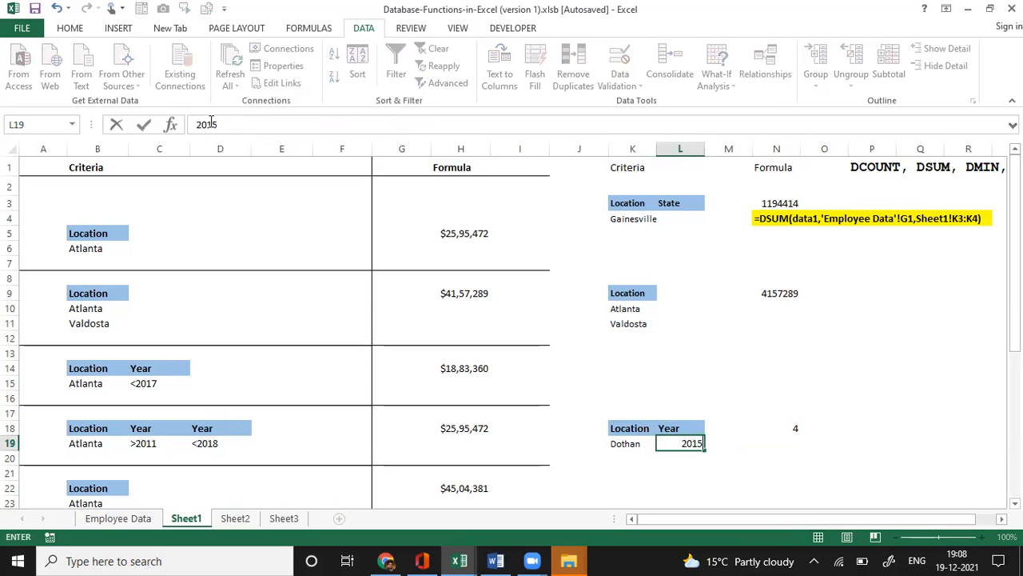
{"action": "key", "text": "Return"}
Set the Year criterion in L19 to 2011.
{"action": "key", "text": "Up"}
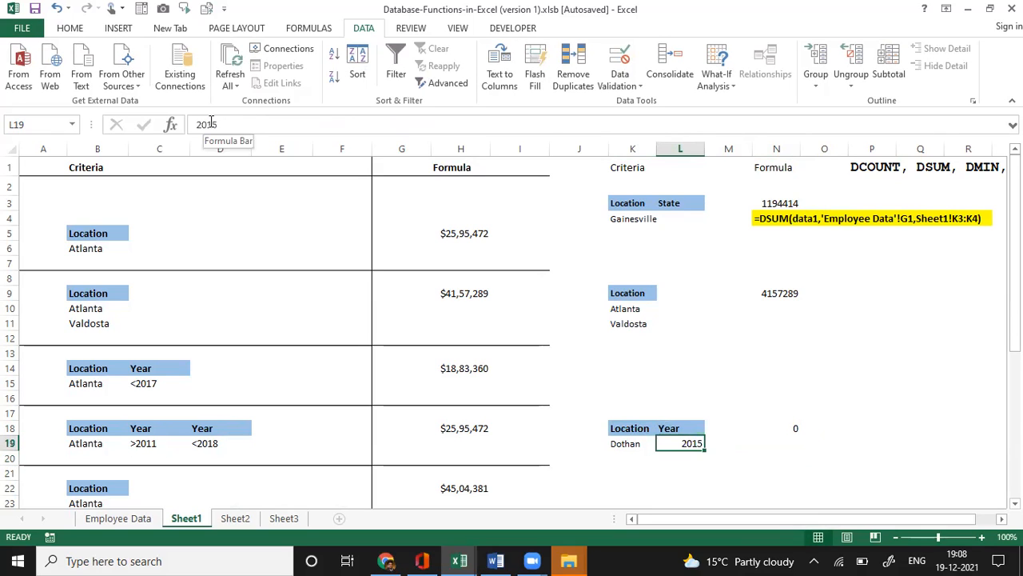
{"action": "type", "text": "2011"}
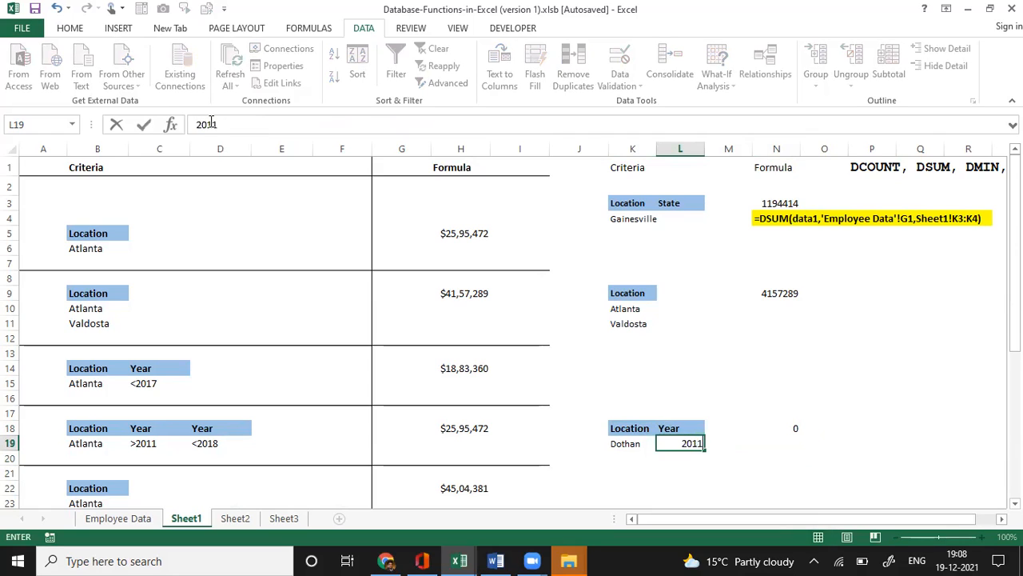
{"action": "key", "text": "Return"}
Change the Year criterion in L19 to the comparison <2015.
{"action": "key", "text": "Up"}
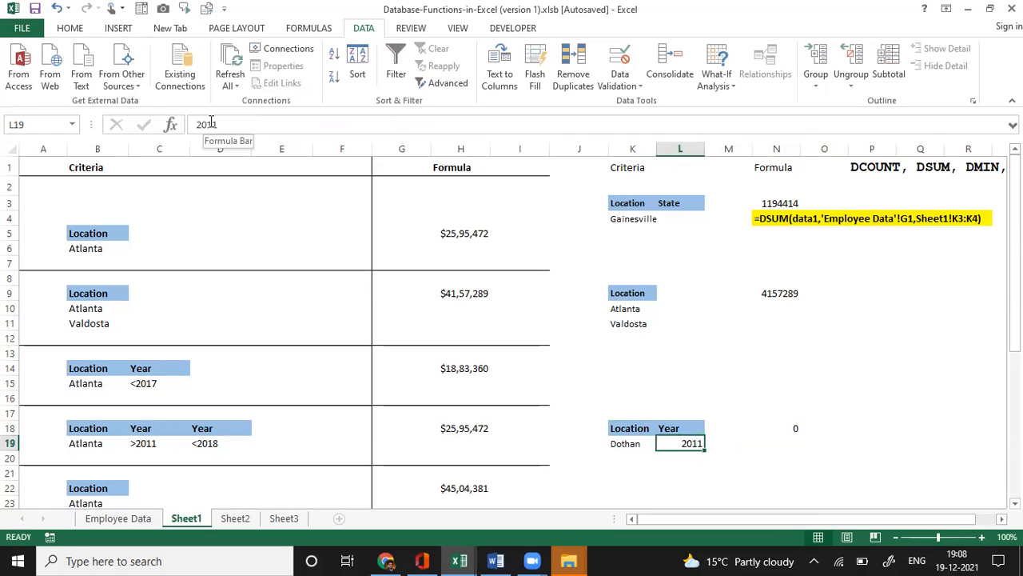
{"action": "type", "text": "<20"}
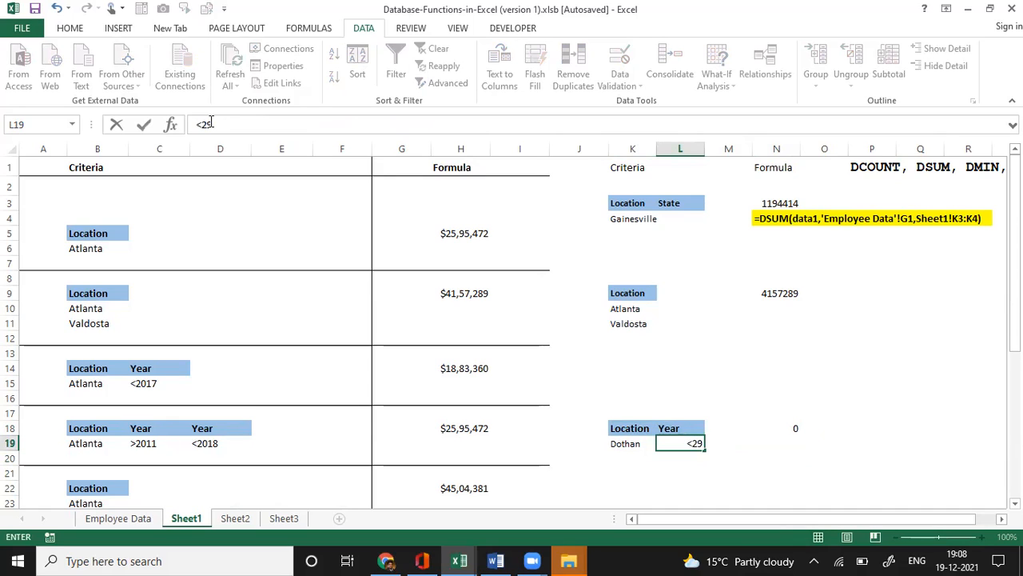
{"action": "key", "text": "Escape"}
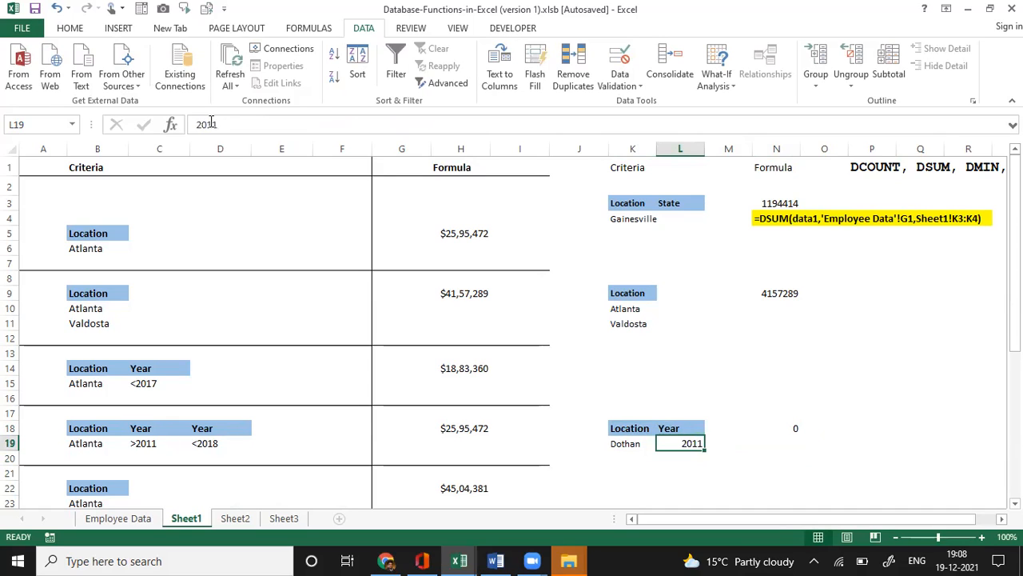
{"action": "key", "text": "BackSpace"}
{"action": "type", "text": "<20"}
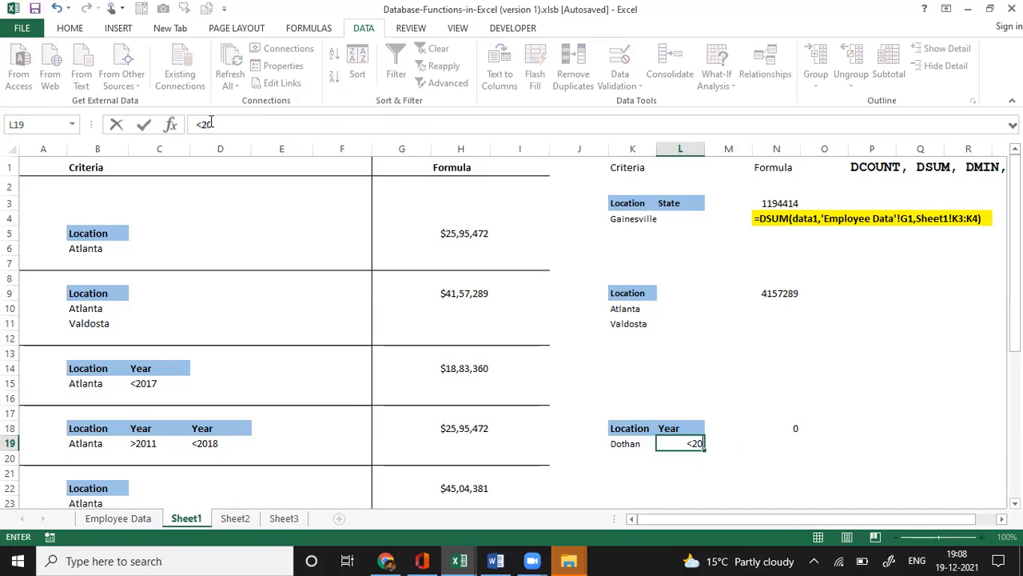
{"action": "type", "text": "15"}
{"action": "key", "text": "Return"}
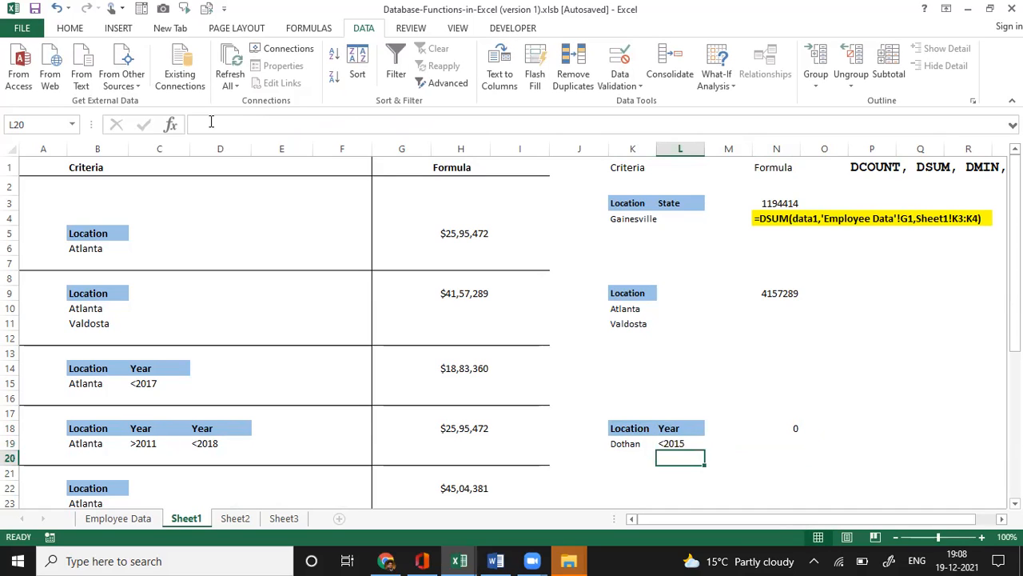
Change the Year criterion in L19 to the comparison <2018.
{"action": "key", "text": "Up"}
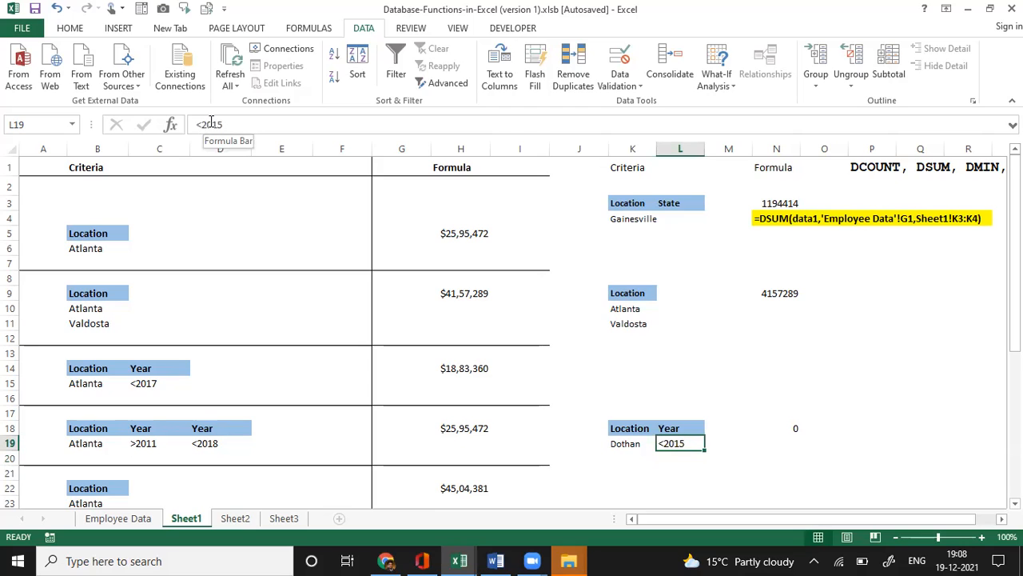
{"action": "key", "text": "BackSpace"}
{"action": "type", "text": "<2018"}
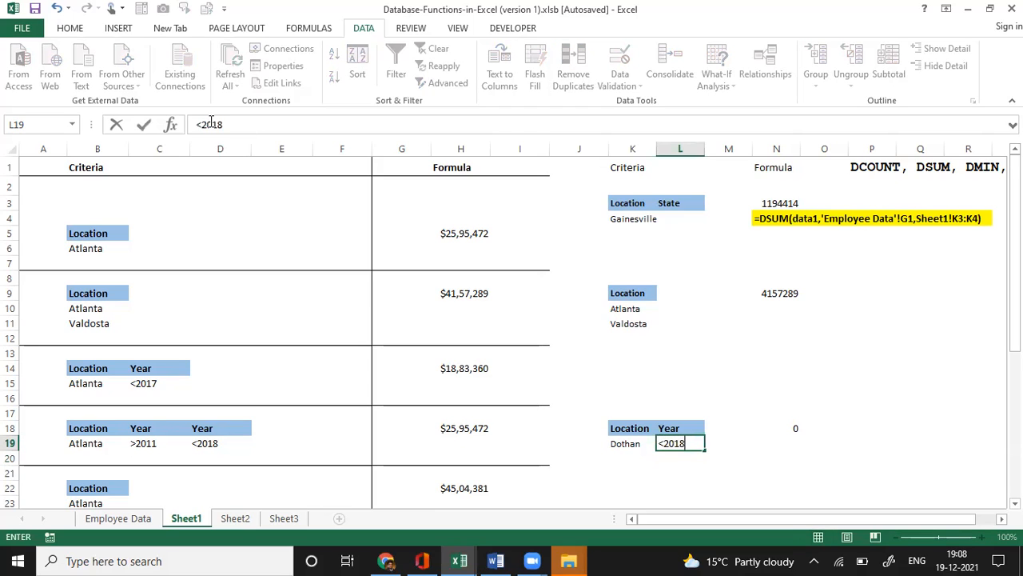
{"action": "key", "text": "Return"}
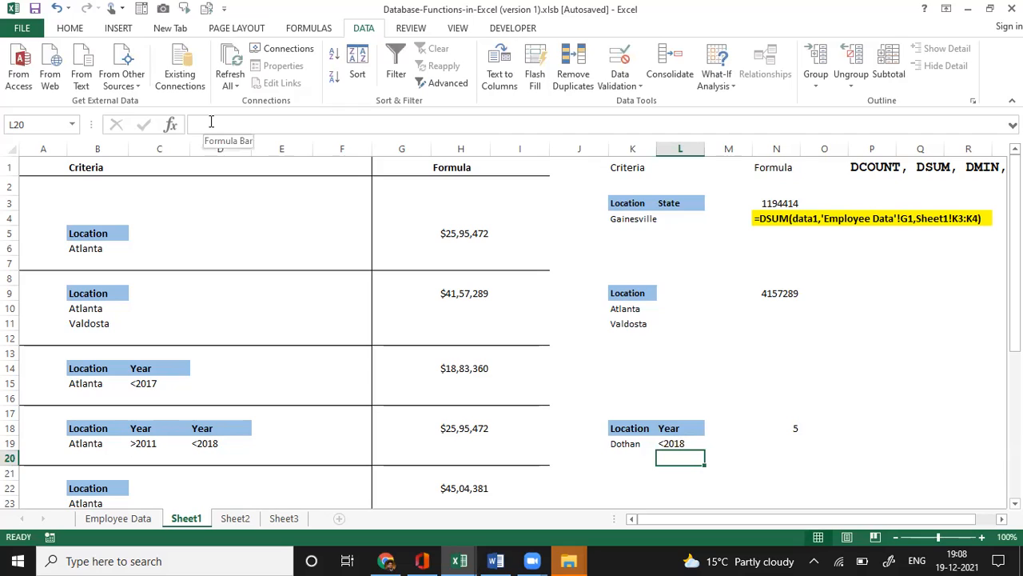
Replace the function in N18's formula with DAVERAGE, keeping the same database, field and criteria arguments.
{"action": "key", "text": "Right"}
{"action": "key", "text": "Up"}
{"action": "key", "text": "Up"}
{"action": "key", "text": "Right"}
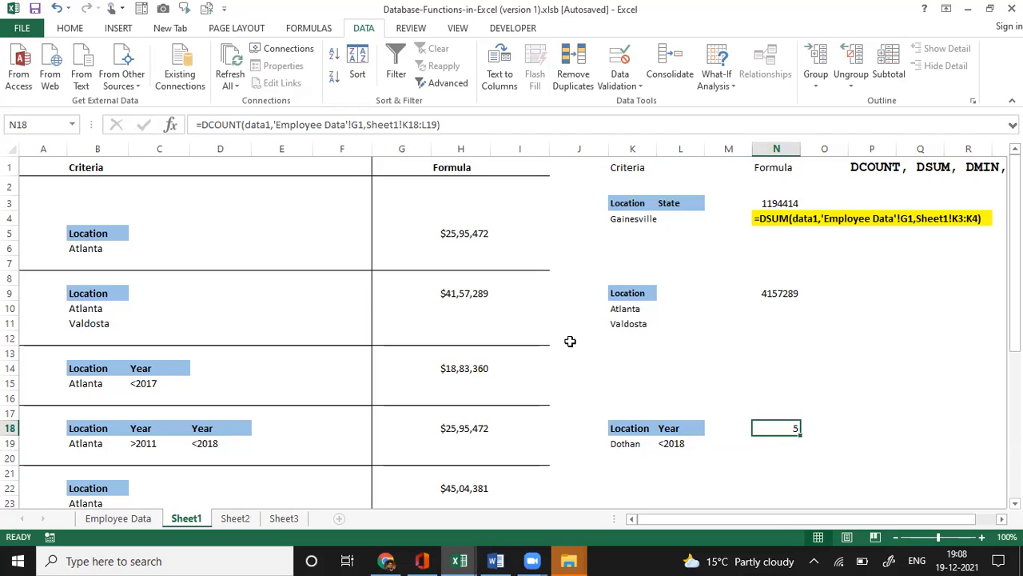
{"action": "key", "text": "F2"}
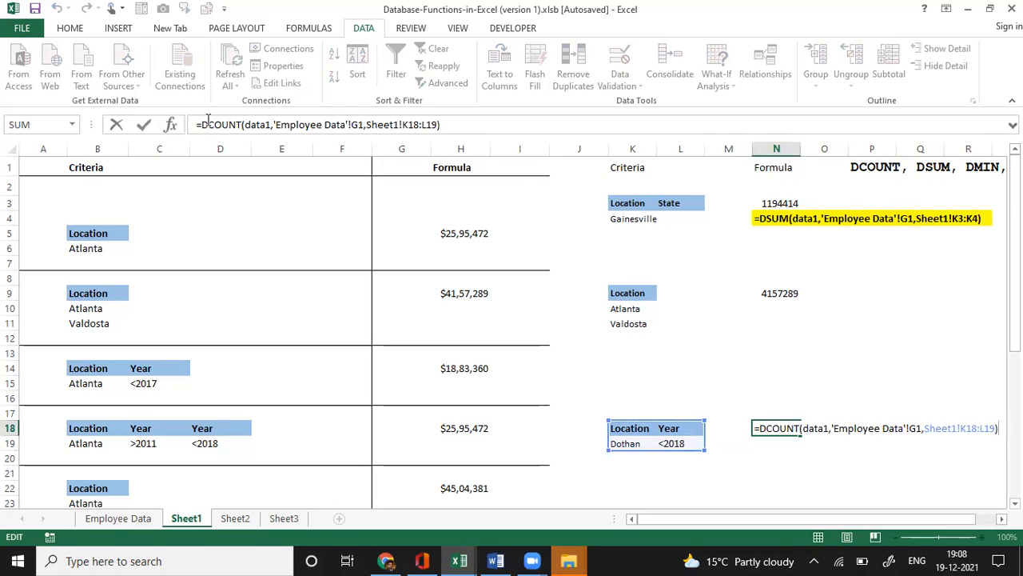
{"action": "left_click_drag", "start_coordinate": [202, 125], "coordinate": [242, 125]}
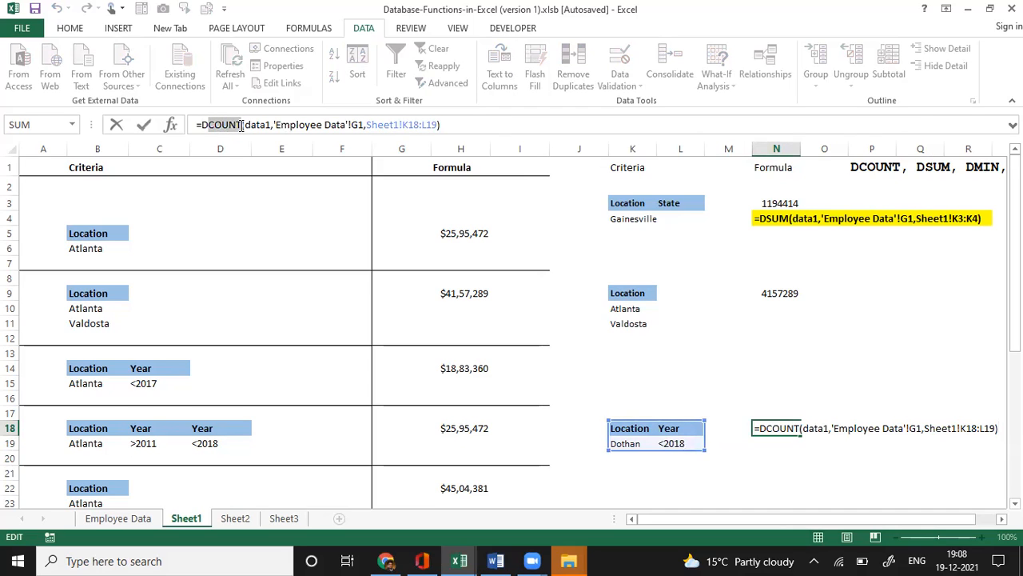
{"action": "type", "text": "Daverage"}
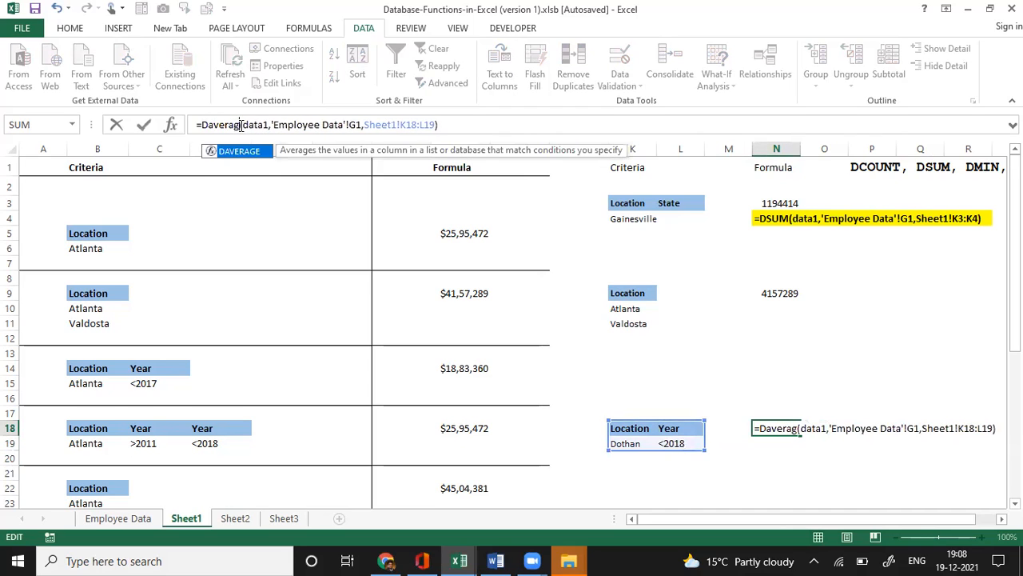
{"action": "key", "text": "Return"}
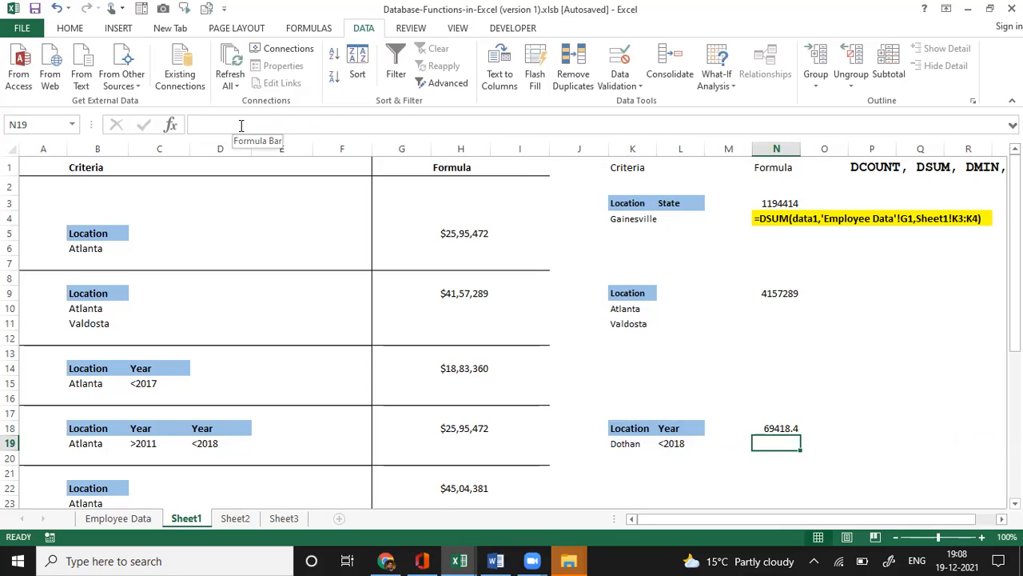
Set the Year criterion in L19 to 2018, and replace it with 2015.
{"action": "key", "text": "Left"}
{"action": "key", "text": "Left"}
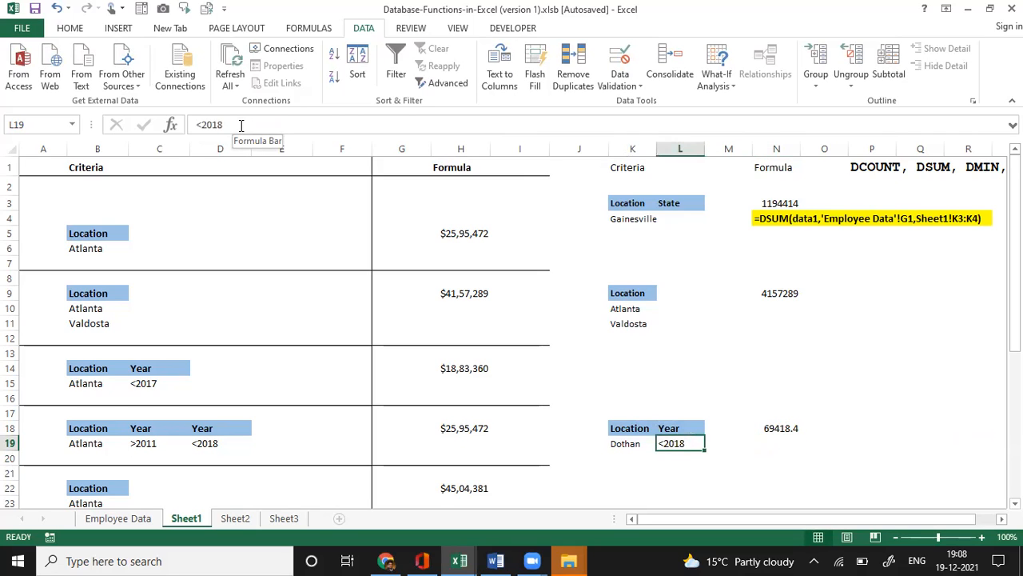
{"action": "type", "text": "2018"}
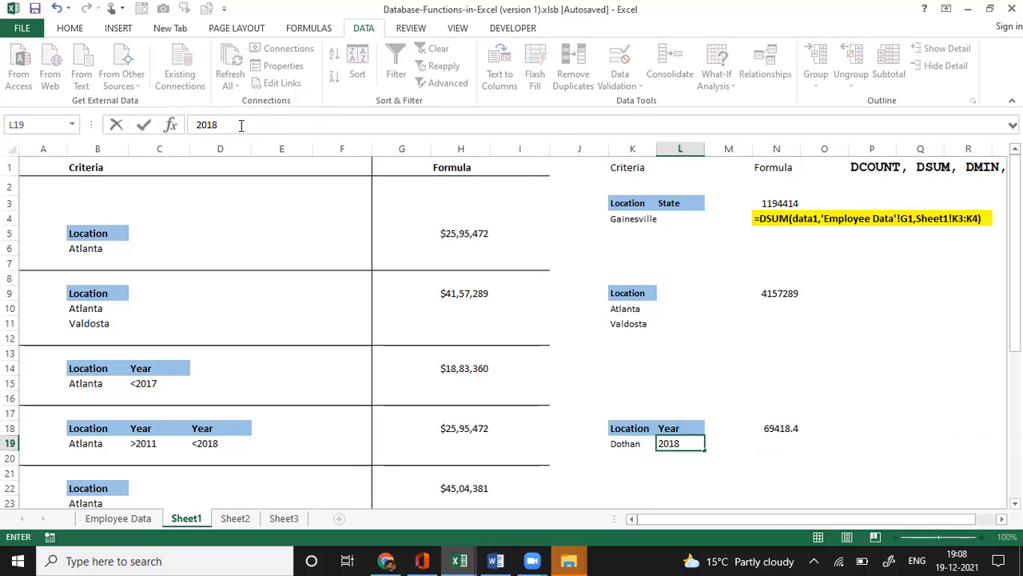
{"action": "key", "text": "Return"}
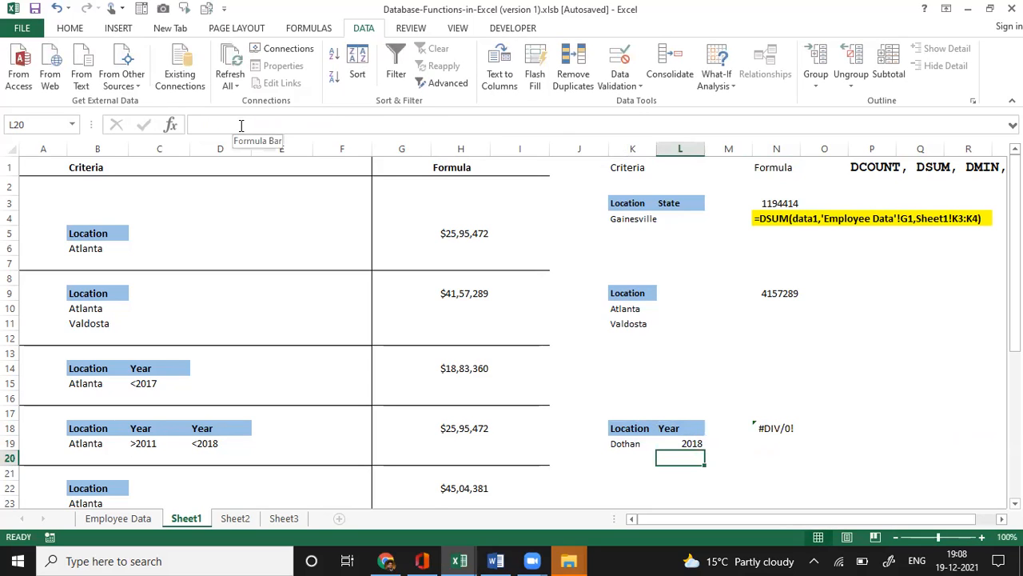
{"action": "key", "text": "Up"}
{"action": "type", "text": "2015"}
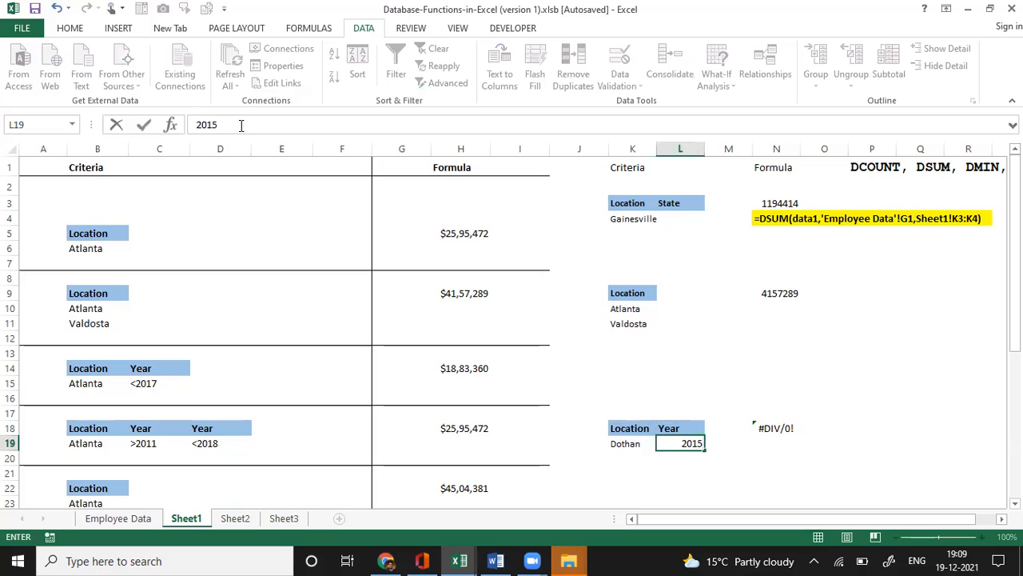
{"action": "key", "text": "Return"}
Set the Year criterion in L19 to the comparison <2019.
{"action": "key", "text": "Up"}
{"action": "type", "text": "<2019"}
{"action": "key", "text": "ctrl+Return"}
{"action": "key", "text": "Return"}
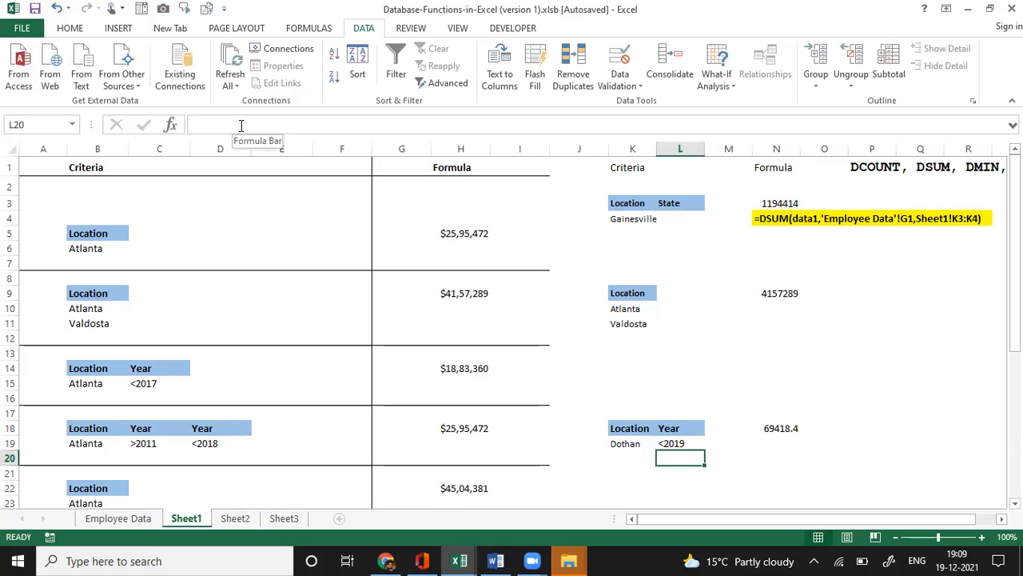
Examine the DAVERAGE formula in N18 and the full list of database functions in row 1.
{"action": "key", "text": "Up"}
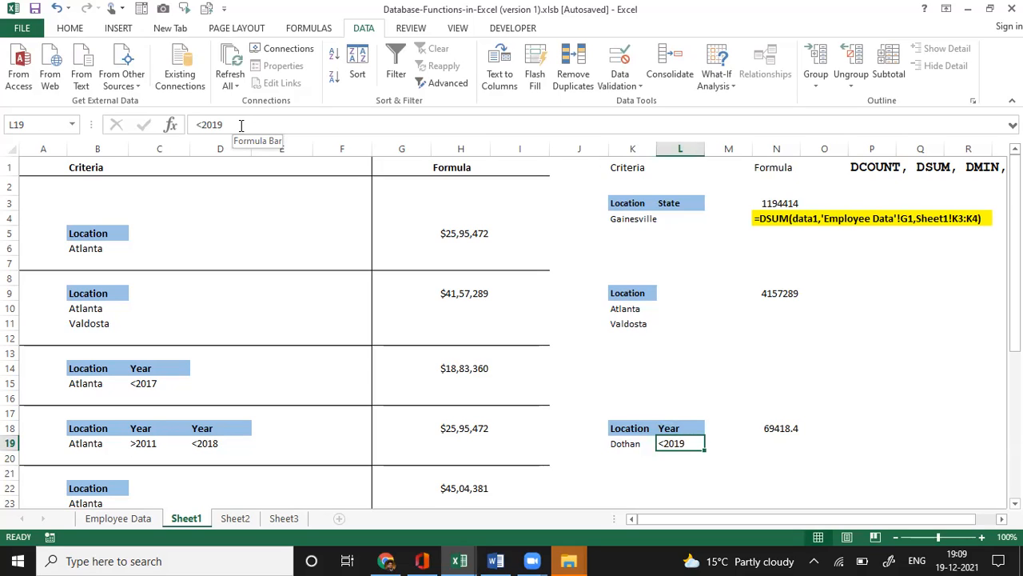
{"action": "key", "text": "Up"}
{"action": "key", "text": "Right"}
{"action": "key", "text": "Right"}
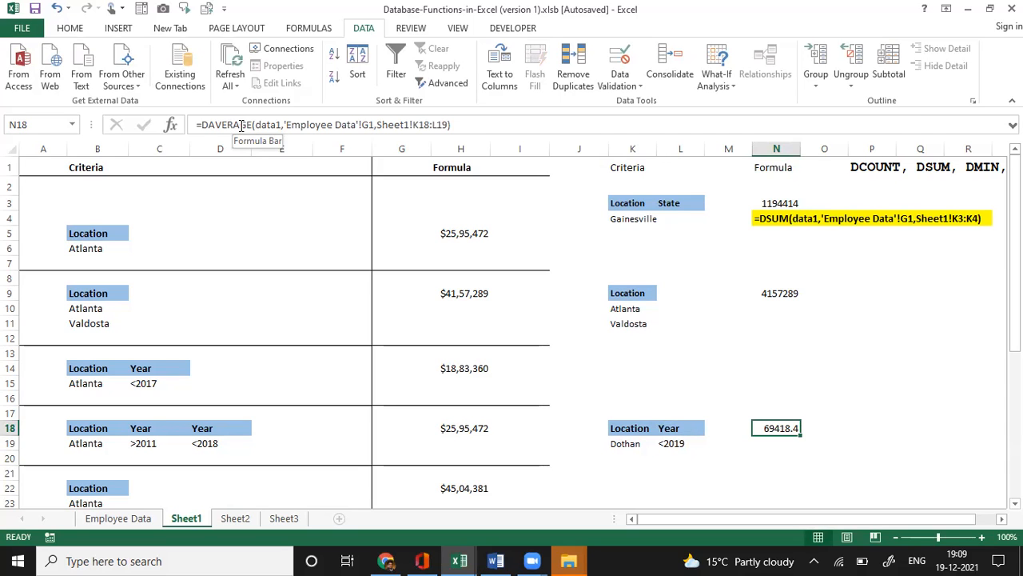
{"action": "key", "text": "Right"}
{"action": "key", "text": "Right"}
{"action": "key", "text": "Right"}
{"action": "key", "text": "Right"}
{"action": "key", "text": "Right"}
{"action": "key", "text": "Right"}
{"action": "key", "text": "Right"}
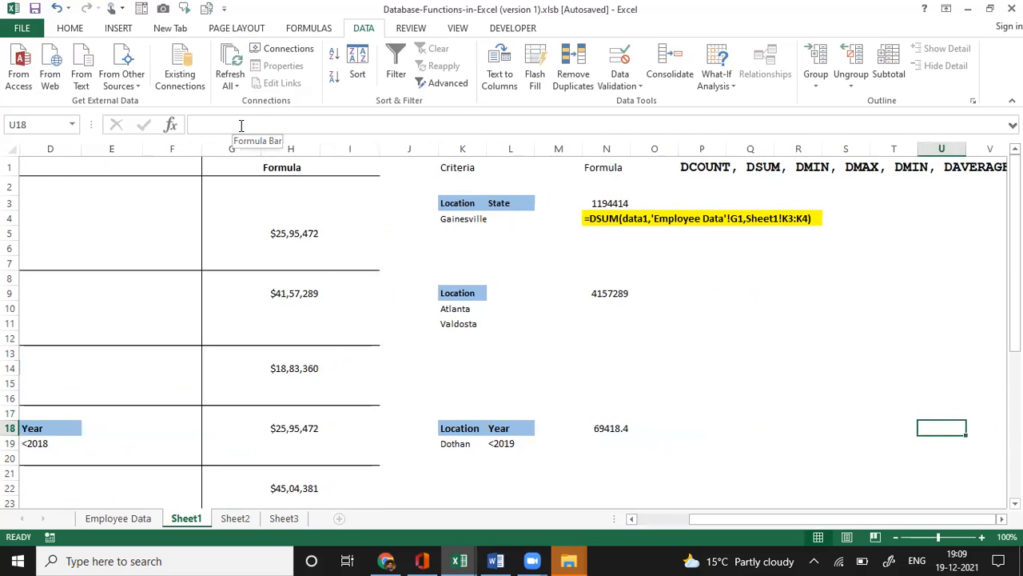
{"action": "key", "text": "Right"}
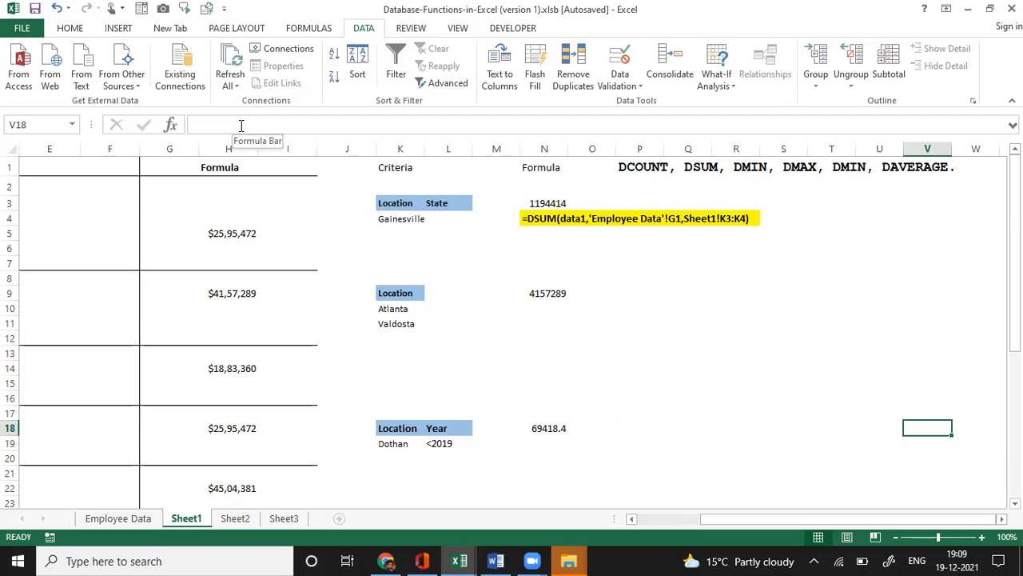
Examine the DSUM formula in cell N9.
{"action": "key", "text": "Left"}
{"action": "key", "text": "Left"}
{"action": "key", "text": "Left"}
{"action": "key", "text": "Left"}
{"action": "key", "text": "Left"}
{"action": "key", "text": "Left"}
{"action": "key", "text": "Up"}
{"action": "key", "text": "Up"}
{"action": "key", "text": "Up"}
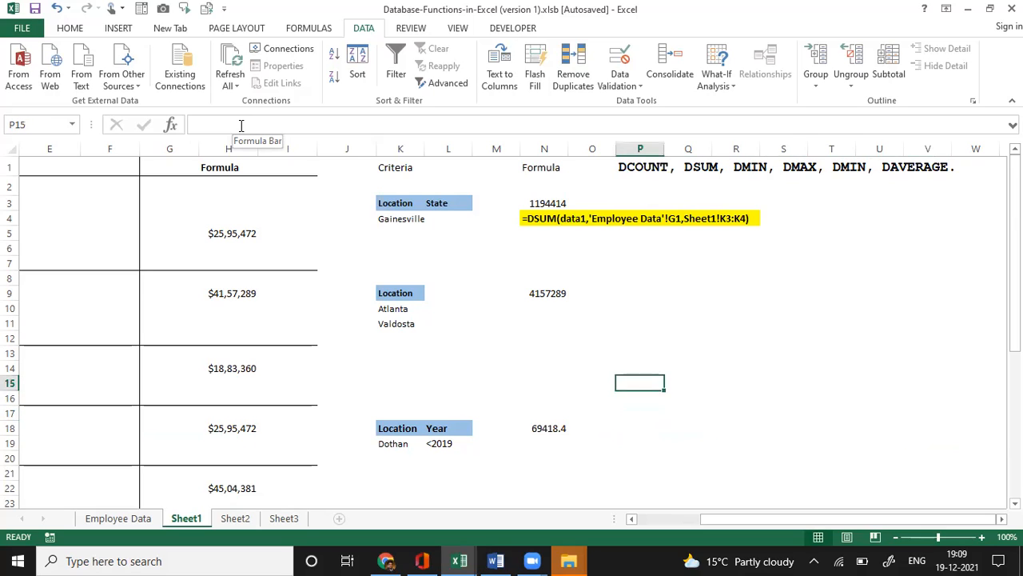
{"action": "key", "text": "Left"}
{"action": "key", "text": "Left"}
{"action": "key", "text": "Up"}
{"action": "key", "text": "Up"}
{"action": "key", "text": "Up"}
{"action": "key", "text": "Up"}
{"action": "key", "text": "Up"}
{"action": "key", "text": "Up"}
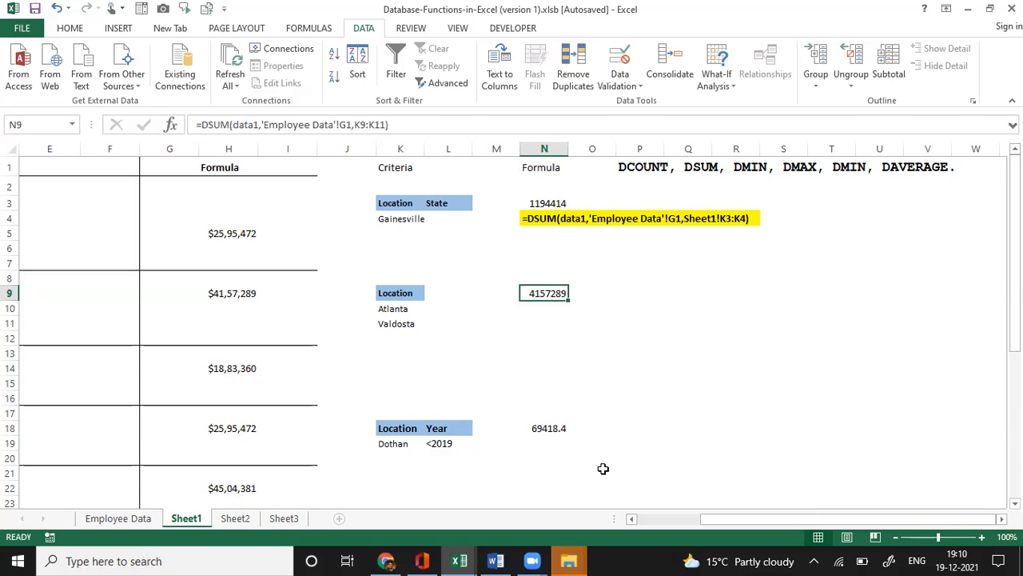
{"action": "left_click", "coordinate": [541, 349]}
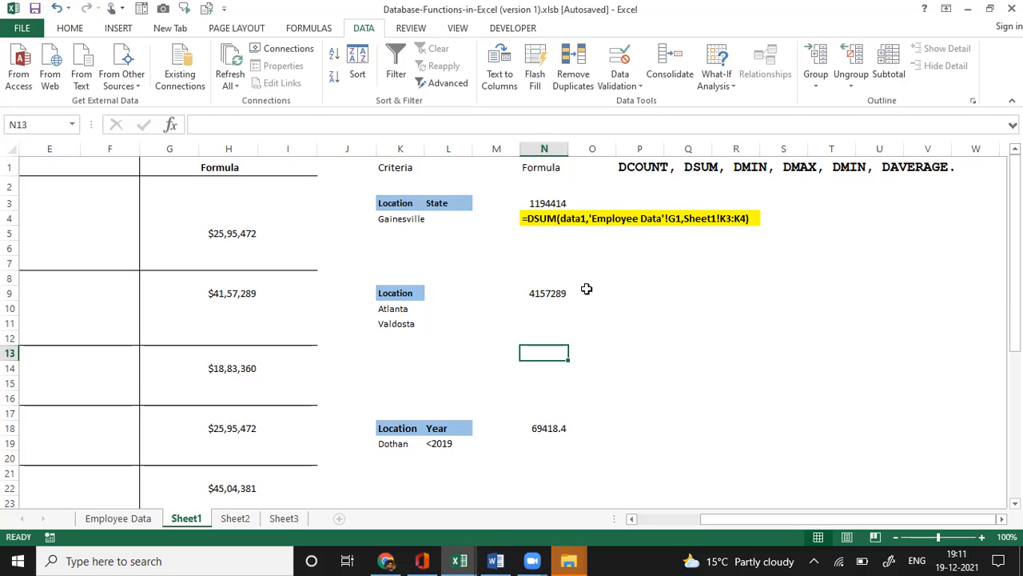
{"action": "left_click", "coordinate": [552, 295]}
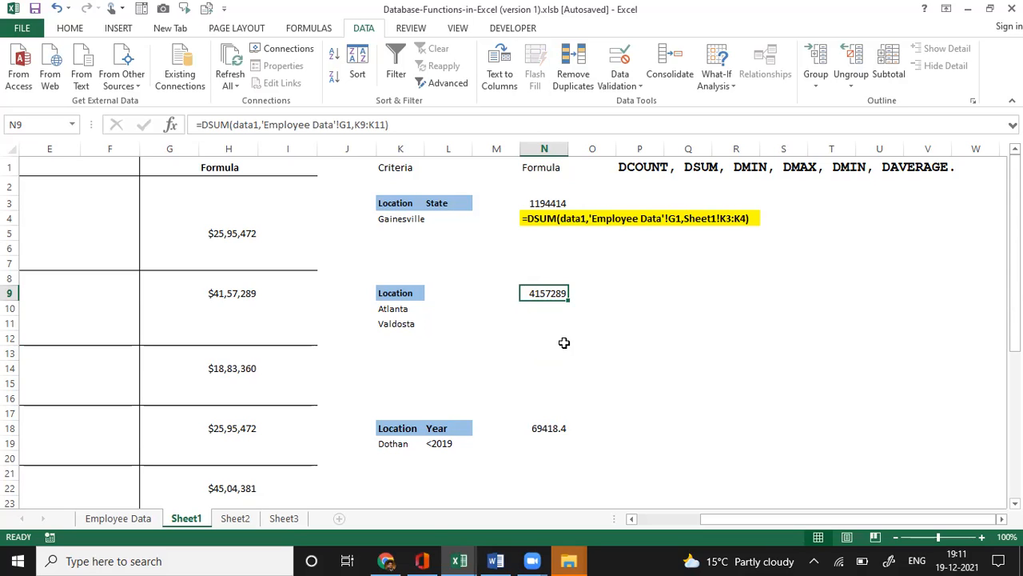
Examine the Location criteria in K10:K11 that belong to the DSUM formula in N9.
{"action": "left_click", "coordinate": [414, 308]}
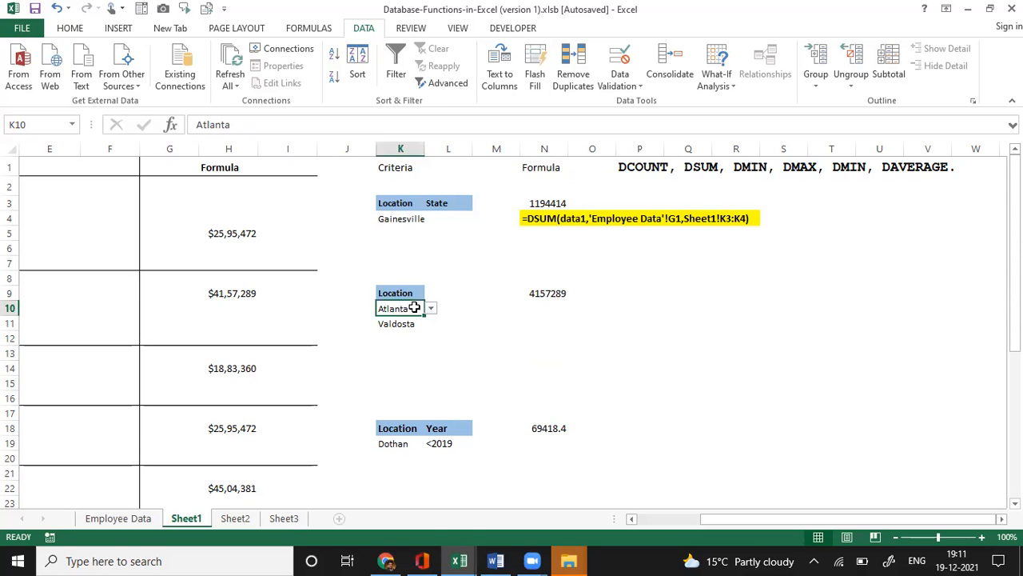
{"action": "key", "text": "Down"}
{"action": "key", "text": "Down"}
{"action": "key", "text": "Down"}
{"action": "key", "text": "Up"}
{"action": "key", "text": "Up"}
{"action": "key", "text": "Up"}
Open the Employee Data sheet and select the Hire Date cell B4 to view the source data.
{"action": "left_click", "coordinate": [119, 518]}
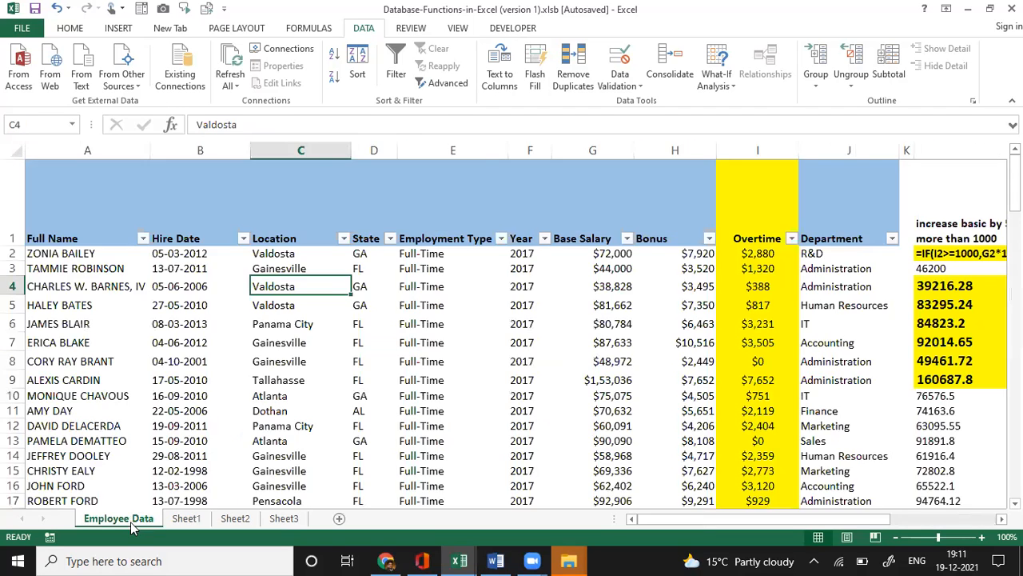
{"action": "key", "text": "Left"}
{"action": "key", "text": "Left"}
{"action": "key", "text": "Right"}
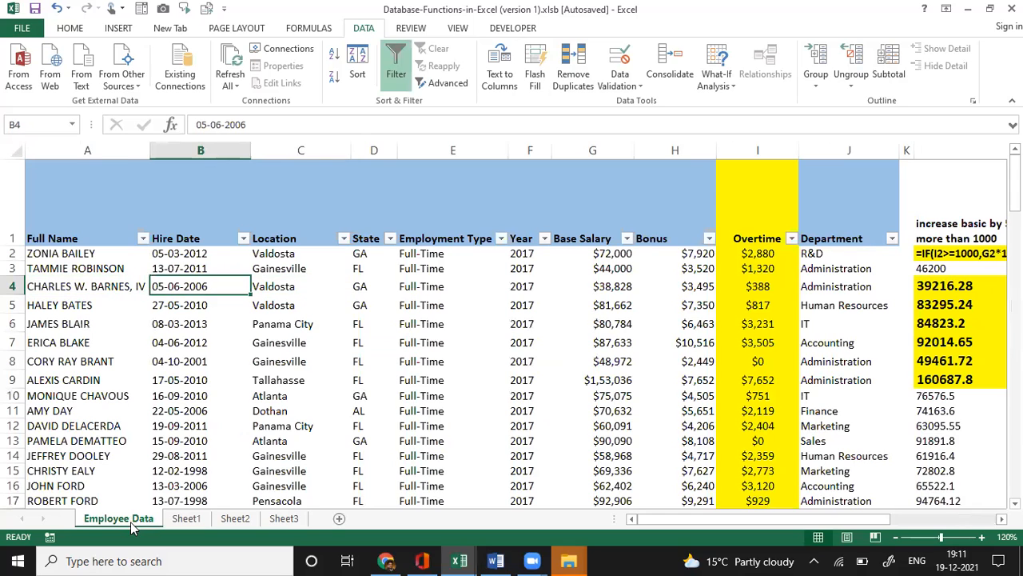
Examine the Base Salary and Bonus column headers of the employee data.
{"action": "key", "text": "Up"}
{"action": "key", "text": "Up"}
{"action": "key", "text": "Right"}
{"action": "key", "text": "Right"}
{"action": "key", "text": "Right"}
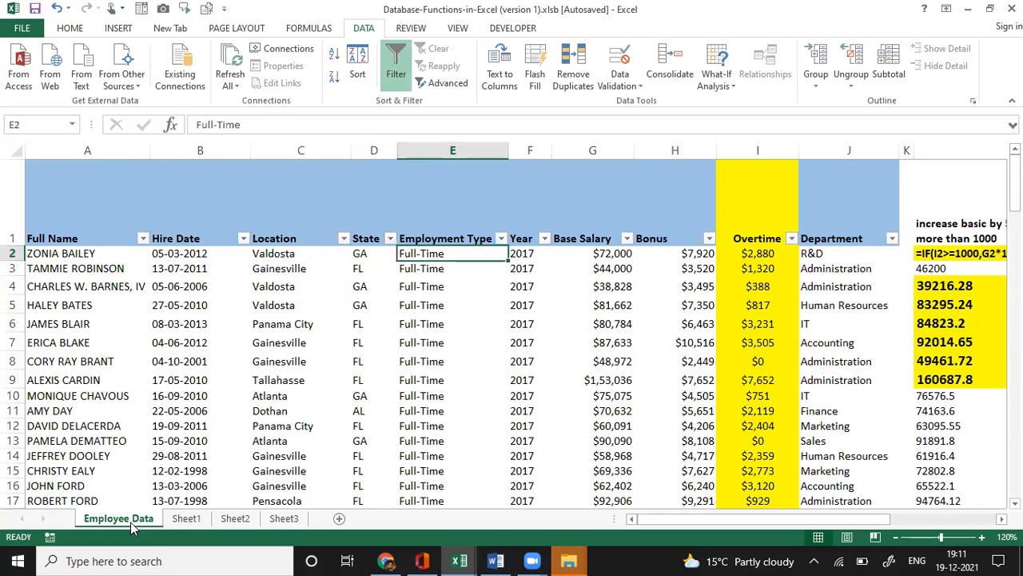
{"action": "key", "text": "Right"}
{"action": "key", "text": "Right"}
{"action": "key", "text": "Up"}
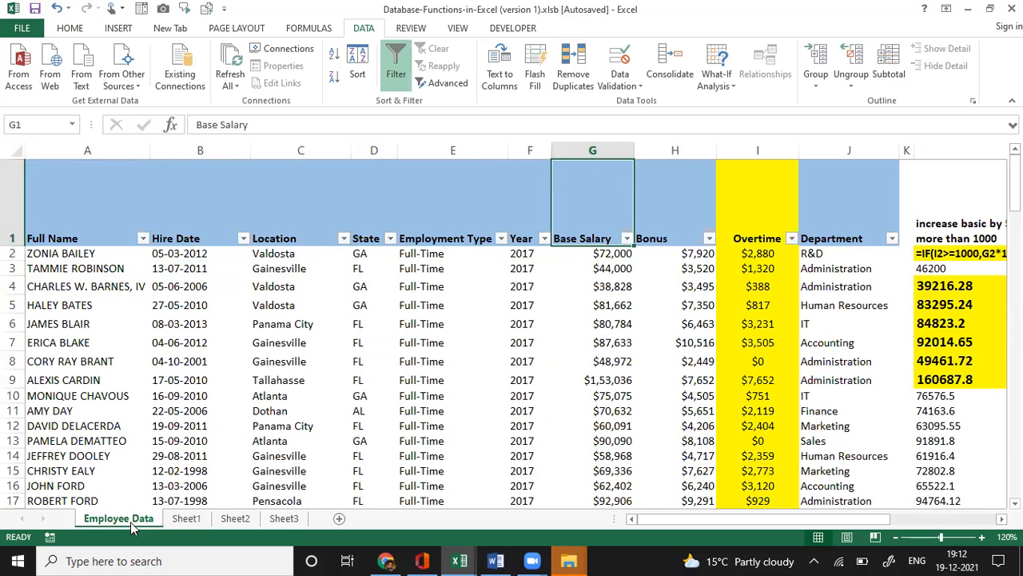
{"action": "key", "text": "Right"}
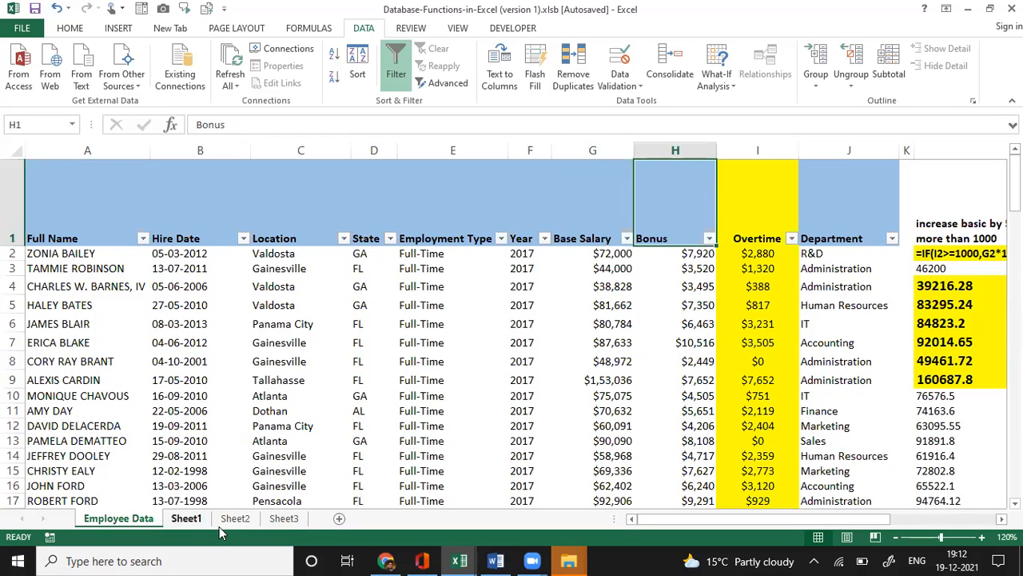
Return to Sheet1 and examine the criteria blocks in columns B to E down to row 40.
{"action": "left_click", "coordinate": [186, 518]}
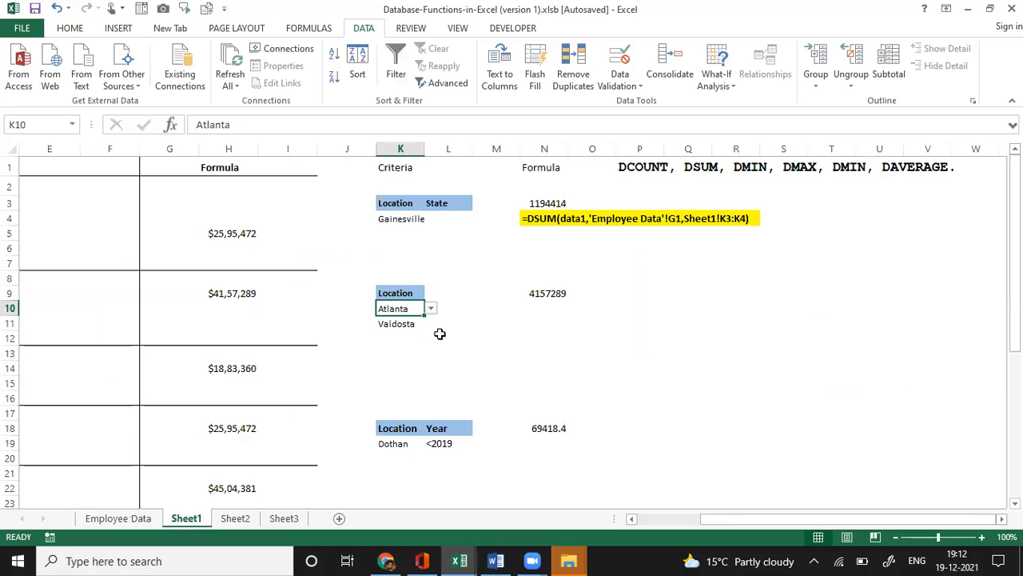
{"action": "left_click", "coordinate": [440, 334]}
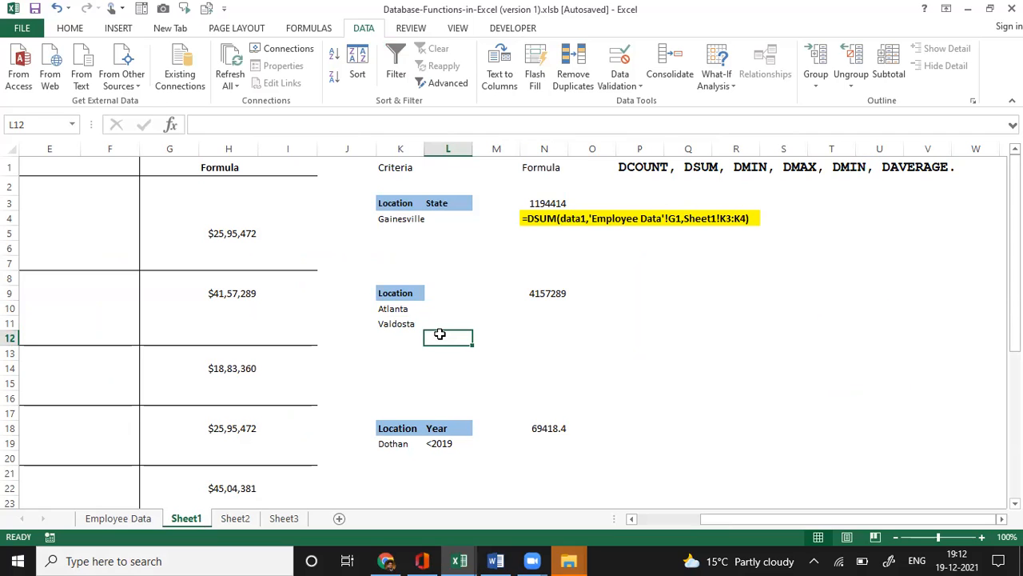
{"action": "key", "text": "Left"}
{"action": "key", "text": "Left"}
{"action": "key", "text": "Left"}
{"action": "key", "text": "Left"}
{"action": "key", "text": "Left"}
{"action": "key", "text": "Left"}
{"action": "key", "text": "Left"}
{"action": "key", "text": "Left"}
{"action": "key", "text": "Left"}
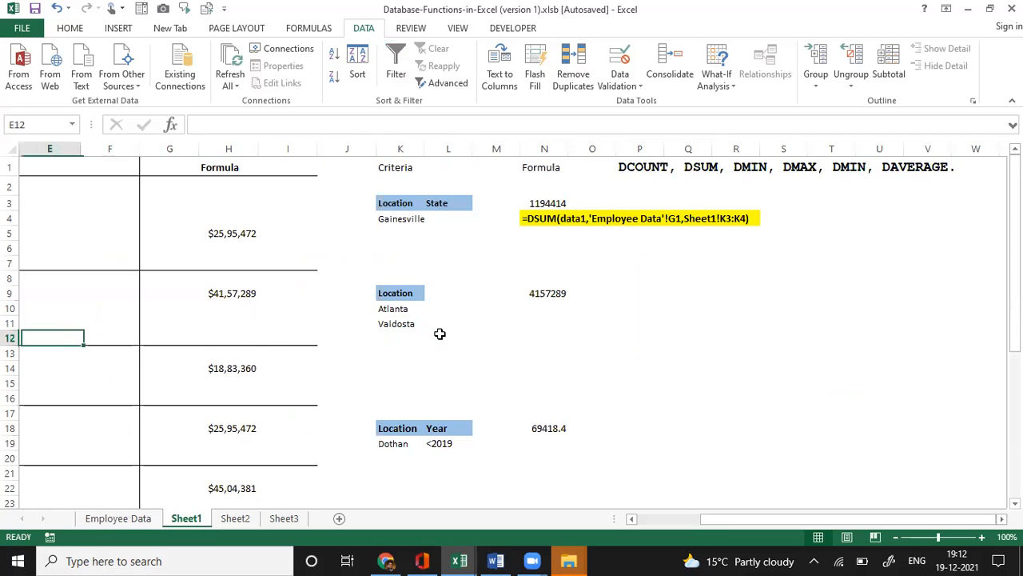
{"action": "key", "text": "Left"}
{"action": "key", "text": "Left"}
{"action": "key", "text": "Down"}
{"action": "key", "text": "Down"}
{"action": "key", "text": "Down"}
{"action": "key", "text": "Down"}
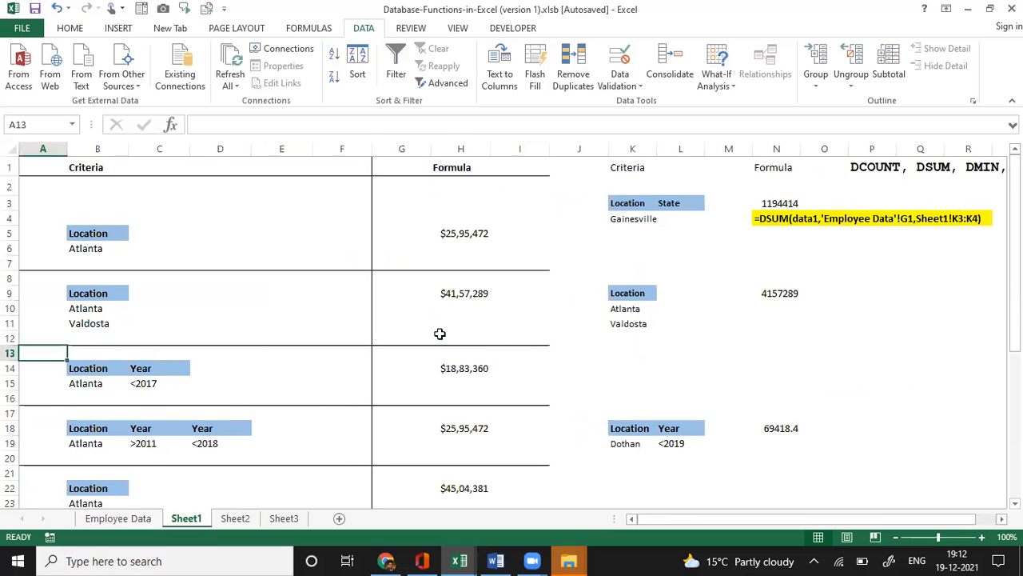
{"action": "key", "text": "Down"}
{"action": "key", "text": "Down"}
{"action": "key", "text": "Down"}
{"action": "key", "text": "Down"}
{"action": "key", "text": "Down"}
{"action": "key", "text": "Down"}
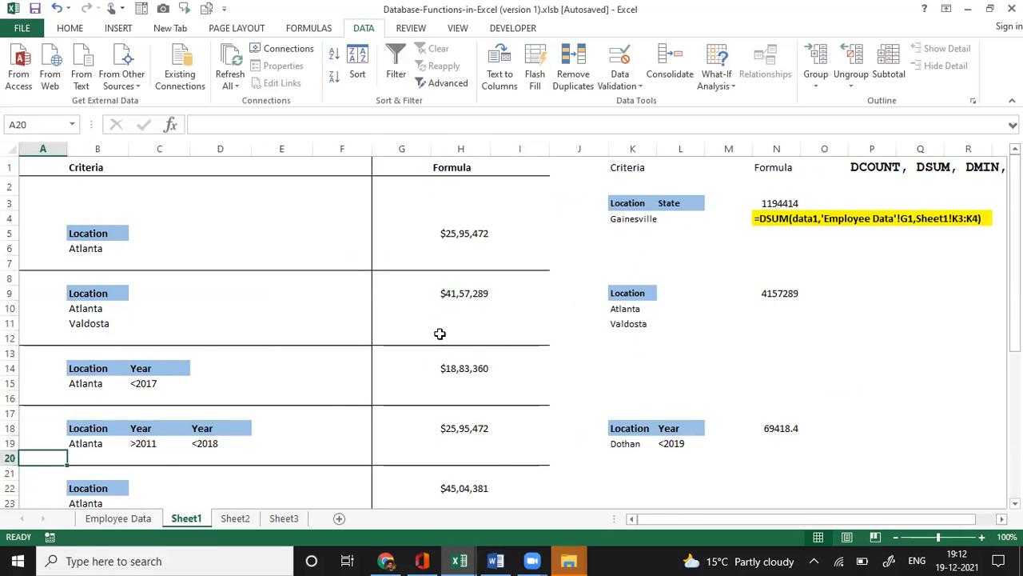
{"action": "key", "text": "Down"}
{"action": "key", "text": "Down"}
{"action": "key", "text": "Down"}
{"action": "key", "text": "Down"}
{"action": "key", "text": "Down"}
{"action": "key", "text": "Down"}
{"action": "key", "text": "Down"}
{"action": "key", "text": "Down"}
{"action": "key", "text": "Down"}
{"action": "key", "text": "Down"}
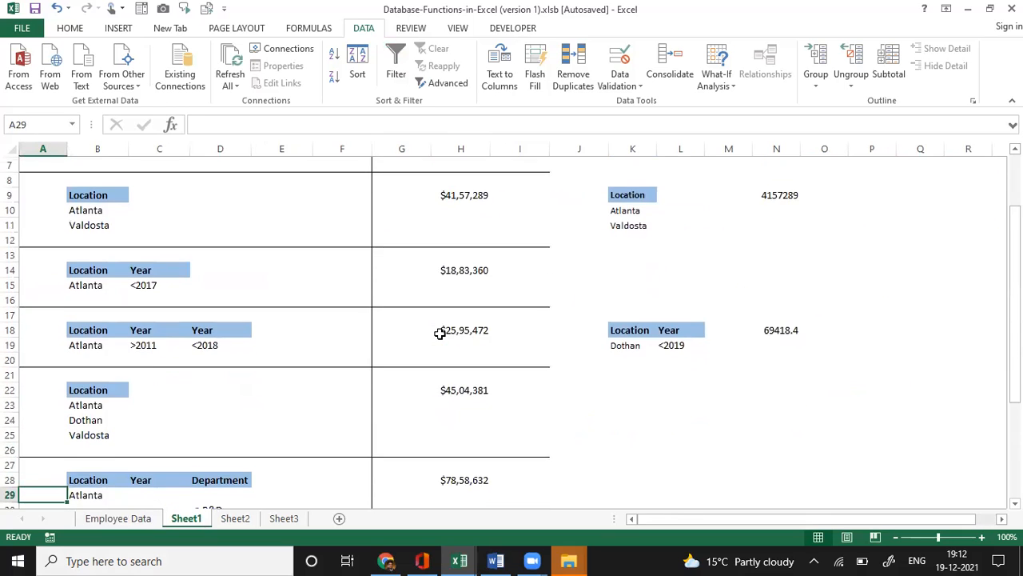
{"action": "key", "text": "Down"}
{"action": "key", "text": "Down"}
{"action": "key", "text": "Down"}
{"action": "key", "text": "Down"}
{"action": "key", "text": "Down"}
{"action": "key", "text": "Down"}
{"action": "key", "text": "Down"}
{"action": "key", "text": "Down"}
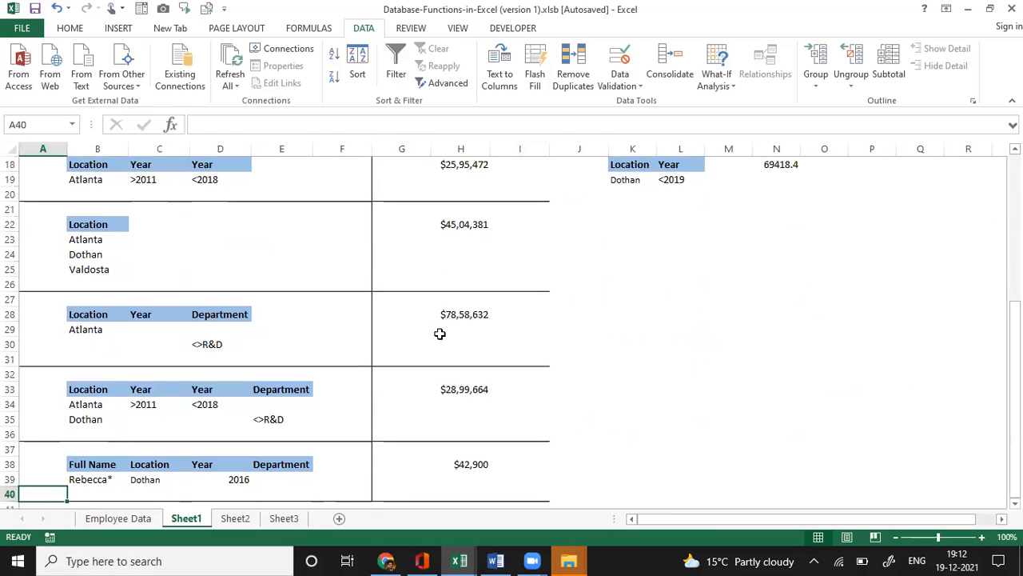
Examine the <>R&D department criterion in cell D30.
{"action": "key", "text": "Up"}
{"action": "key", "text": "Up"}
{"action": "key", "text": "Up"}
{"action": "key", "text": "Right"}
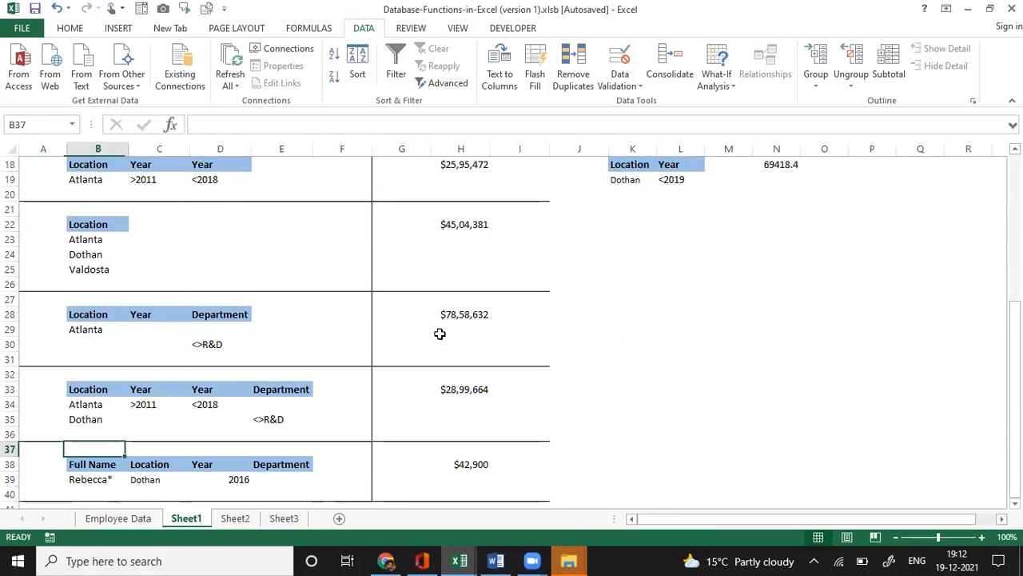
{"action": "key", "text": "Right"}
{"action": "key", "text": "Right"}
{"action": "key", "text": "Right"}
{"action": "key", "text": "Up"}
{"action": "key", "text": "Up"}
{"action": "key", "text": "Up"}
{"action": "key", "text": "Up"}
{"action": "key", "text": "Up"}
{"action": "key", "text": "Up"}
{"action": "key", "text": "Left"}
{"action": "key", "text": "Up"}
{"action": "key", "text": "Up"}
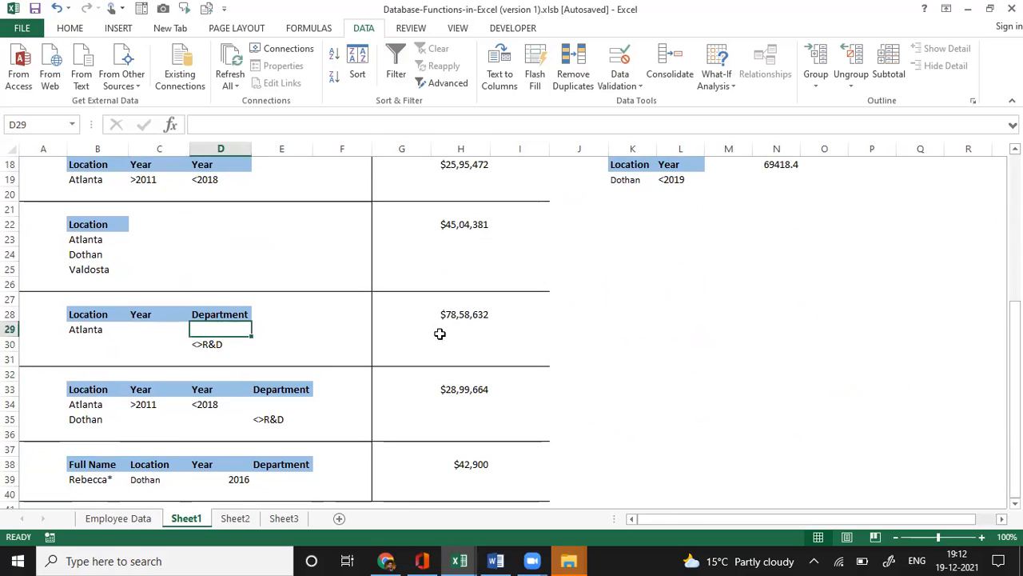
{"action": "key", "text": "Down"}
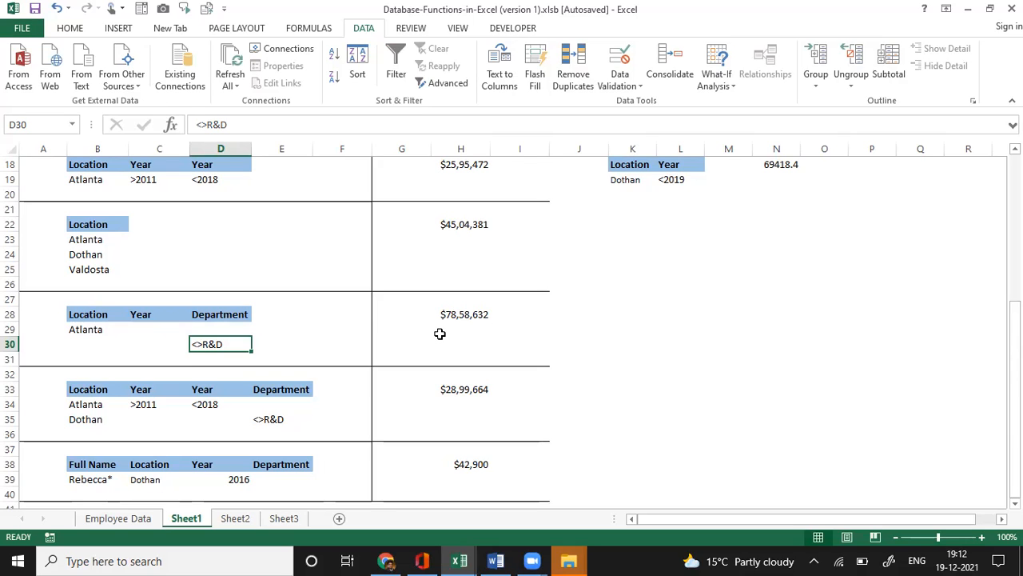
Examine the list of database function names in row 1, beside the Formula heading.
{"action": "key", "text": "Up"}
{"action": "key", "text": "Up"}
{"action": "key", "text": "Up"}
{"action": "key", "text": "Up"}
{"action": "key", "text": "Up"}
{"action": "key", "text": "Up"}
{"action": "key", "text": "Up"}
{"action": "key", "text": "Up"}
{"action": "key", "text": "Up"}
{"action": "key", "text": "Up"}
{"action": "key", "text": "Up"}
{"action": "key", "text": "Up"}
{"action": "key", "text": "Up"}
{"action": "key", "text": "Up"}
{"action": "key", "text": "Up"}
{"action": "key", "text": "Up"}
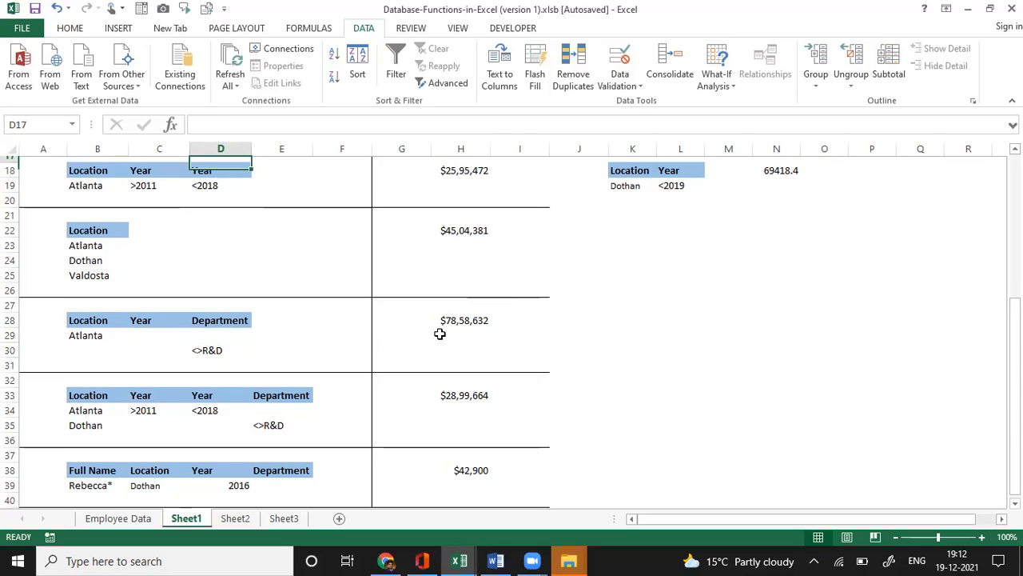
{"action": "key", "text": "Up"}
{"action": "key", "text": "Up"}
{"action": "key", "text": "Up"}
{"action": "key", "text": "Up"}
{"action": "key", "text": "Up"}
{"action": "key", "text": "Up"}
{"action": "key", "text": "Up"}
{"action": "key", "text": "Up"}
{"action": "key", "text": "Up"}
{"action": "key", "text": "Up"}
{"action": "key", "text": "Up"}
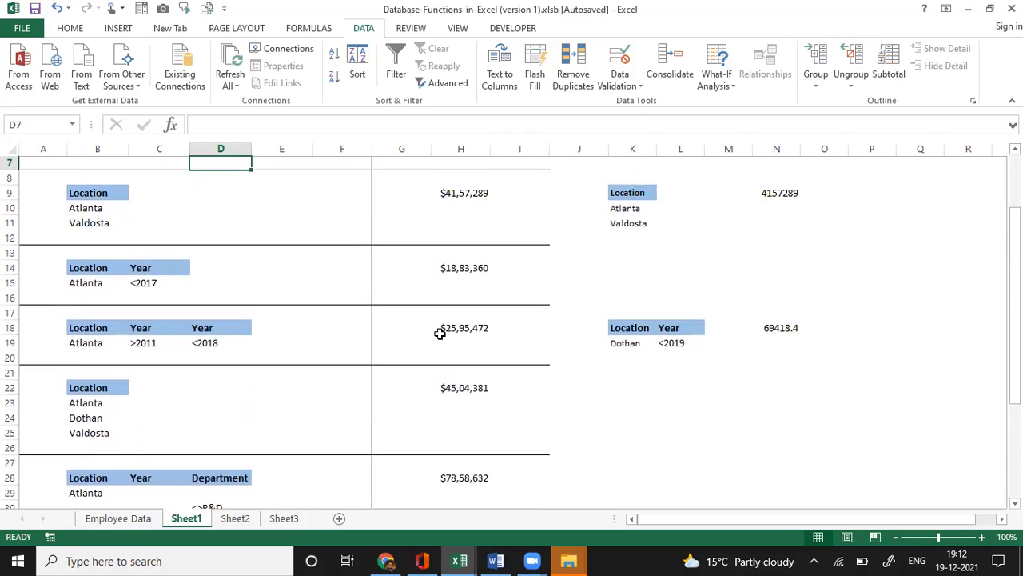
{"action": "key", "text": "Up"}
{"action": "key", "text": "Up"}
{"action": "key", "text": "Right"}
{"action": "key", "text": "Right"}
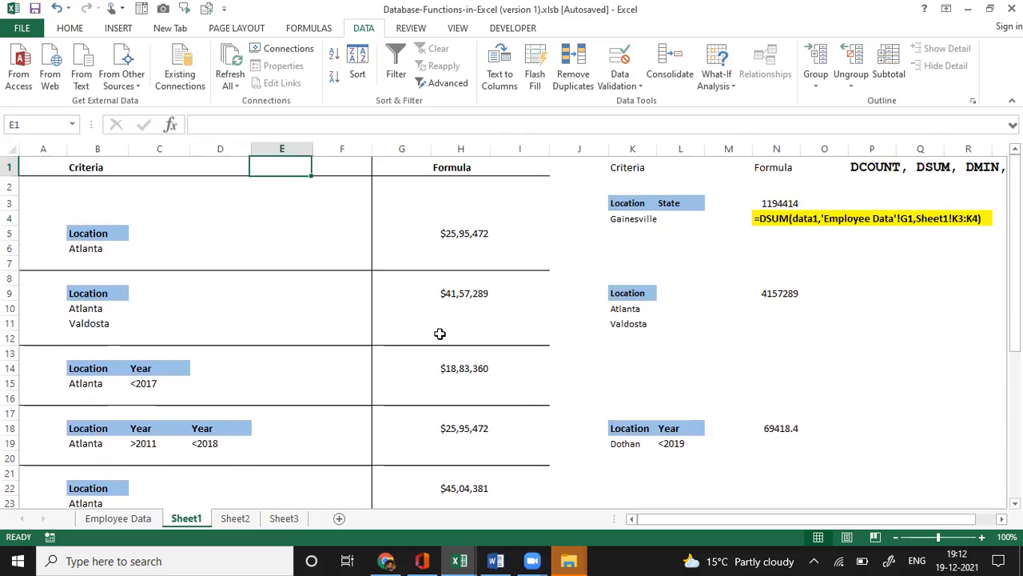
{"action": "key", "text": "Right"}
{"action": "key", "text": "Right"}
{"action": "key", "text": "Right"}
{"action": "key", "text": "Right"}
{"action": "key", "text": "Right"}
{"action": "key", "text": "Right"}
{"action": "key", "text": "Right"}
{"action": "key", "text": "Right"}
{"action": "key", "text": "Right"}
{"action": "key", "text": "Right"}
{"action": "key", "text": "Right"}
{"action": "key", "text": "Right"}
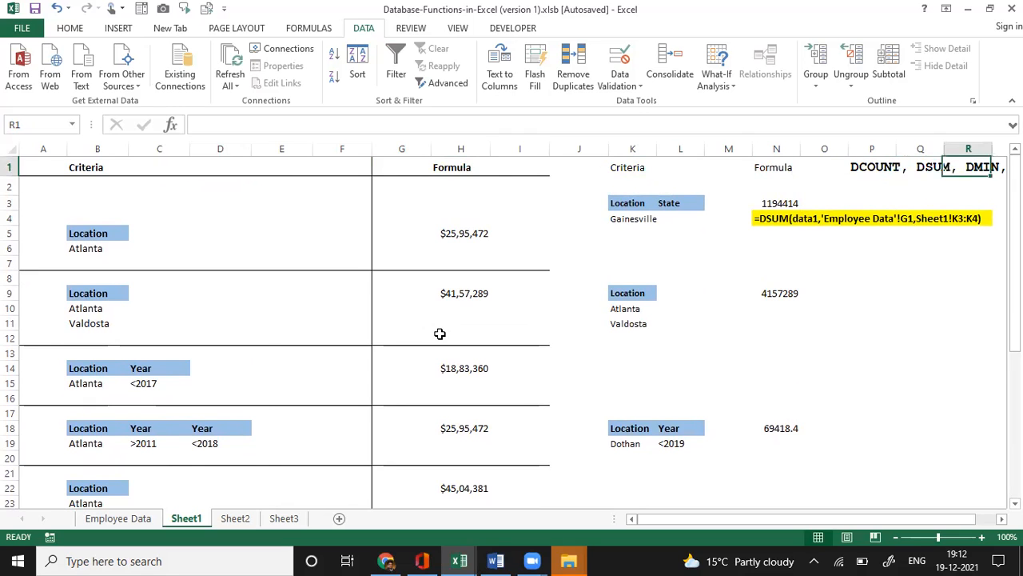
{"action": "key", "text": "Right"}
{"action": "key", "text": "Right"}
{"action": "key", "text": "Right"}
{"action": "key", "text": "Right"}
{"action": "key", "text": "Right"}
{"action": "key", "text": "Left"}
{"action": "key", "text": "Left"}
{"action": "key", "text": "Left"}
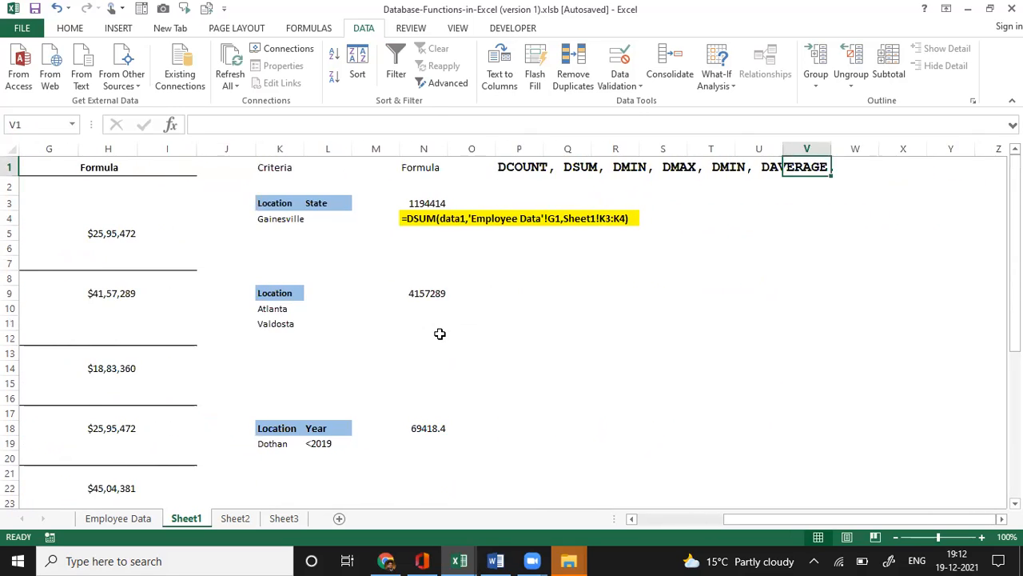
{"action": "key", "text": "Left"}
{"action": "key", "text": "Left"}
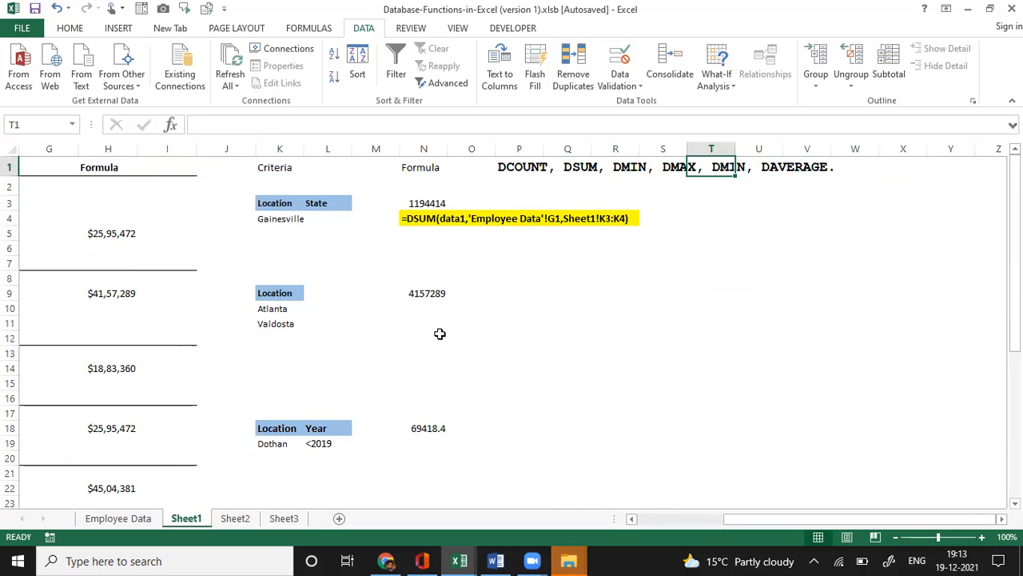
{"action": "left_click", "coordinate": [441, 251]}
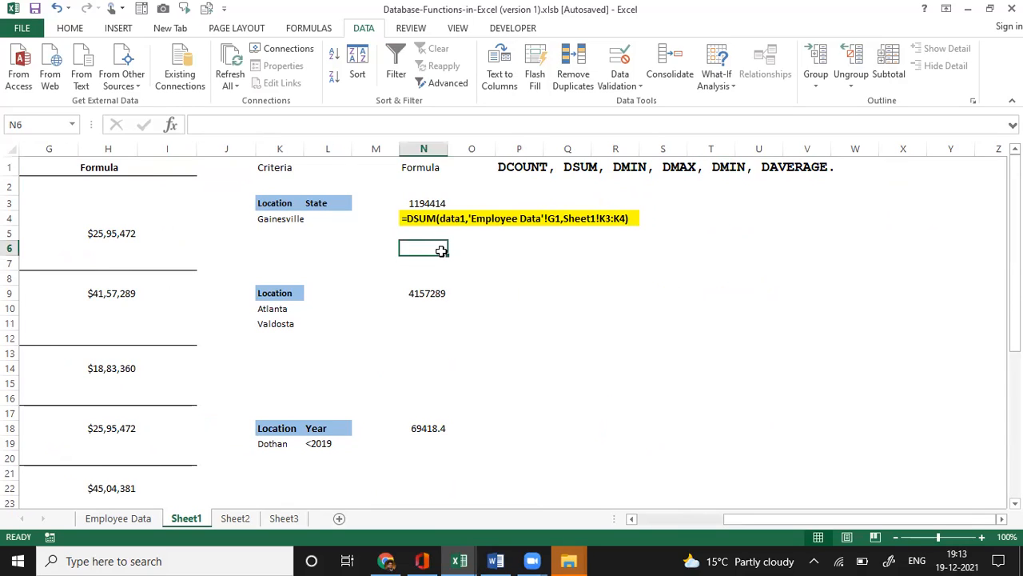
{"action": "key", "text": "Down"}
{"action": "key", "text": "Down"}
{"action": "key", "text": "Down"}
{"action": "key", "text": "Down"}
{"action": "key", "text": "Down"}
{"action": "key", "text": "Up"}
{"action": "key", "text": "Up"}
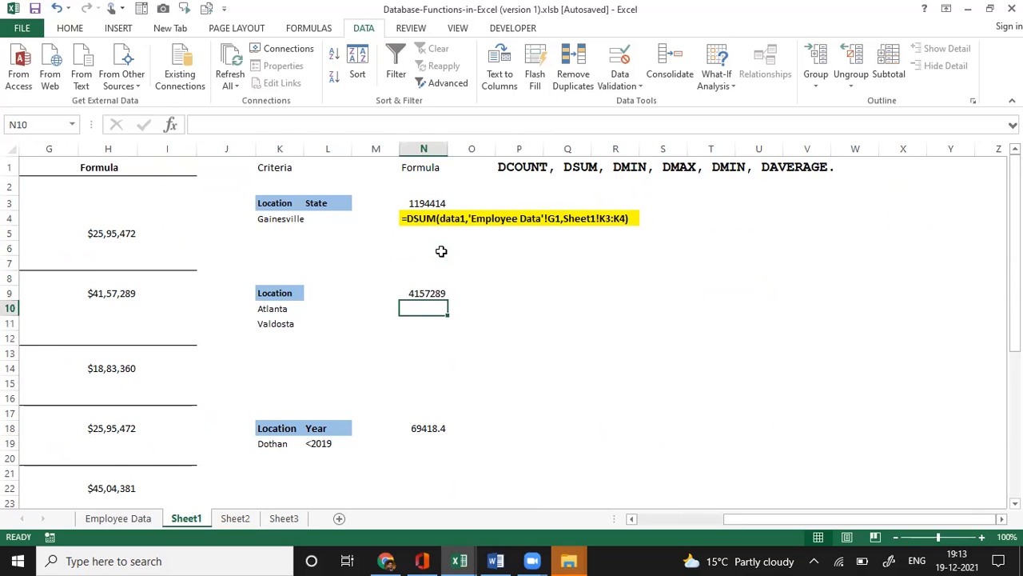
{"action": "key", "text": "Down"}
{"action": "key", "text": "Down"}
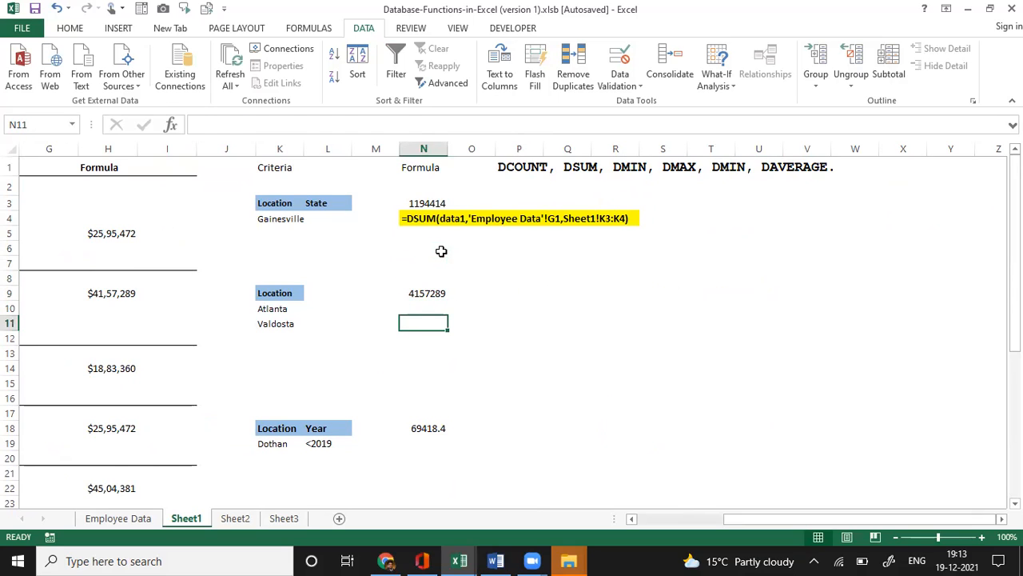
{"action": "type", "text": "=dcount("}
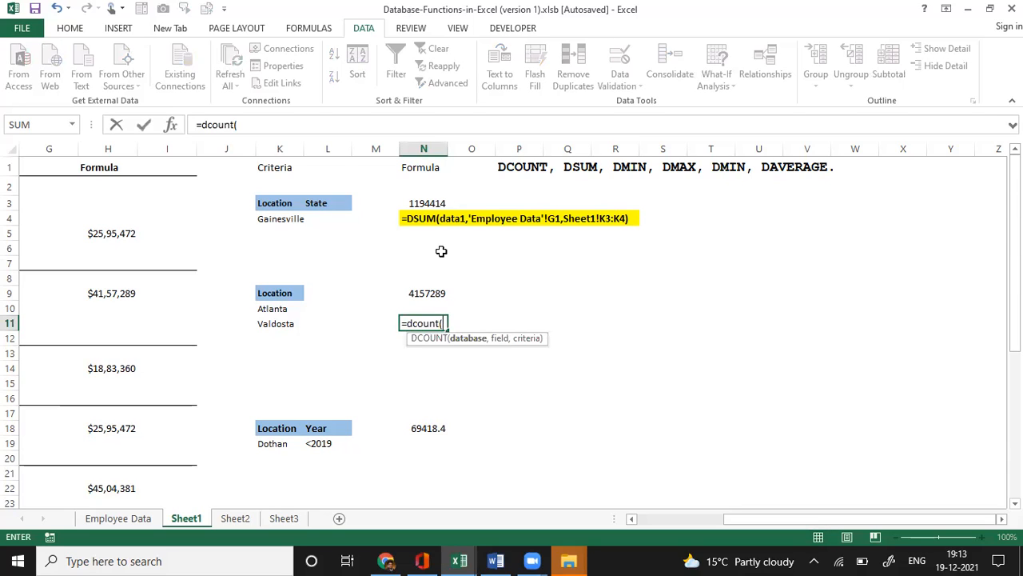
{"action": "left_click_drag", "start_coordinate": [408, 322], "coordinate": [464, 317]}
{"action": "type", "text": "dm"}
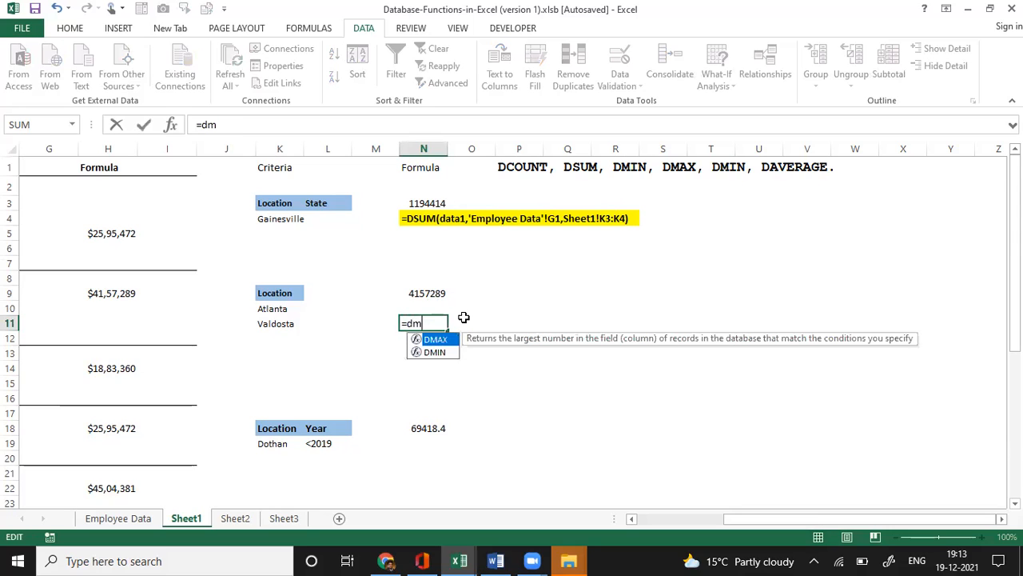
{"action": "type", "text": "in("}
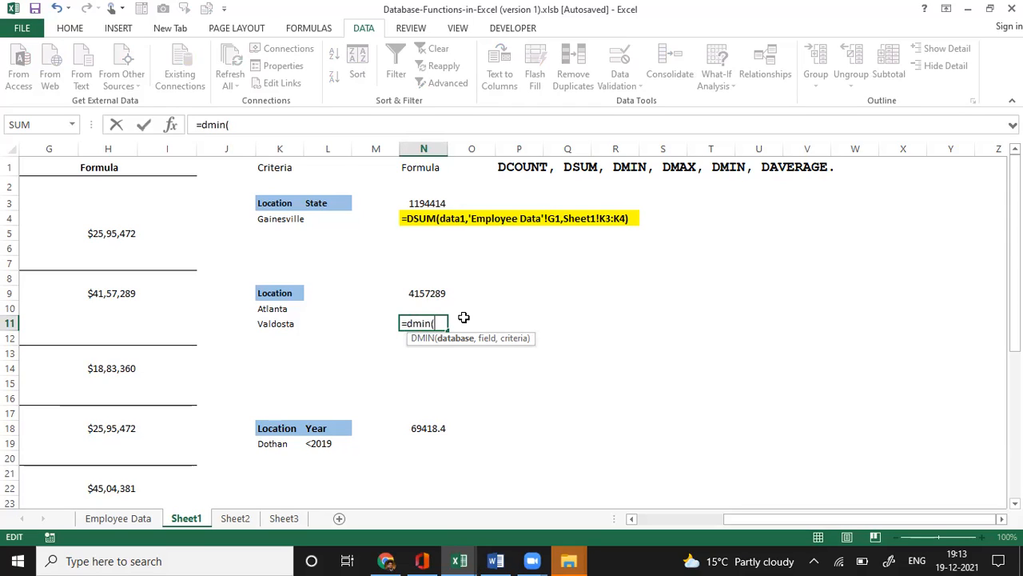
{"action": "key", "text": "Escape"}
Copy the Bonus header from H1 of the Employee Data sheet into cell K13 of Sheet1.
{"action": "key", "text": "Down"}
{"action": "key", "text": "Down"}
{"action": "key", "text": "Left"}
{"action": "key", "text": "Left"}
{"action": "key", "text": "Left"}
{"action": "key", "text": "Left"}
{"action": "key", "text": "Right"}
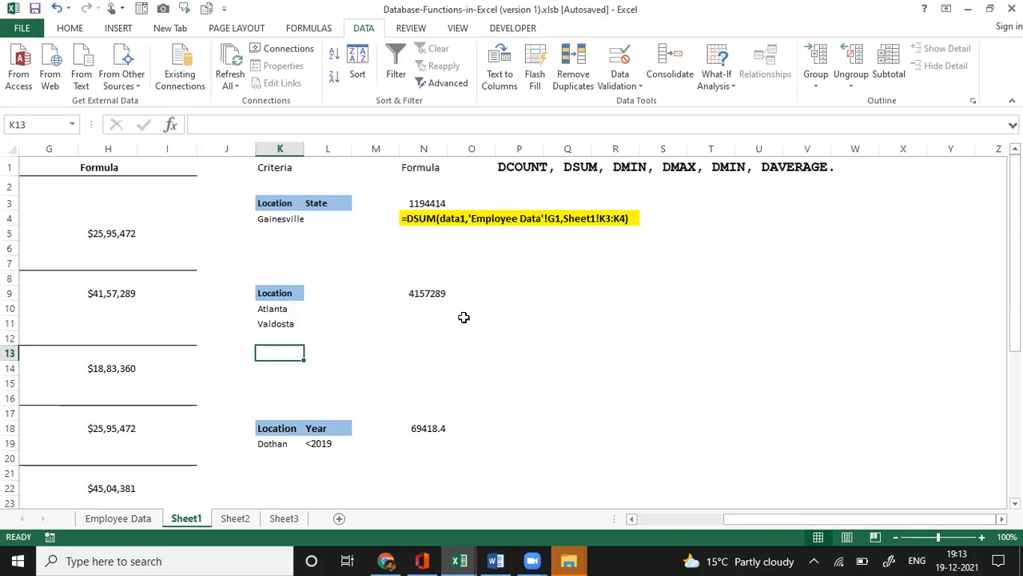
{"action": "left_click", "coordinate": [146, 519]}
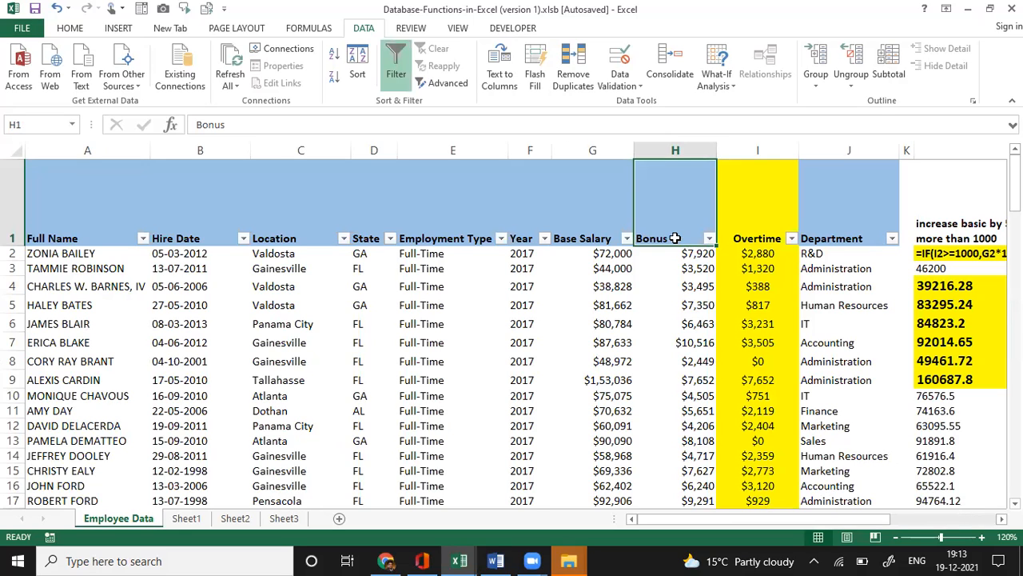
{"action": "key", "text": "ctrl+c"}
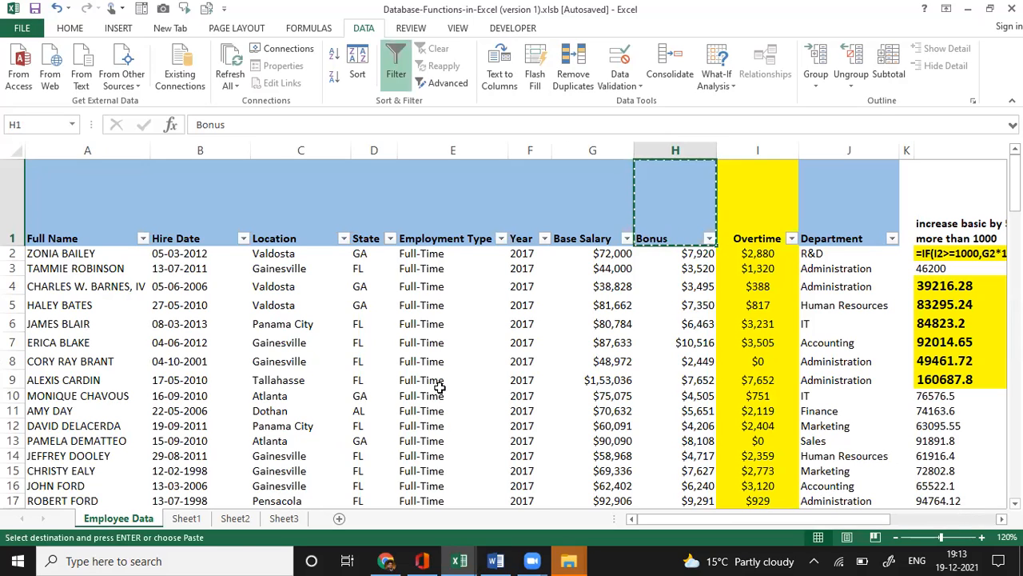
{"action": "left_click", "coordinate": [187, 519]}
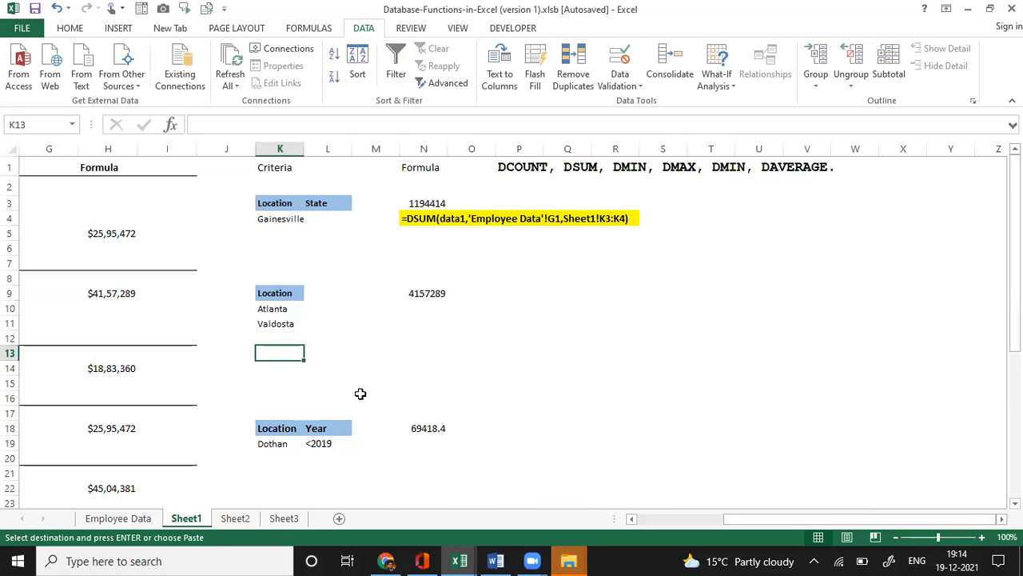
{"action": "key", "text": "ctrl+v"}
Enter the criterion <=1000 under the Bonus header in cell K14.
{"action": "key", "text": "Down"}
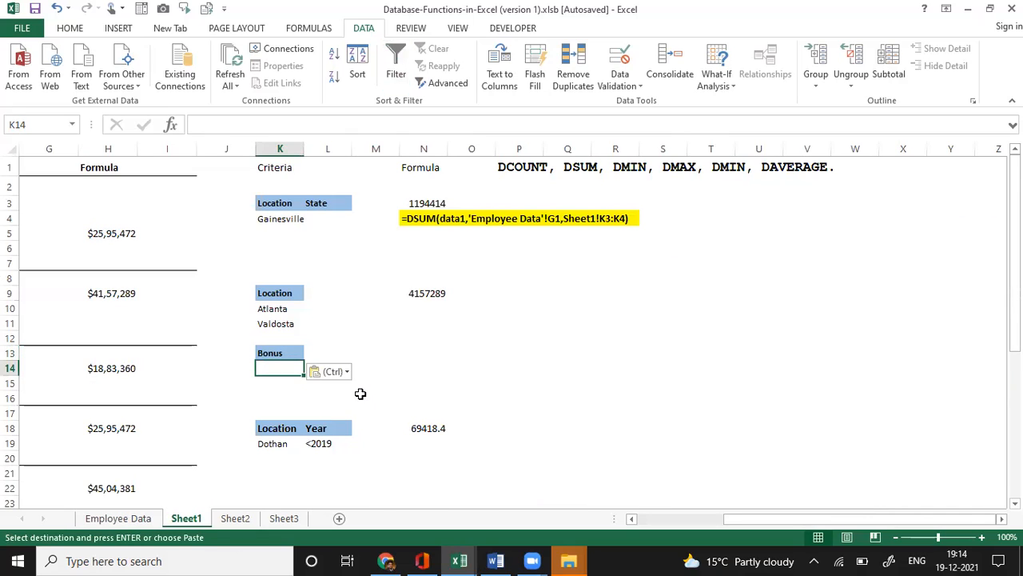
{"action": "type", "text": "<"}
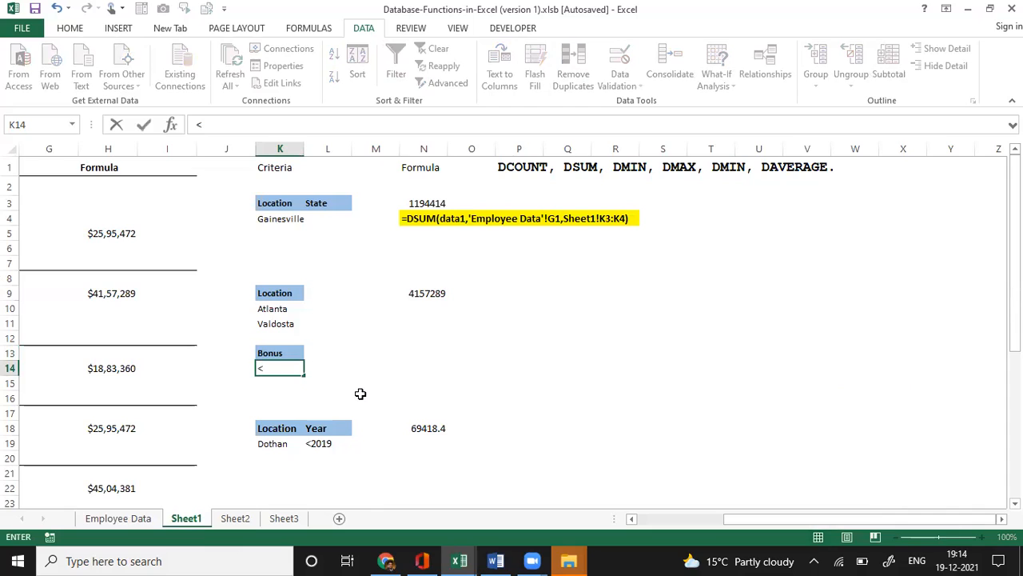
{"action": "type", "text": "=1000"}
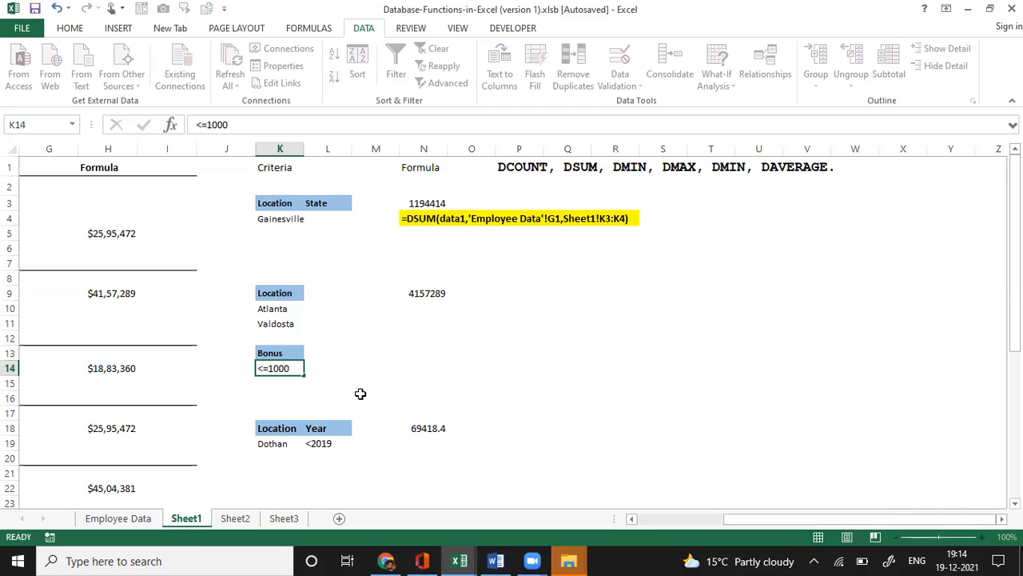
Start a DCOUNT formula in cell N13 of Sheet1 with data1 as the database.
{"action": "key", "text": "Up"}
{"action": "key", "text": "Right"}
{"action": "key", "text": "Right"}
{"action": "key", "text": "Right"}
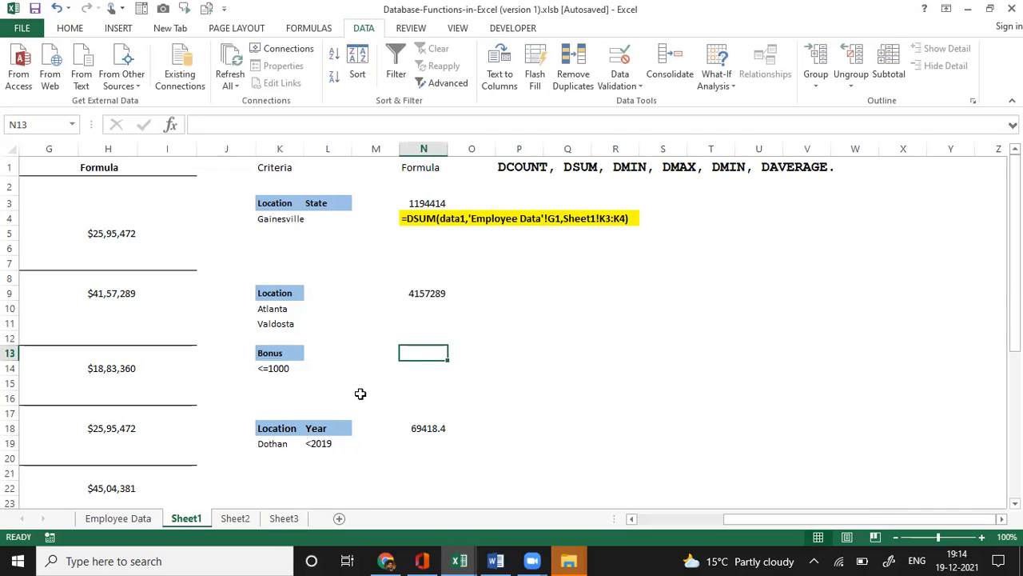
{"action": "type", "text": "="}
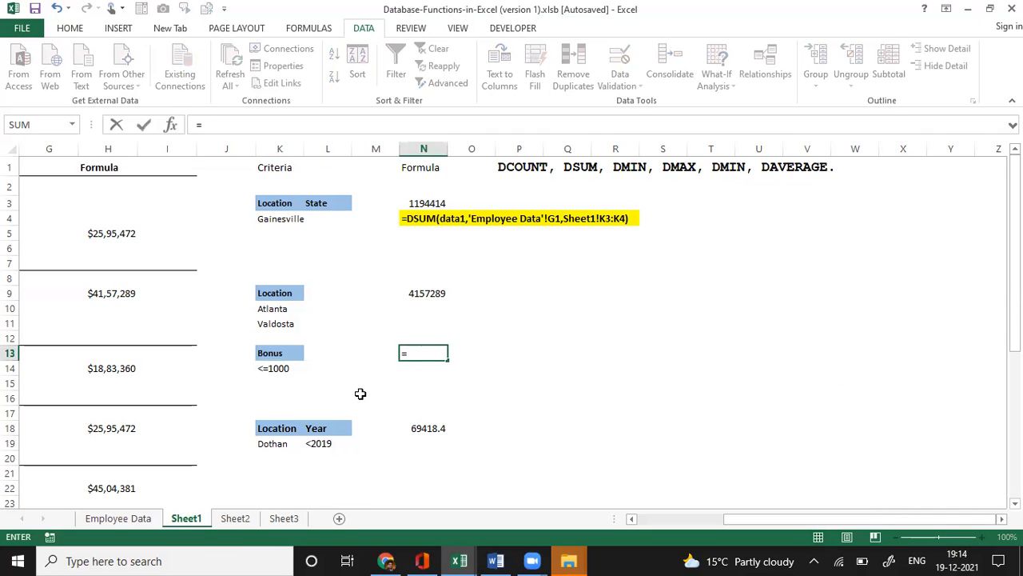
{"action": "type", "text": "dcou"}
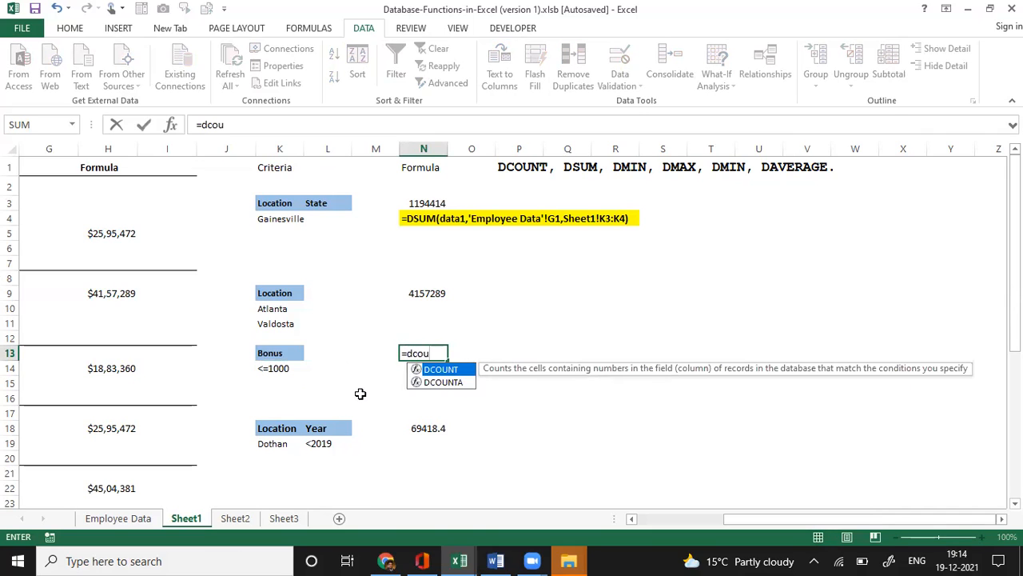
{"action": "double_click", "coordinate": [457, 372]}
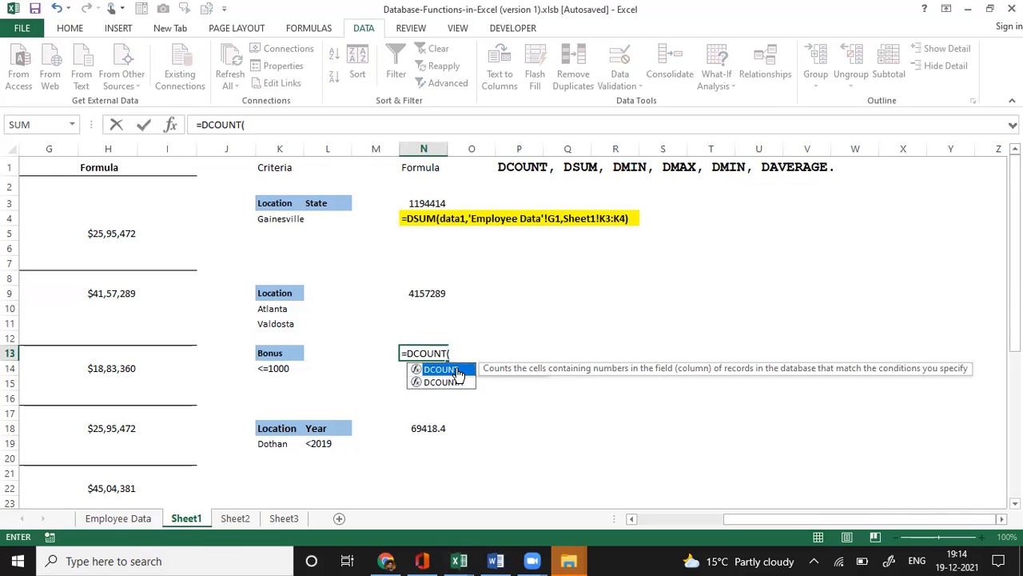
{"action": "type", "text": "data1,"}
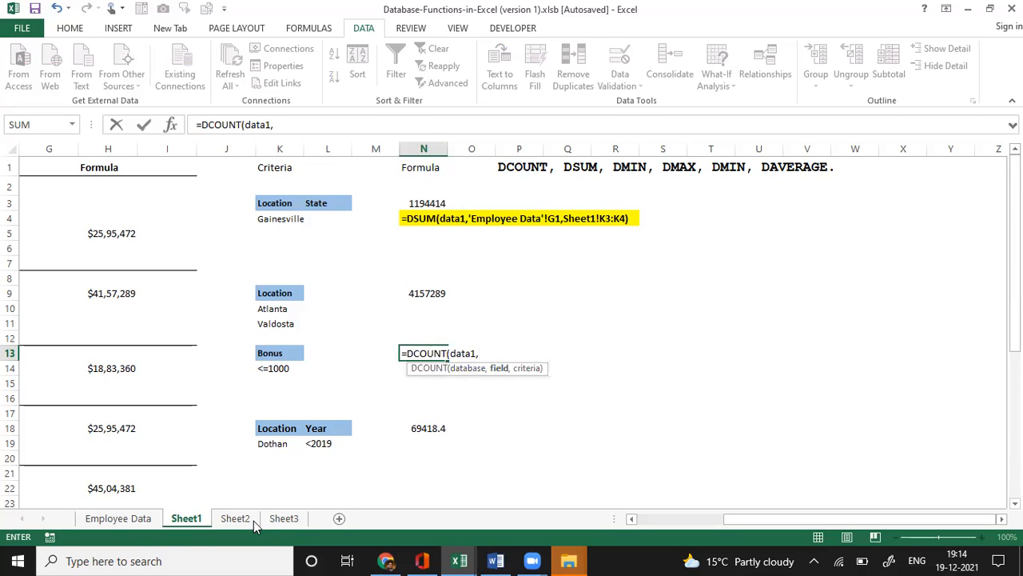
Complete the DCOUNT formula with the Full Name header A1 of Employee Data as the field and Sheet1 K13:K14 as the criteria.
{"action": "left_click", "coordinate": [137, 519]}
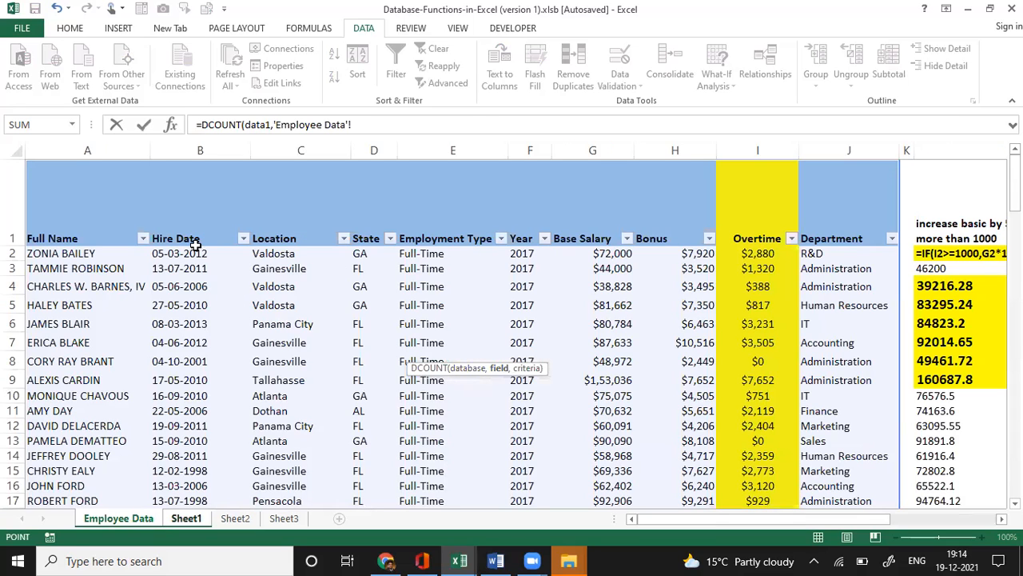
{"action": "left_click", "coordinate": [79, 238]}
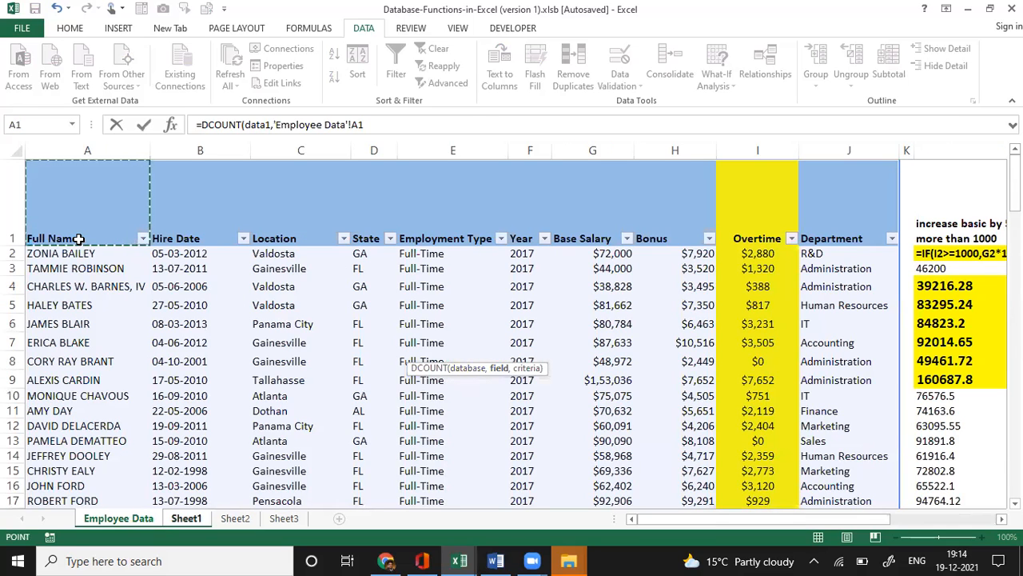
{"action": "type", "text": ","}
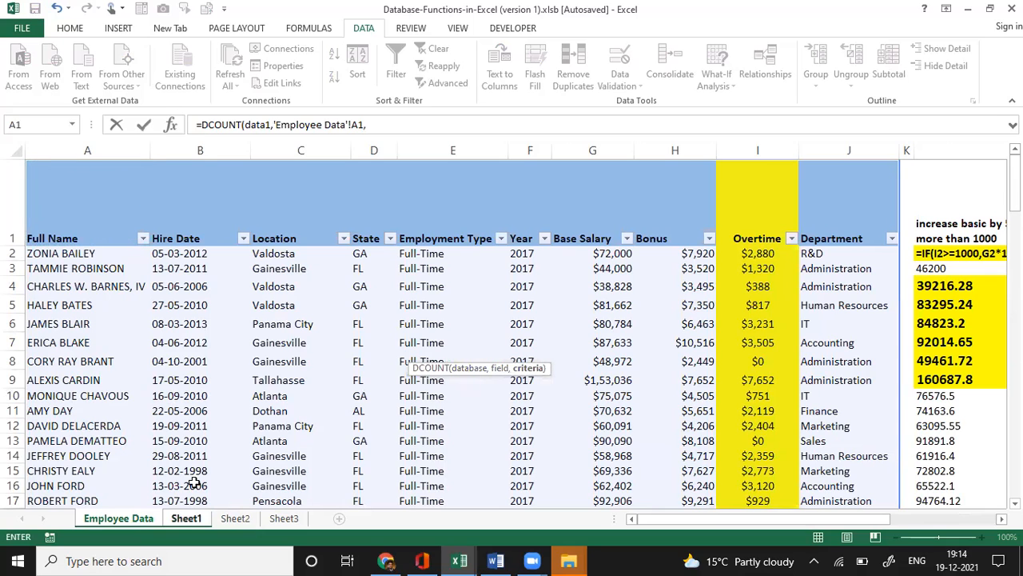
{"action": "left_click", "coordinate": [186, 518]}
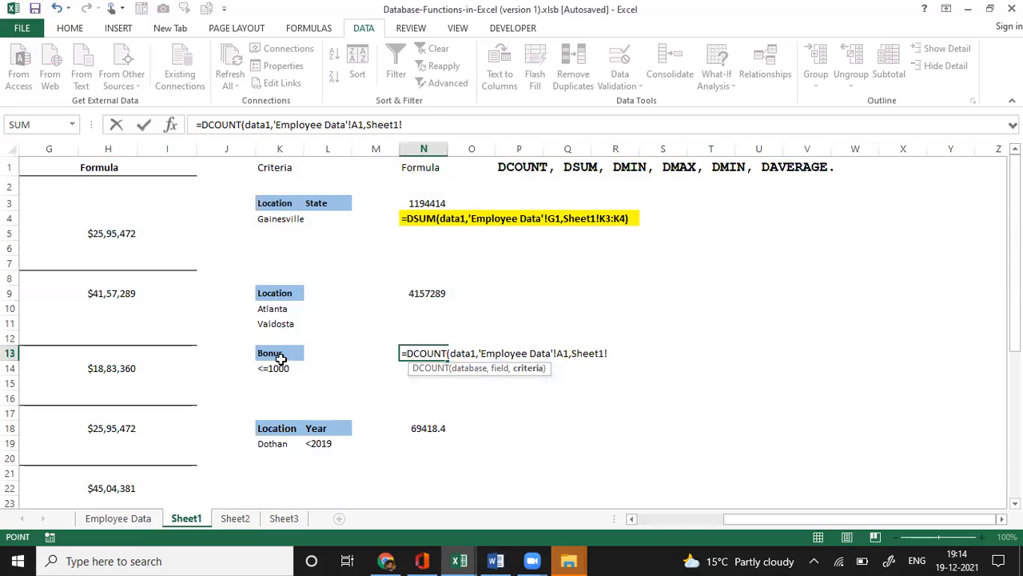
{"action": "left_click_drag", "start_coordinate": [278, 356], "coordinate": [282, 367]}
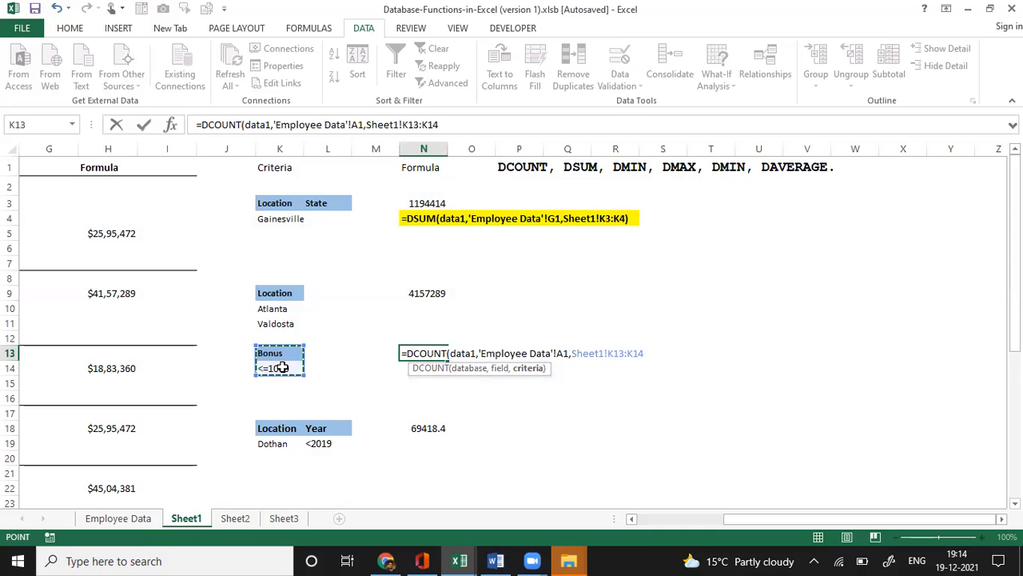
{"action": "type", "text": ")"}
{"action": "key", "text": "Return"}
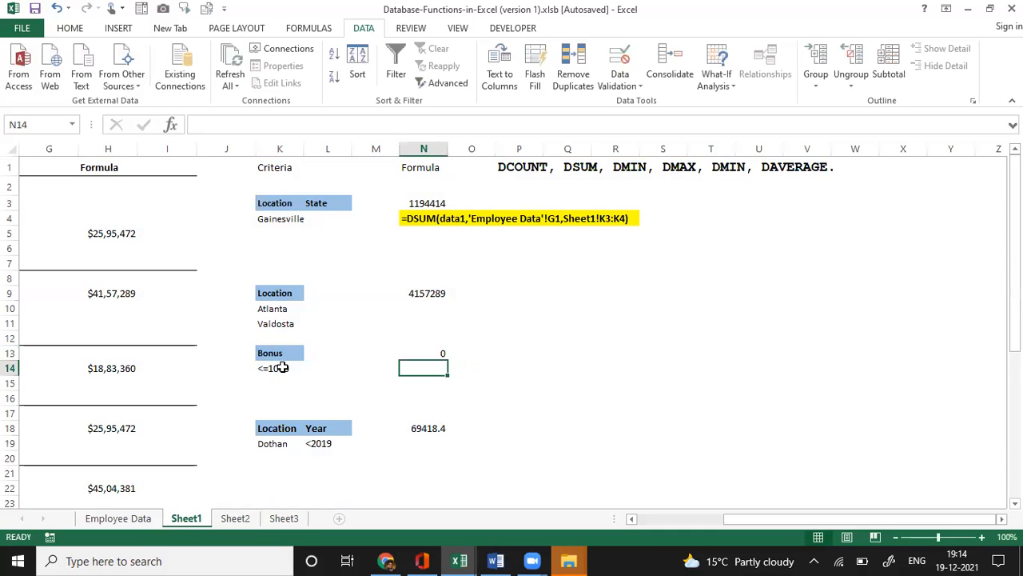
{"action": "key", "text": "Up"}
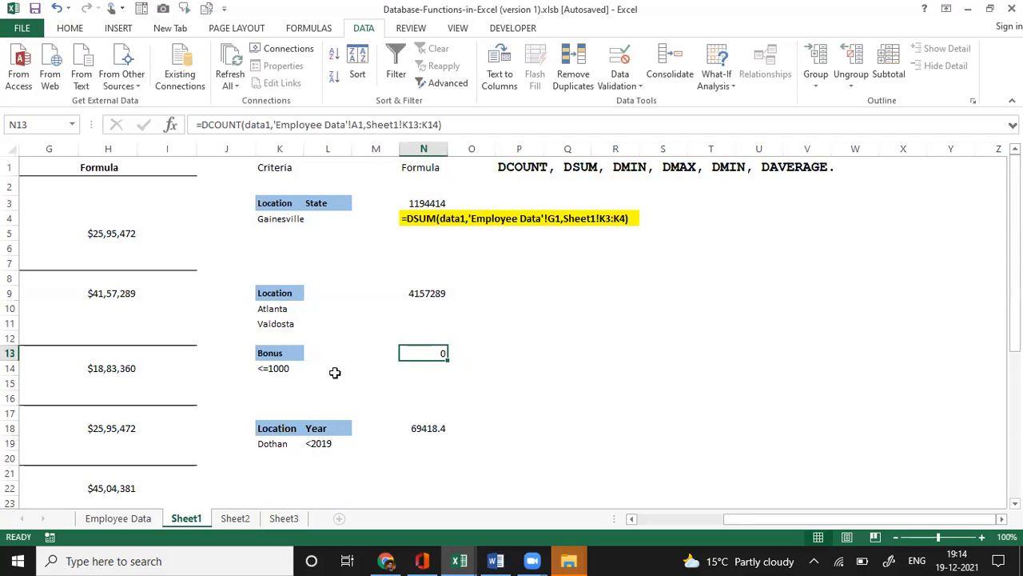
Change the Bonus criterion in K14 to >1000 and check the DCOUNT formula in N13.
{"action": "left_click", "coordinate": [284, 368]}
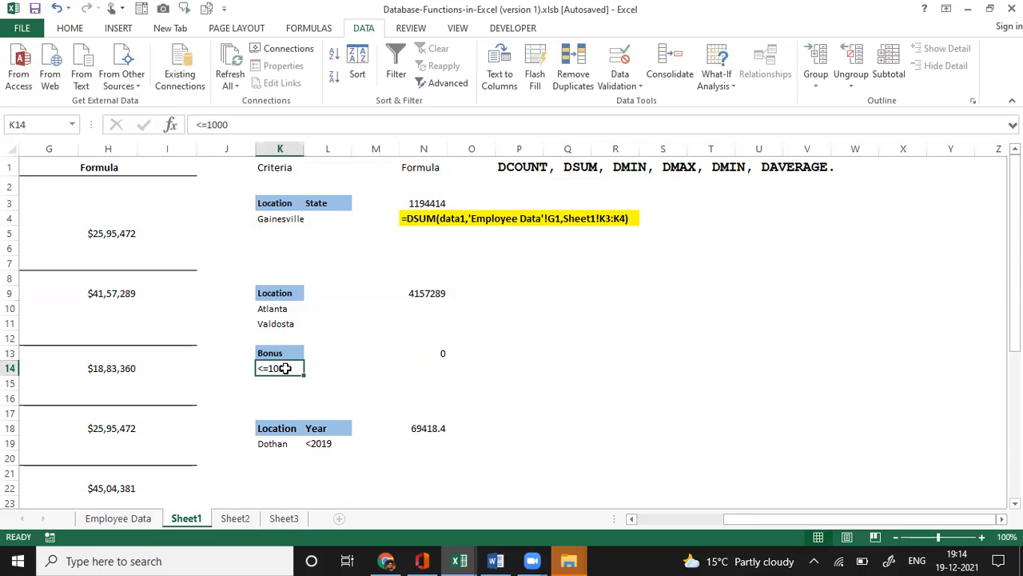
{"action": "type", "text": ">1"}
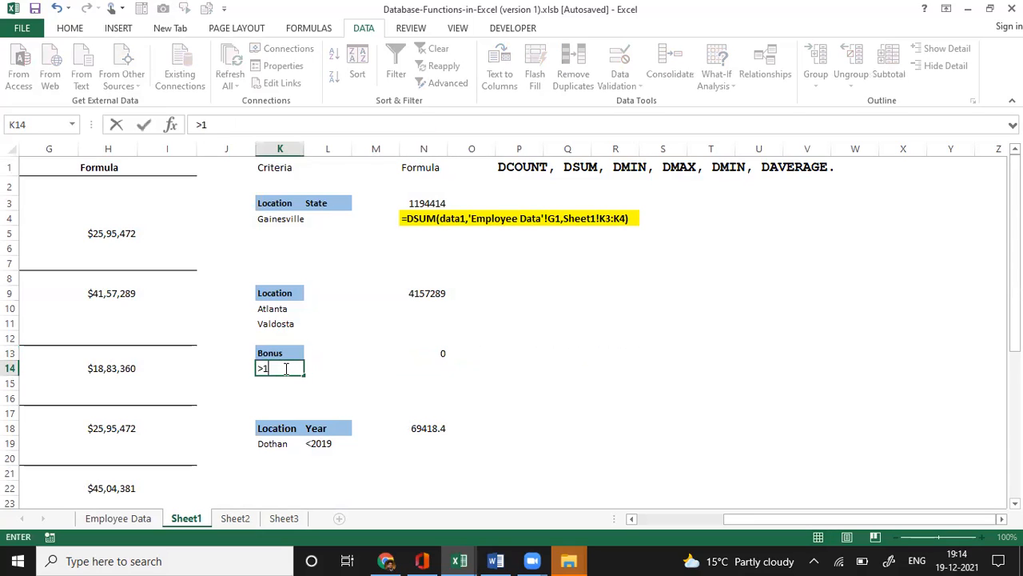
{"action": "type", "text": "000"}
{"action": "key", "text": "Return"}
{"action": "key", "text": "Up"}
{"action": "key", "text": "Right"}
{"action": "key", "text": "Right"}
{"action": "key", "text": "Up"}
{"action": "key", "text": "Right"}
{"action": "key", "text": "Up"}
{"action": "key", "text": "Down"}
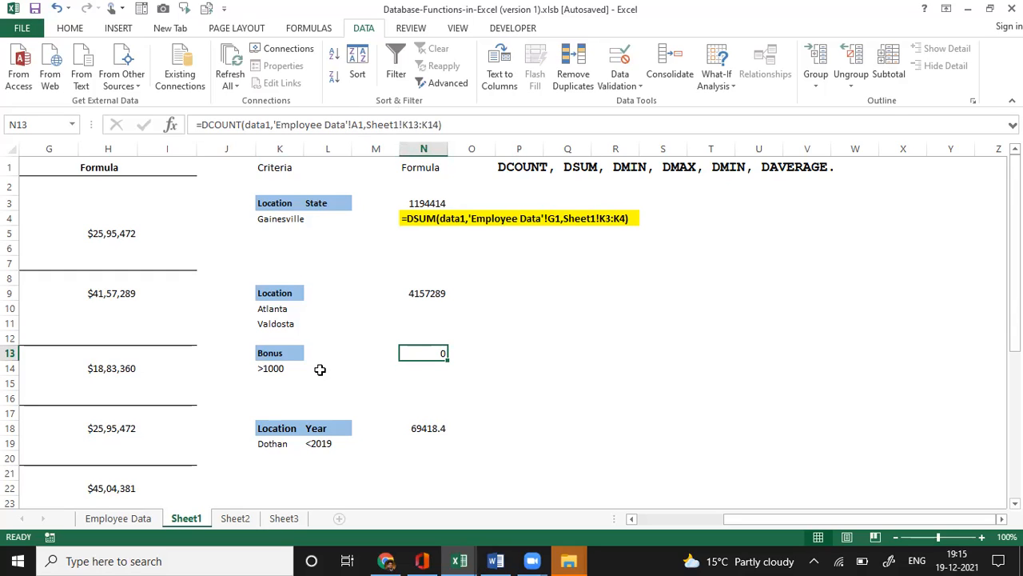
{"action": "left_click_drag", "start_coordinate": [366, 124], "coordinate": [442, 125]}
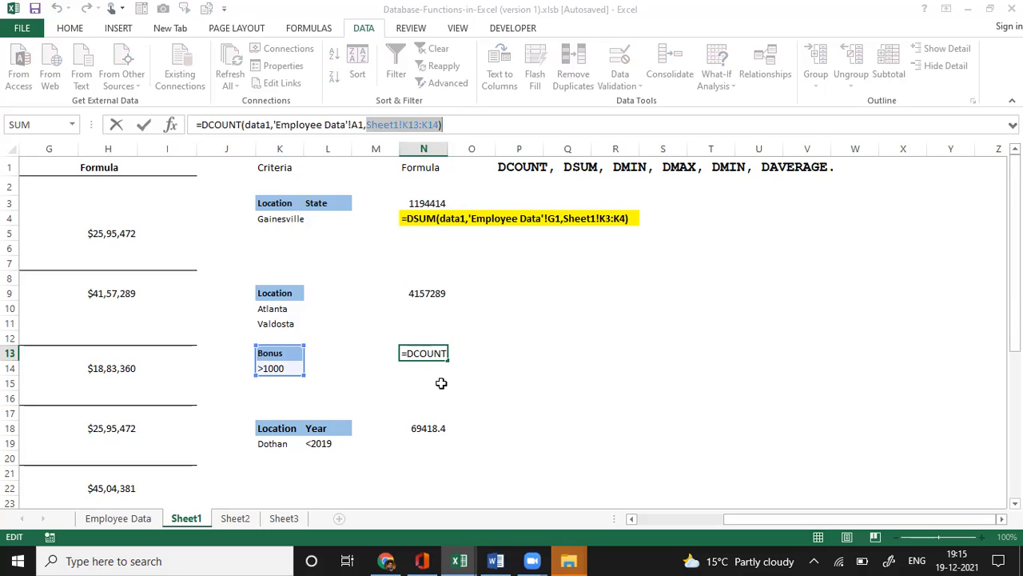
{"action": "type", "text": "="}
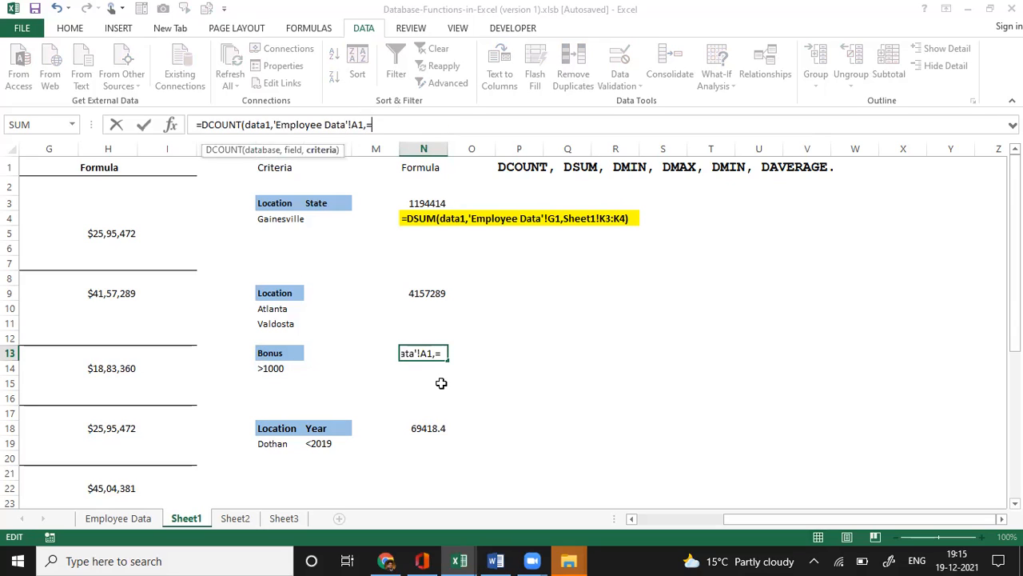
{"action": "key", "text": "Escape"}
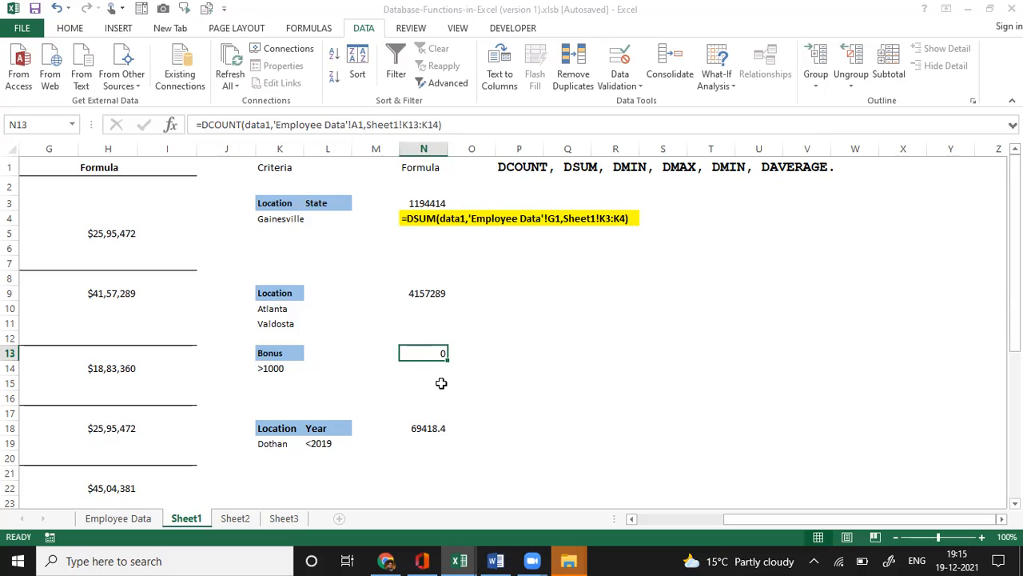
Re-enter N13 as a DCOUNT of data1 with the Location header C1 of Employee Data as the field and Sheet1 K13:K14 as the criteria.
{"action": "type", "text": "="}
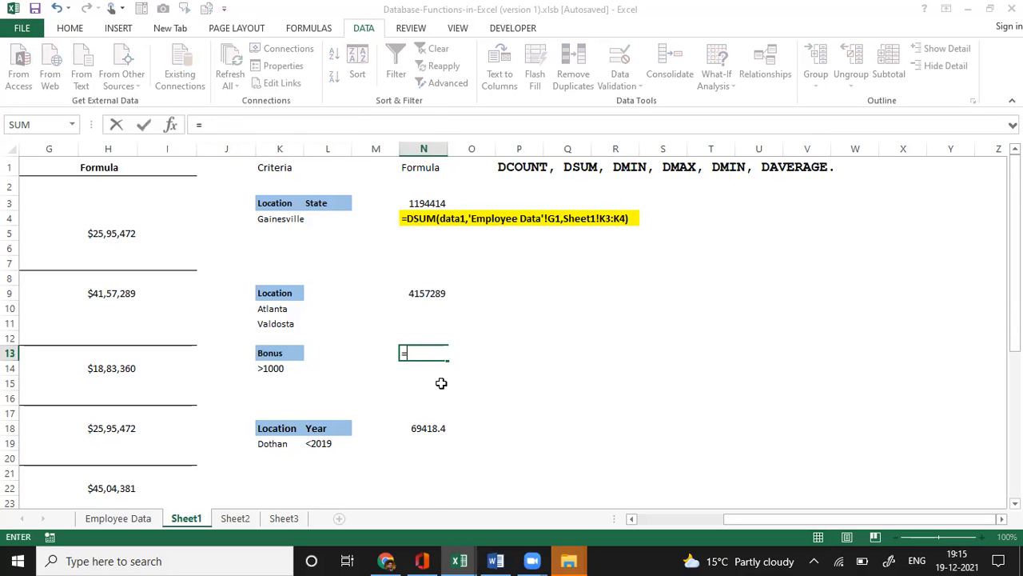
{"action": "type", "text": "dco"}
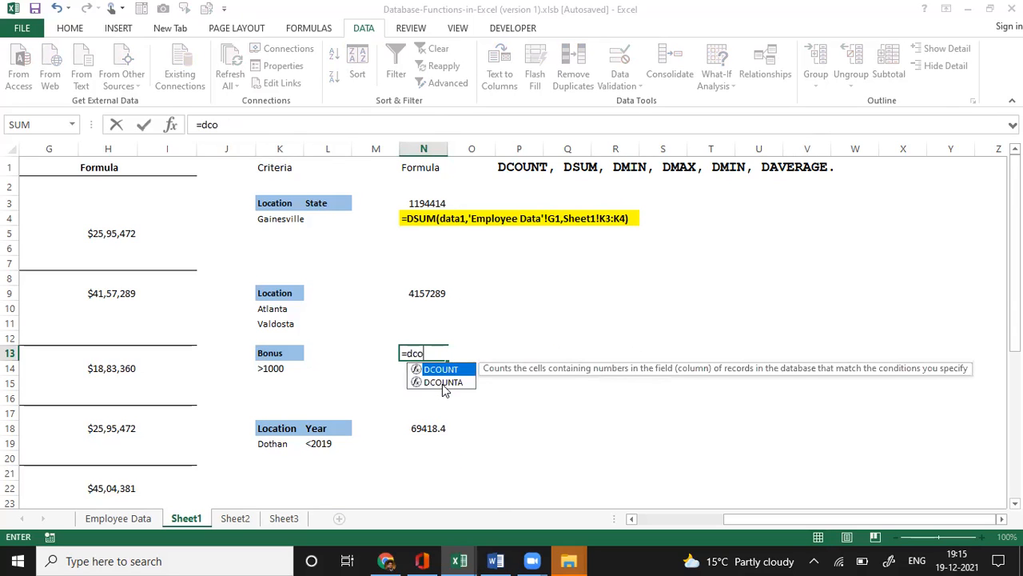
{"action": "double_click", "coordinate": [458, 372]}
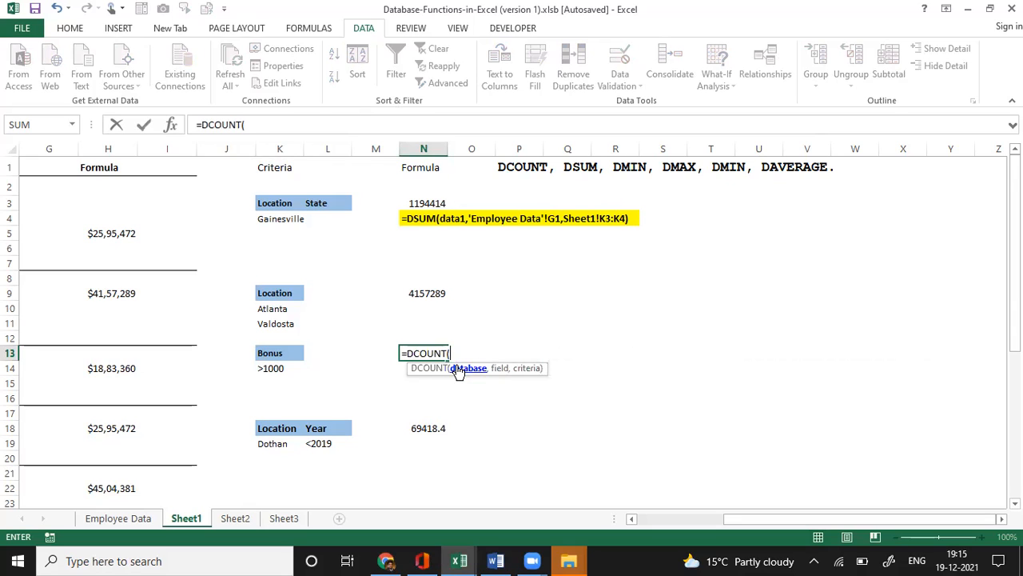
{"action": "type", "text": "dat"}
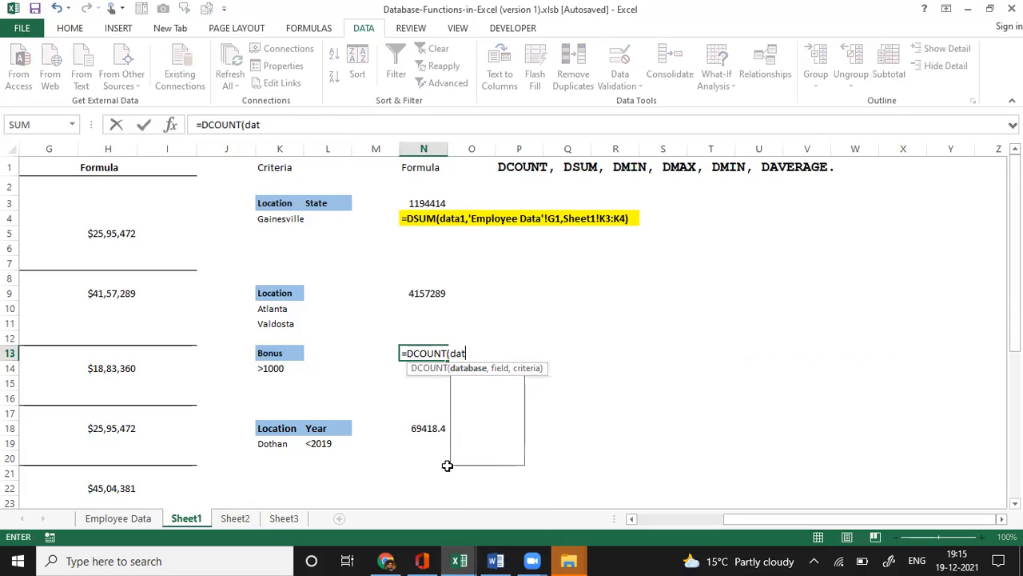
{"action": "type", "text": "a1,"}
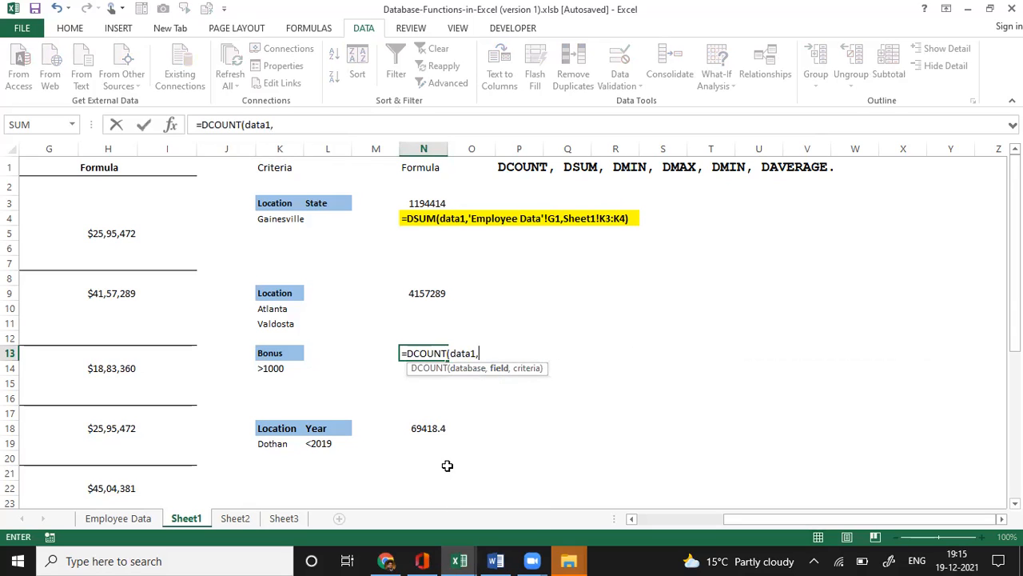
{"action": "left_click", "coordinate": [130, 520]}
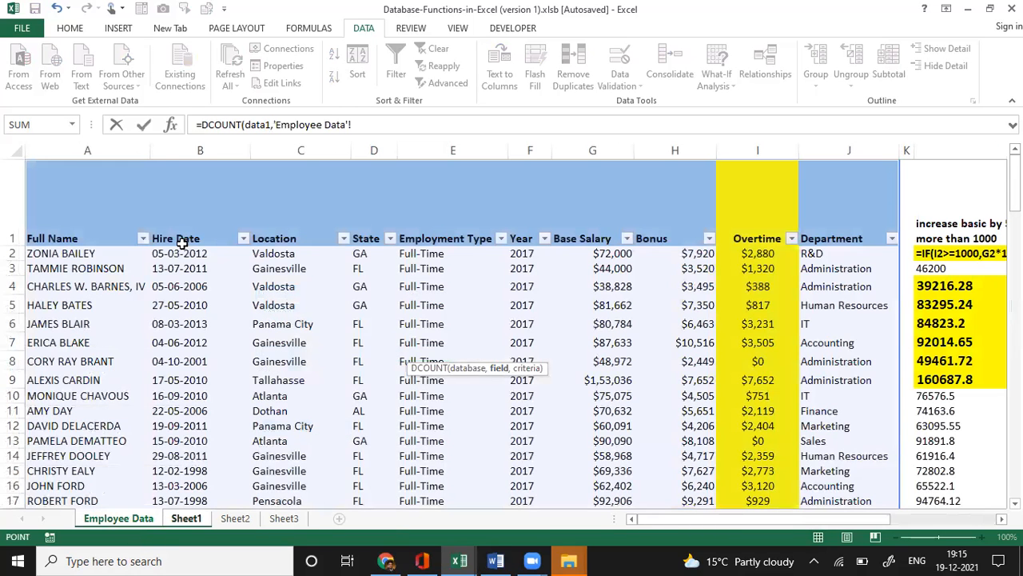
{"action": "left_click", "coordinate": [288, 240]}
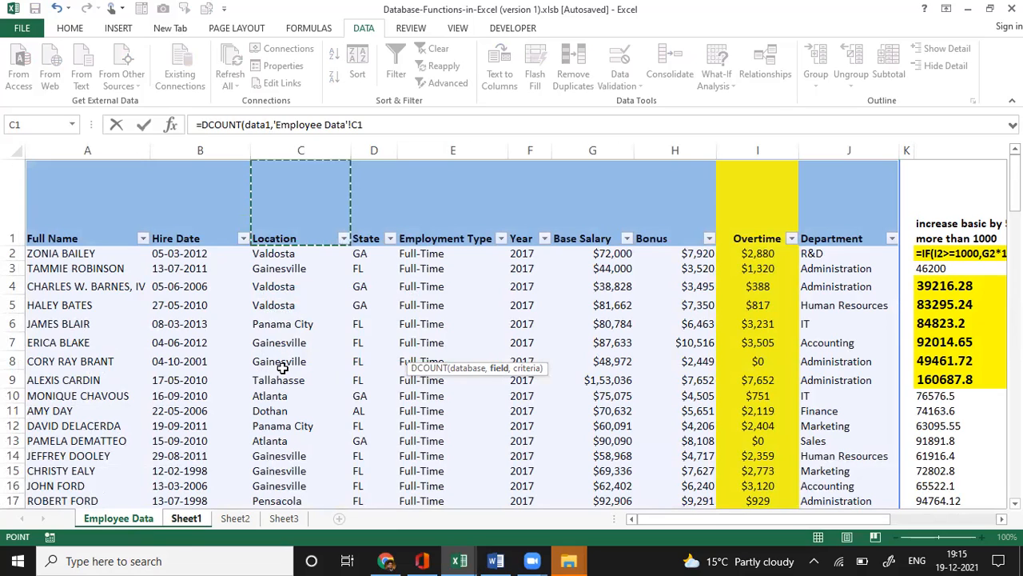
{"action": "key", "text": "Return"}
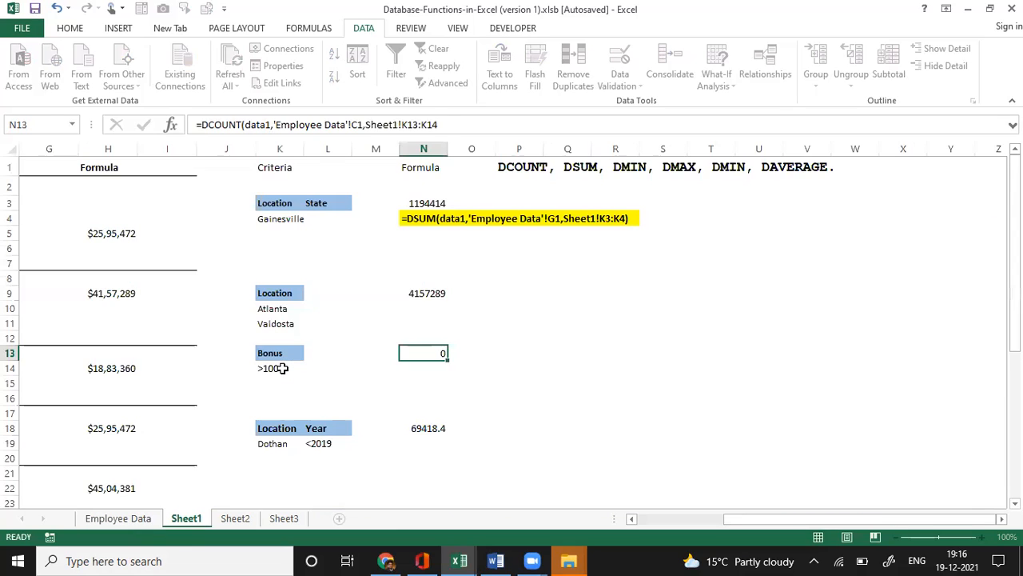
{"action": "key", "text": "Up"}
{"action": "key", "text": "Left"}
Check the DCOUNT formula in N13, and change the Bonus criterion in K14 to 800.
{"action": "left_click", "coordinate": [282, 368]}
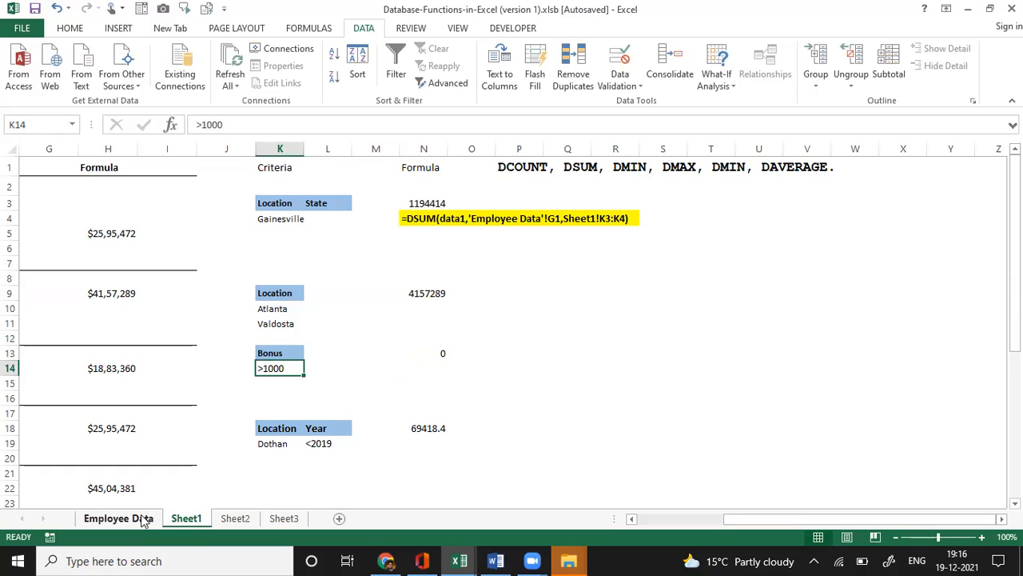
{"action": "left_click", "coordinate": [428, 352]}
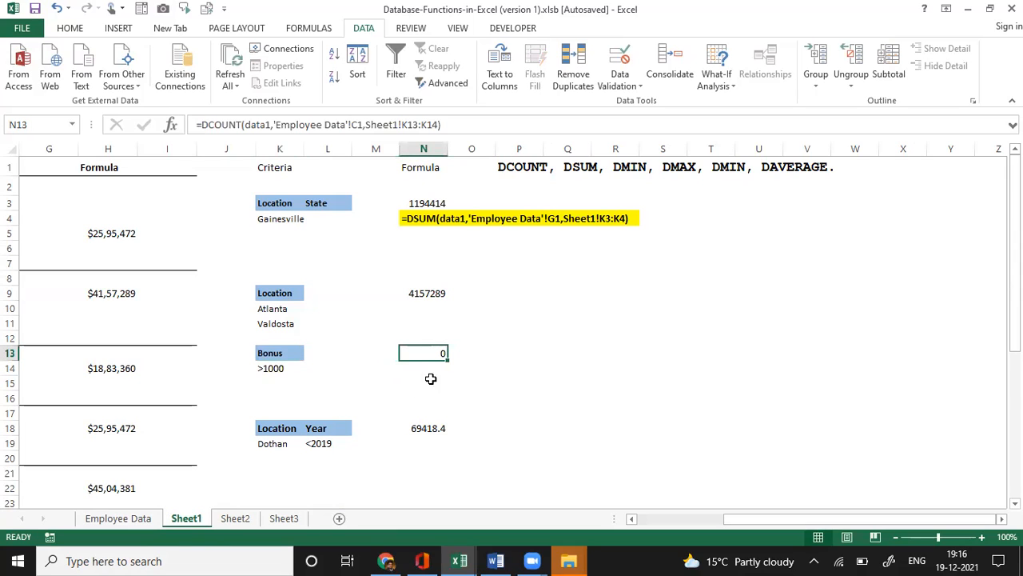
{"action": "left_click", "coordinate": [274, 369]}
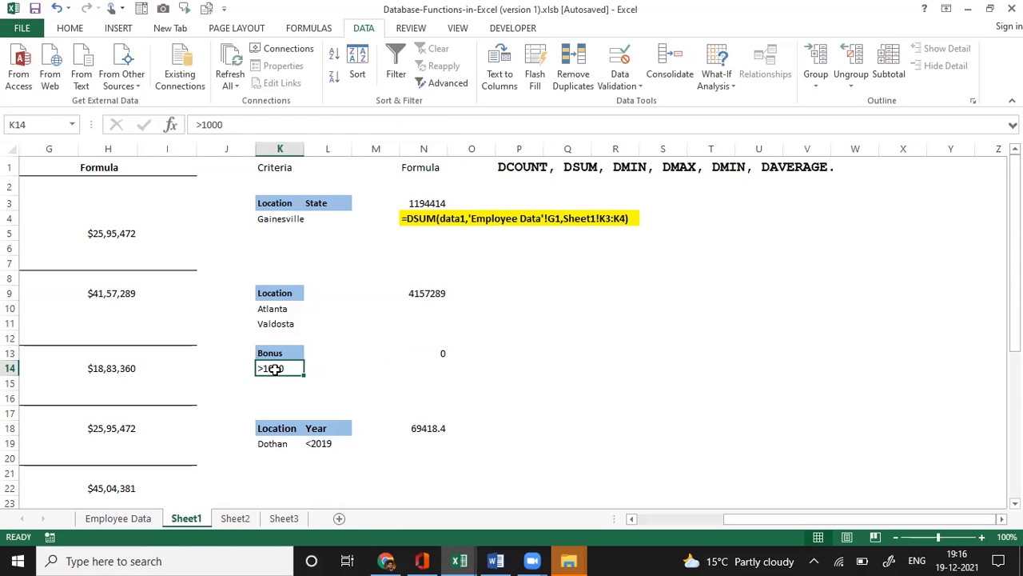
{"action": "type", "text": "800"}
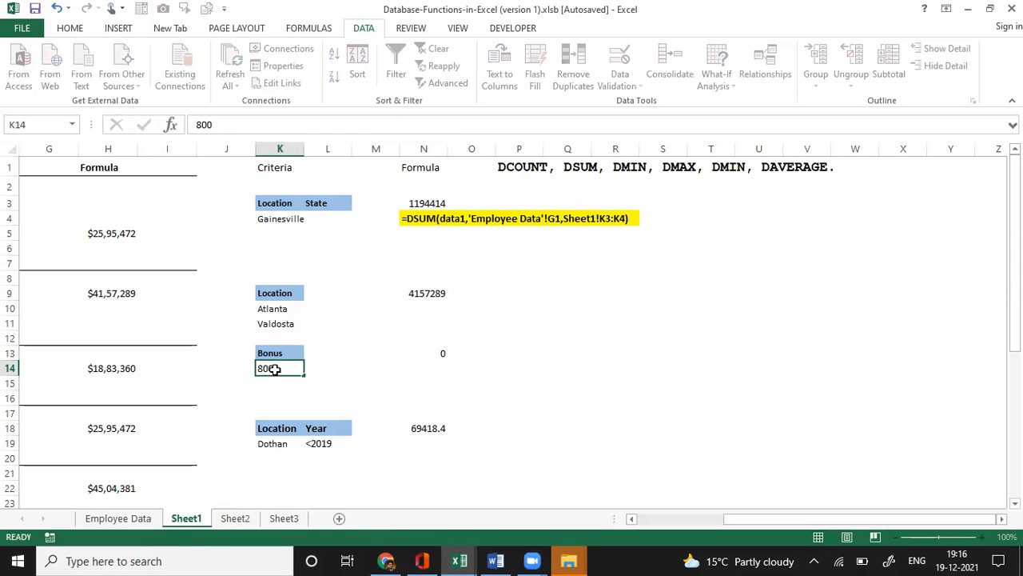
{"action": "key", "text": "Return"}
Set the Bonus criterion in K14 to >300.
{"action": "left_click", "coordinate": [274, 368]}
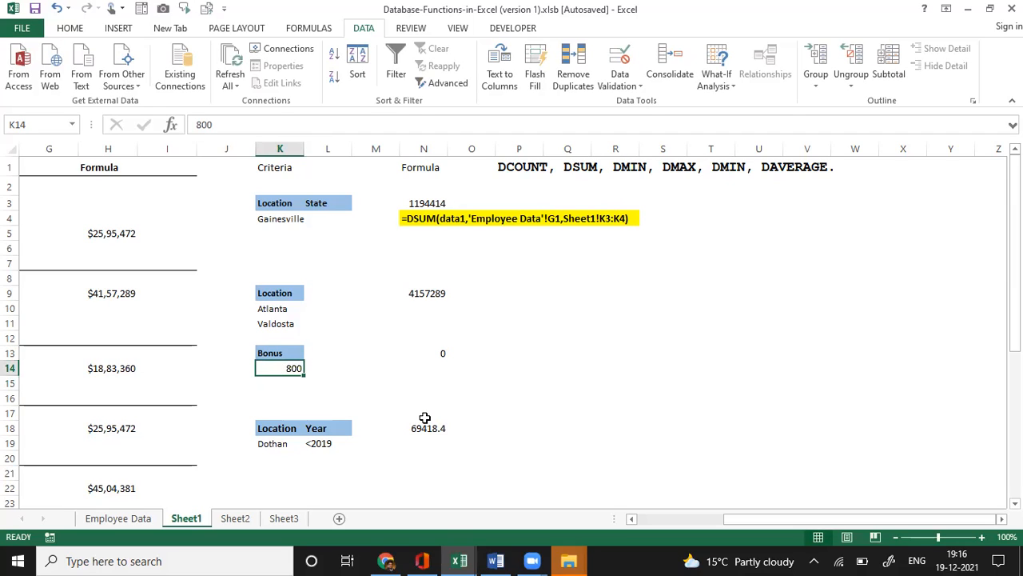
{"action": "type", "text": ">"}
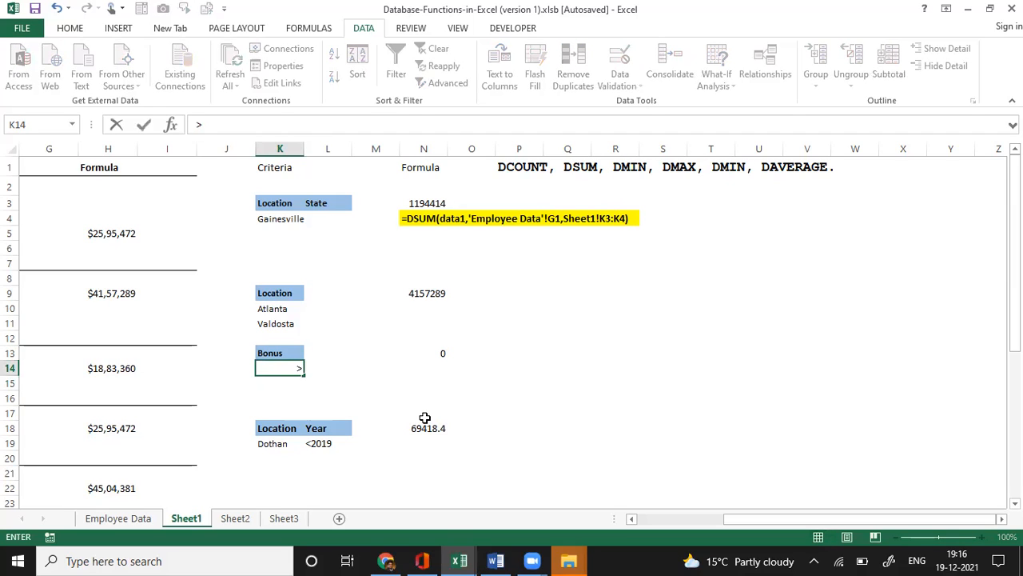
{"action": "type", "text": "300"}
{"action": "key", "text": "Return"}
Change the function in N13 from DCOUNT to DCOUNTA, keeping its data1, Location and K13:K14 arguments.
{"action": "key", "text": "Right"}
{"action": "key", "text": "Right"}
{"action": "key", "text": "Up"}
{"action": "key", "text": "Up"}
{"action": "key", "text": "Up"}
{"action": "key", "text": "Right"}
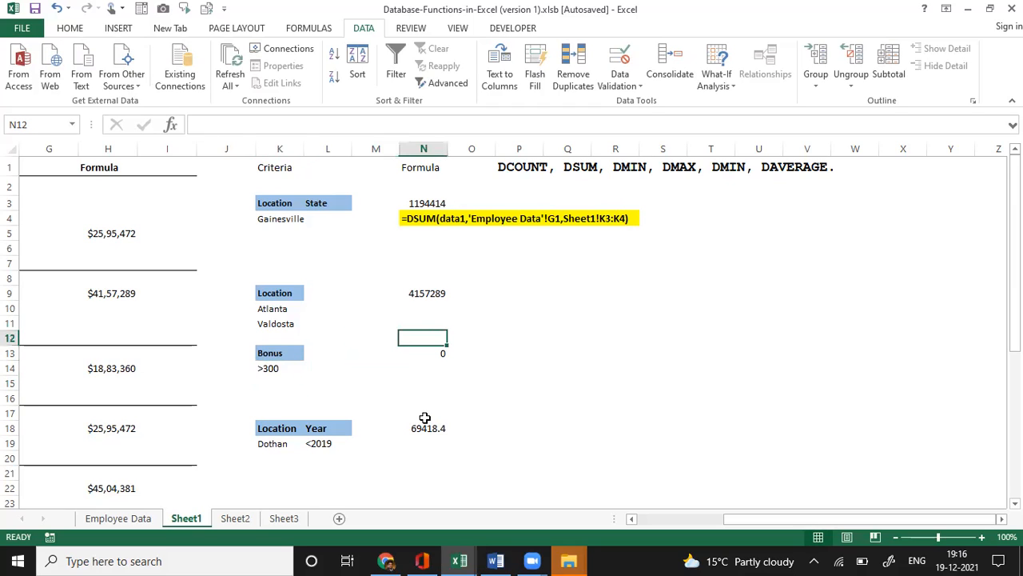
{"action": "key", "text": "Down"}
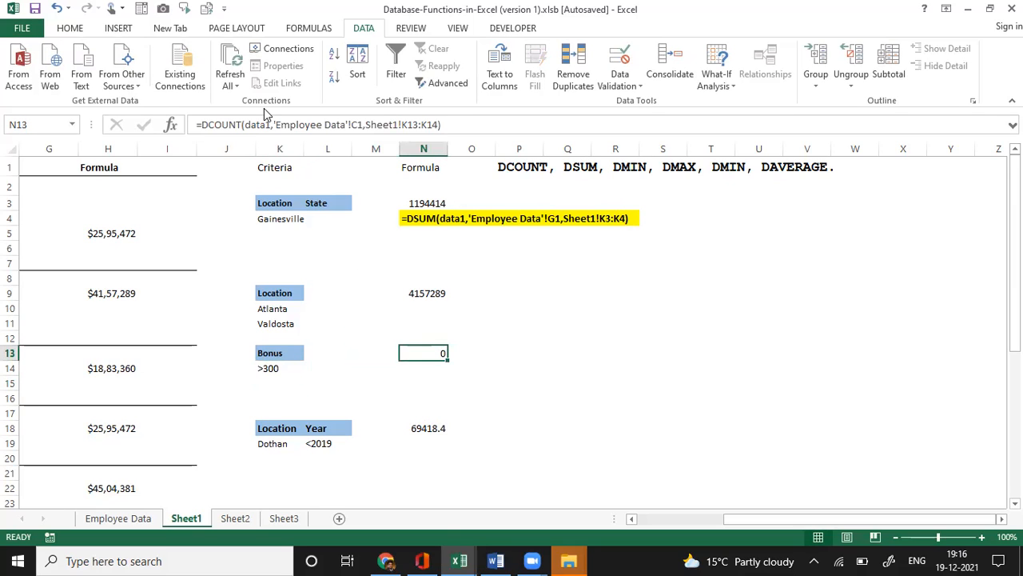
{"action": "left_click", "coordinate": [238, 125]}
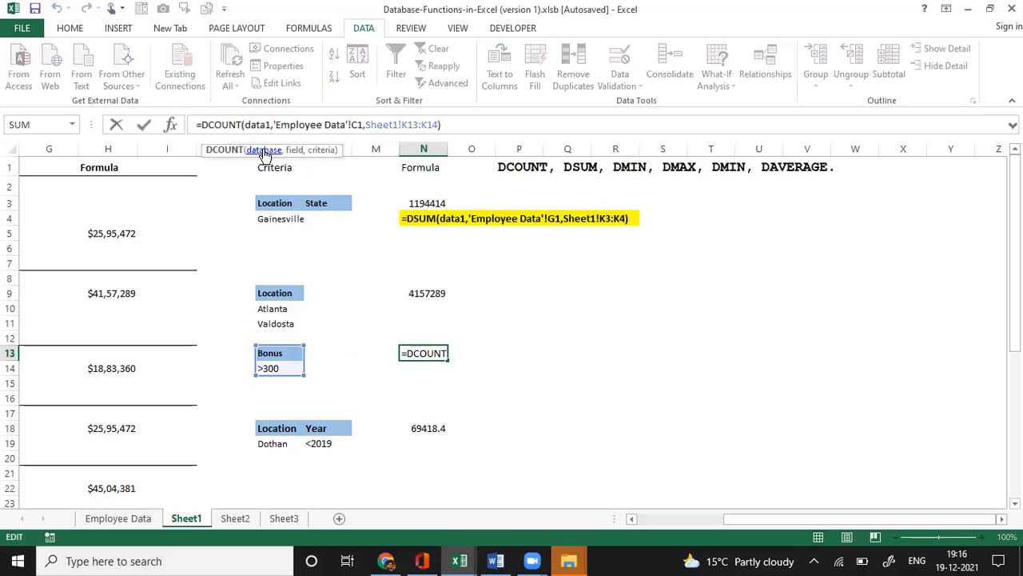
{"action": "type", "text": "A"}
{"action": "key", "text": "Return"}
{"action": "key", "text": "Up"}
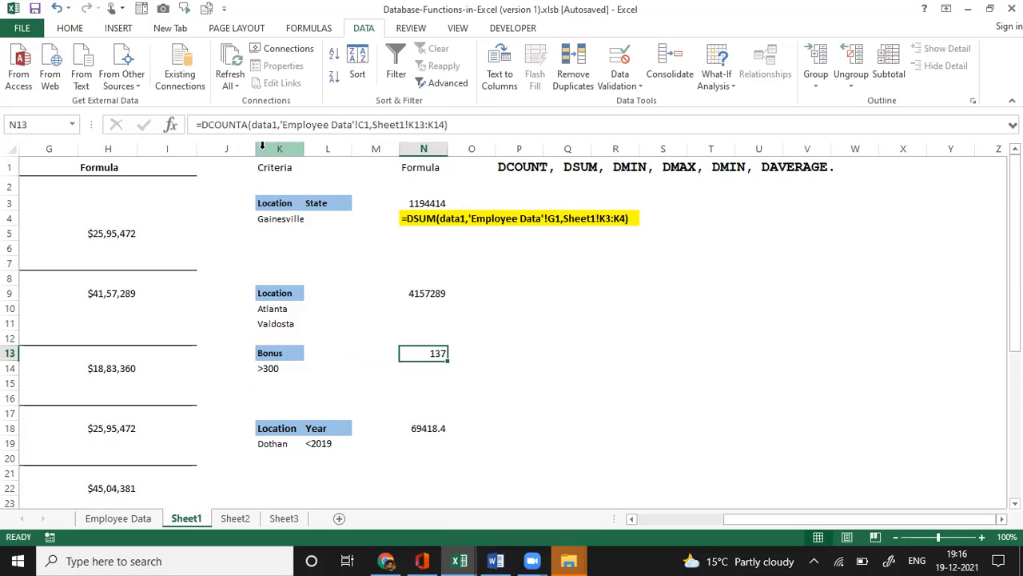
Inspect the DCOUNTA formula in N13 and the criteria range it references.
{"action": "left_click", "coordinate": [564, 394]}
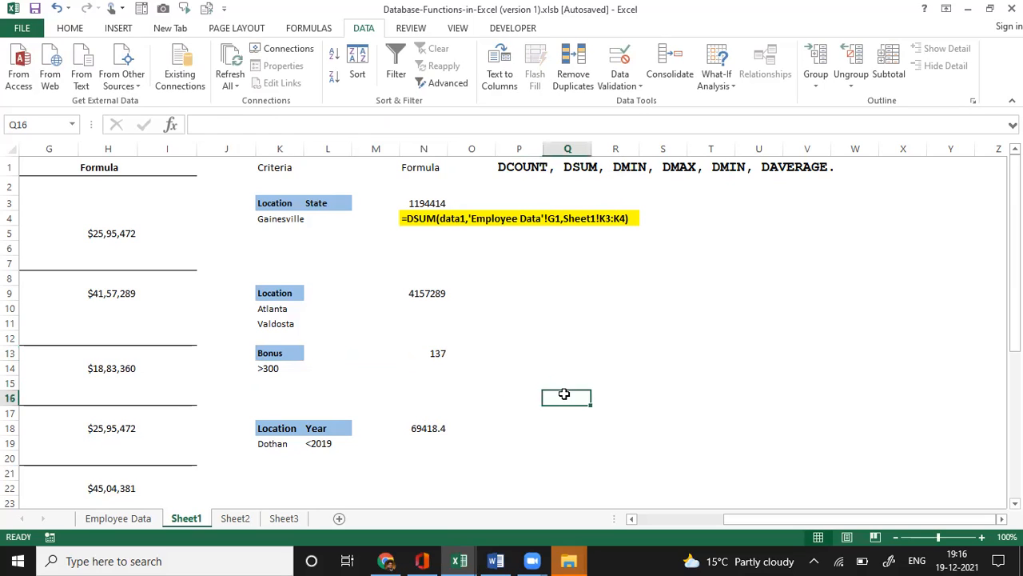
{"action": "double_click", "coordinate": [564, 394]}
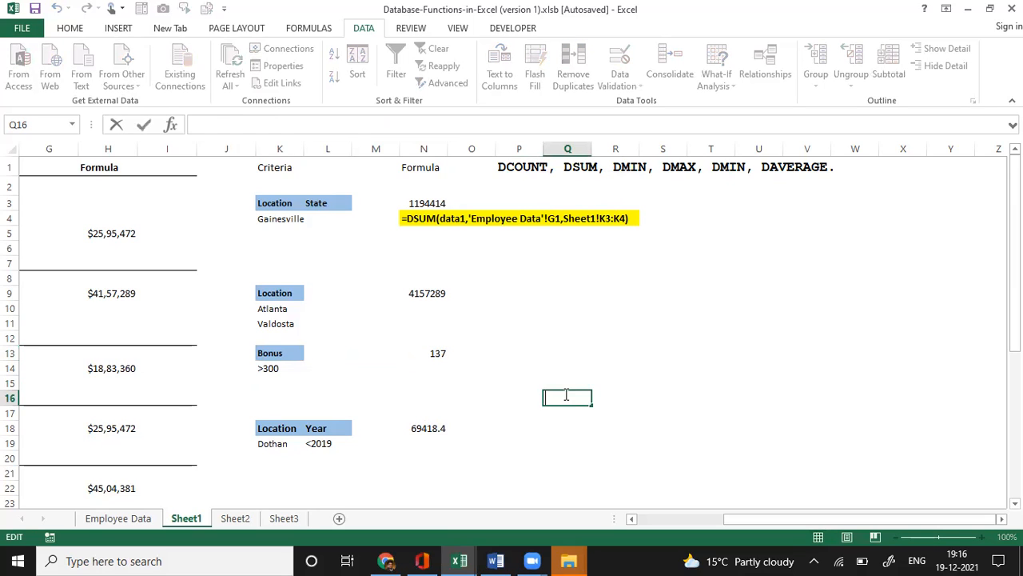
{"action": "key", "text": "Escape"}
{"action": "key", "text": "Left"}
{"action": "key", "text": "Left"}
{"action": "key", "text": "Left"}
{"action": "key", "text": "Up"}
{"action": "key", "text": "Up"}
{"action": "key", "text": "Up"}
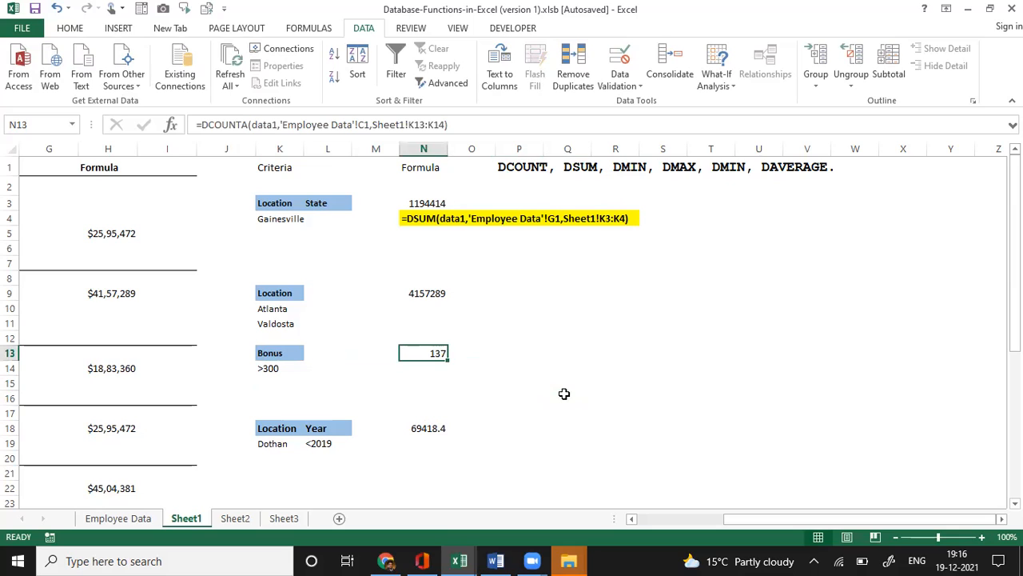
{"action": "key", "text": "F2"}
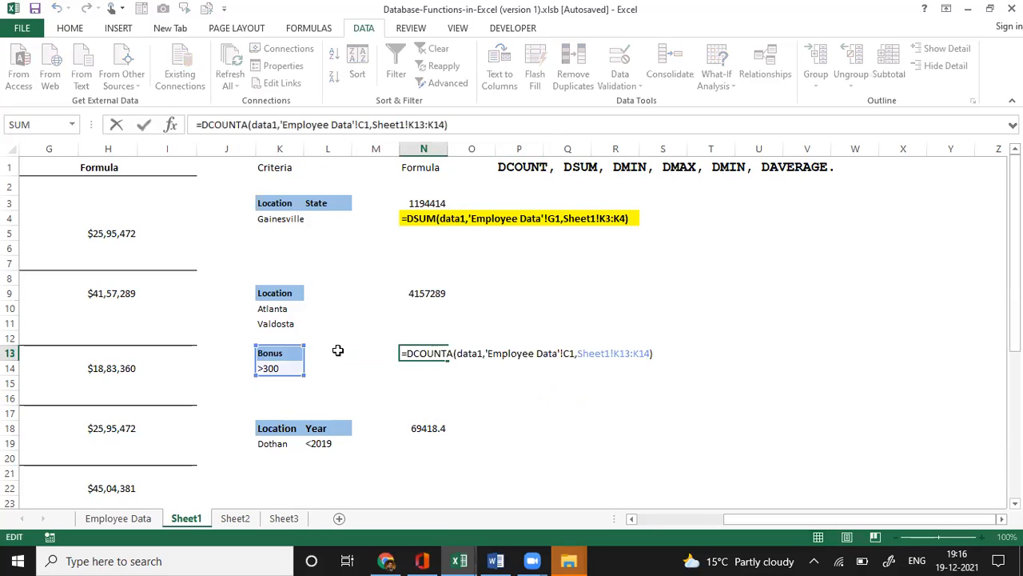
Enter the label DCOUNTA in P2, below the list of database function names.
{"action": "left_click", "coordinate": [525, 186]}
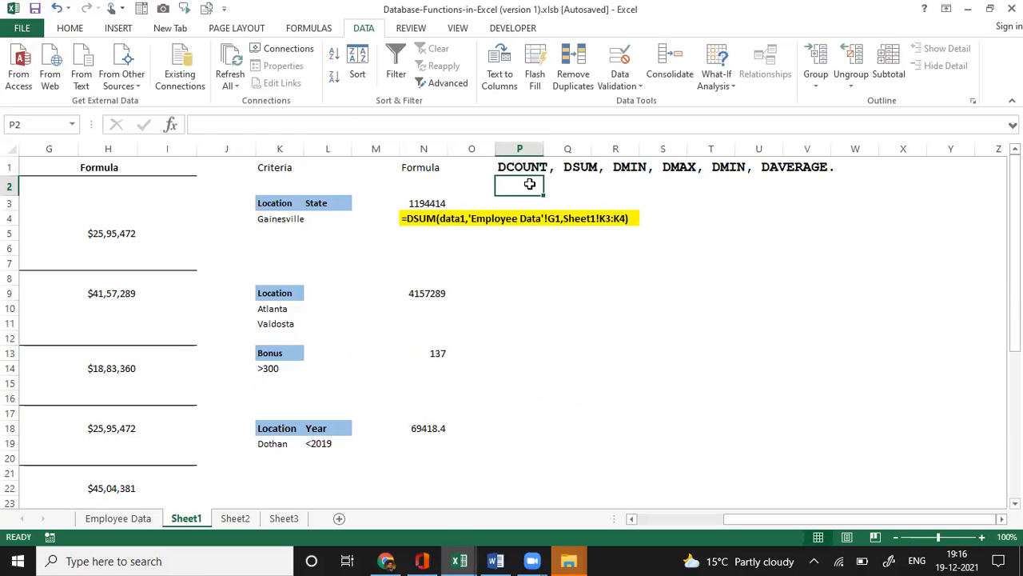
{"action": "type", "text": "DCOUN"}
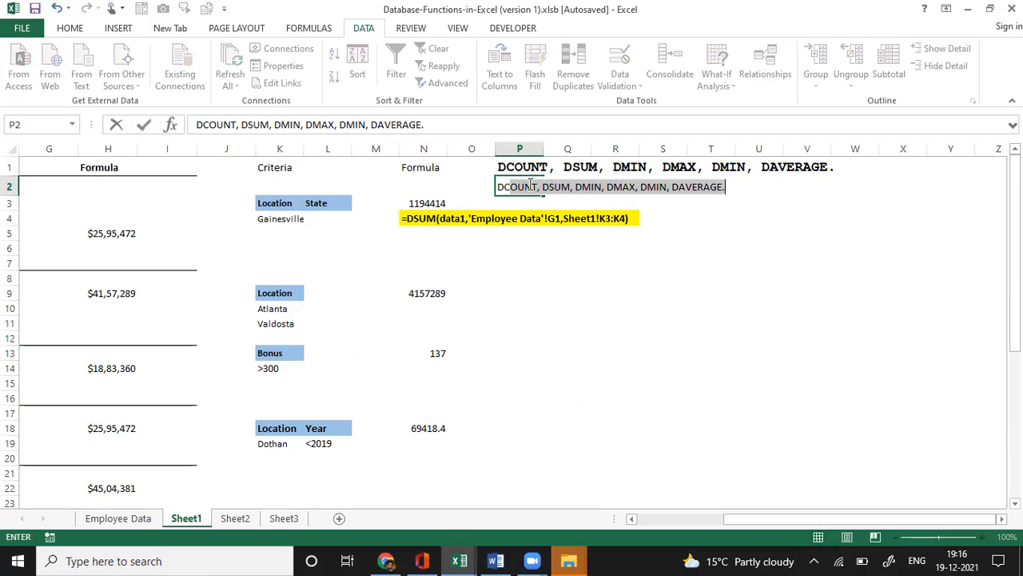
{"action": "type", "text": "TA"}
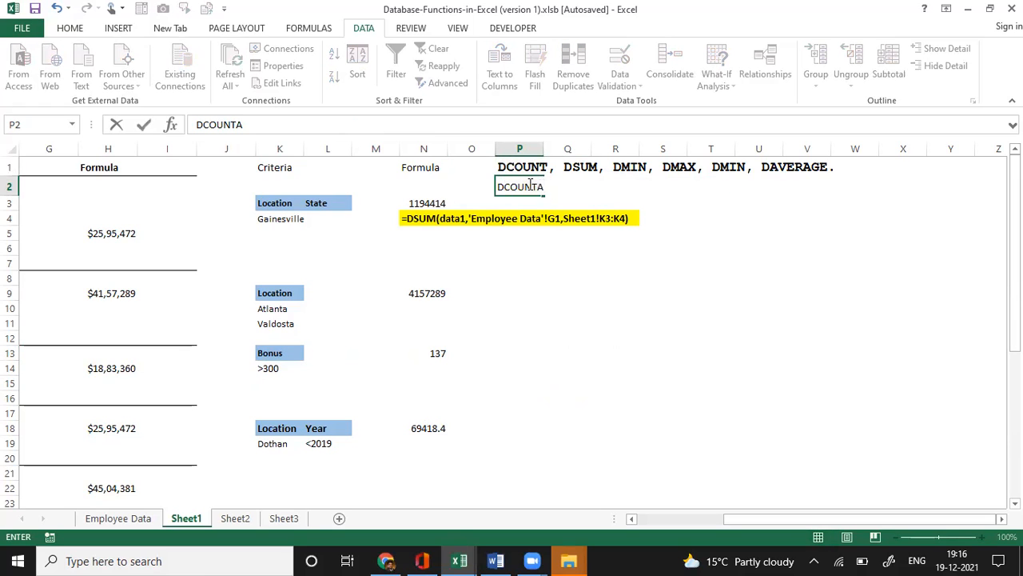
{"action": "key", "text": "Return"}
{"action": "left_click", "coordinate": [529, 185]}
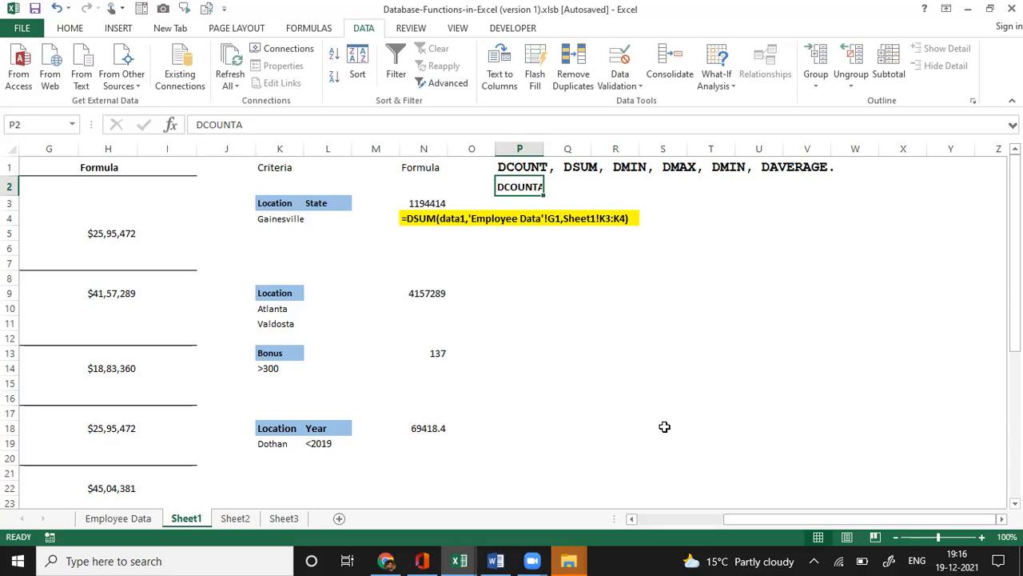
{"action": "left_click", "coordinate": [603, 386]}
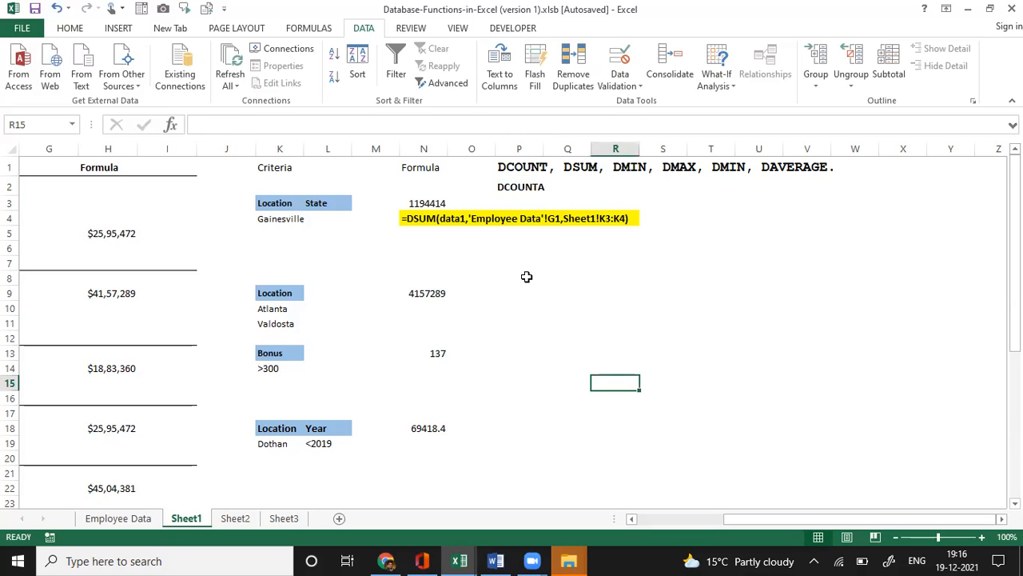
Set the Bonus criterion in K14 to <1000.
{"action": "left_click", "coordinate": [430, 353]}
{"action": "left_click", "coordinate": [283, 369]}
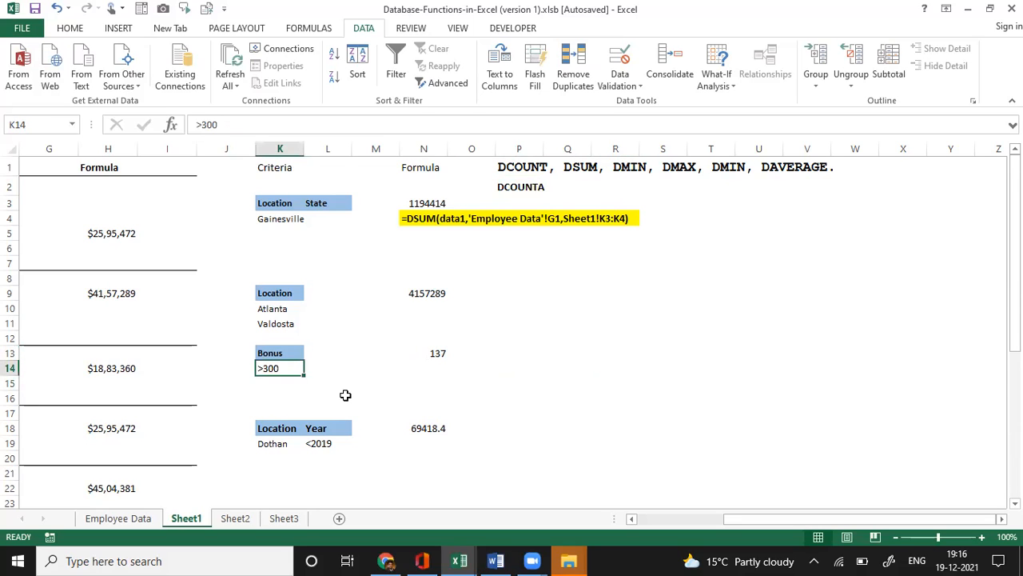
{"action": "type", "text": "<1000"}
{"action": "key", "text": "Return"}
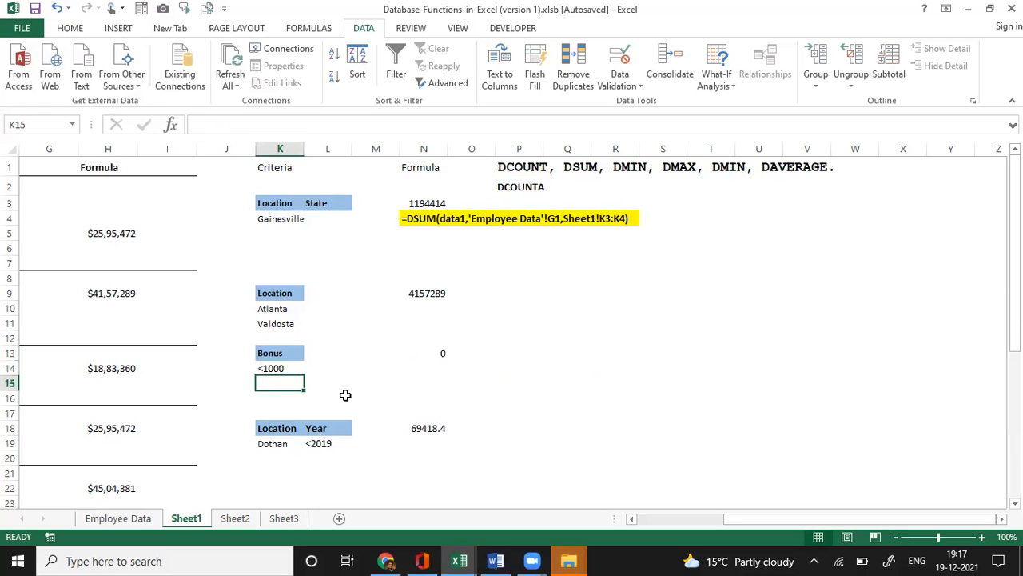
Replace the Bonus criterion in K14 with >1500.
{"action": "key", "text": "Up"}
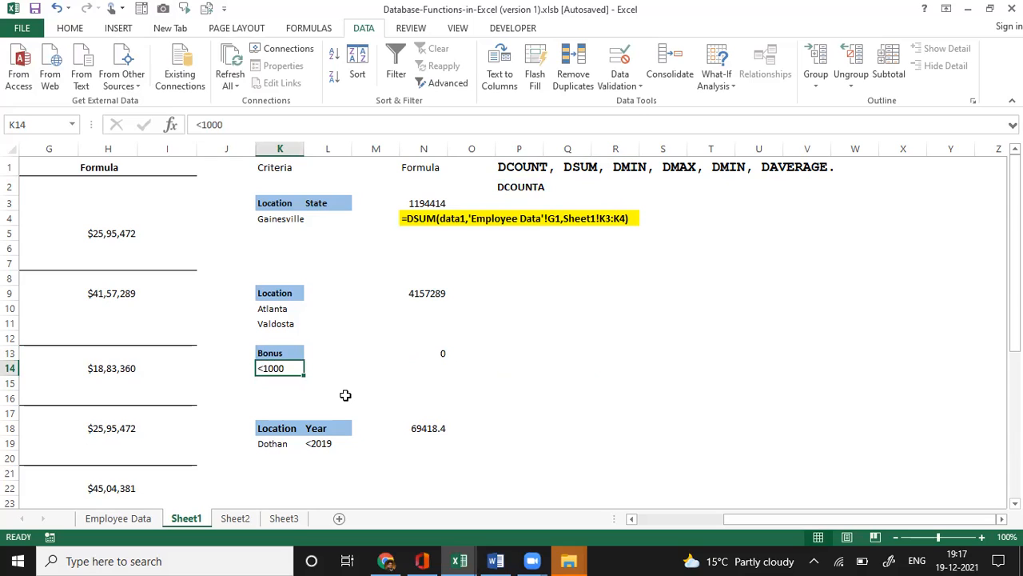
{"action": "key", "text": "Delete"}
{"action": "type", "text": ">"}
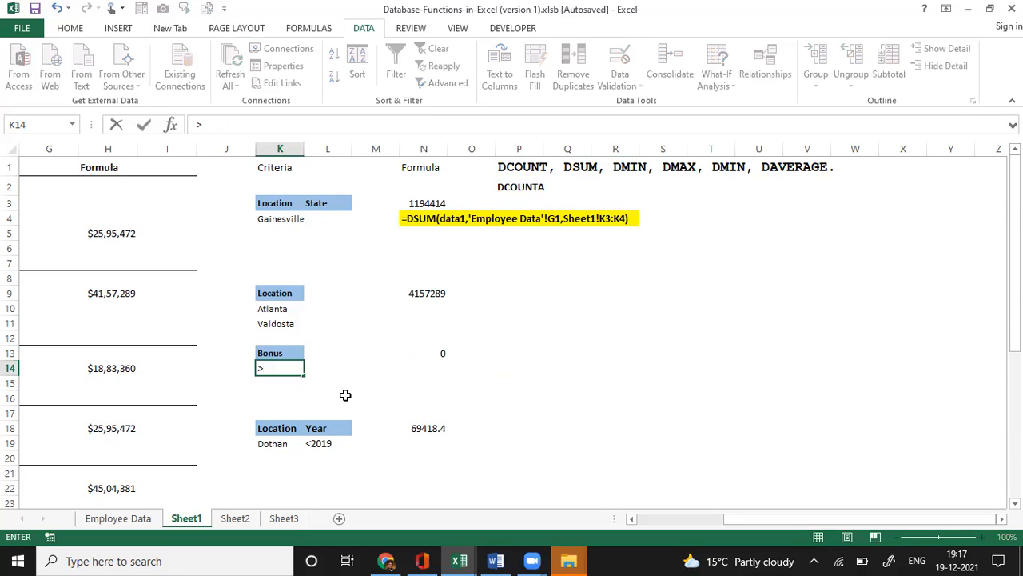
{"action": "type", "text": "1"}
{"action": "type", "text": "500"}
{"action": "key", "text": "Return"}
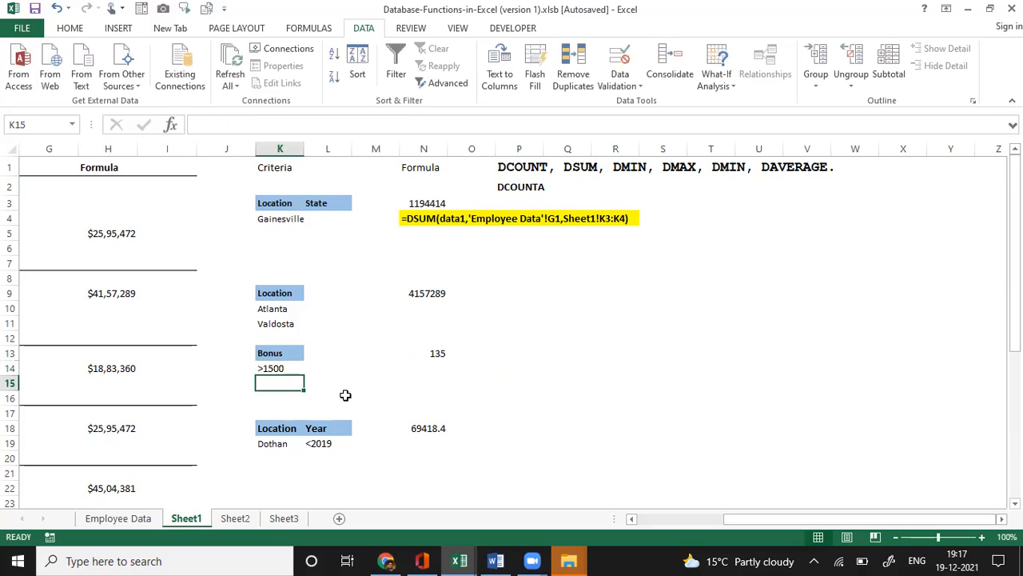
Change the Bonus criterion in K14 to >4000.
{"action": "key", "text": "Up"}
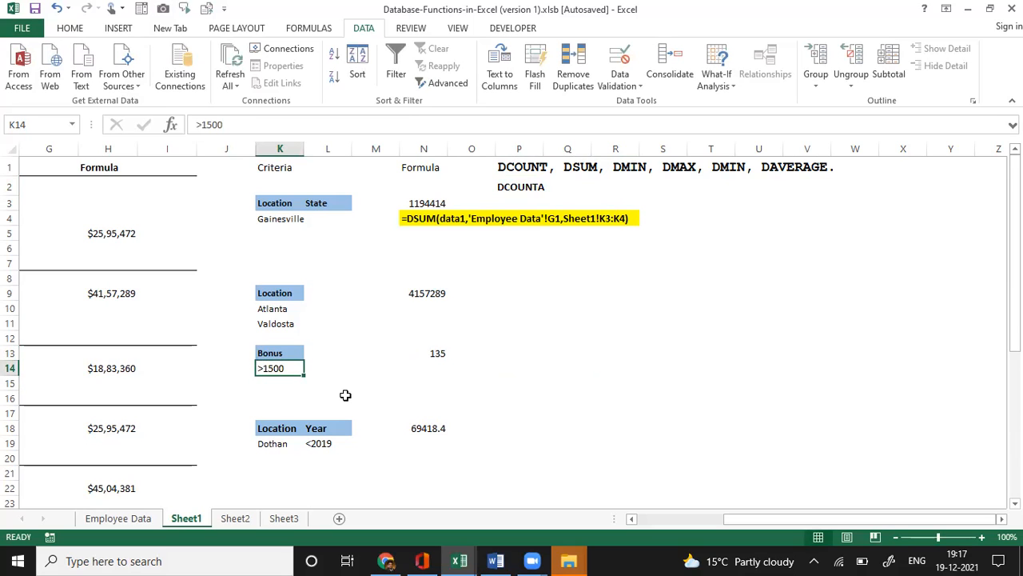
{"action": "type", "text": ">4000"}
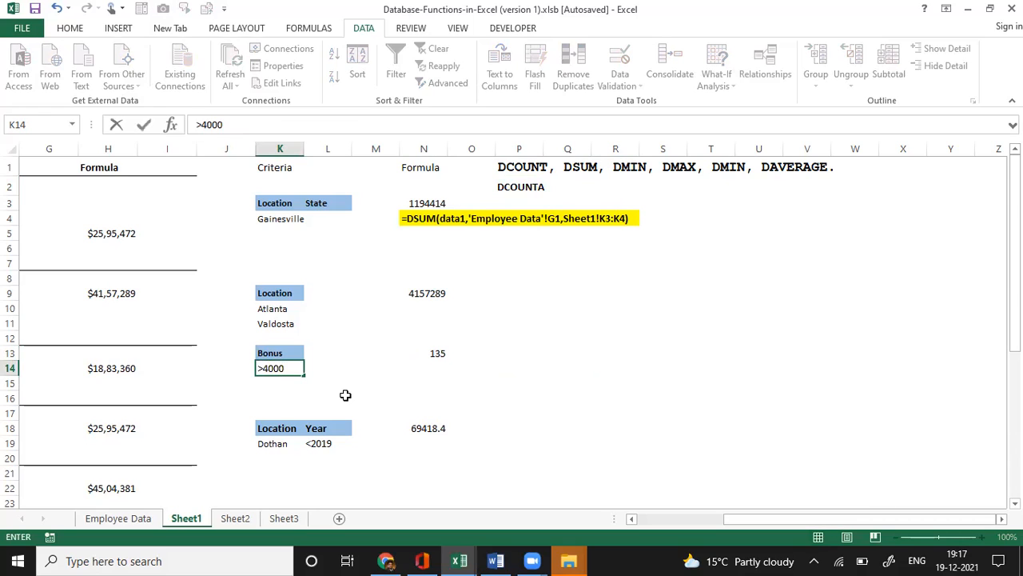
{"action": "key", "text": "Return"}
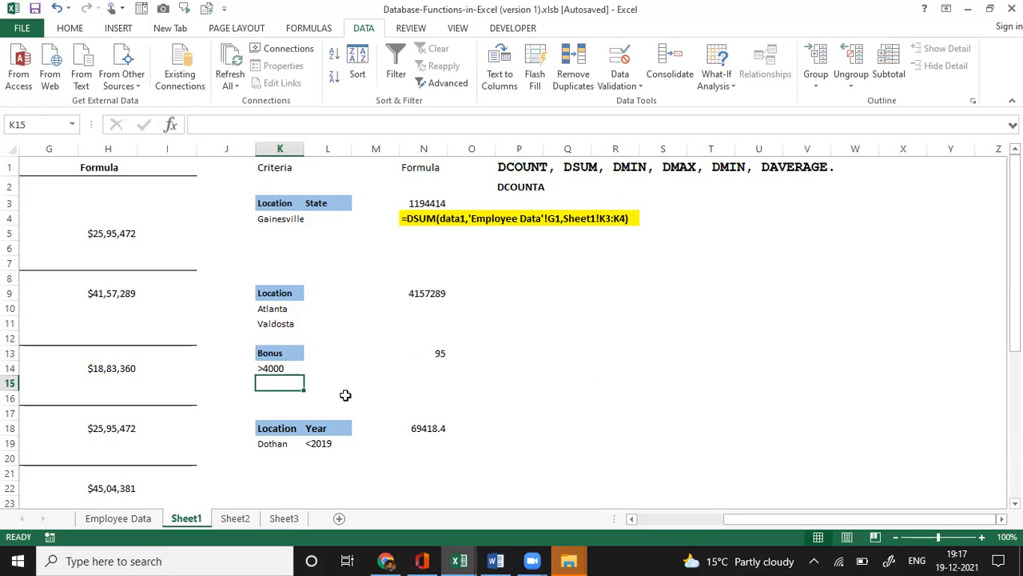
Copy the Location header and Atlanta criterion from K9:K10 to L13:L14, beside the Bonus criterion.
{"action": "key", "text": "Up"}
{"action": "key", "text": "Up"}
{"action": "key", "text": "Up"}
{"action": "key", "text": "Up"}
{"action": "key", "text": "Up"}
{"action": "key", "text": "Up"}
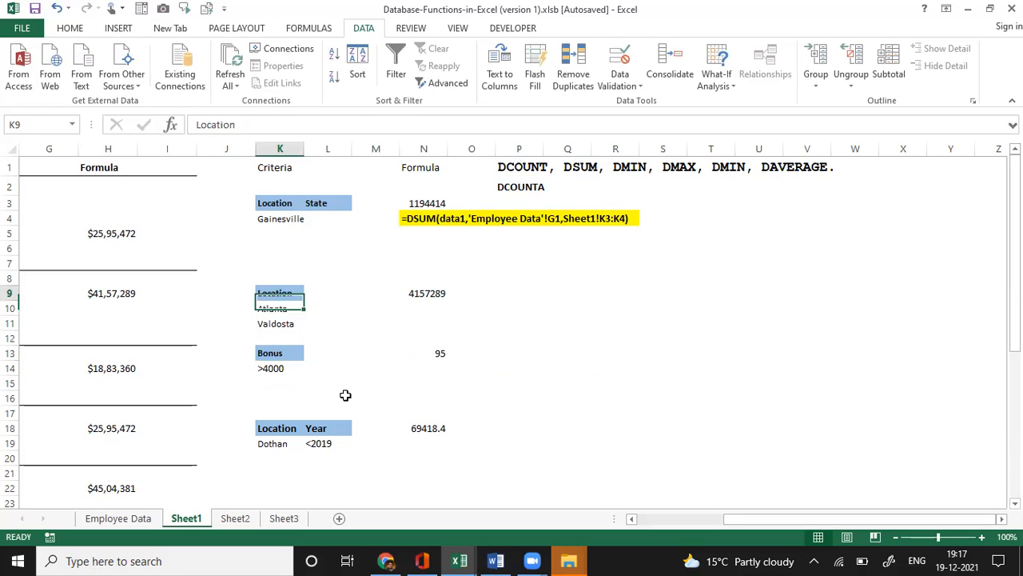
{"action": "key", "text": "shift+Down"}
{"action": "key", "text": "ctrl+c"}
{"action": "key", "text": "Down"}
{"action": "key", "text": "Down"}
{"action": "key", "text": "Down"}
{"action": "key", "text": "Down"}
{"action": "key", "text": "Right"}
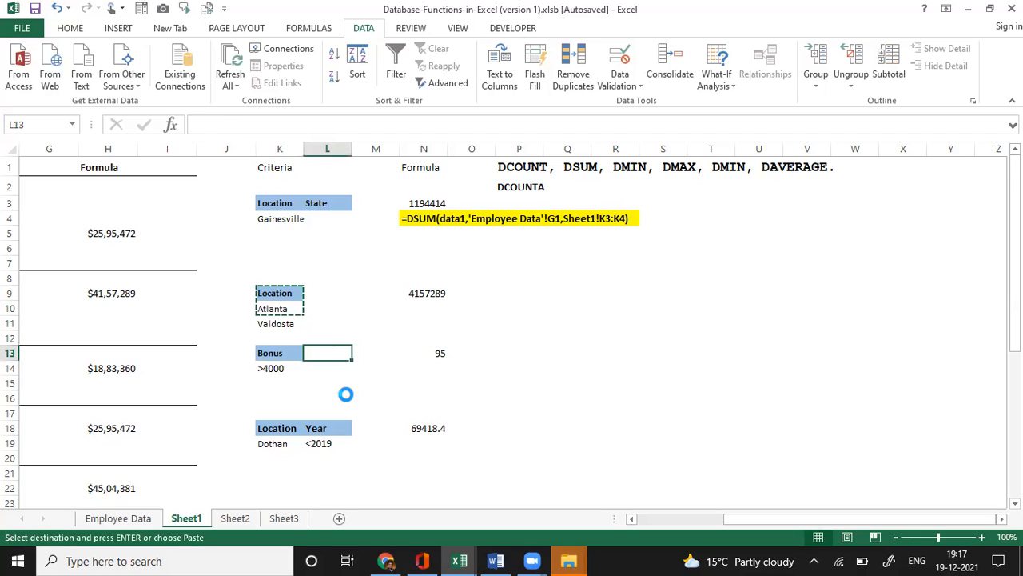
{"action": "key", "text": "Return"}
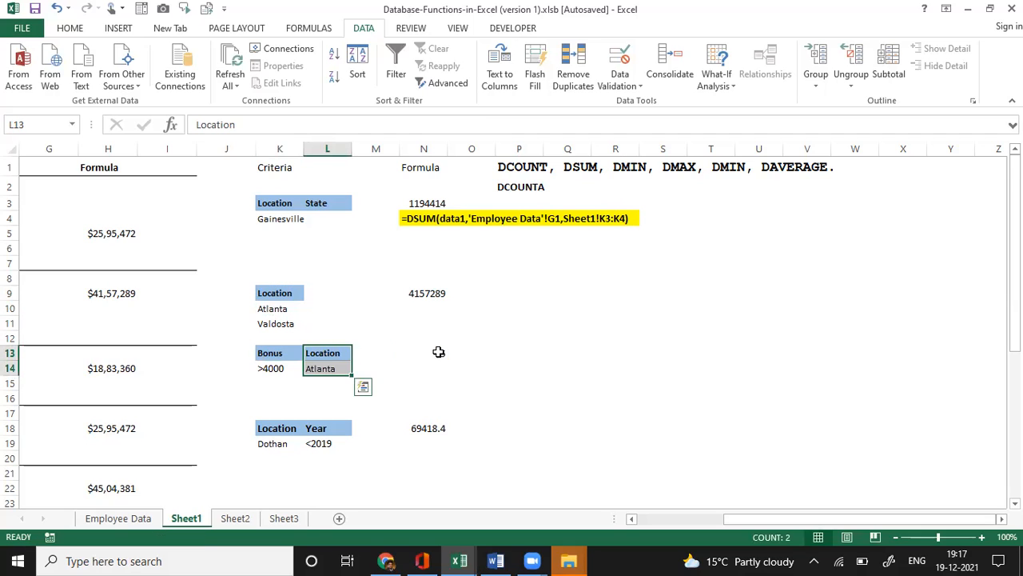
Extend the criteria range of the DCOUNTA formula in N13 to K13:L14 so it includes the Location criterion.
{"action": "left_click", "coordinate": [439, 352]}
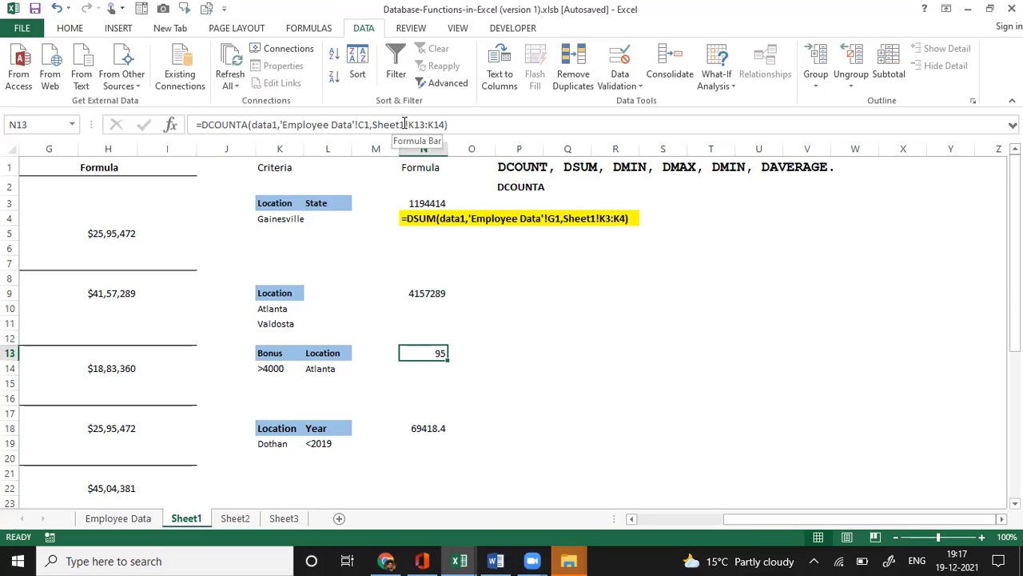
{"action": "left_click_drag", "start_coordinate": [408, 124], "coordinate": [446, 124]}
{"action": "left_click_drag", "start_coordinate": [274, 352], "coordinate": [320, 362]}
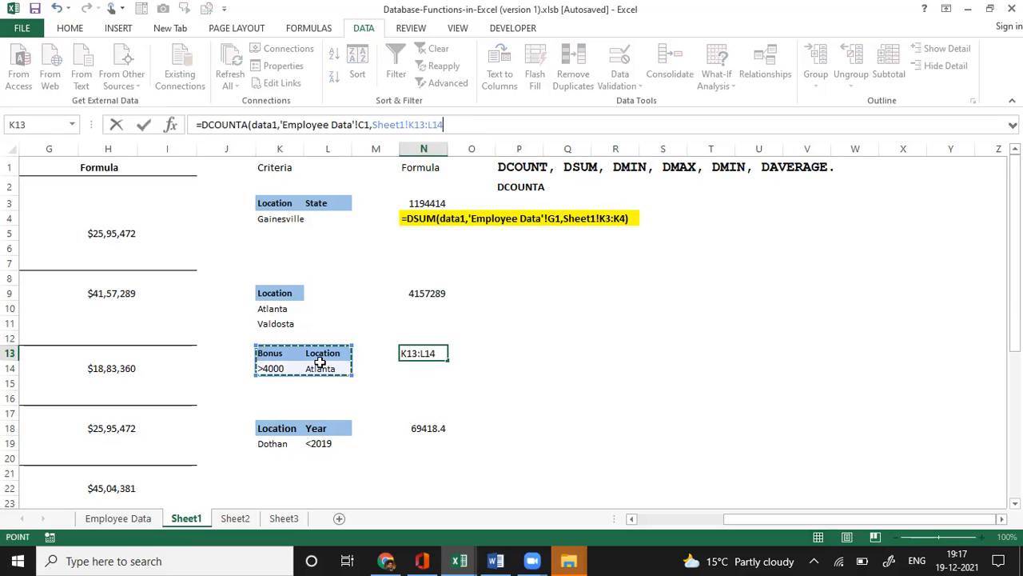
{"action": "type", "text": ")"}
{"action": "key", "text": "Return"}
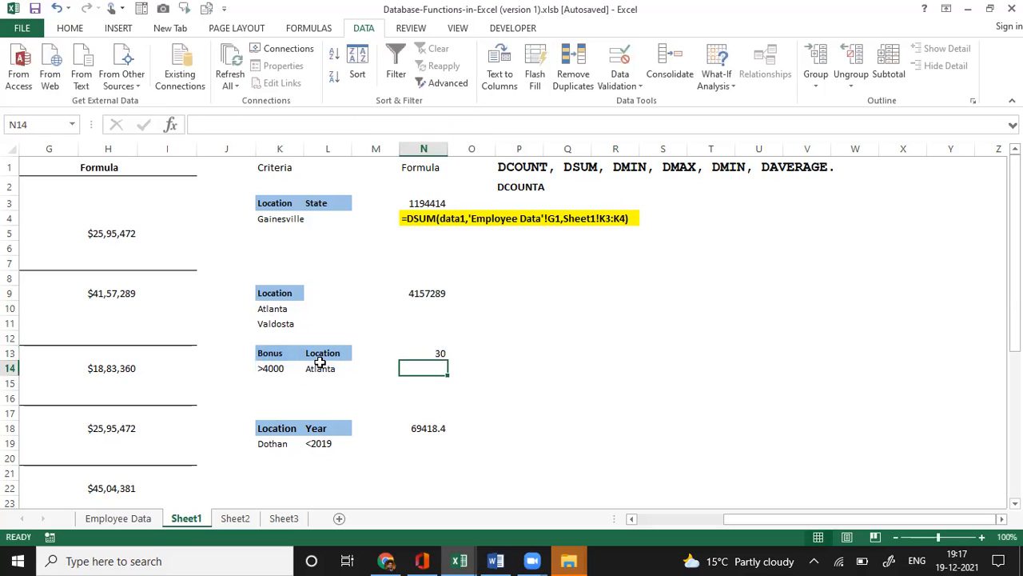
{"action": "key", "text": "Up"}
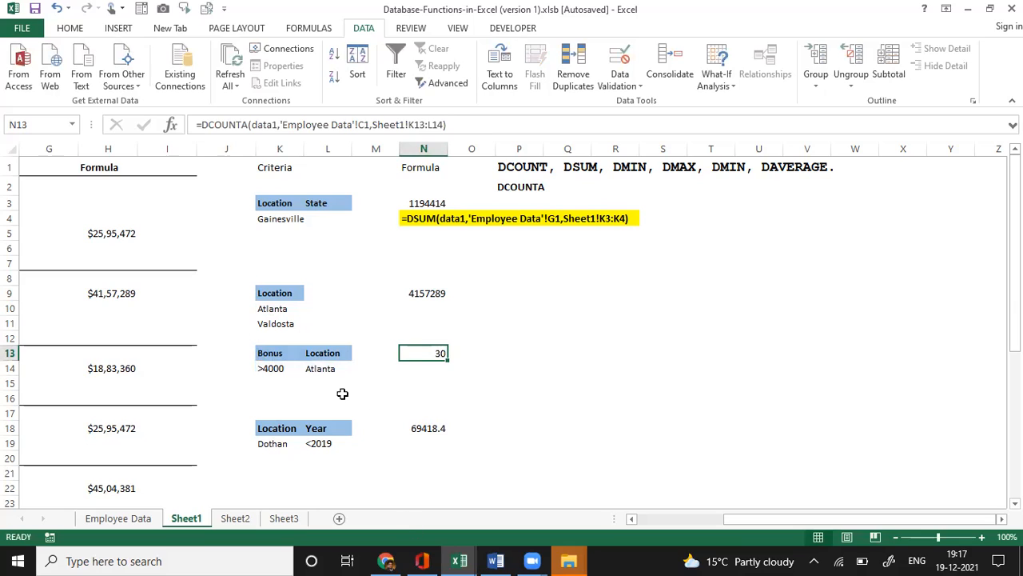
Try Gainesville and Tallahasse as the Location criterion in L14, ending on Tallahasse.
{"action": "left_click", "coordinate": [334, 367]}
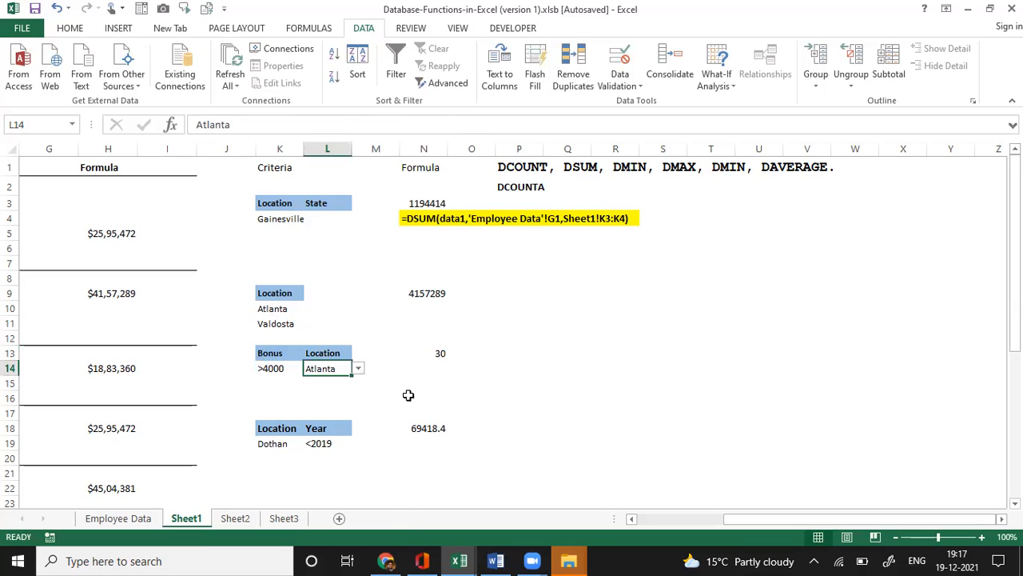
{"action": "left_click", "coordinate": [359, 369]}
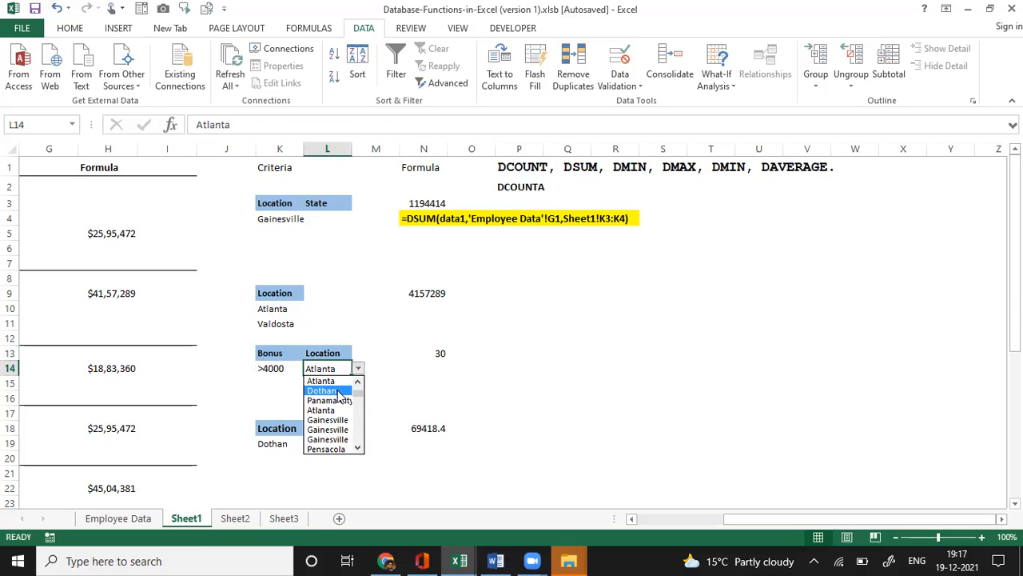
{"action": "left_click", "coordinate": [334, 419]}
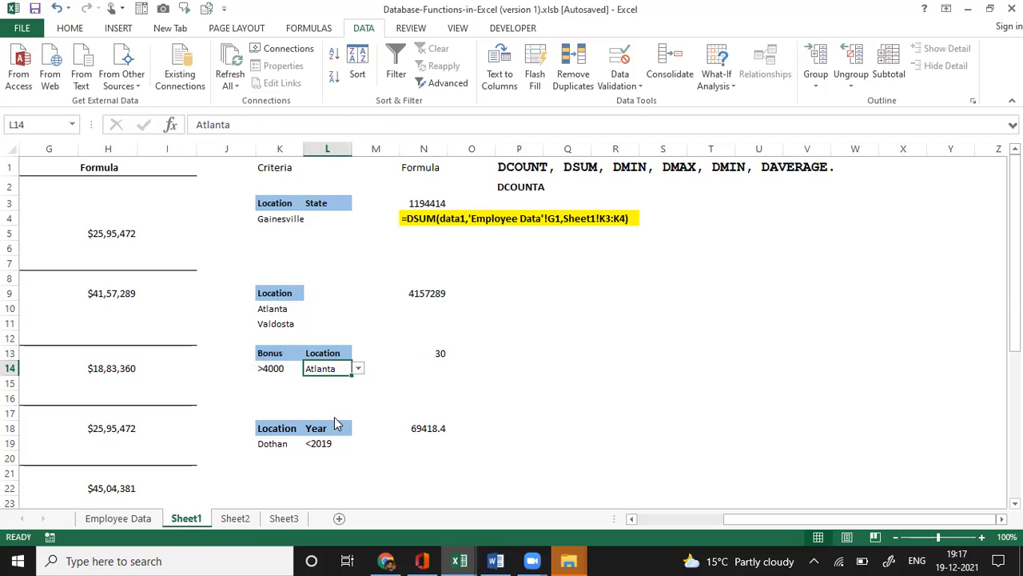
{"action": "left_click", "coordinate": [358, 368]}
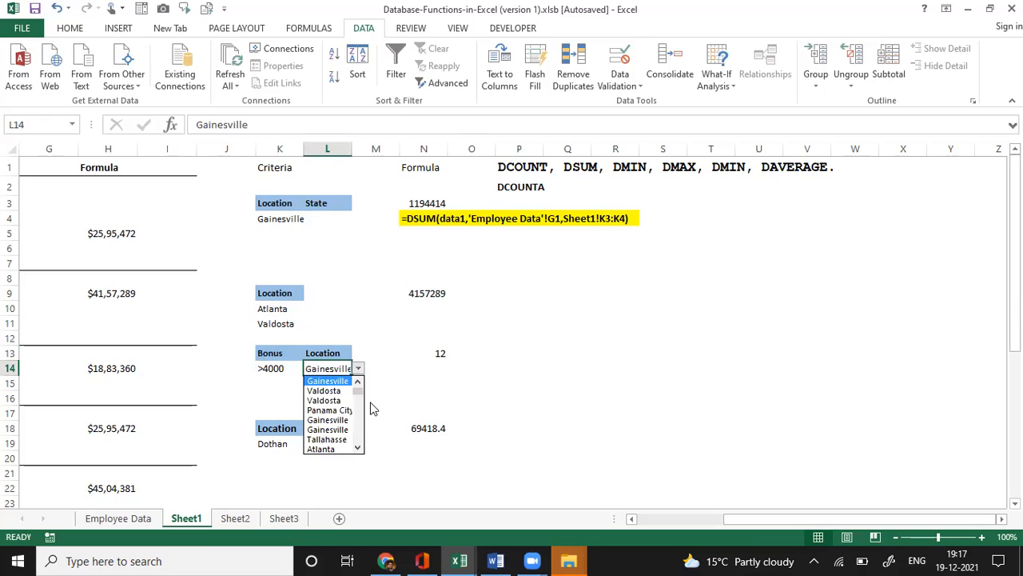
{"action": "left_click", "coordinate": [339, 441]}
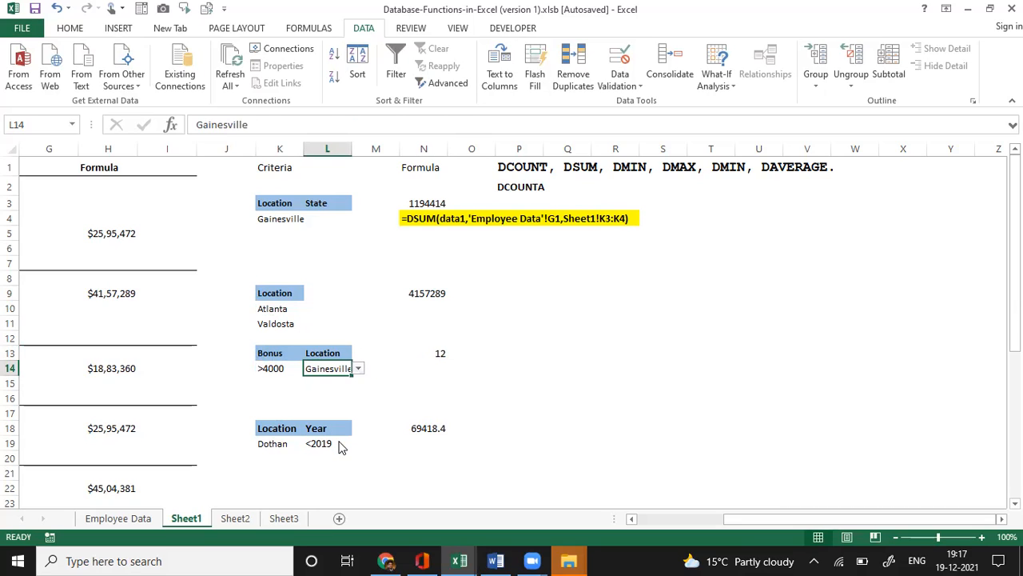
Change the Location criterion in L14 to Valdosta.
{"action": "left_click", "coordinate": [358, 369]}
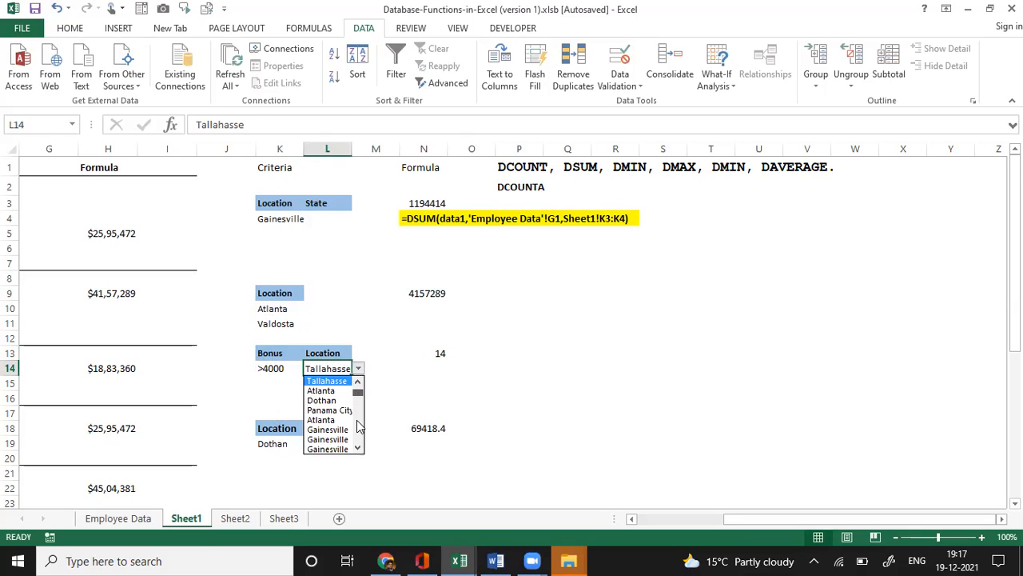
{"action": "scroll", "coordinate": [358, 426], "scroll_direction": "down", "scroll_amount": 5}
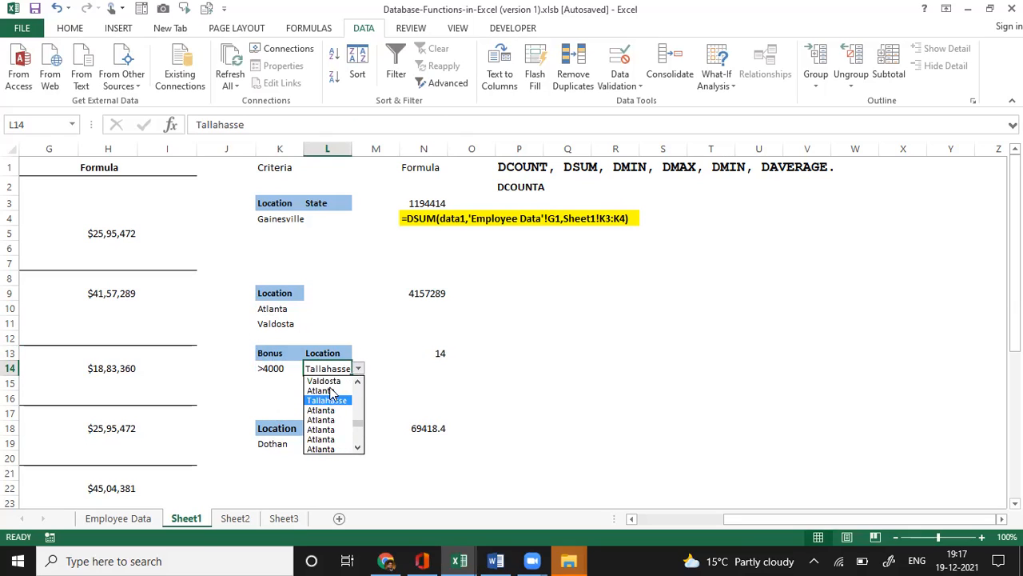
{"action": "left_click", "coordinate": [324, 382]}
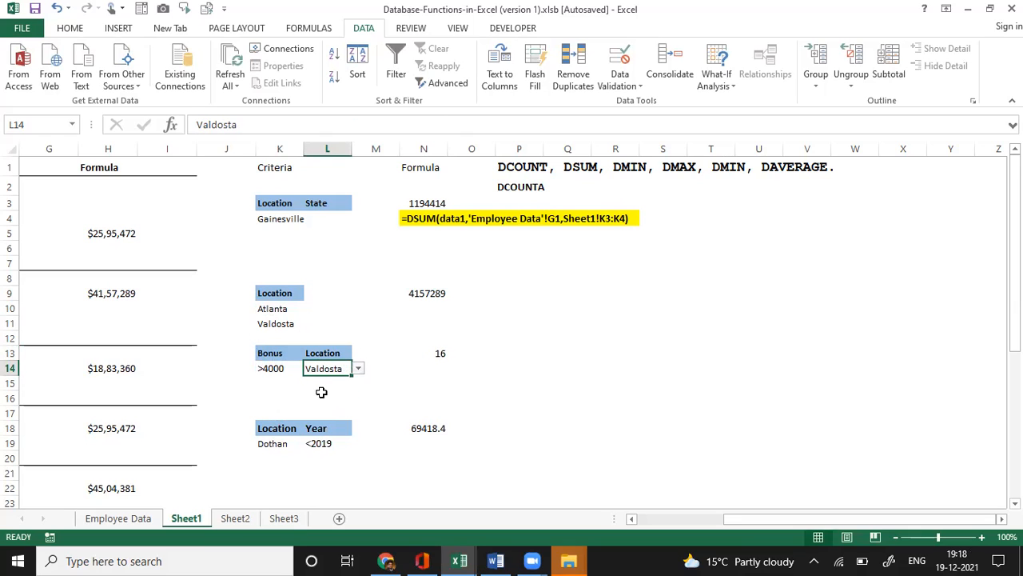
{"action": "left_click", "coordinate": [321, 391]}
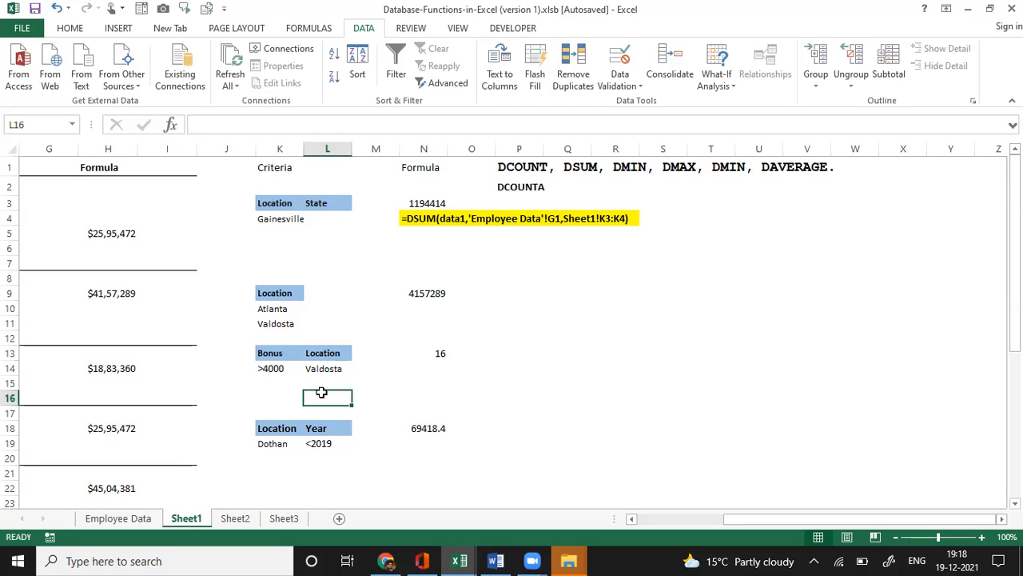
{"action": "left_click", "coordinate": [283, 381]}
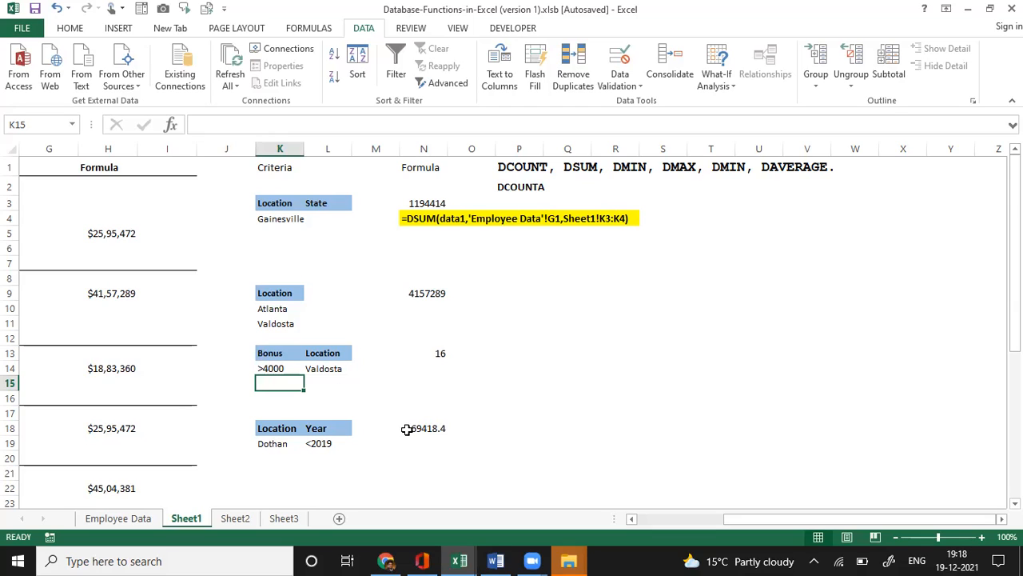
Review the DCOUNTA formula in N13 and check which Employee Data cells the named range data1 refers to, then return to Sheet1.
{"action": "left_click", "coordinate": [418, 354]}
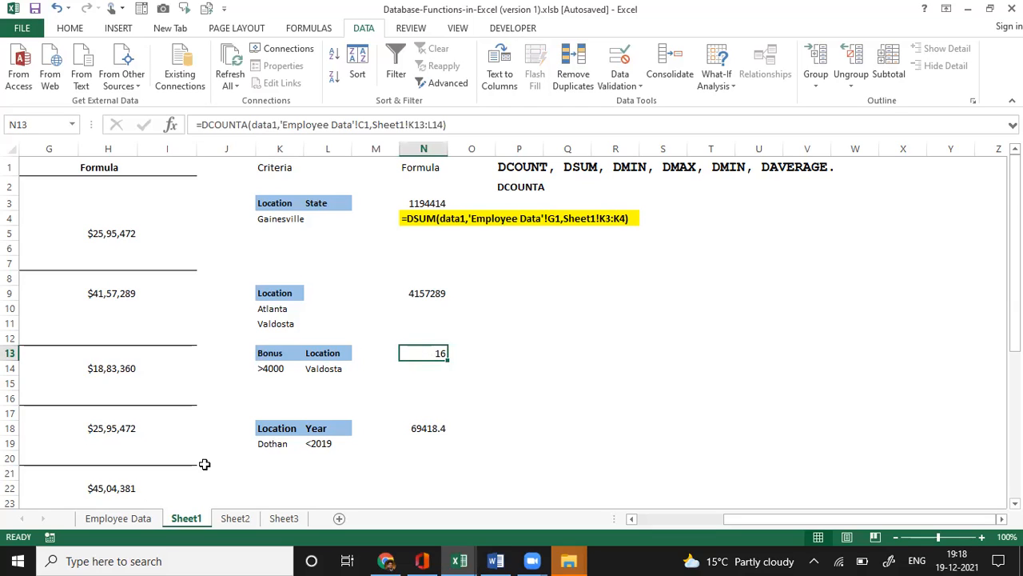
{"action": "left_click", "coordinate": [130, 519]}
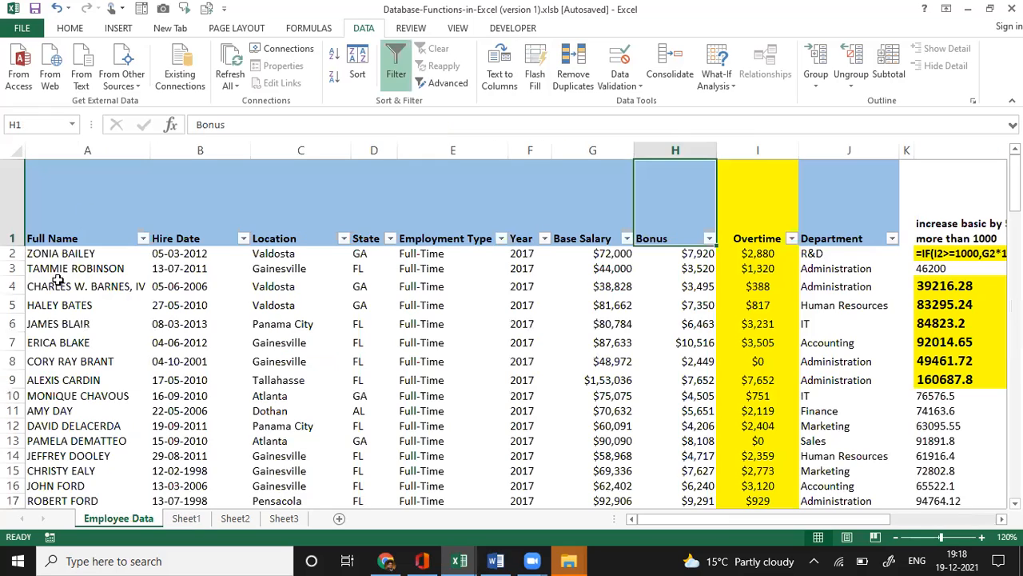
{"action": "left_click", "coordinate": [60, 231]}
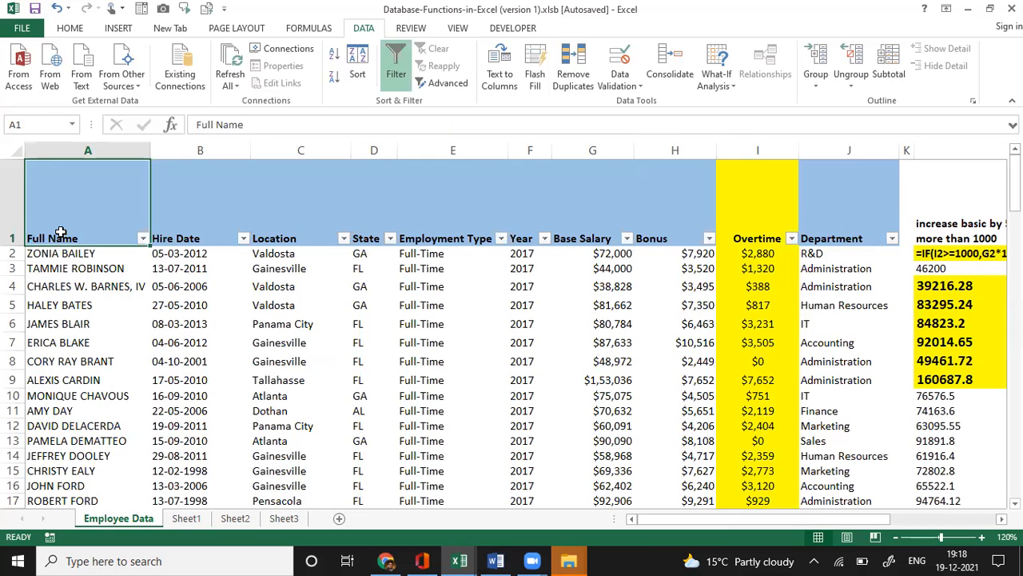
{"action": "left_click_drag", "start_coordinate": [60, 231], "coordinate": [779, 502]}
{"action": "key", "text": "ctrl+q"}
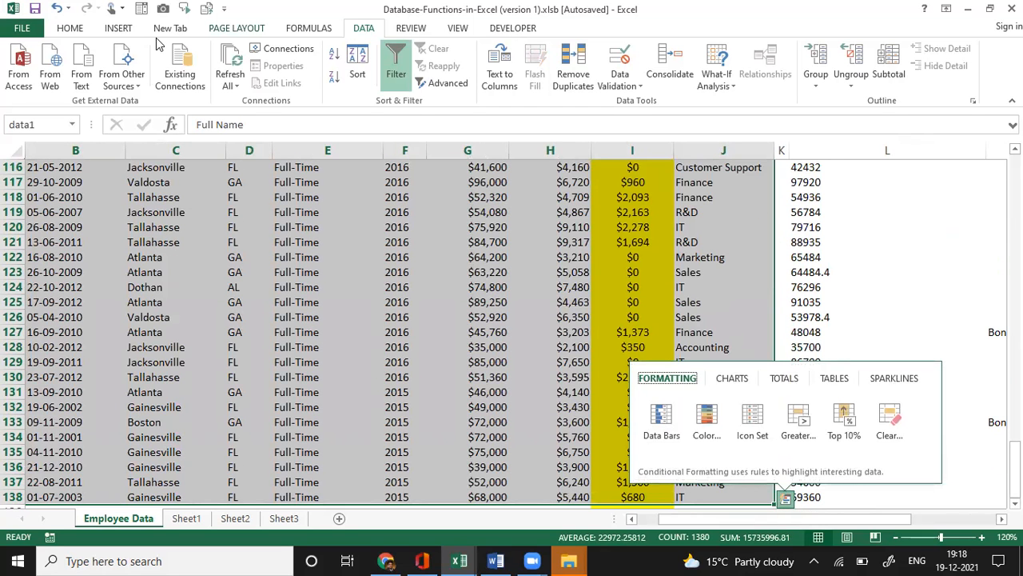
{"action": "left_click", "coordinate": [308, 29]}
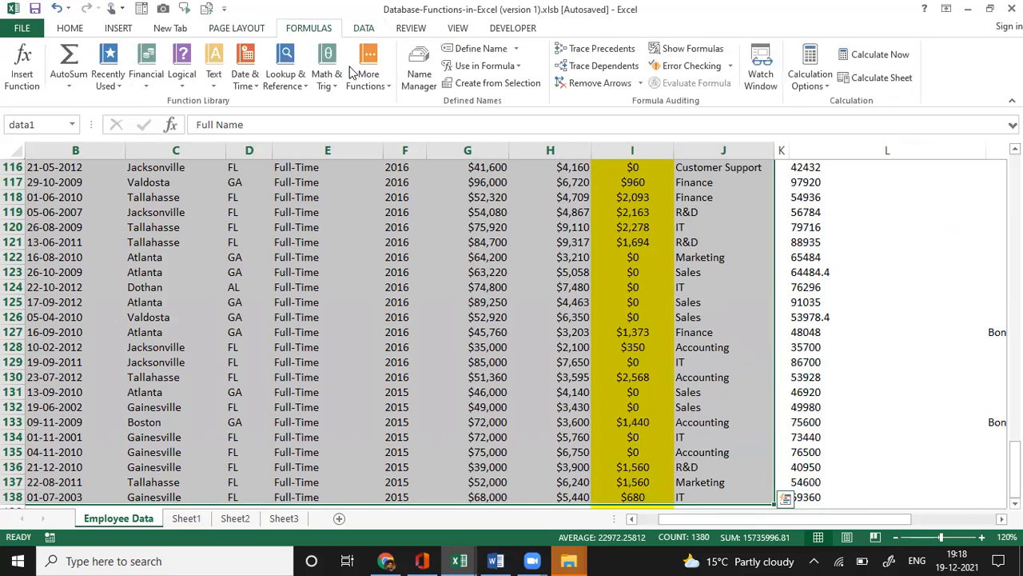
{"action": "left_click", "coordinate": [421, 72]}
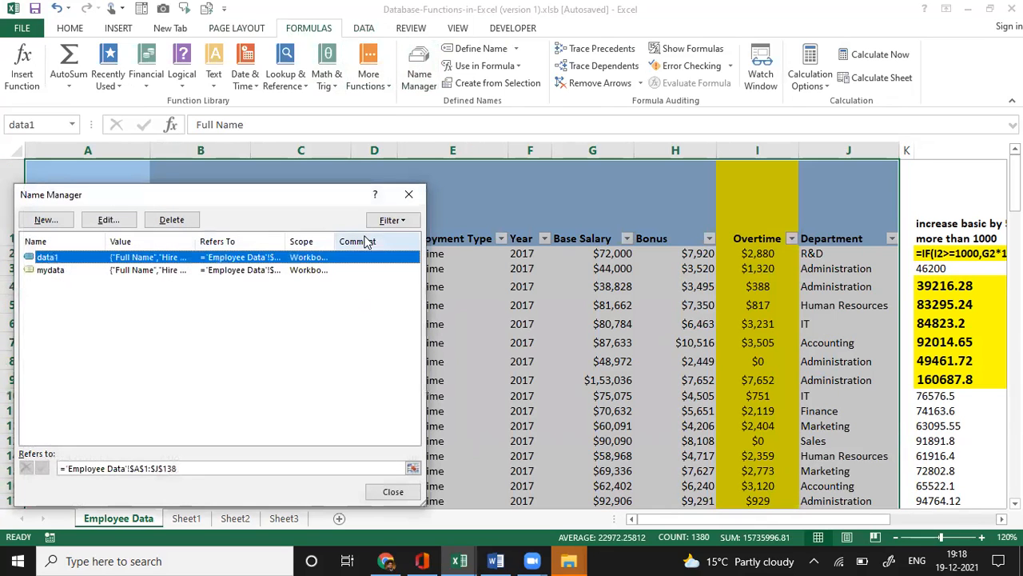
{"action": "left_click", "coordinate": [410, 194]}
{"action": "left_click", "coordinate": [189, 524]}
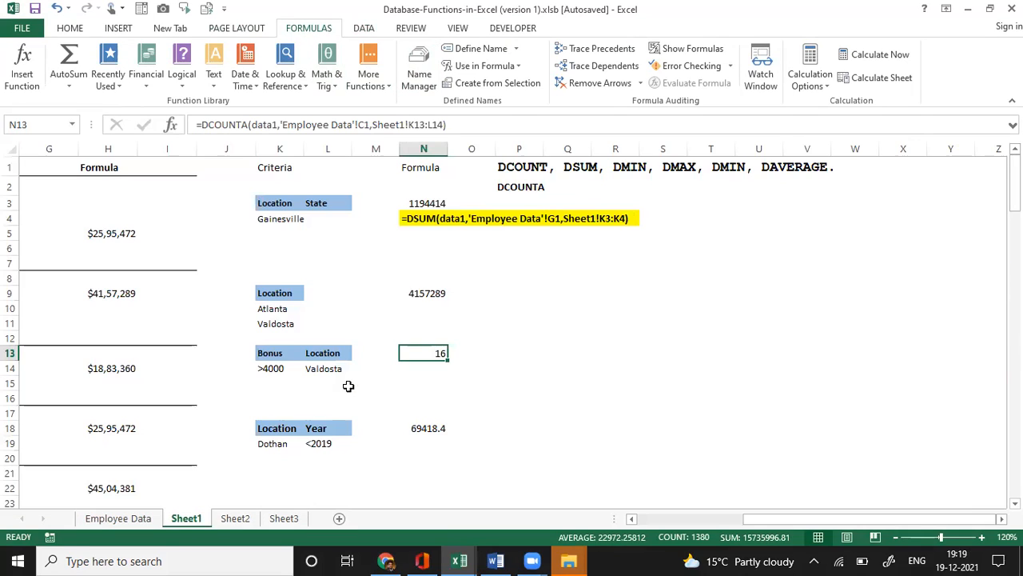
{"action": "left_click_drag", "start_coordinate": [430, 366], "coordinate": [435, 356]}
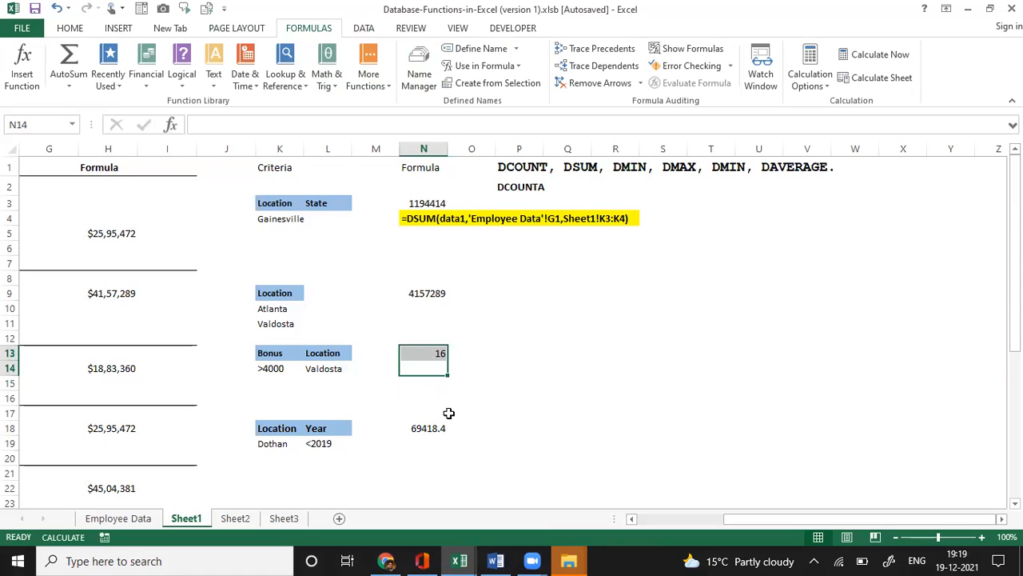
{"action": "left_click", "coordinate": [277, 374]}
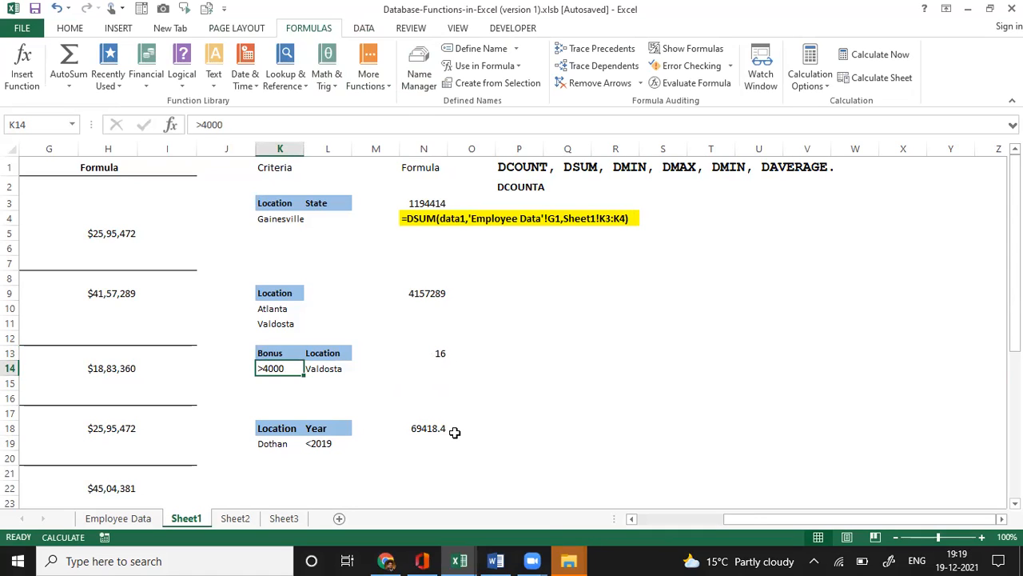
{"action": "key", "text": "Up"}
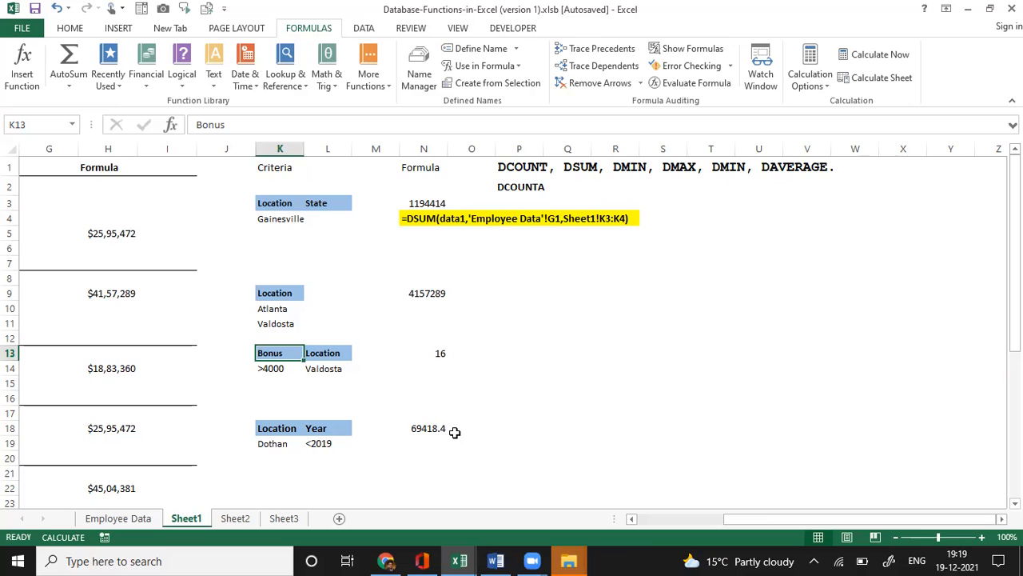
{"action": "key", "text": "Right"}
{"action": "key", "text": "Down"}
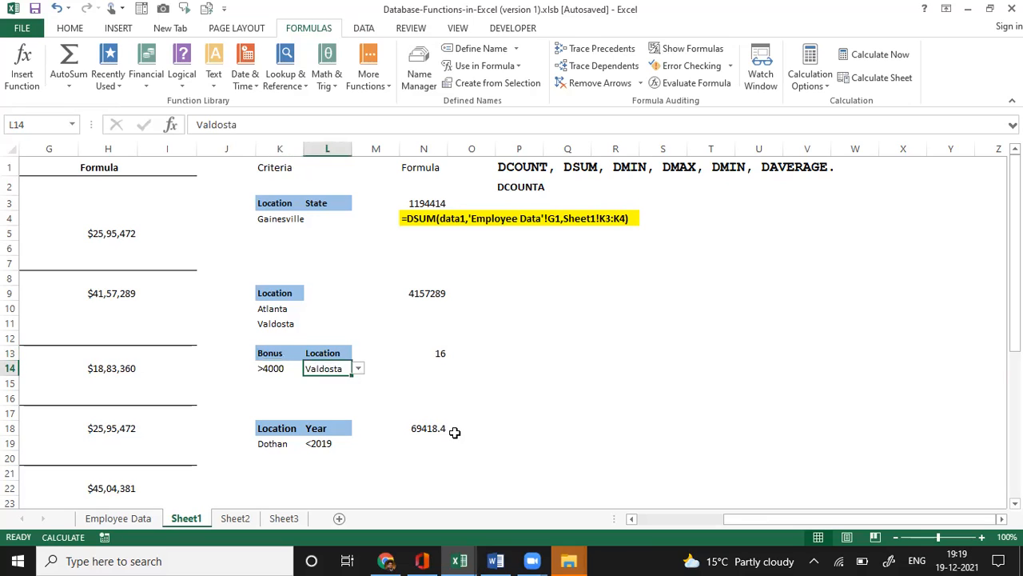
{"action": "key", "text": "Left"}
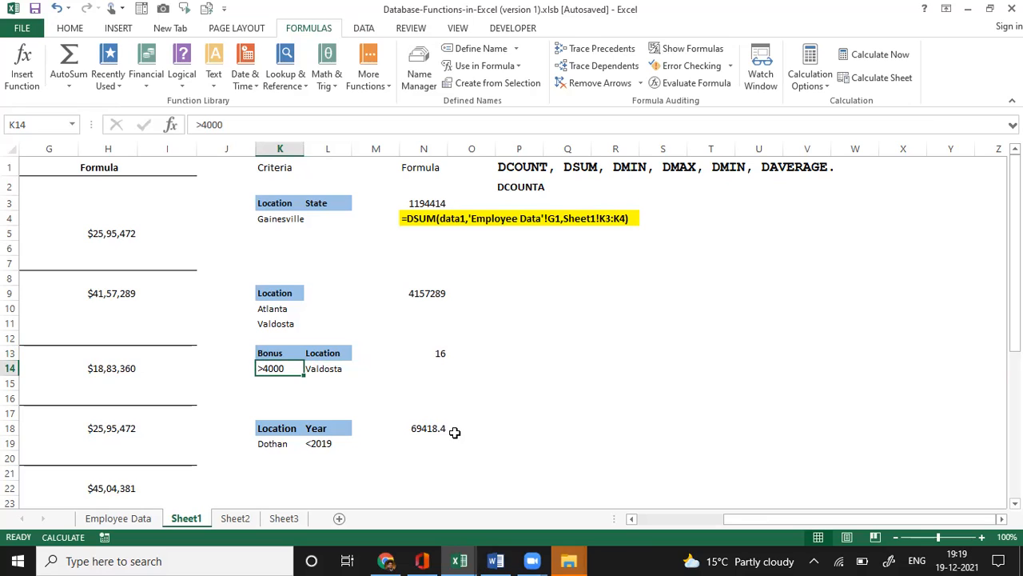
Move the Location header and its Valdosta criterion from L13:L14 to M13:M14.
{"action": "key", "text": "Up"}
{"action": "key", "text": "Right"}
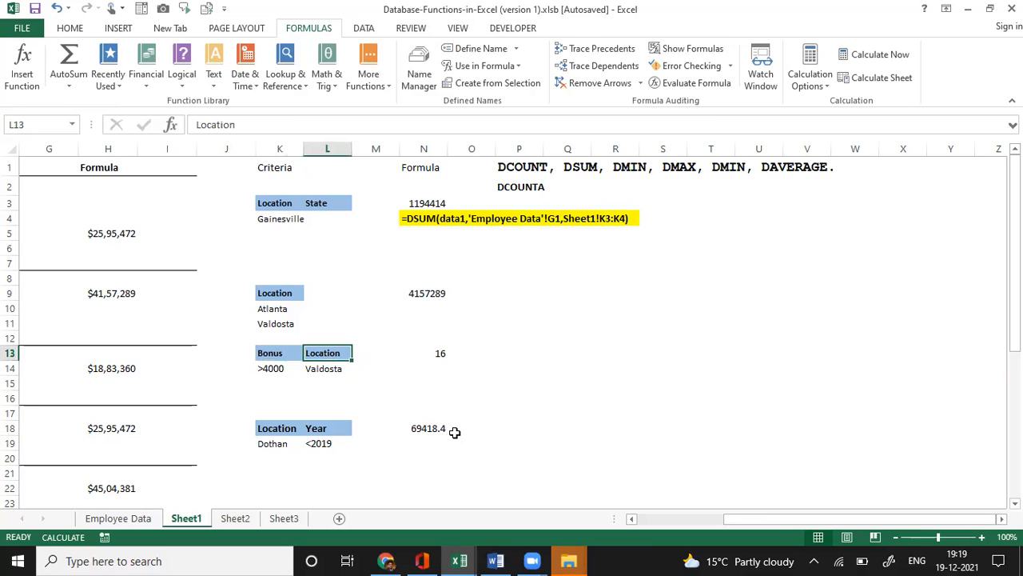
{"action": "key", "text": "shift+Down"}
{"action": "key", "text": "ctrl+c"}
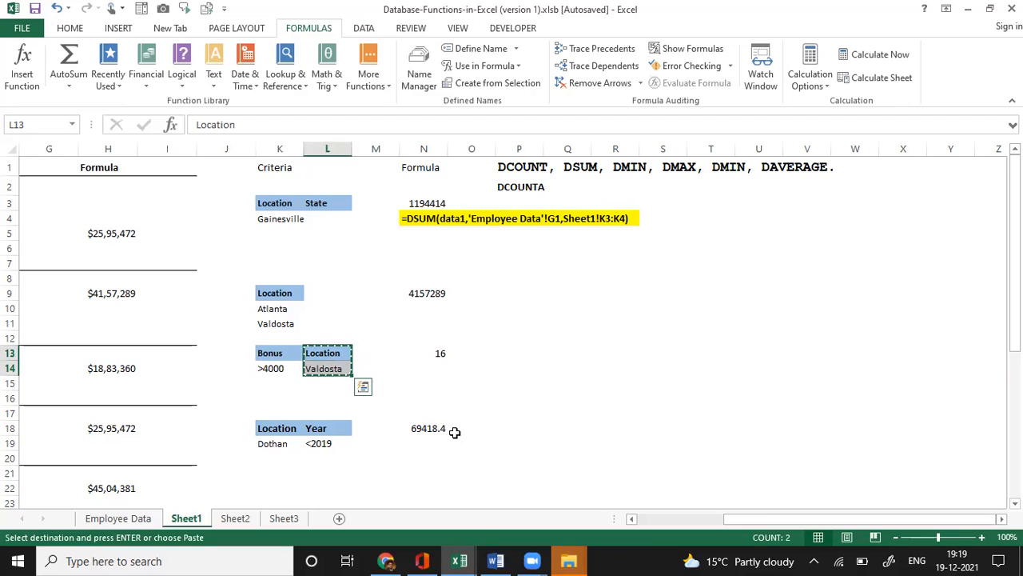
{"action": "key", "text": "Right"}
{"action": "key", "text": "ctrl+v"}
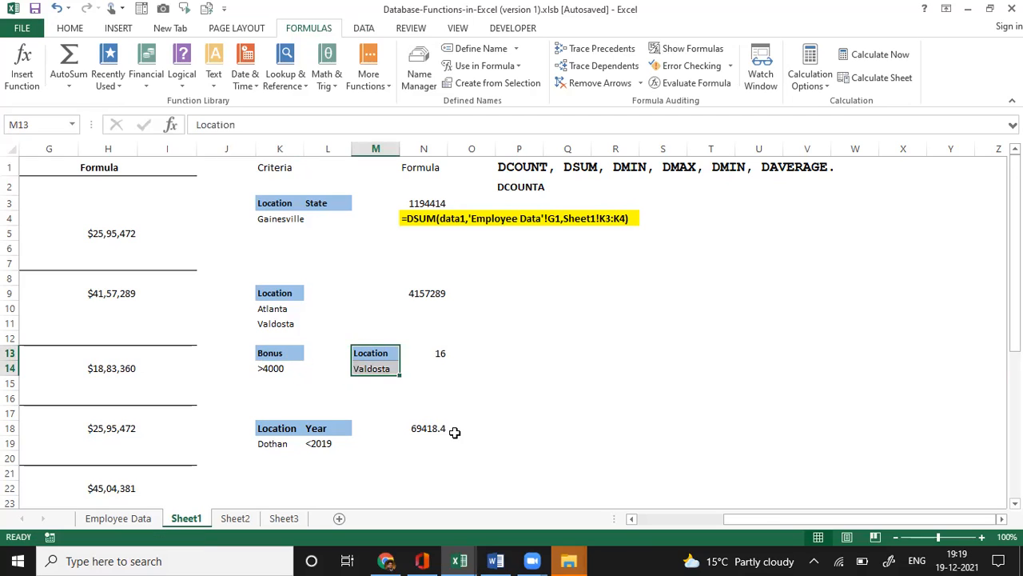
Copy the Bonus header and its criterion from K13:K14 into L13:L14.
{"action": "key", "text": "Left"}
{"action": "key", "text": "Left"}
{"action": "key", "text": "Left"}
{"action": "key", "text": "Right"}
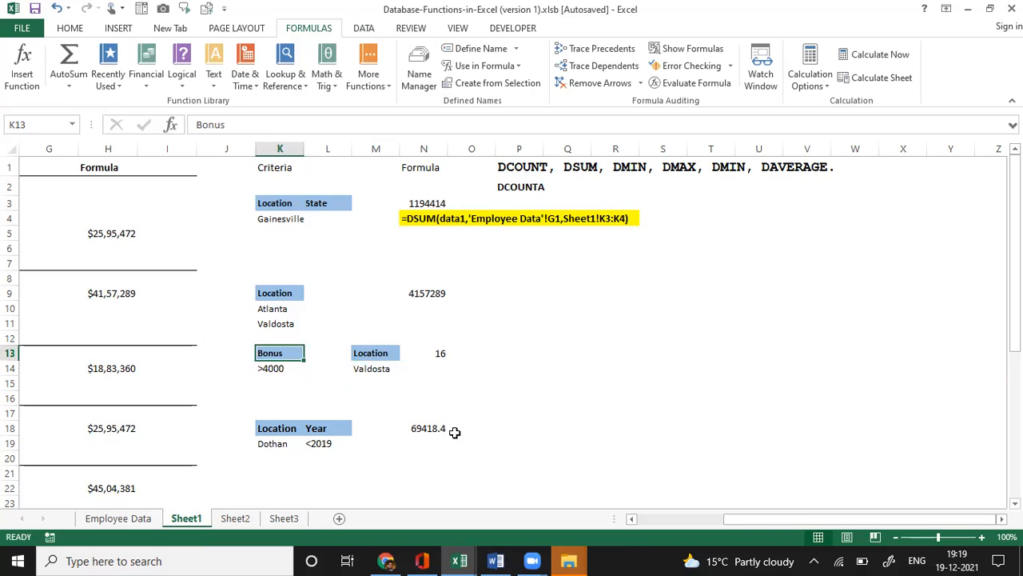
{"action": "key", "text": "shift+Down"}
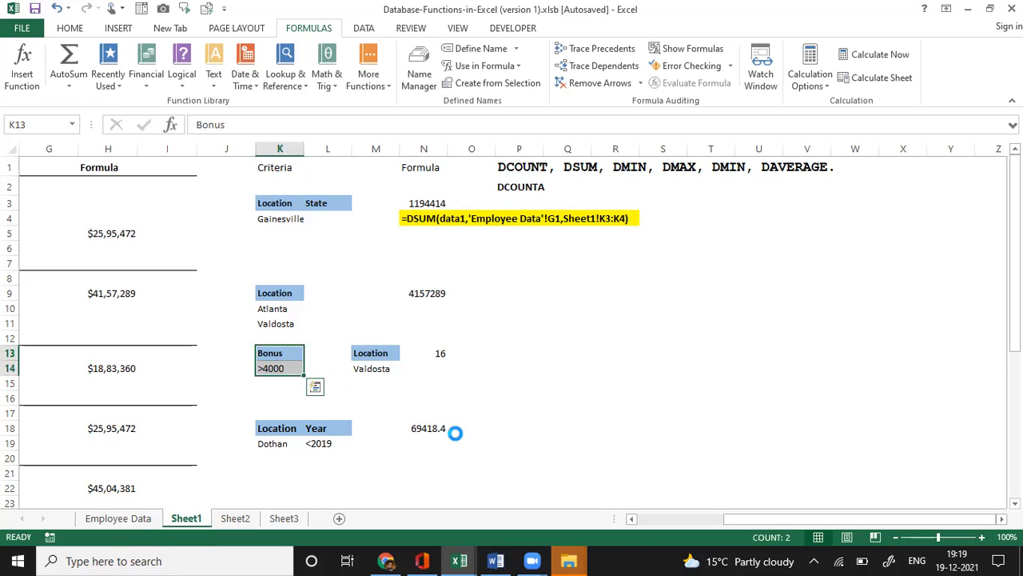
{"action": "key", "text": "ctrl+c"}
{"action": "key", "text": "Right"}
{"action": "key", "text": "ctrl+v"}
Set the Bonus criteria to >2000 in K14 and <3000 in L14.
{"action": "key", "text": "Left"}
{"action": "key", "text": "Down"}
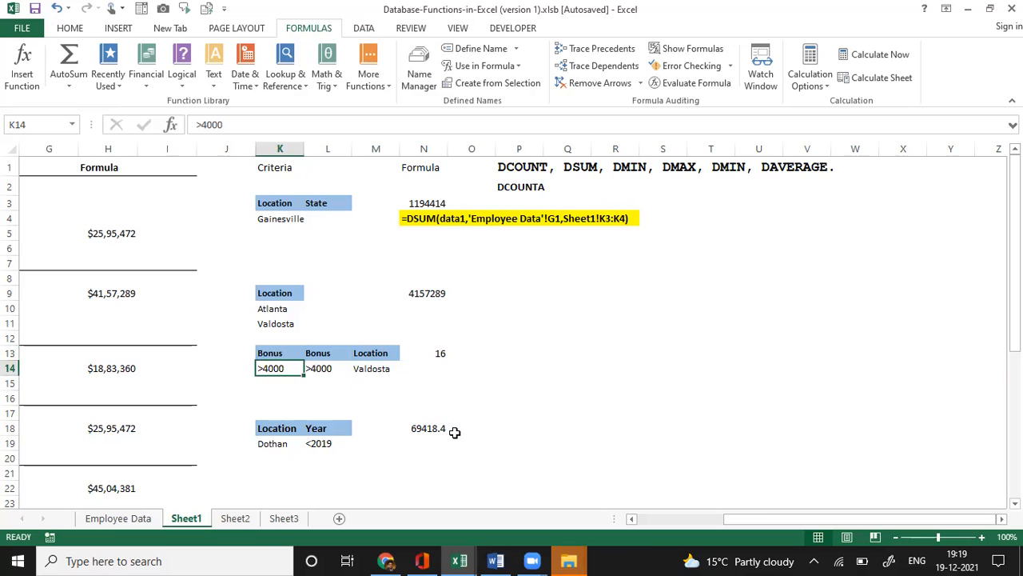
{"action": "type", "text": ">2000"}
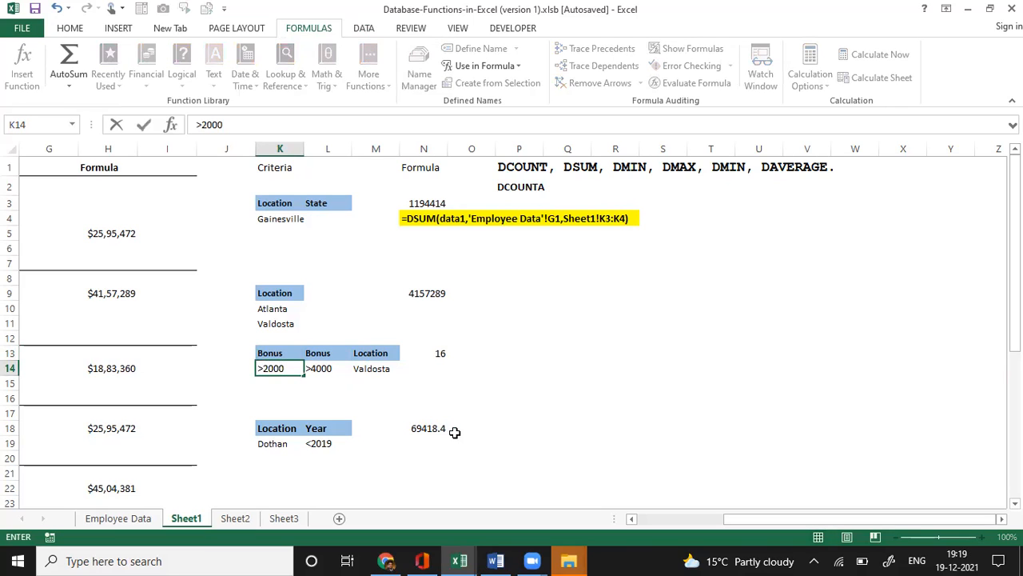
{"action": "key", "text": "Tab"}
{"action": "type", "text": "<"}
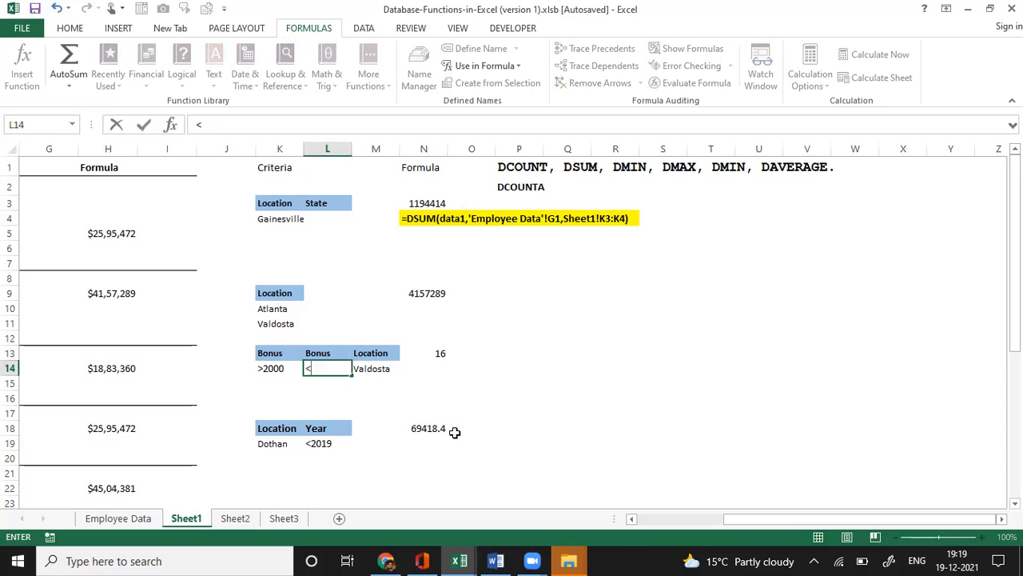
{"action": "type", "text": "3000"}
{"action": "key", "text": "ctrl+Return"}
{"action": "key", "text": "Return"}
{"action": "key", "text": "Up"}
{"action": "key", "text": "Right"}
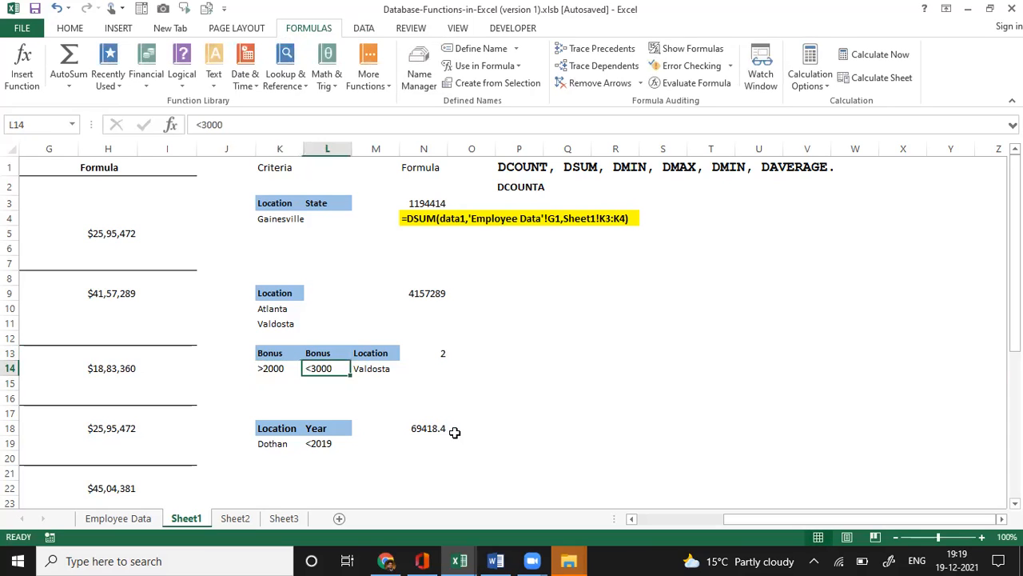
Reselect K13:M14 as the criteria range of the DCOUNTA formula in N13 and confirm the formula.
{"action": "key", "text": "Right"}
{"action": "key", "text": "Right"}
{"action": "key", "text": "Up"}
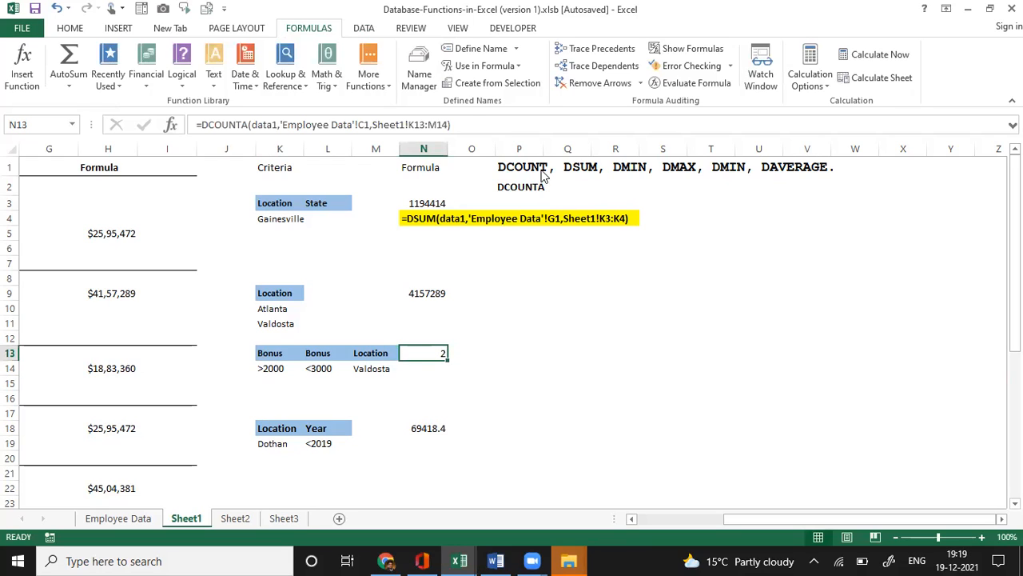
{"action": "left_click", "coordinate": [410, 123]}
{"action": "left_click_drag", "start_coordinate": [408, 124], "coordinate": [450, 124]}
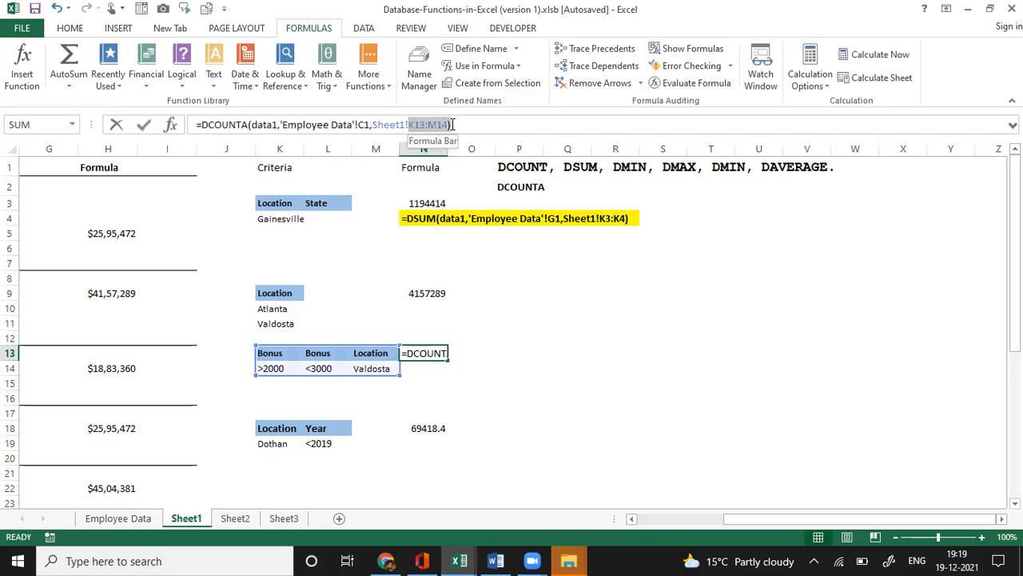
{"action": "left_click_drag", "start_coordinate": [269, 352], "coordinate": [366, 365]}
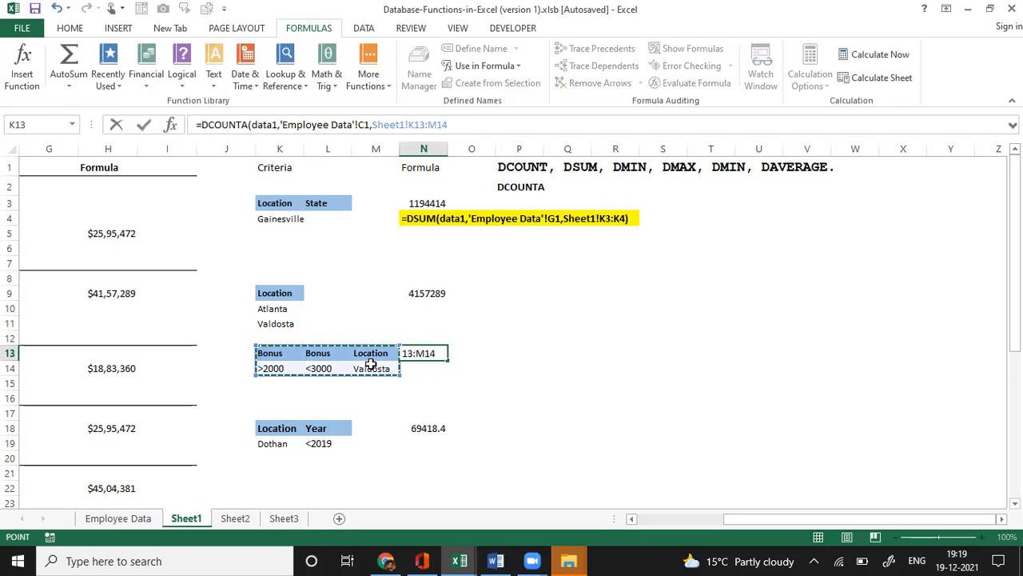
{"action": "key", "text": "Return"}
{"action": "key", "text": "Left"}
{"action": "key", "text": "Left"}
{"action": "key", "text": "Left"}
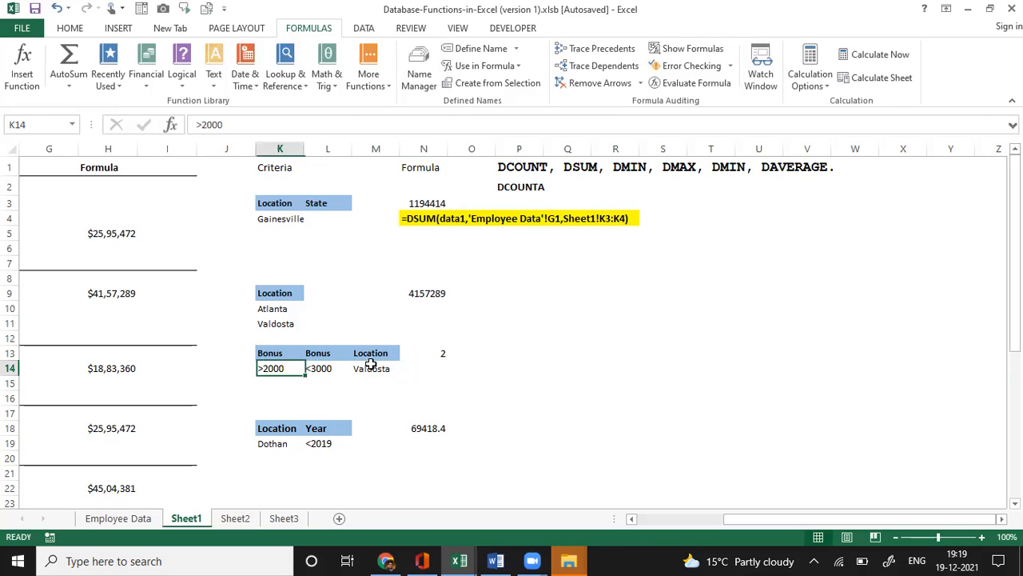
Try Atlanta and Panama City as the Location criterion in M14, ending on Panama City.
{"action": "left_click", "coordinate": [387, 368]}
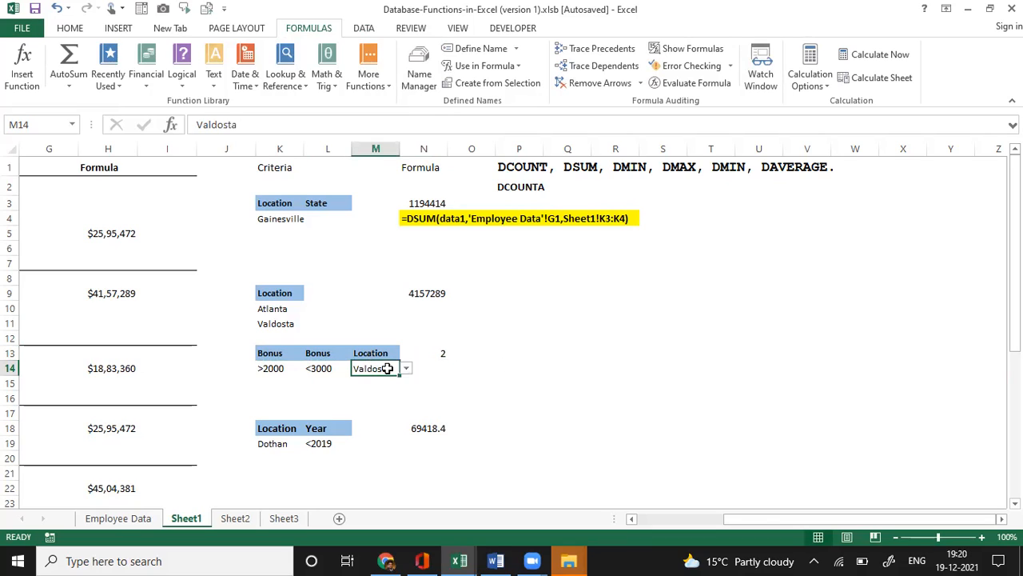
{"action": "left_click", "coordinate": [407, 368]}
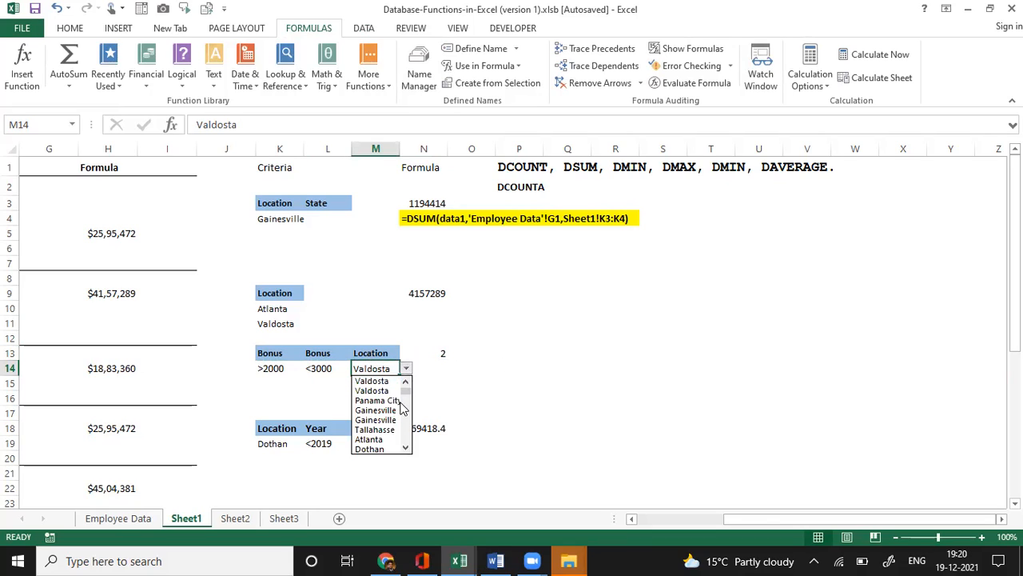
{"action": "left_click", "coordinate": [382, 439]}
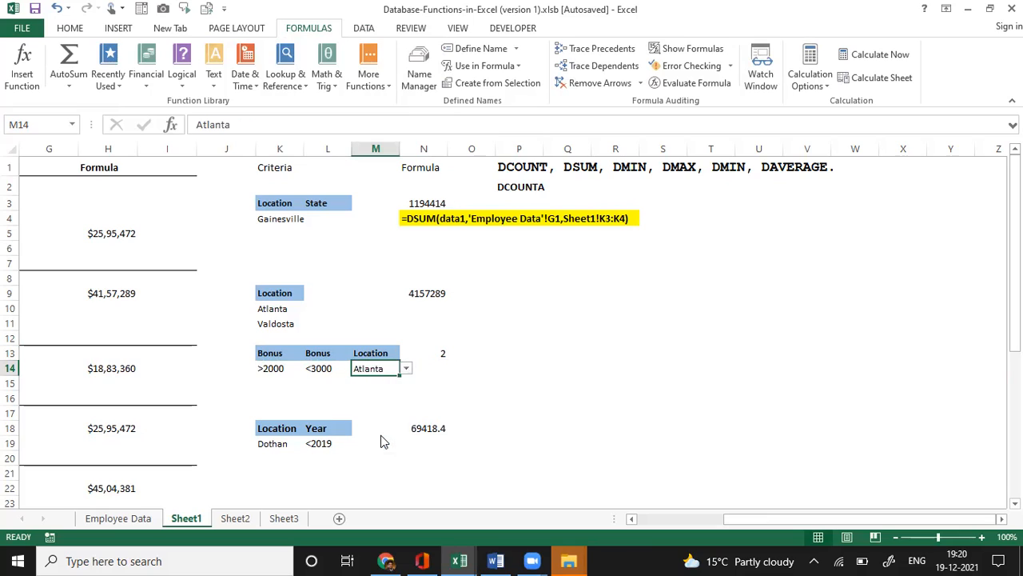
{"action": "left_click", "coordinate": [406, 369]}
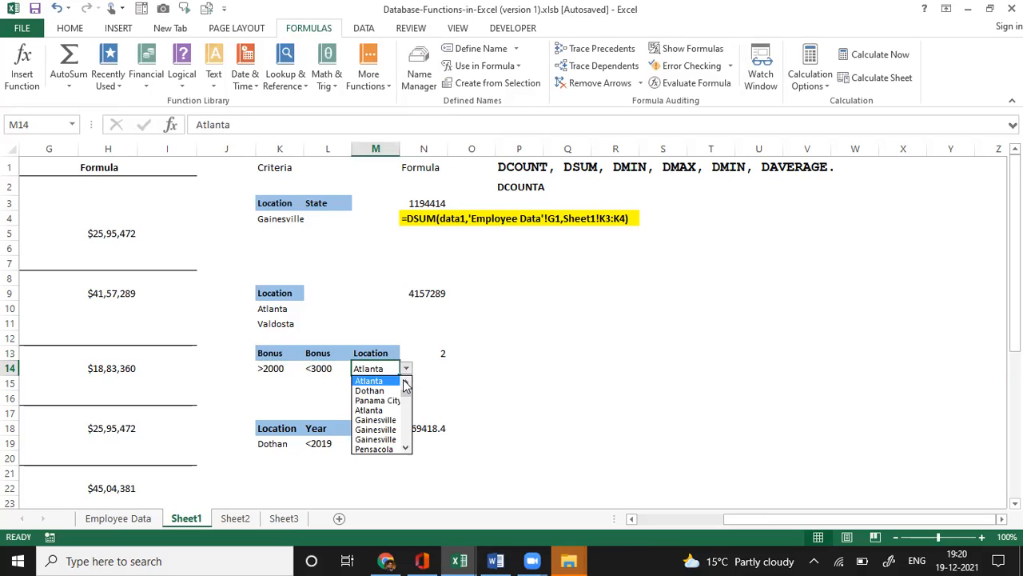
{"action": "left_click", "coordinate": [388, 405]}
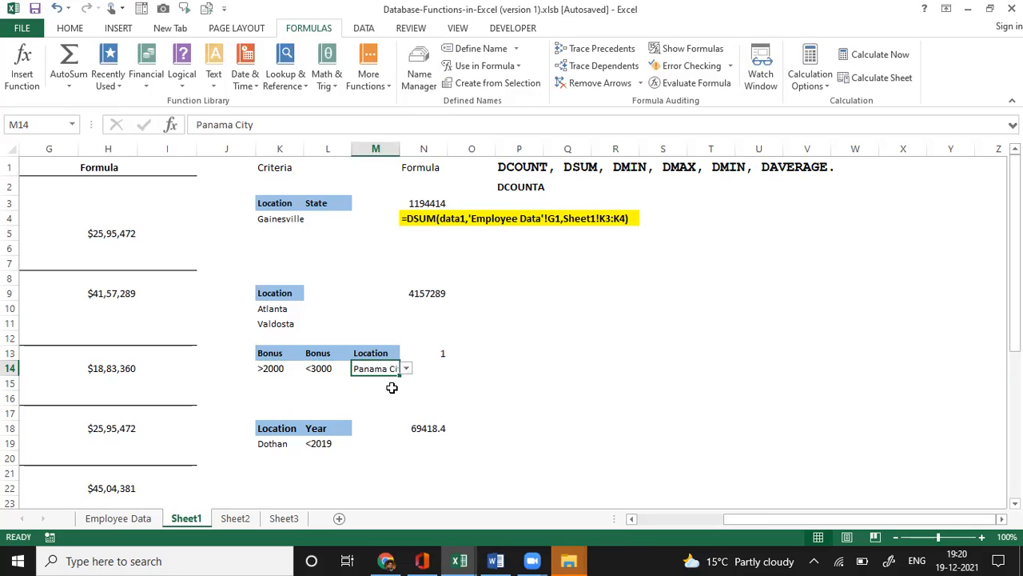
Try >1000 and >0 as the first Bonus criterion in K14, ending on >0.
{"action": "left_click", "coordinate": [276, 368]}
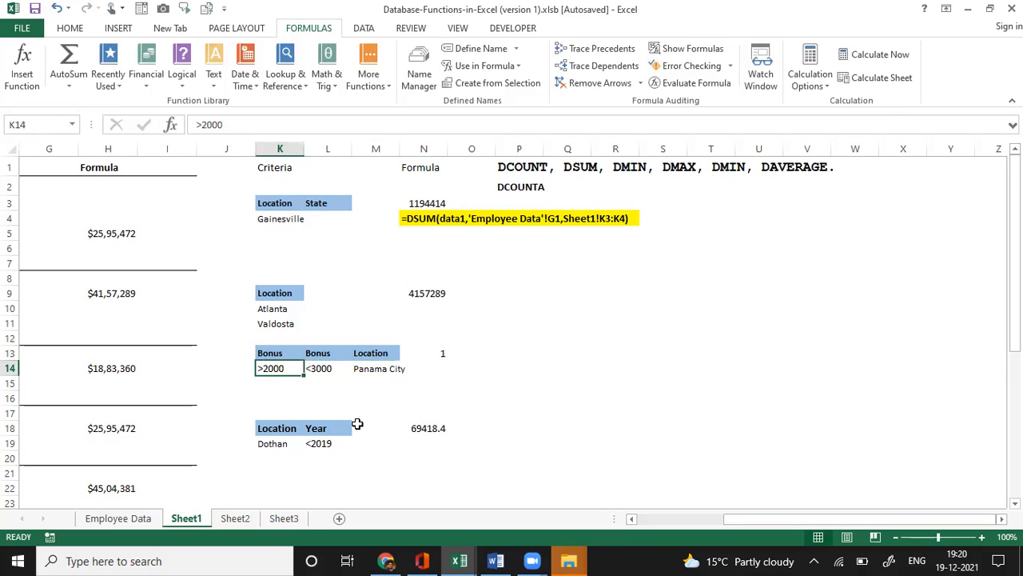
{"action": "type", "text": ">"}
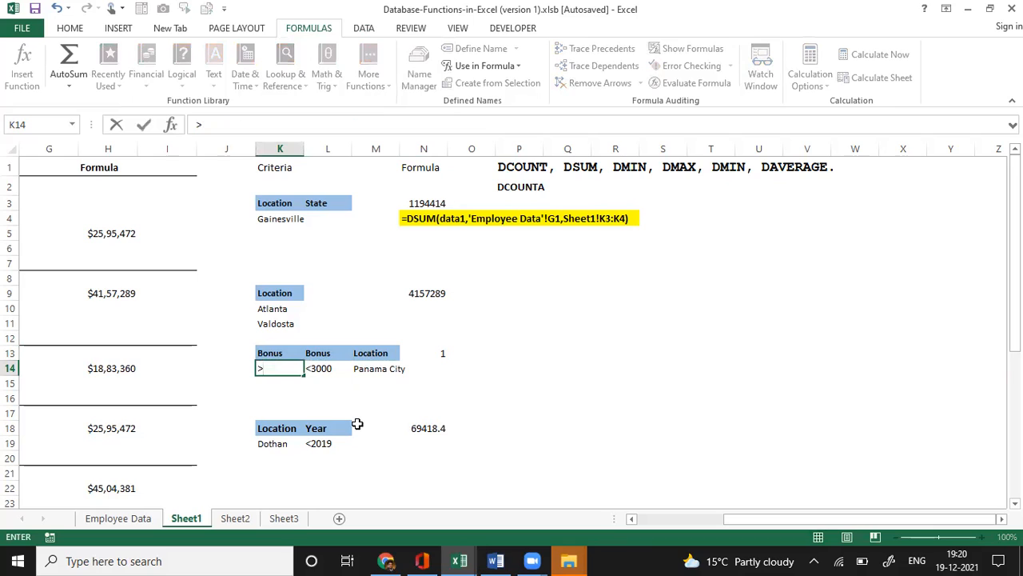
{"action": "type", "text": "1000"}
{"action": "key", "text": "Return"}
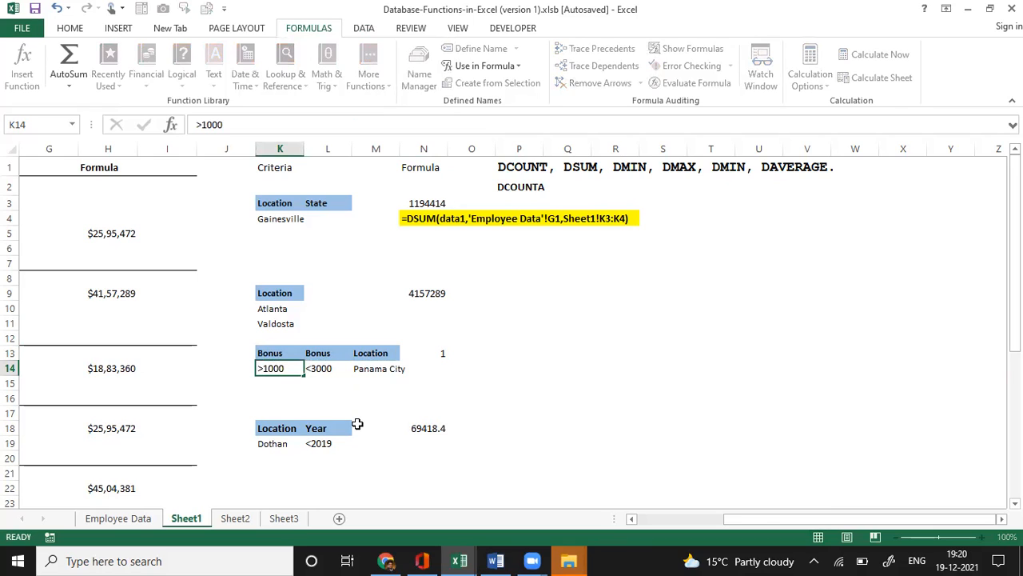
{"action": "key", "text": "Up"}
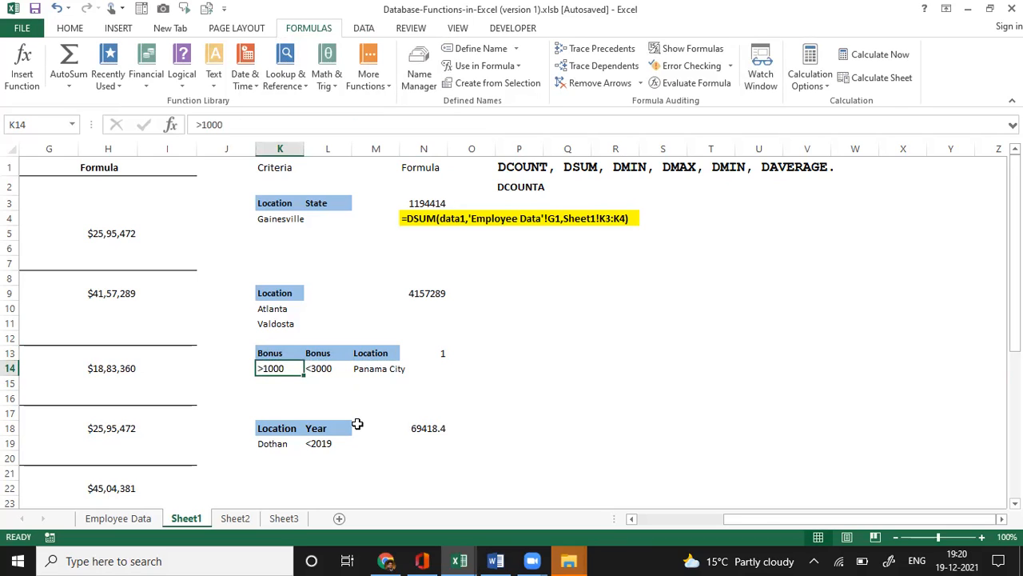
{"action": "type", "text": ">0"}
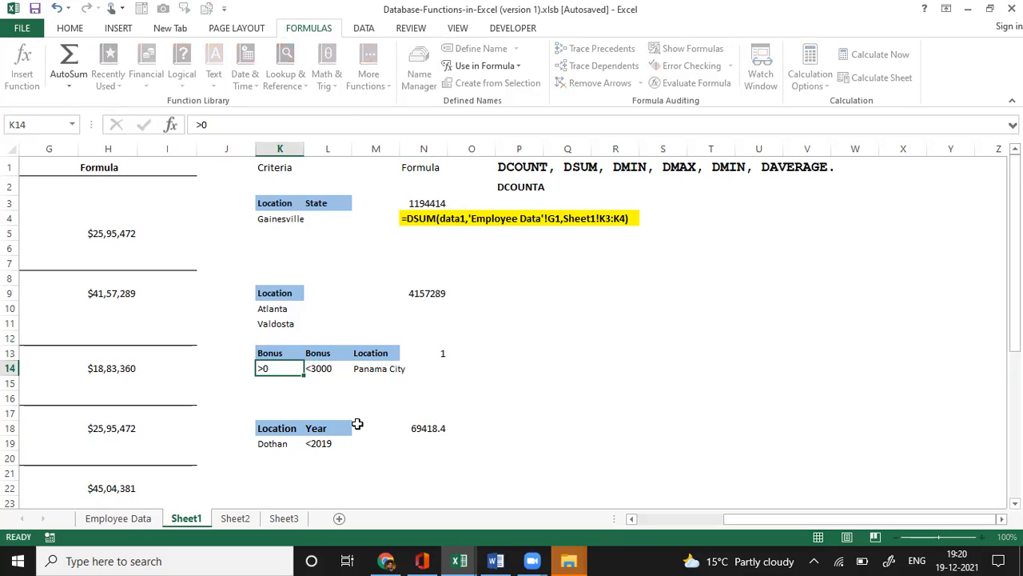
{"action": "key", "text": "Return"}
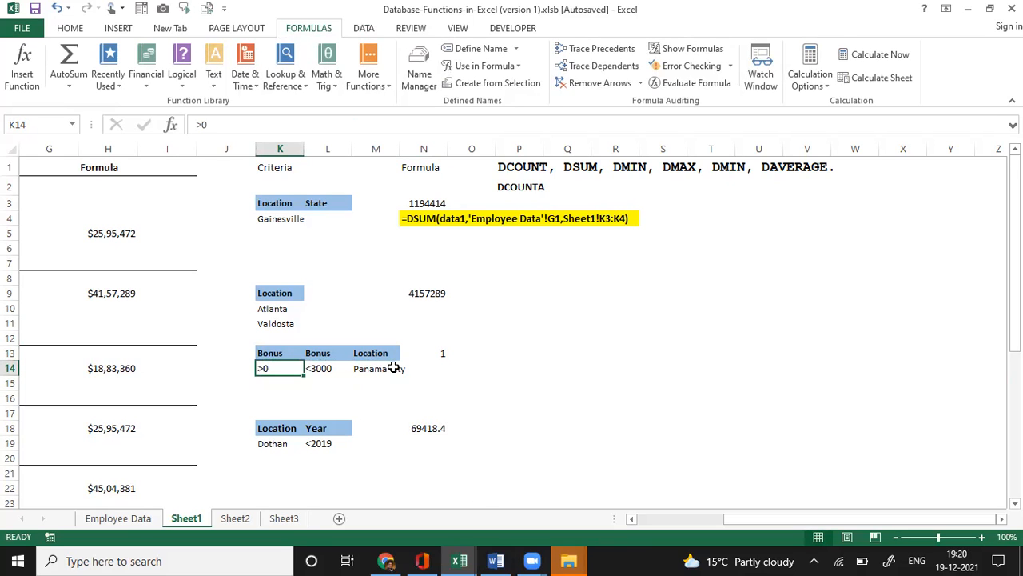
Choose Atlanta as the Location criterion in M14.
{"action": "left_click", "coordinate": [392, 368]}
{"action": "left_click", "coordinate": [406, 368]}
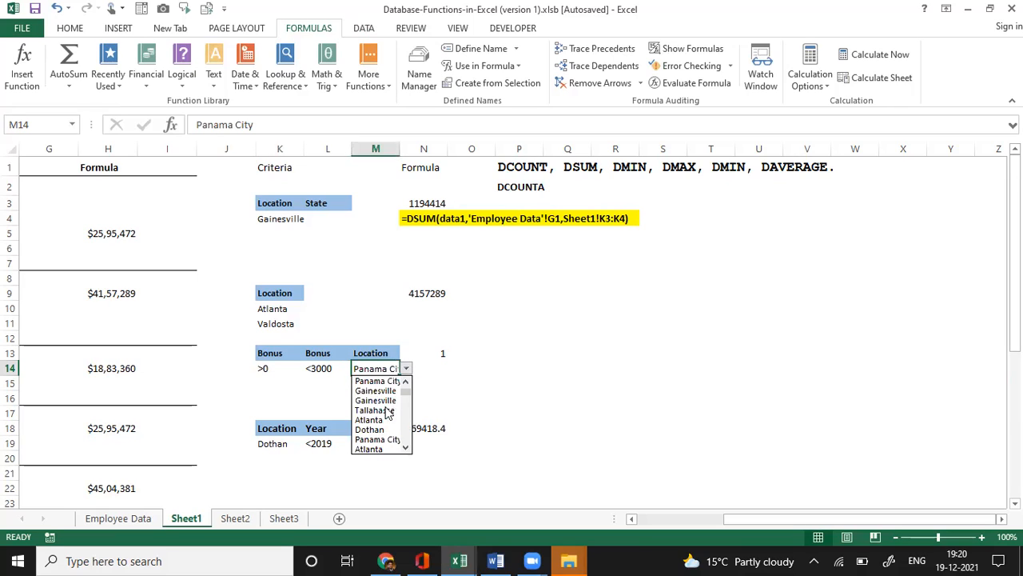
{"action": "key", "text": "Escape"}
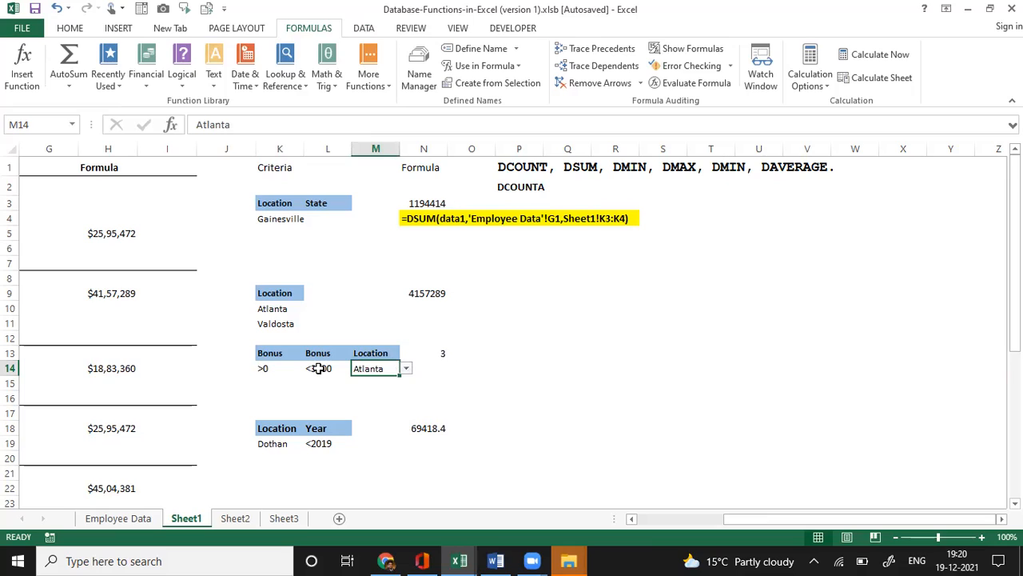
Clear the first Bonus criterion in K14 and set the second one in L14 to >4000.
{"action": "left_click", "coordinate": [270, 369]}
{"action": "key", "text": "Delete"}
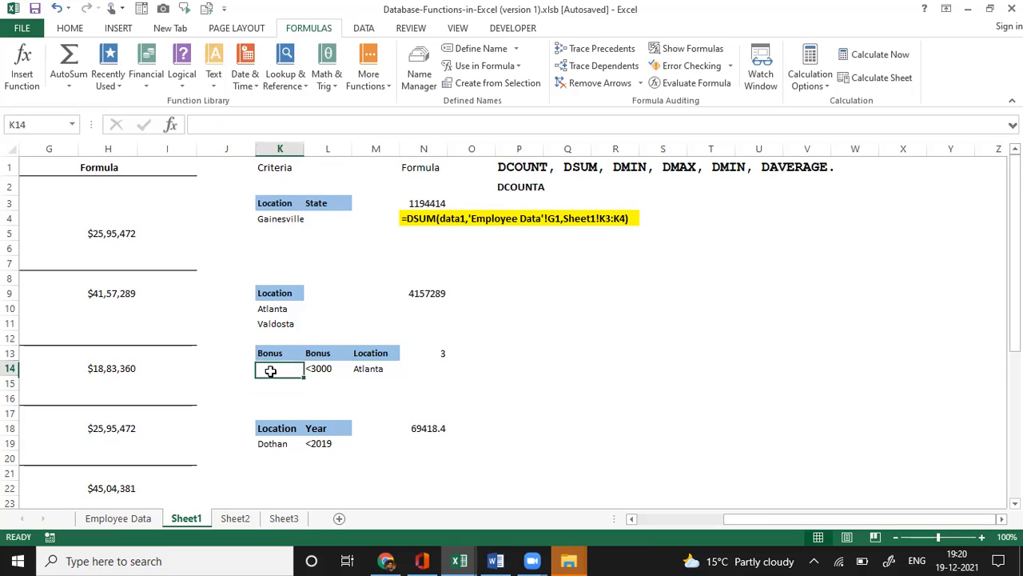
{"action": "key", "text": "Right"}
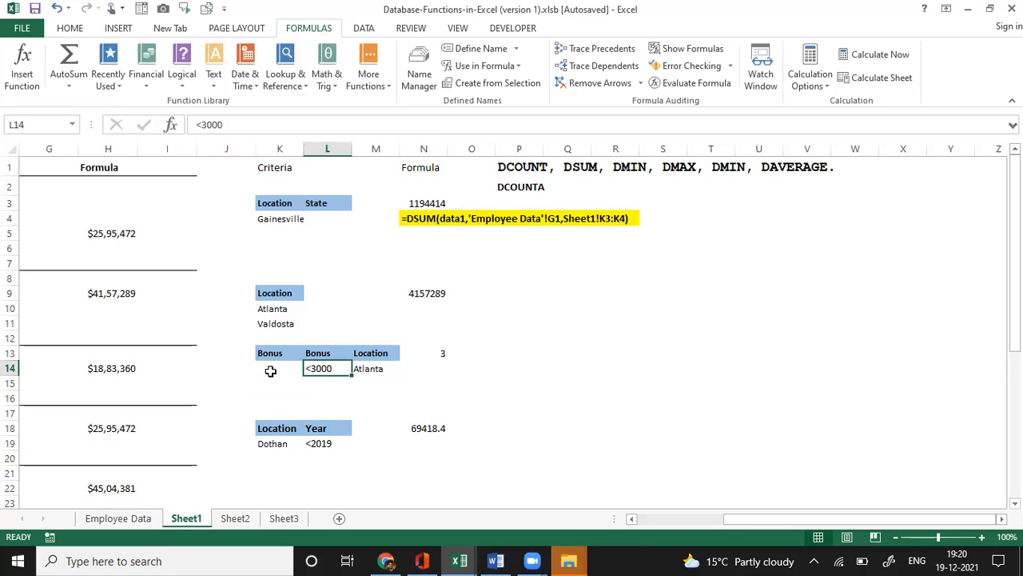
{"action": "type", "text": ">4000"}
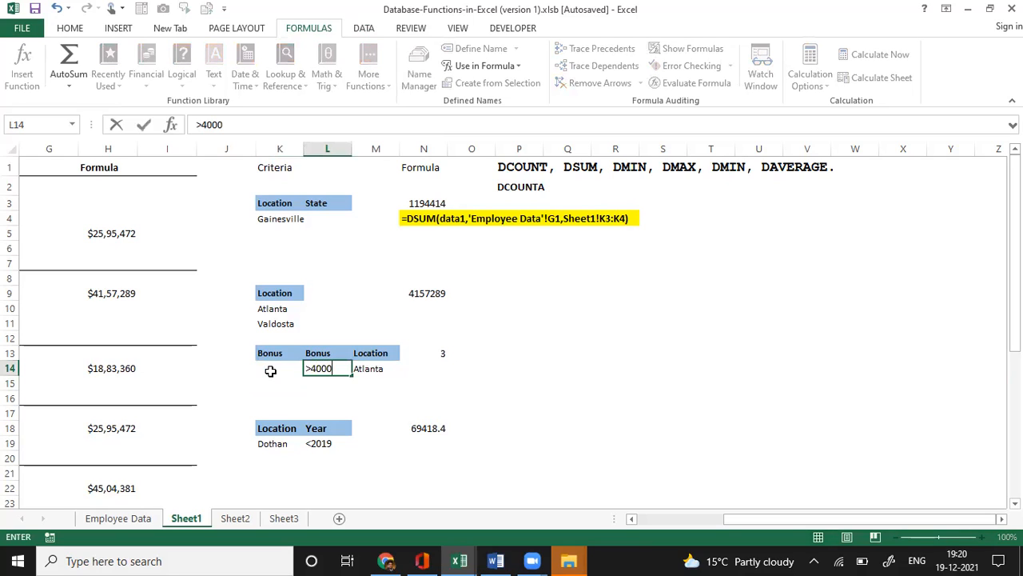
{"action": "key", "text": "Return"}
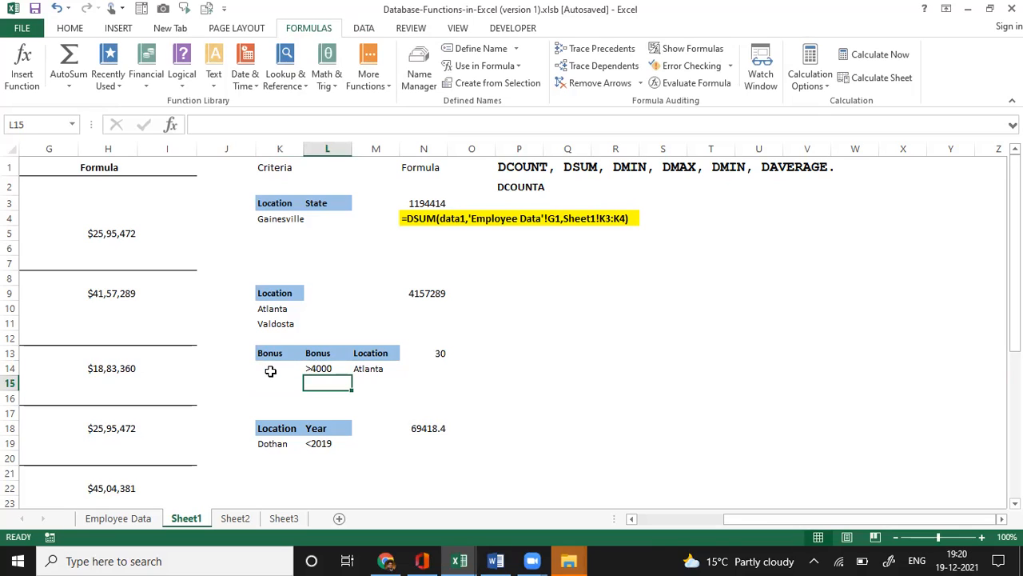
{"action": "key", "text": "Up"}
{"action": "key", "text": "Left"}
{"action": "key", "text": "Left"}
{"action": "key", "text": "Right"}
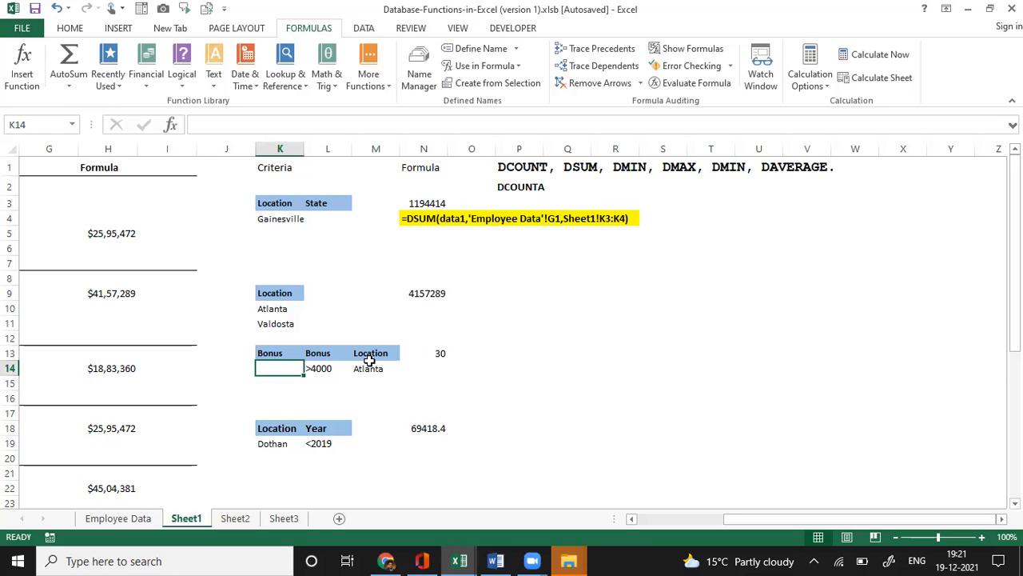
Open Sheet2 and examine the MATCH example, comparing the lookup value in G2 with the position formula in H2.
{"action": "left_click", "coordinate": [235, 518]}
{"action": "left_click", "coordinate": [285, 365]}
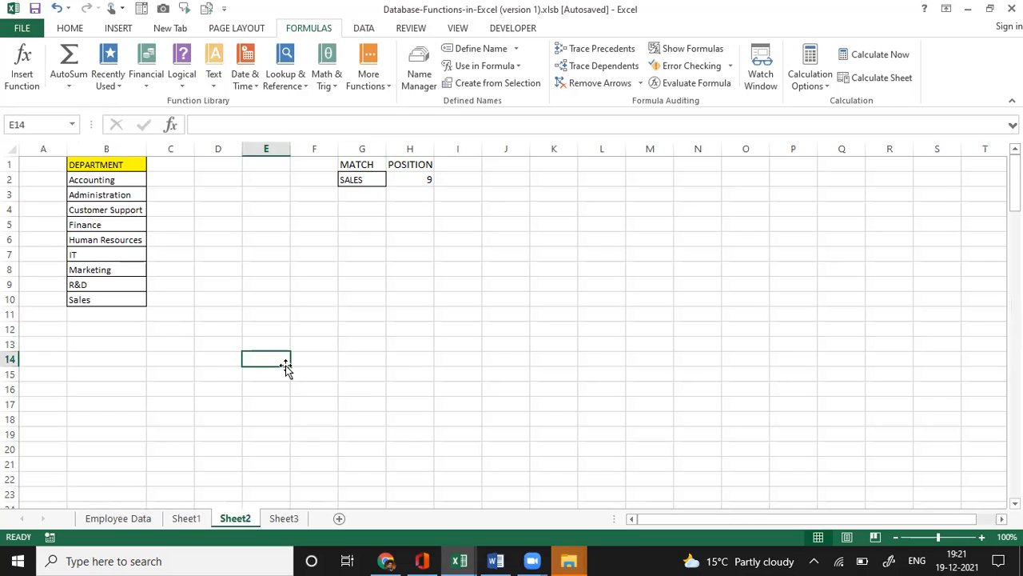
{"action": "key", "text": "Up"}
{"action": "key", "text": "Up"}
{"action": "key", "text": "Right"}
{"action": "key", "text": "Up"}
{"action": "key", "text": "Right"}
{"action": "key", "text": "Up"}
{"action": "key", "text": "Up"}
{"action": "key", "text": "Up"}
{"action": "key", "text": "Right"}
{"action": "key", "text": "Up"}
{"action": "key", "text": "Up"}
{"action": "key", "text": "Up"}
{"action": "key", "text": "Up"}
{"action": "key", "text": "Up"}
{"action": "key", "text": "Up"}
{"action": "key", "text": "Left"}
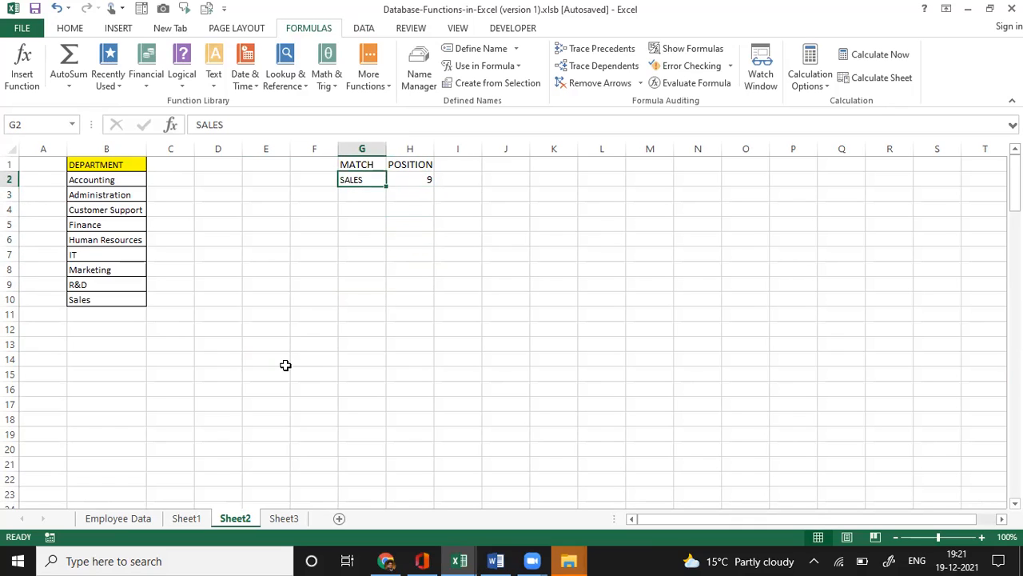
{"action": "key", "text": "Right"}
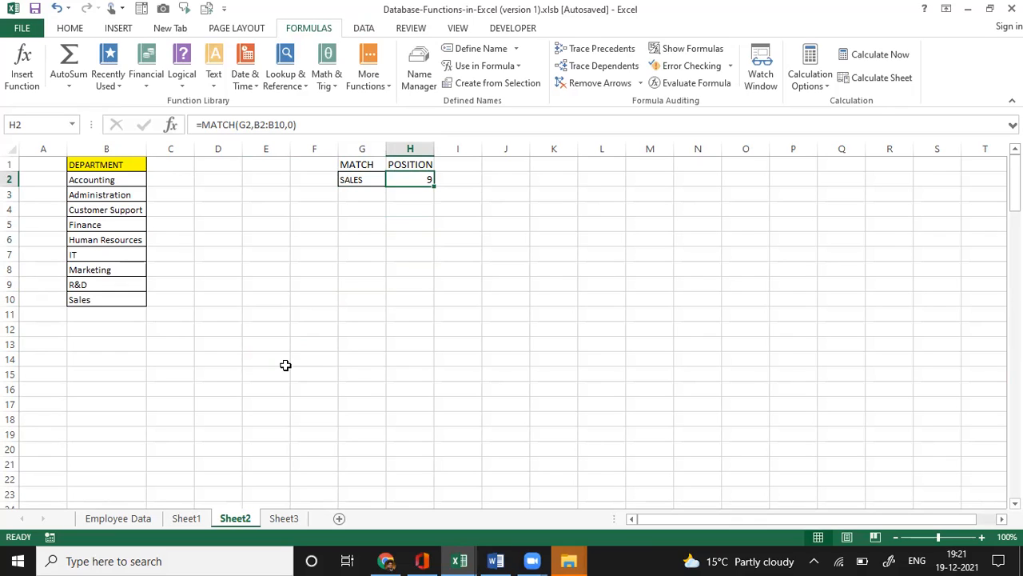
{"action": "key", "text": "Left"}
{"action": "key", "text": "Left"}
{"action": "key", "text": "Left"}
{"action": "key", "text": "Left"}
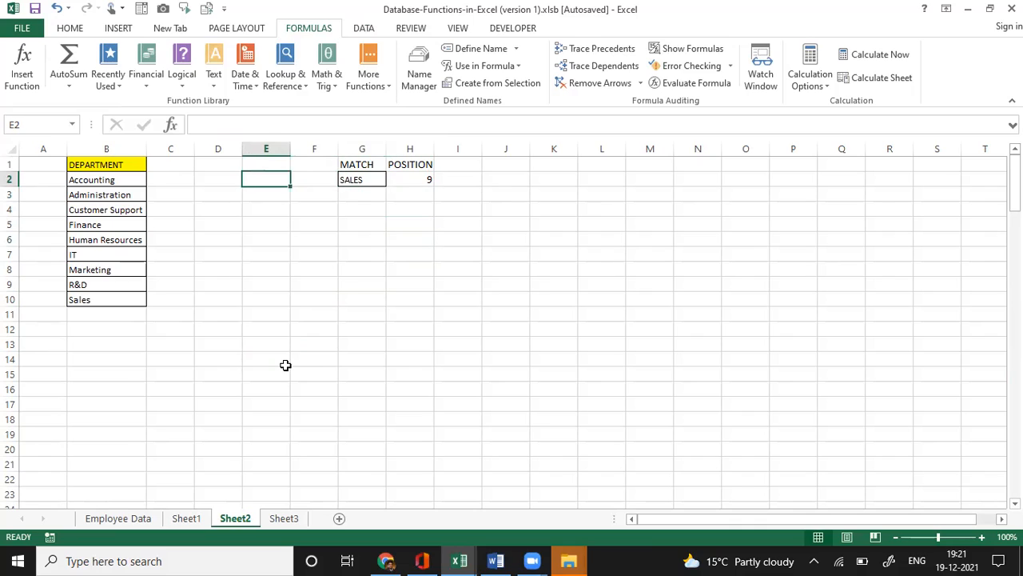
{"action": "key", "text": "Right"}
{"action": "key", "text": "Right"}
{"action": "key", "text": "Right"}
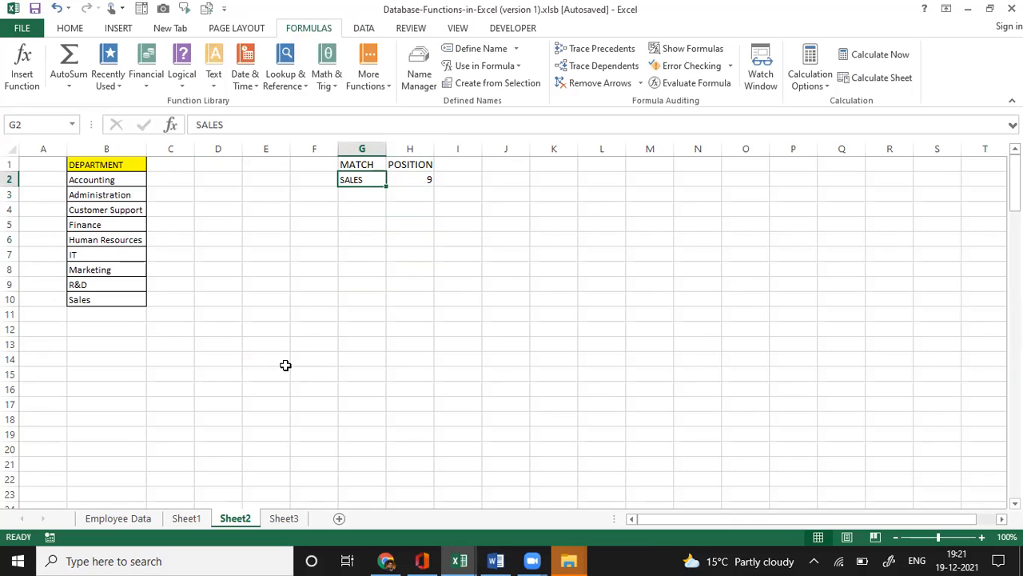
{"action": "key", "text": "Right"}
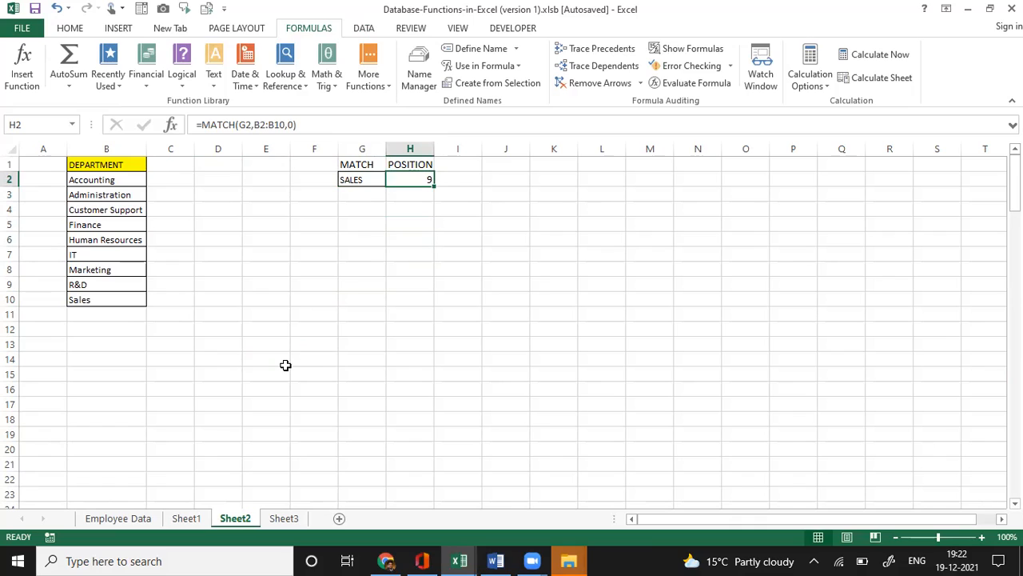
Bring up the MATCH function's argument syntax in E4, and cancel the entry.
{"action": "key", "text": "Left"}
{"action": "key", "text": "Down"}
{"action": "key", "text": "Left"}
{"action": "key", "text": "Left"}
{"action": "key", "text": "Down"}
{"action": "key", "text": "Left"}
{"action": "key", "text": "Right"}
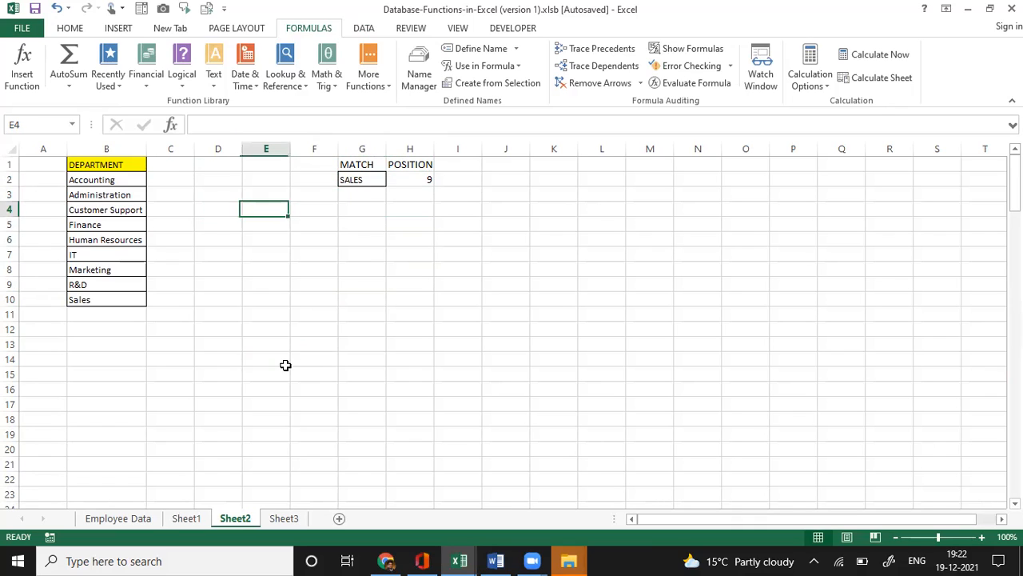
{"action": "type", "text": "=match"}
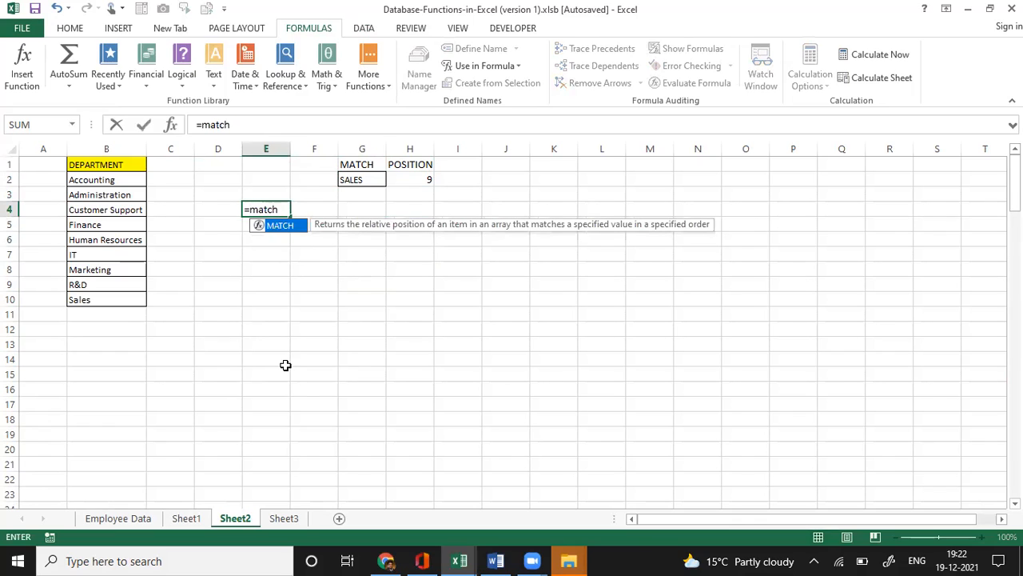
{"action": "type", "text": "("}
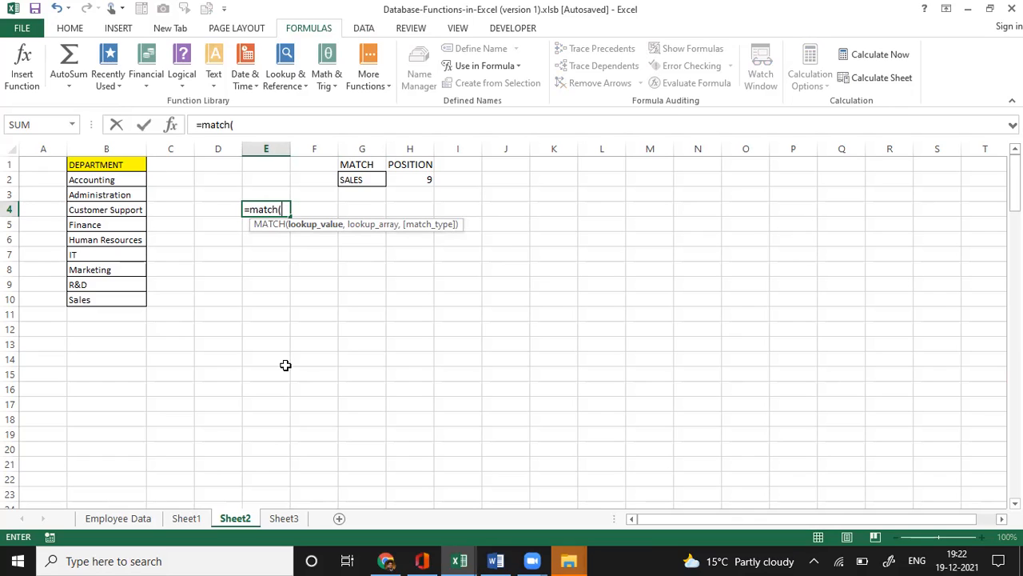
{"action": "key", "text": "Escape"}
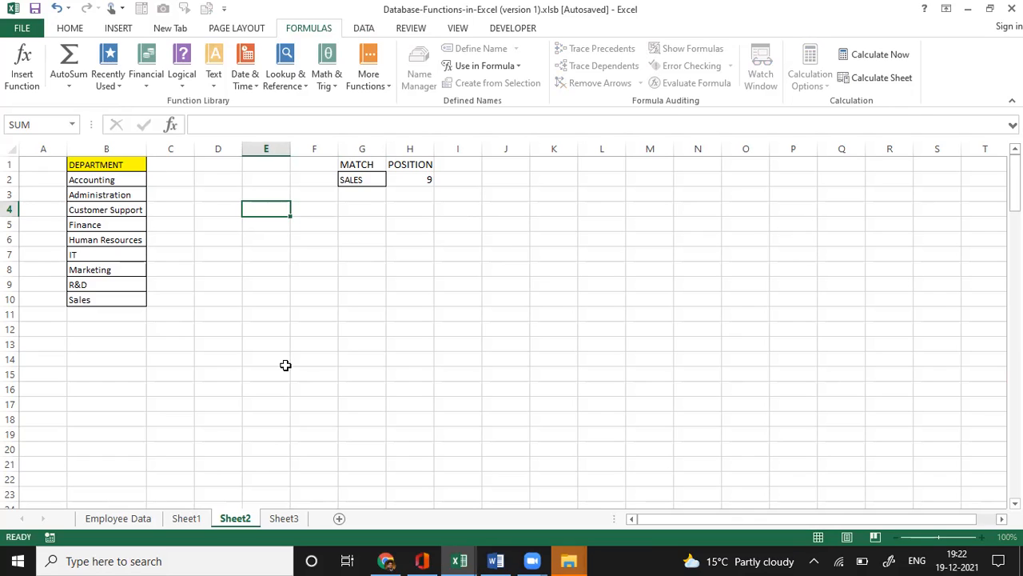
Check the existing MATCH formula in H2.
{"action": "key", "text": "Right"}
{"action": "key", "text": "Right"}
{"action": "key", "text": "Right"}
{"action": "key", "text": "Up"}
{"action": "key", "text": "Up"}
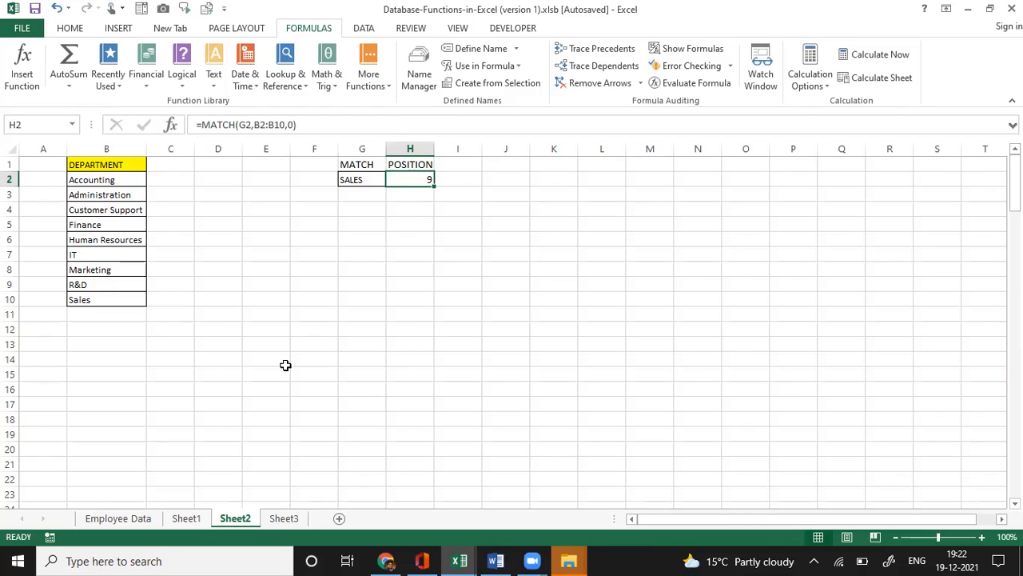
Select the department list B2:B10 and start a new defined name for it called dept in Name Manager.
{"action": "key", "text": "Left"}
{"action": "key", "text": "Left"}
{"action": "key", "text": "Left"}
{"action": "key", "text": "Left"}
{"action": "key", "text": "Left"}
{"action": "key", "text": "Left"}
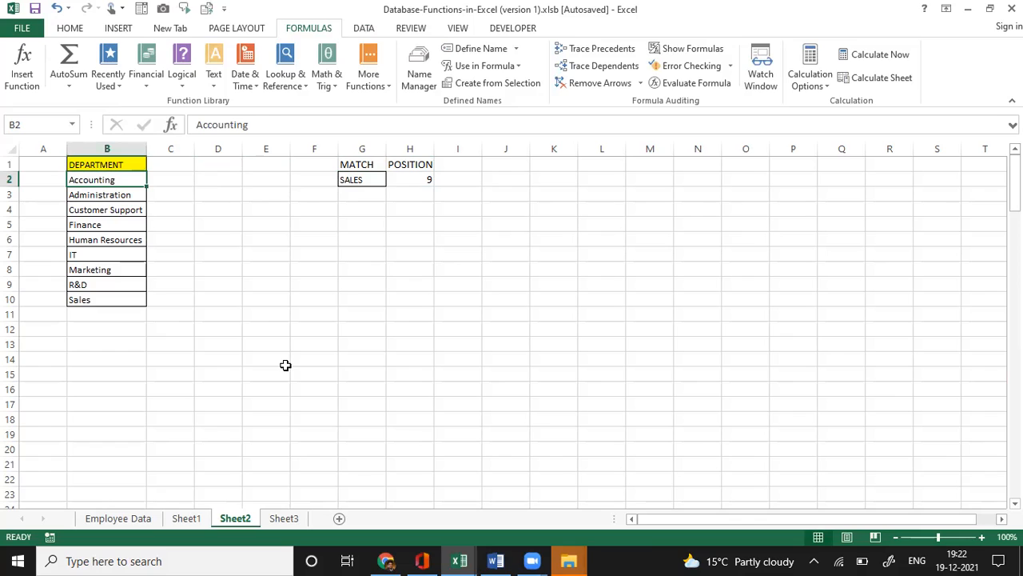
{"action": "key", "text": "ctrl+shift+Down"}
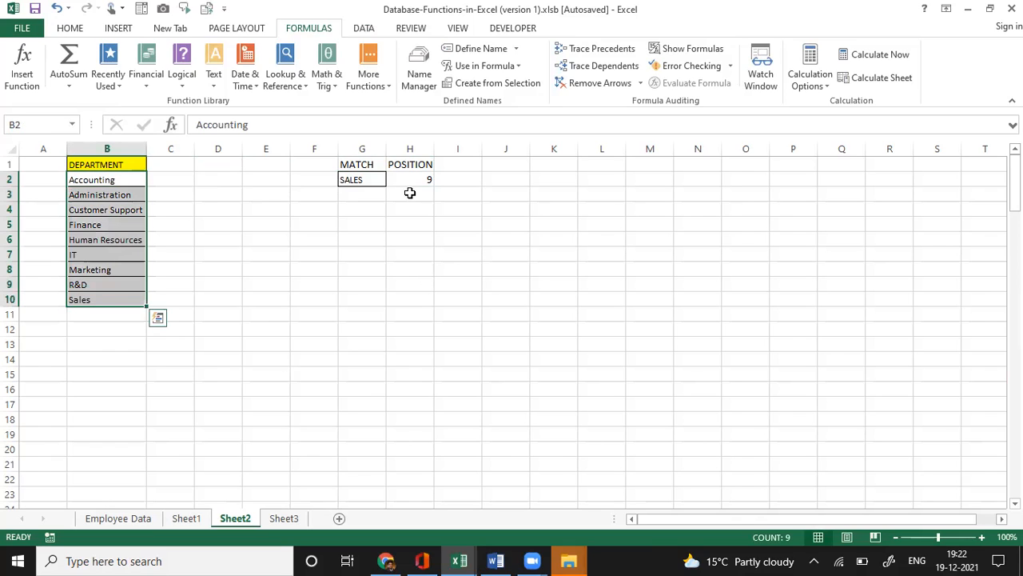
{"action": "left_click", "coordinate": [424, 80]}
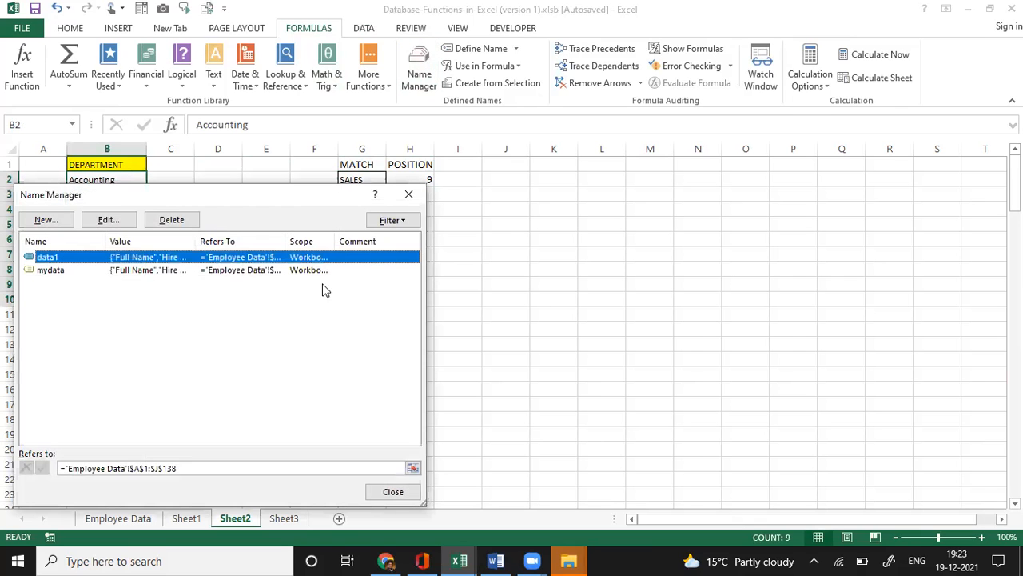
{"action": "left_click", "coordinate": [56, 221]}
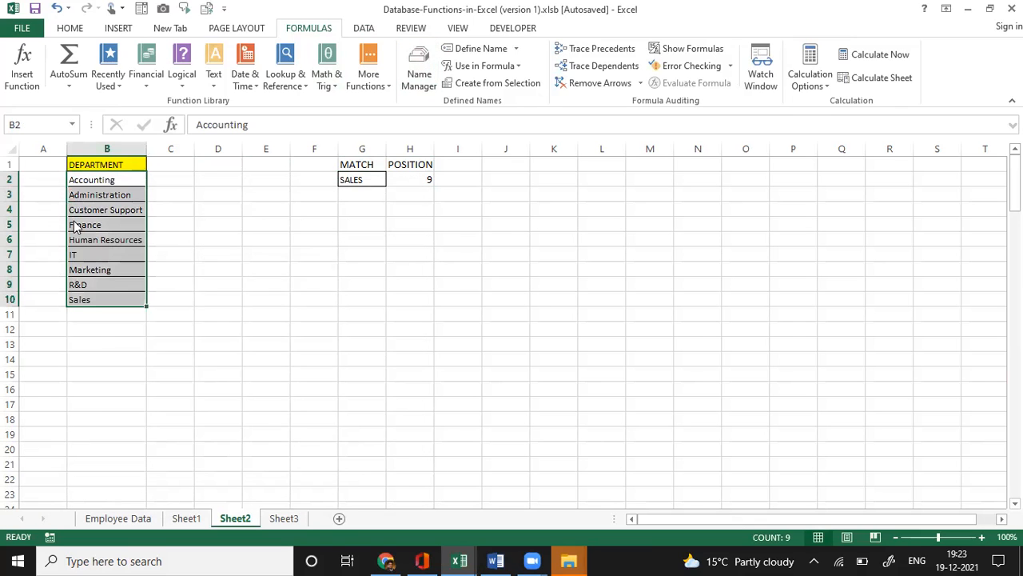
{"action": "left_click_drag", "start_coordinate": [213, 294], "coordinate": [157, 294]}
{"action": "type", "text": "dept"}
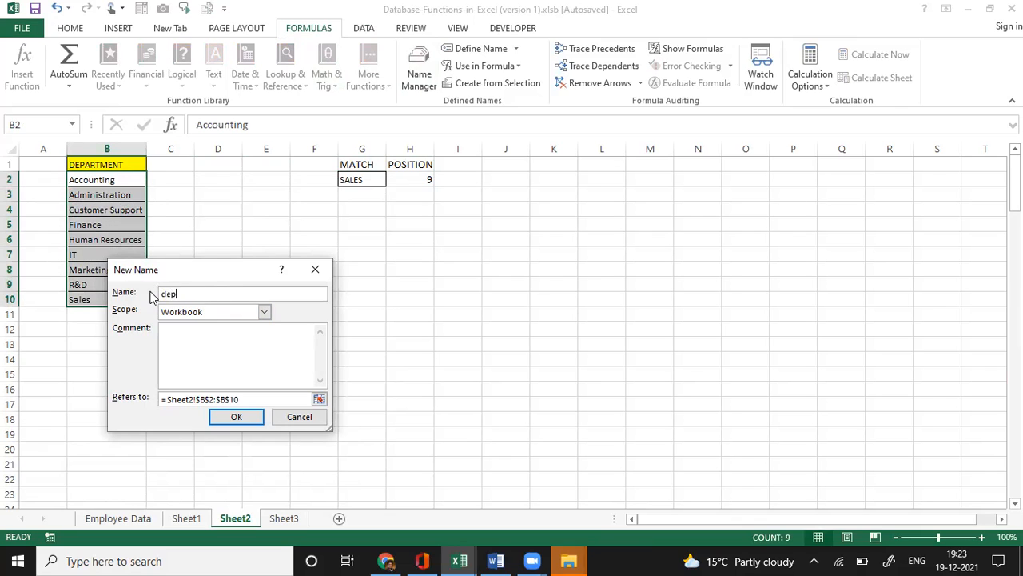
Reselect B2:B10 on Sheet2 as the range the new name refers to, save it and close Name Manager.
{"action": "key", "text": "Tab"}
{"action": "key", "text": "Tab"}
{"action": "key", "text": "Tab"}
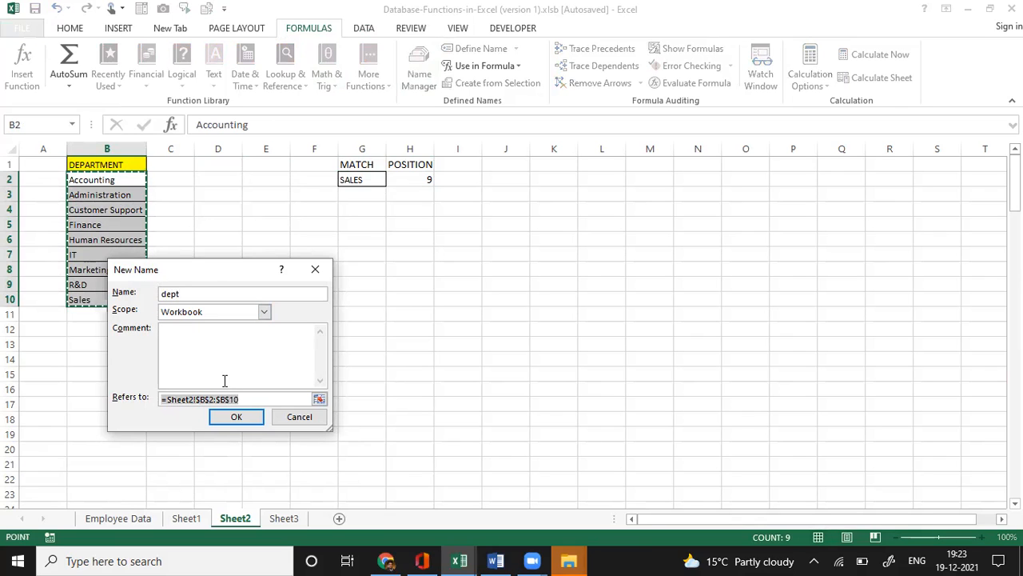
{"action": "key", "text": "BackSpace"}
{"action": "left_click_drag", "start_coordinate": [116, 184], "coordinate": [107, 297]}
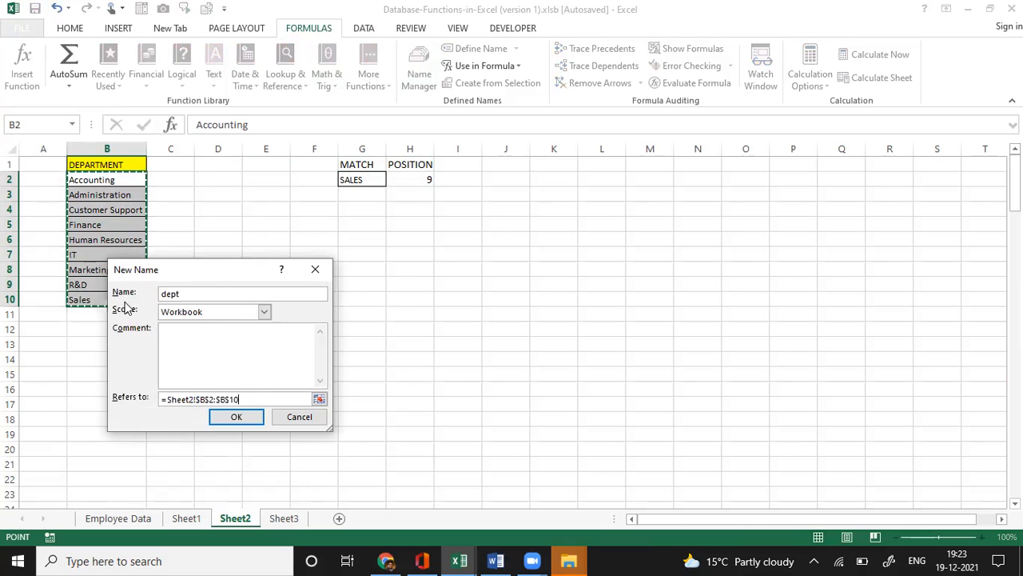
{"action": "left_click", "coordinate": [240, 418]}
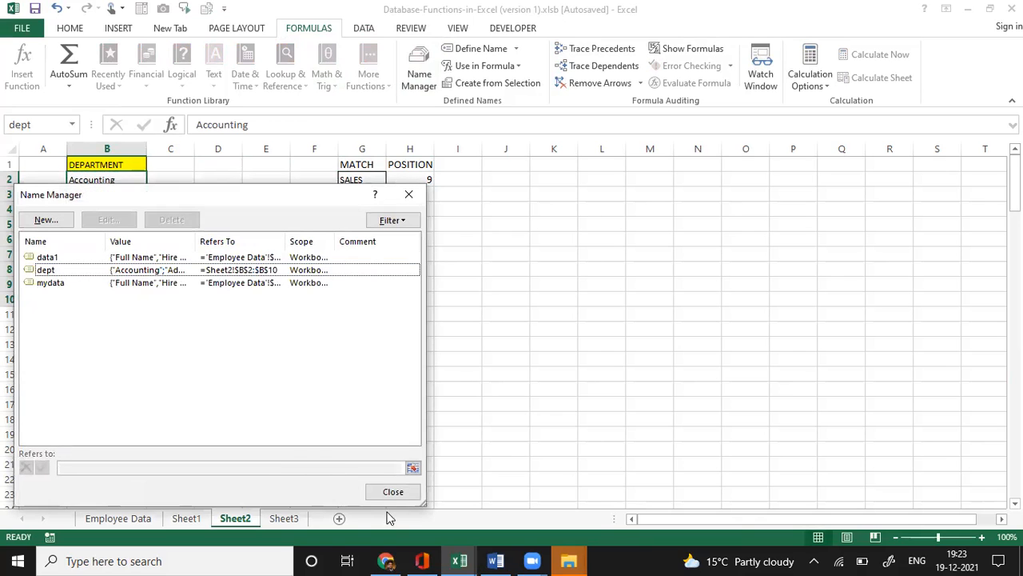
{"action": "left_click", "coordinate": [393, 492]}
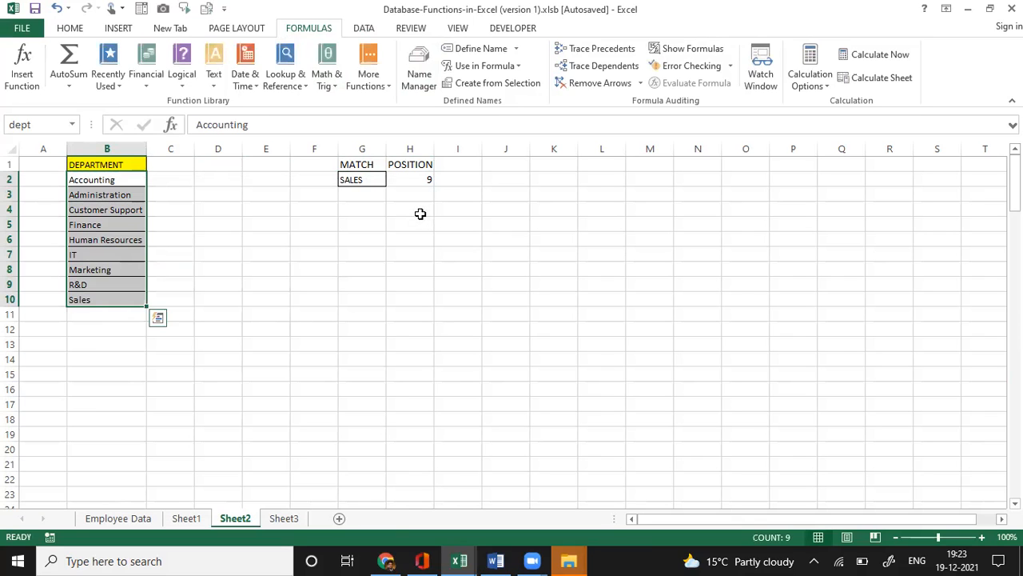
Enter IT as the department to look up in G5.
{"action": "left_click", "coordinate": [401, 219]}
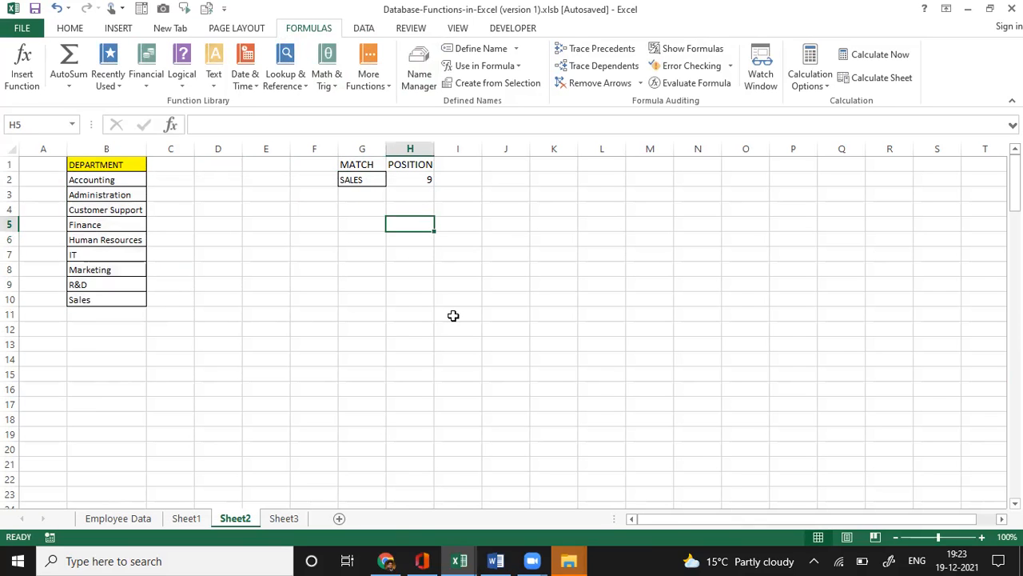
{"action": "key", "text": "Left"}
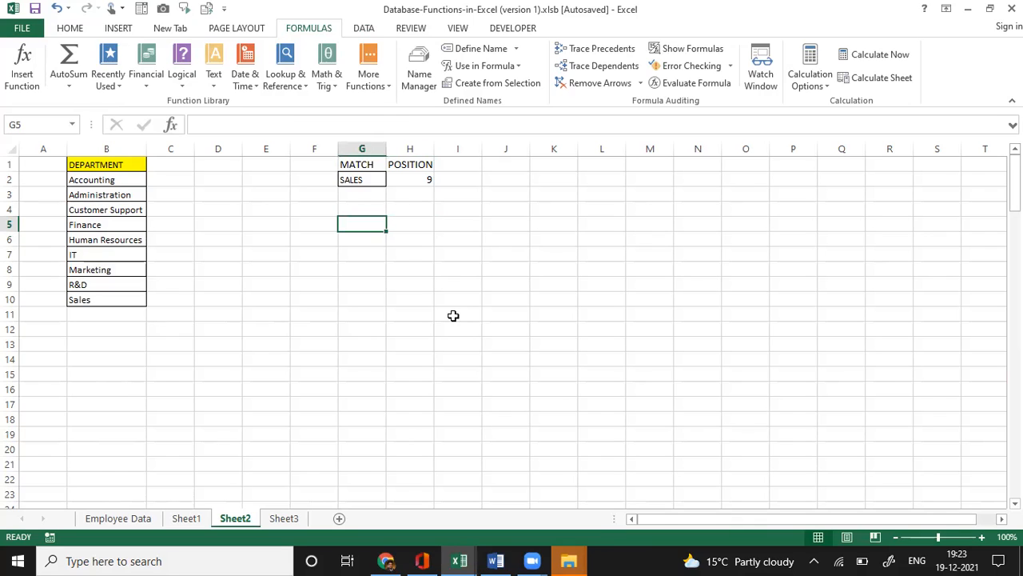
{"action": "type", "text": "IT"}
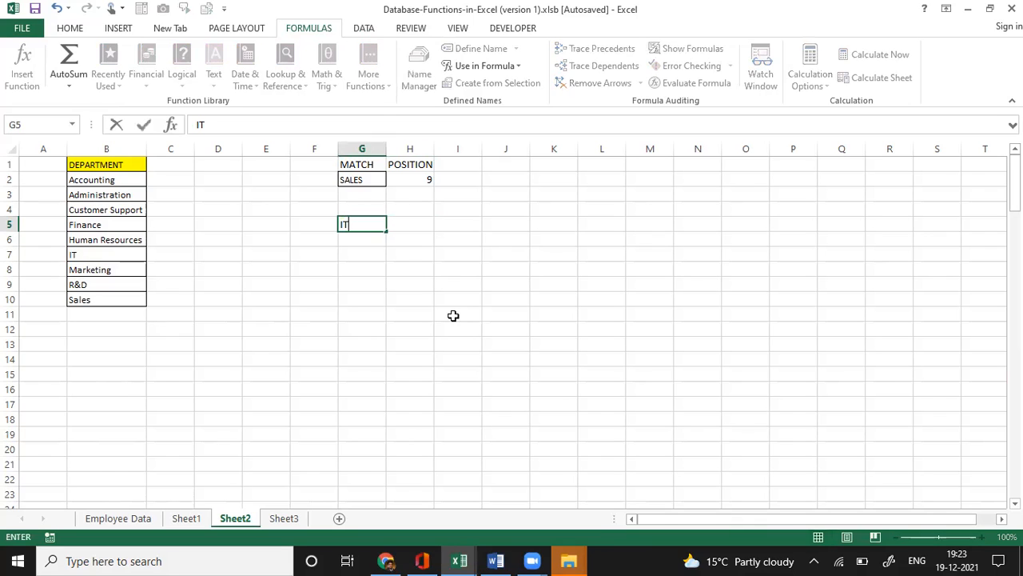
{"action": "key", "text": "Right"}
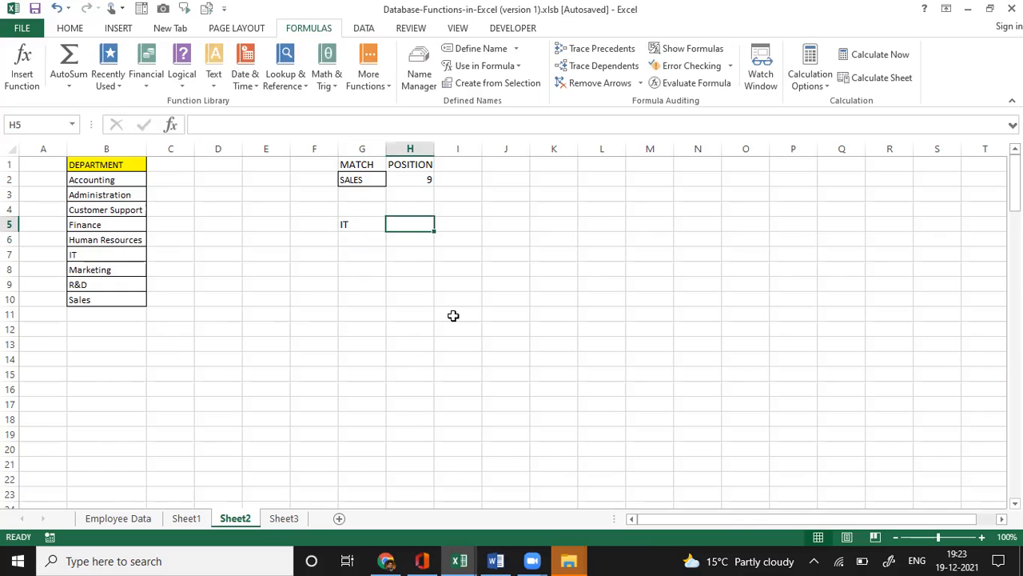
In H5, find the position of G5 in the named range with the exact-match formula =MATCH(G5,dept,0).
{"action": "type", "text": "="}
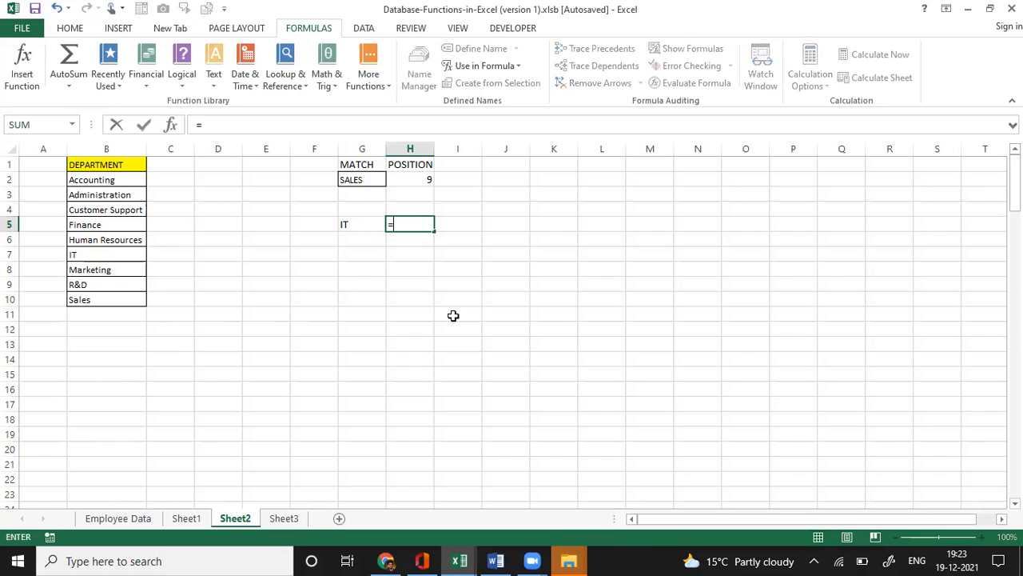
{"action": "type", "text": "match"}
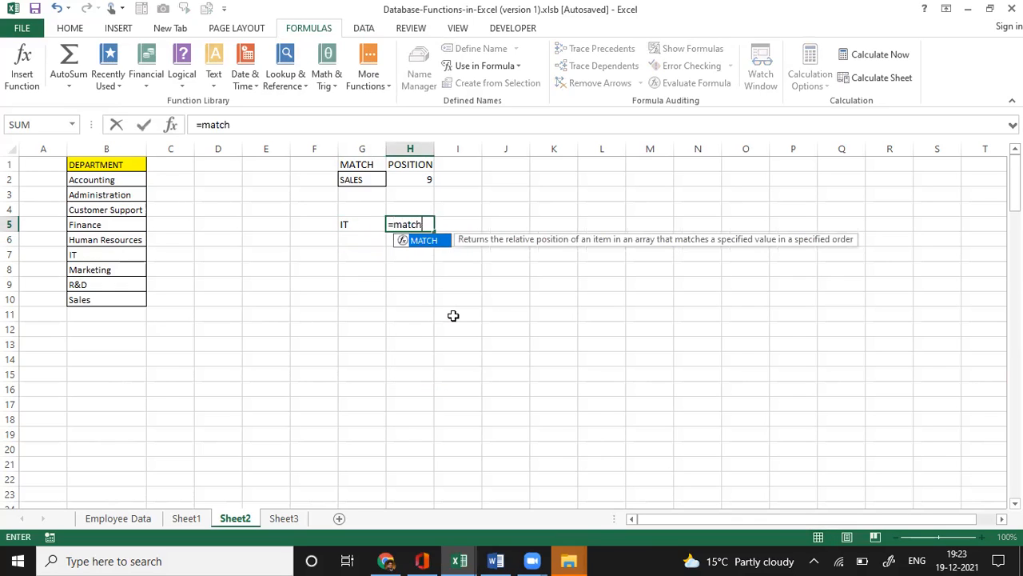
{"action": "type", "text": "("}
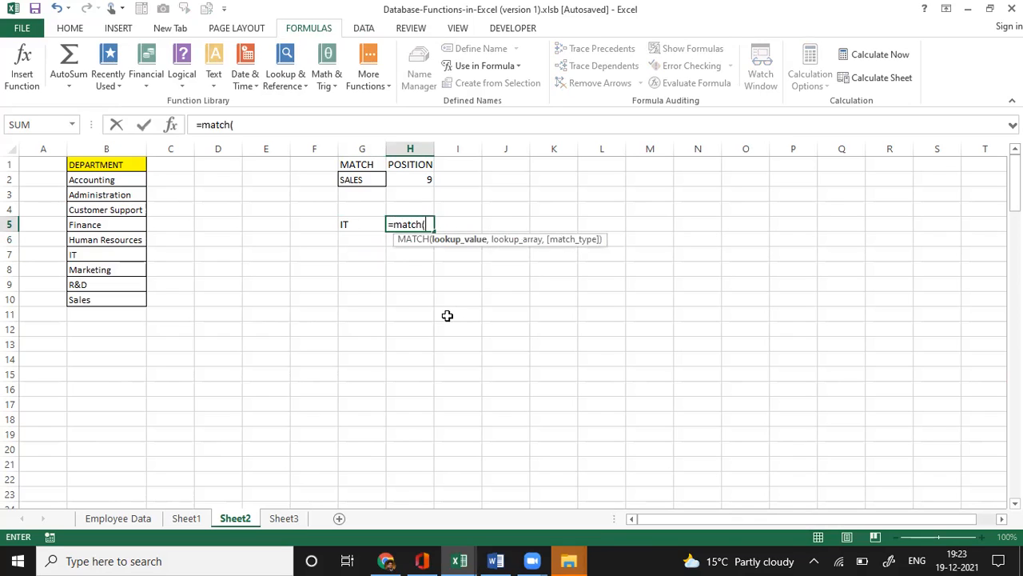
{"action": "left_click", "coordinate": [351, 224]}
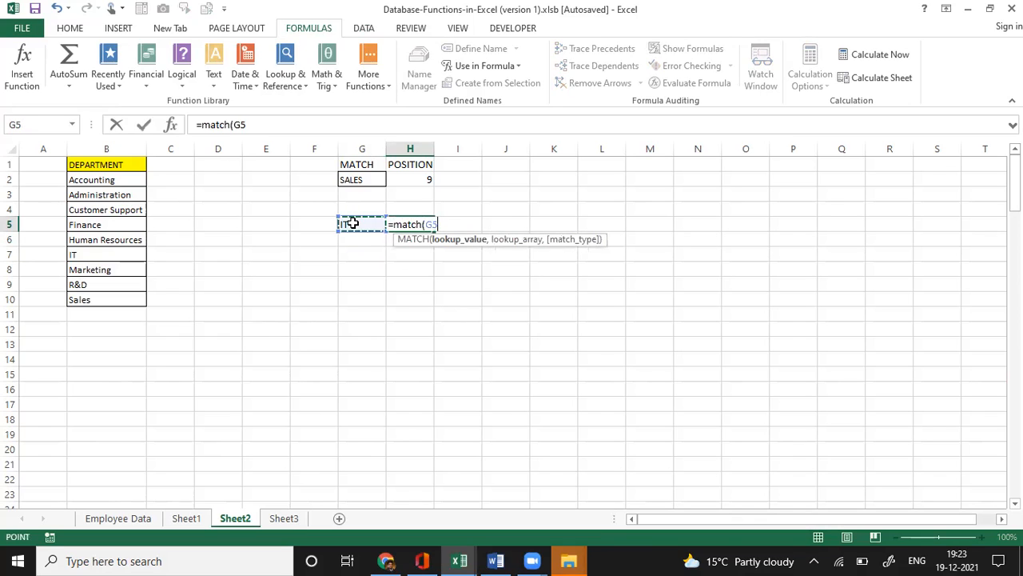
{"action": "type", "text": ","}
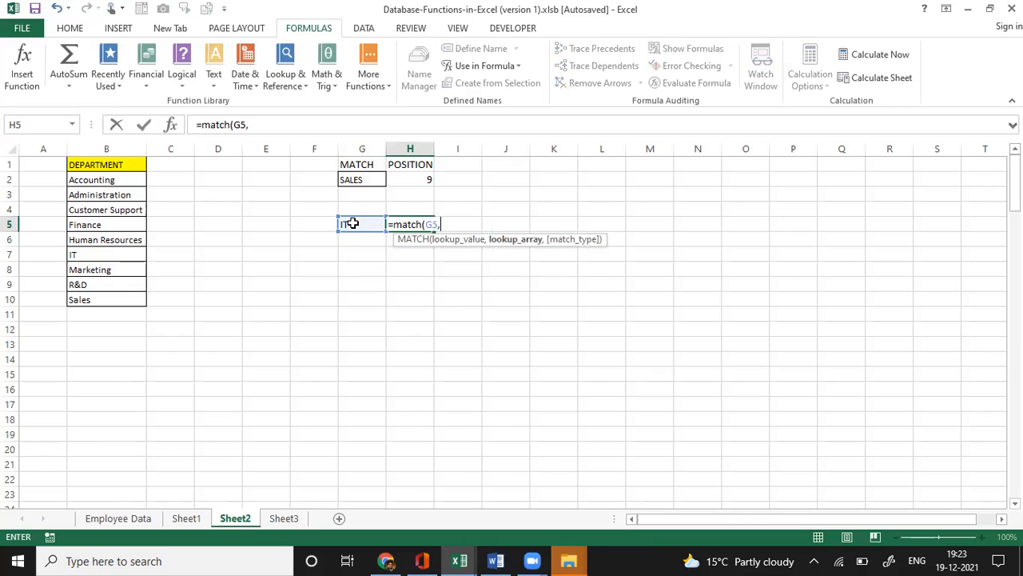
{"action": "type", "text": "dept"}
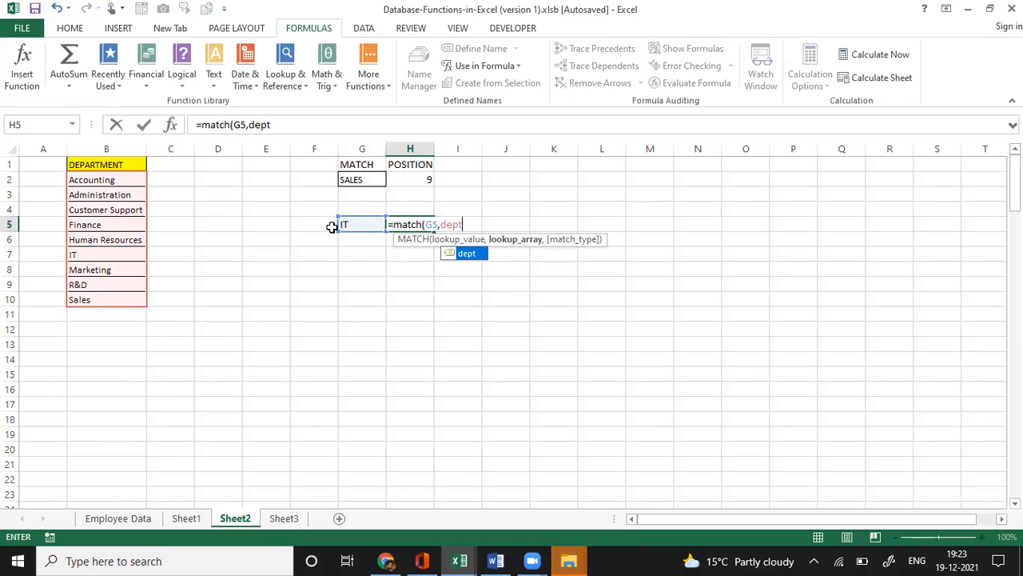
{"action": "type", "text": ","}
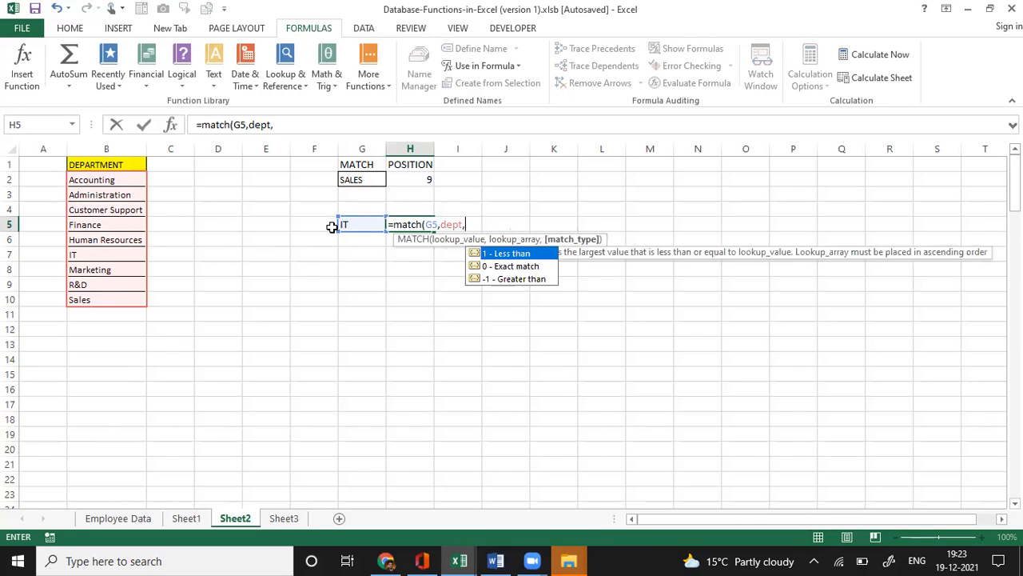
{"action": "double_click", "coordinate": [529, 266]}
{"action": "type", "text": ")"}
{"action": "key", "text": "Return"}
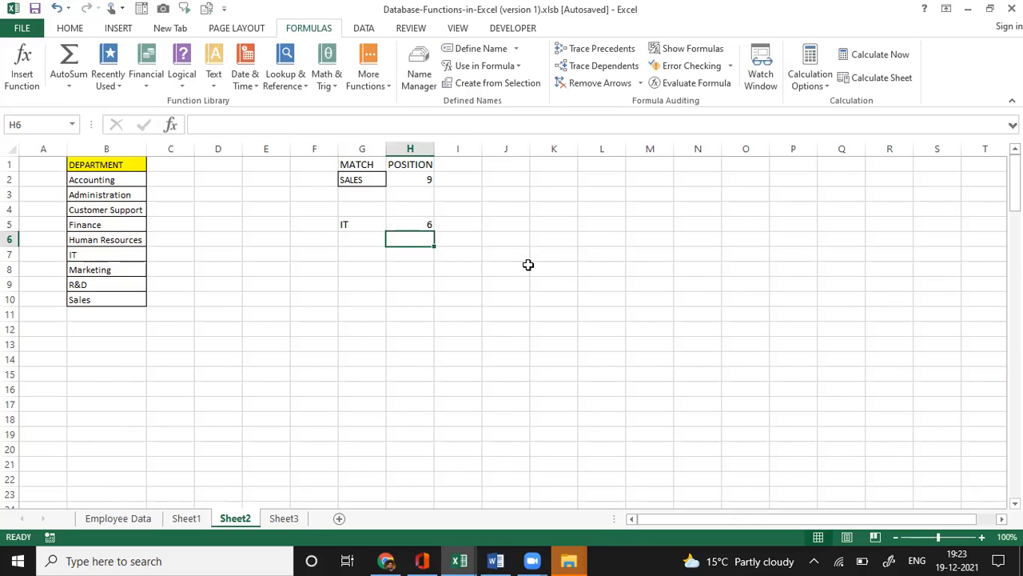
Review the new MATCH formula, and count down the department list from B2 to IT in B7 to verify its position.
{"action": "key", "text": "Up"}
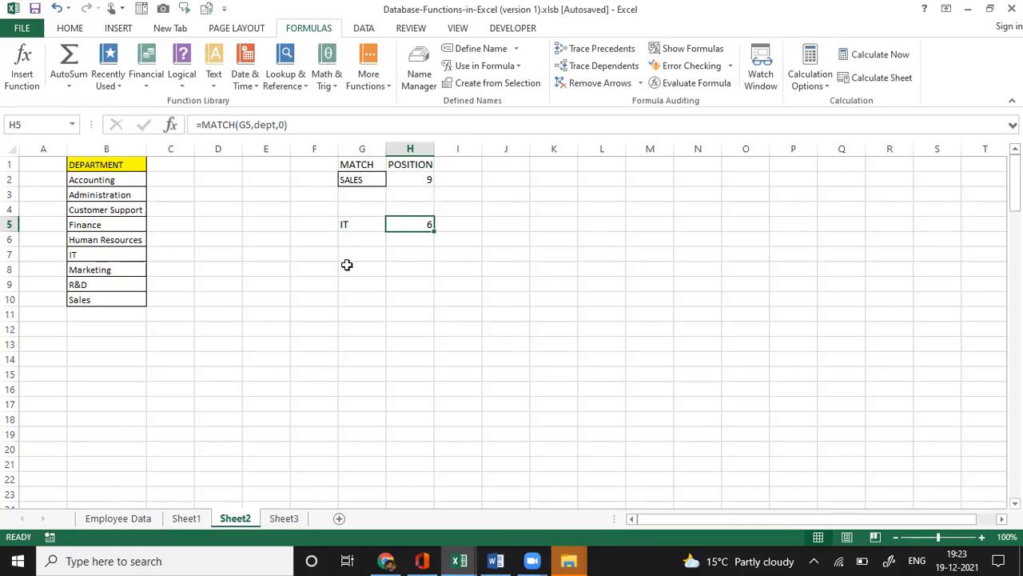
{"action": "left_click", "coordinate": [117, 177]}
{"action": "key", "text": "Down"}
{"action": "key", "text": "Down"}
{"action": "key", "text": "Down"}
{"action": "key", "text": "Down"}
{"action": "key", "text": "Down"}
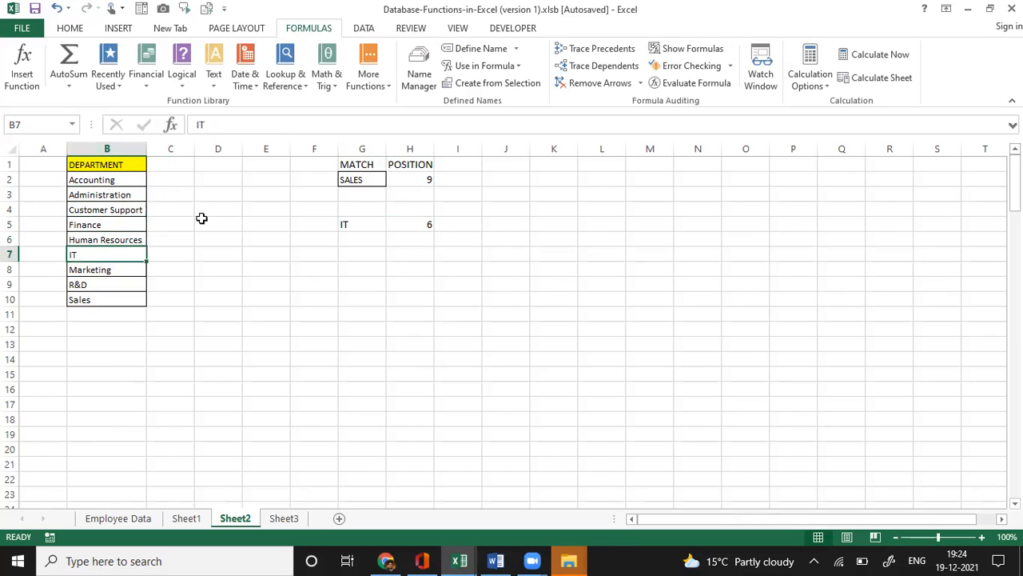
Change the lookup department in G5 to Sales.
{"action": "left_click", "coordinate": [359, 225]}
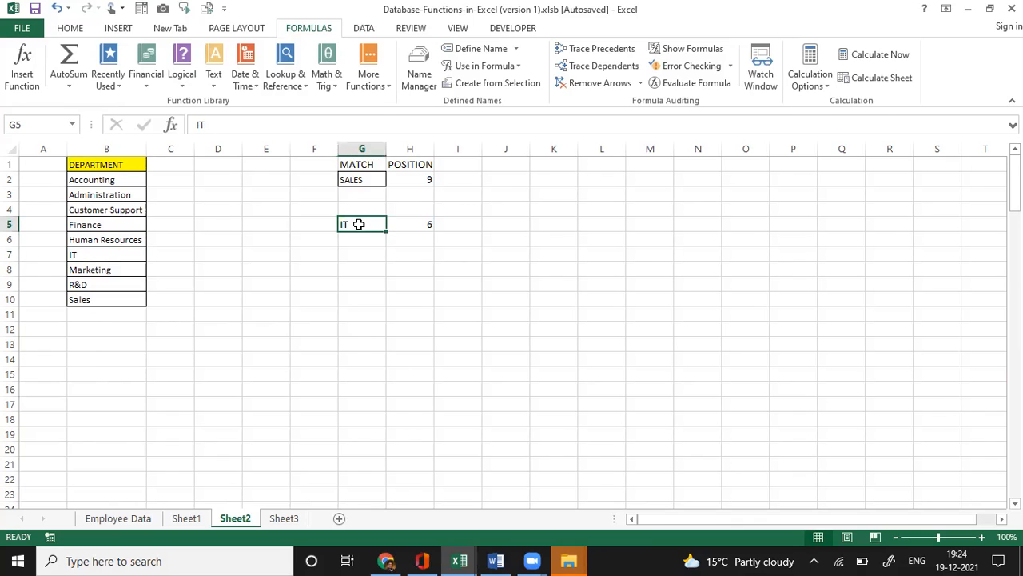
{"action": "type", "text": "Sales"}
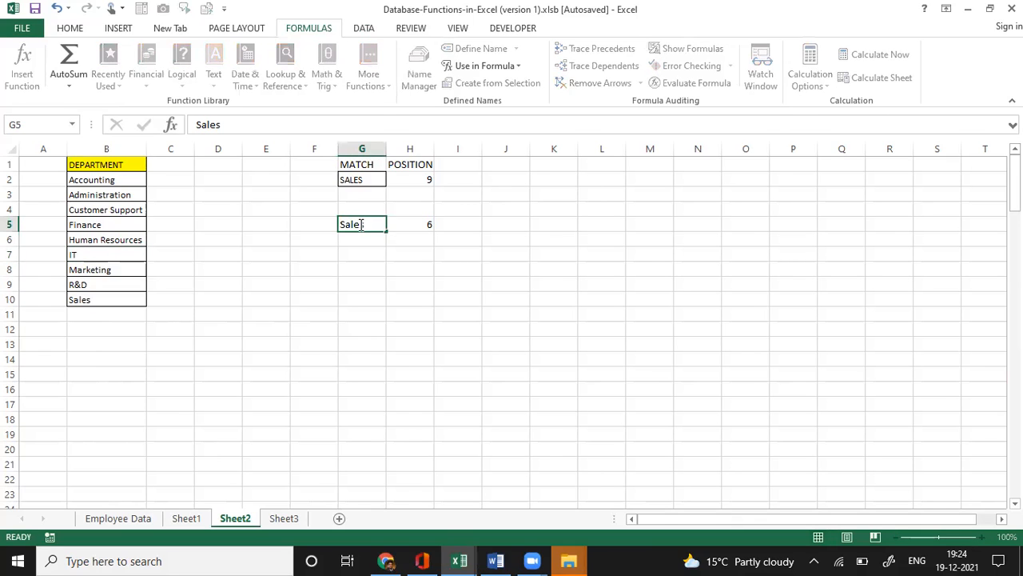
{"action": "key", "text": "Return"}
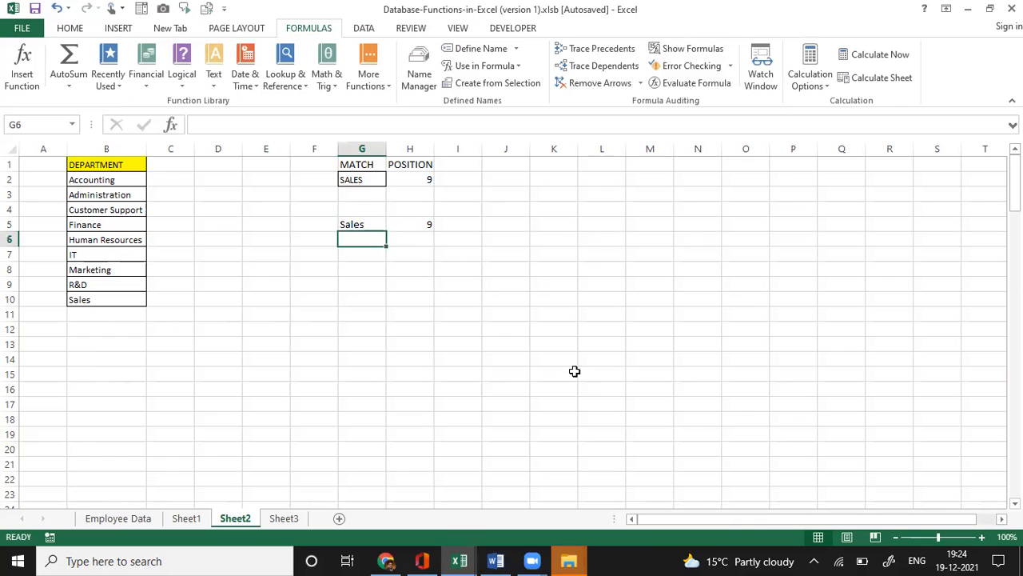
Show the H5 formula as text by putting an apostrophe in front of =MATCH(G5,dept,0).
{"action": "key", "text": "Up"}
{"action": "key", "text": "Right"}
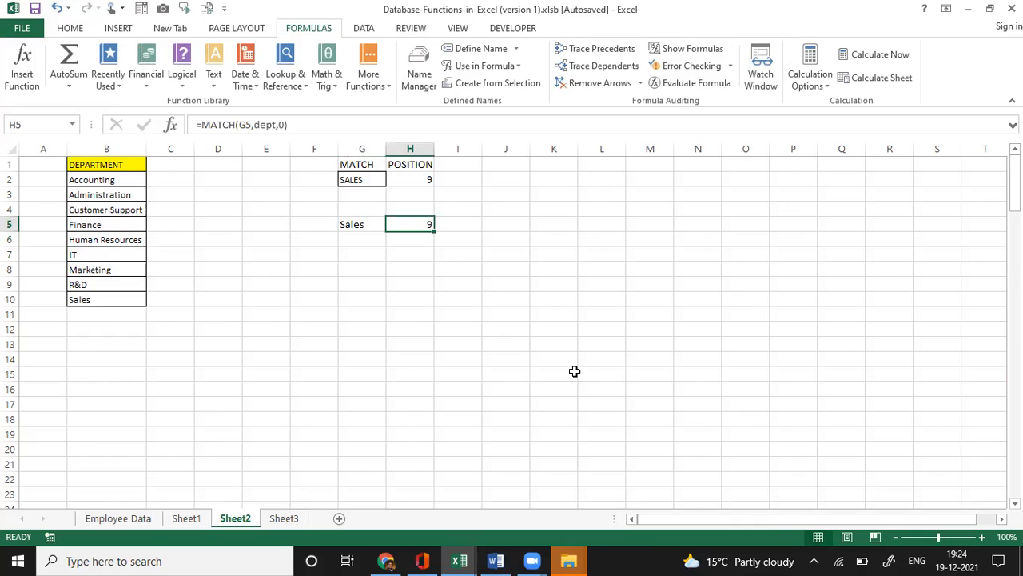
{"action": "left_click", "coordinate": [199, 124]}
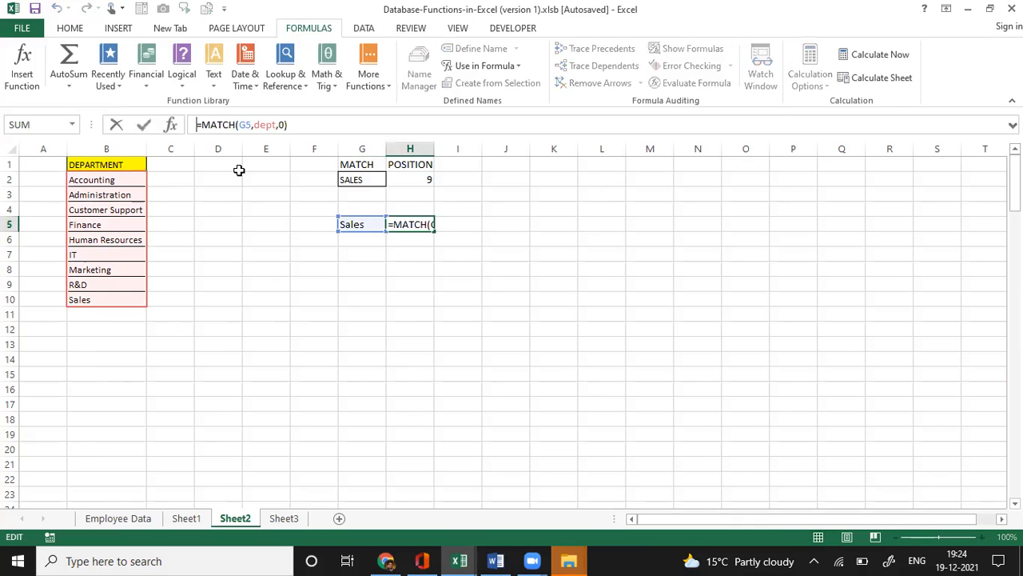
{"action": "type", "text": "'"}
{"action": "key", "text": "Return"}
{"action": "key", "text": "Up"}
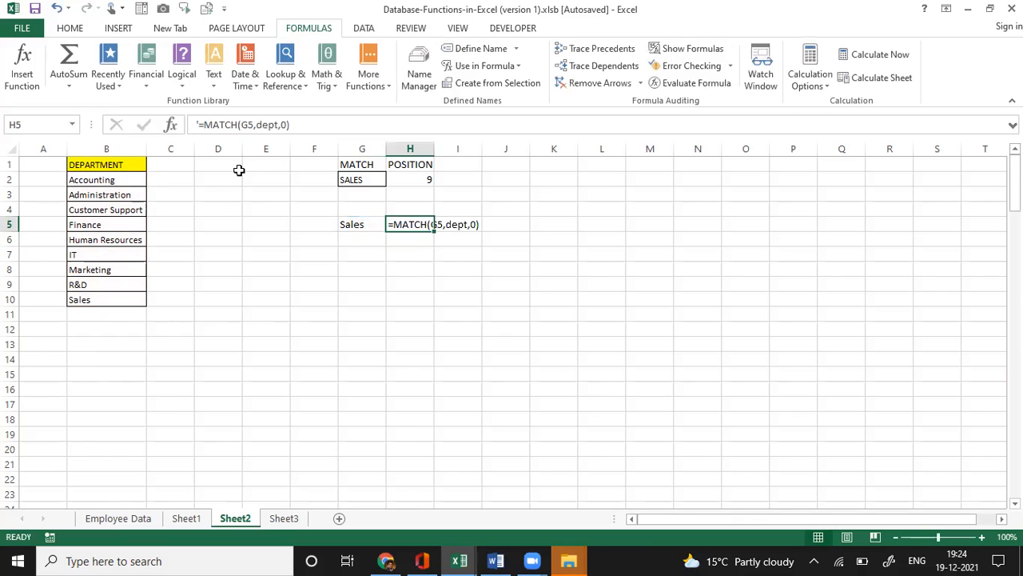
Autofit the width of column H and make the formula text in H5 bold.
{"action": "left_click", "coordinate": [432, 149]}
{"action": "double_click", "coordinate": [434, 148]}
{"action": "left_click", "coordinate": [425, 227]}
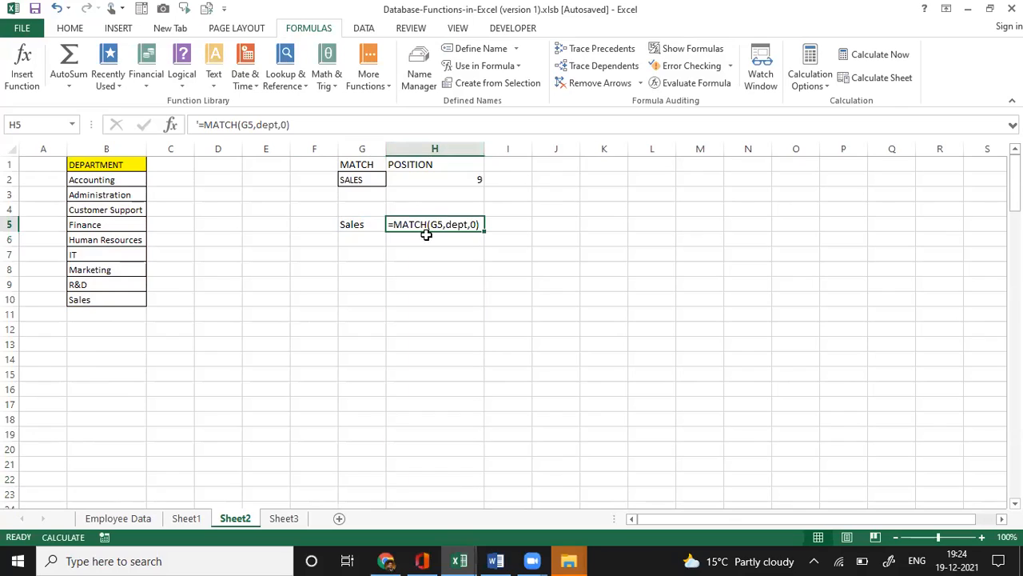
{"action": "key", "text": "ctrl+b"}
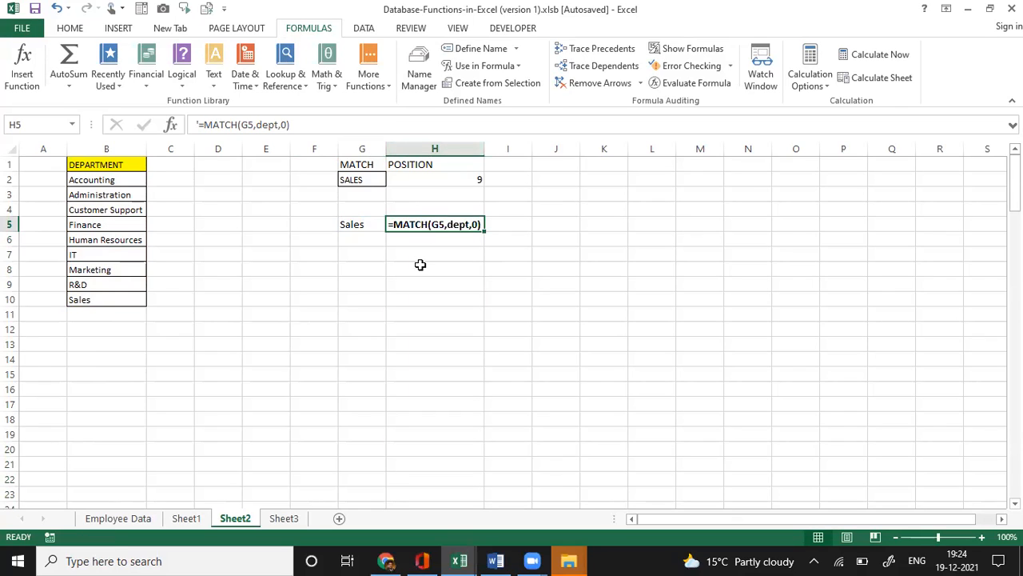
{"action": "key", "text": "Left"}
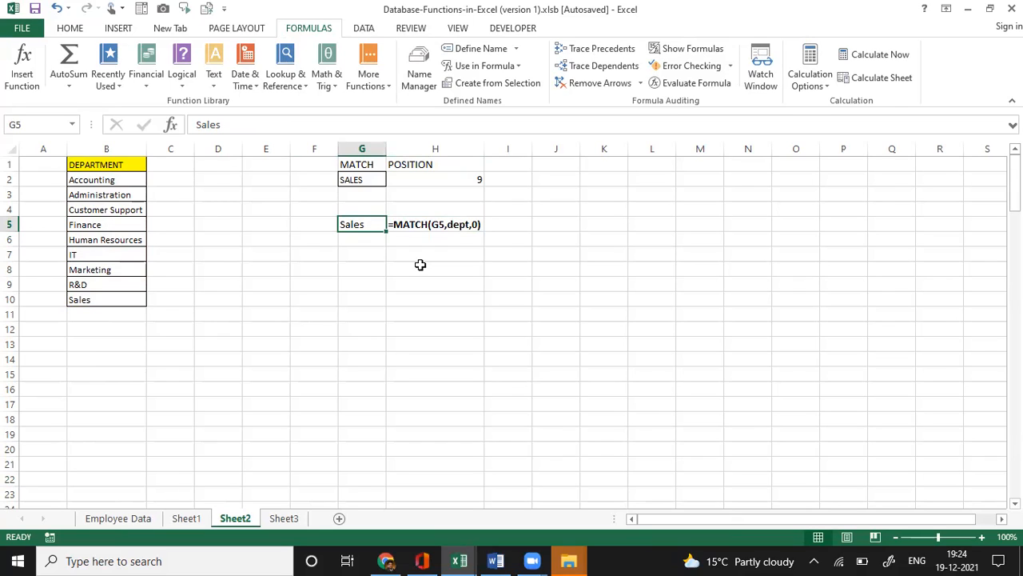
{"action": "key", "text": "Left"}
{"action": "key", "text": "Right"}
{"action": "key", "text": "Return"}
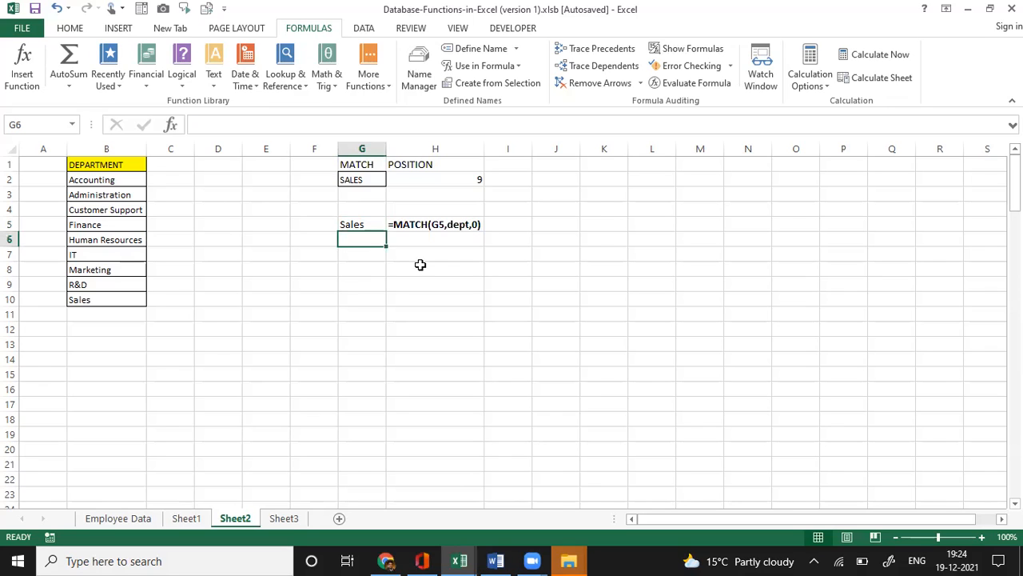
Test the MATCH lookup by setting the department in G2 to IT and after that to Marketing.
{"action": "key", "text": "Up"}
{"action": "key", "text": "Up"}
{"action": "key", "text": "Up"}
{"action": "key", "text": "Up"}
{"action": "type", "text": "IT"}
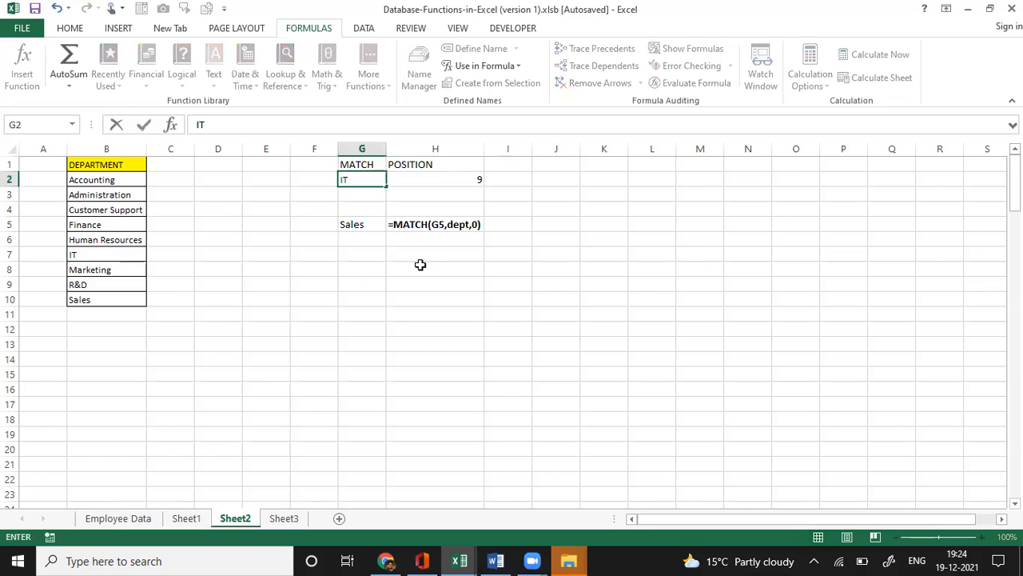
{"action": "key", "text": "Return"}
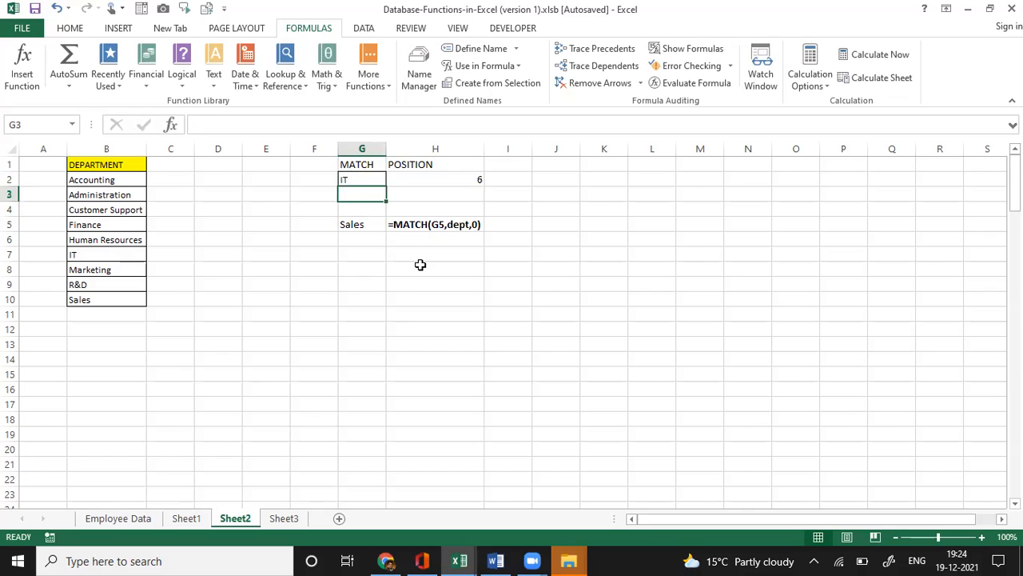
{"action": "key", "text": "Up"}
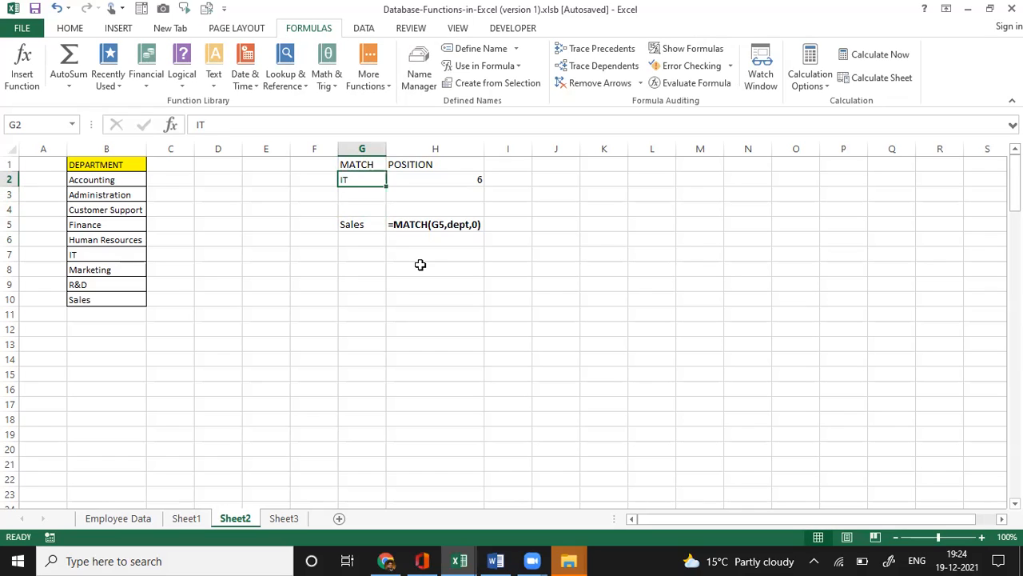
{"action": "type", "text": "MArketing"}
{"action": "key", "text": "Return"}
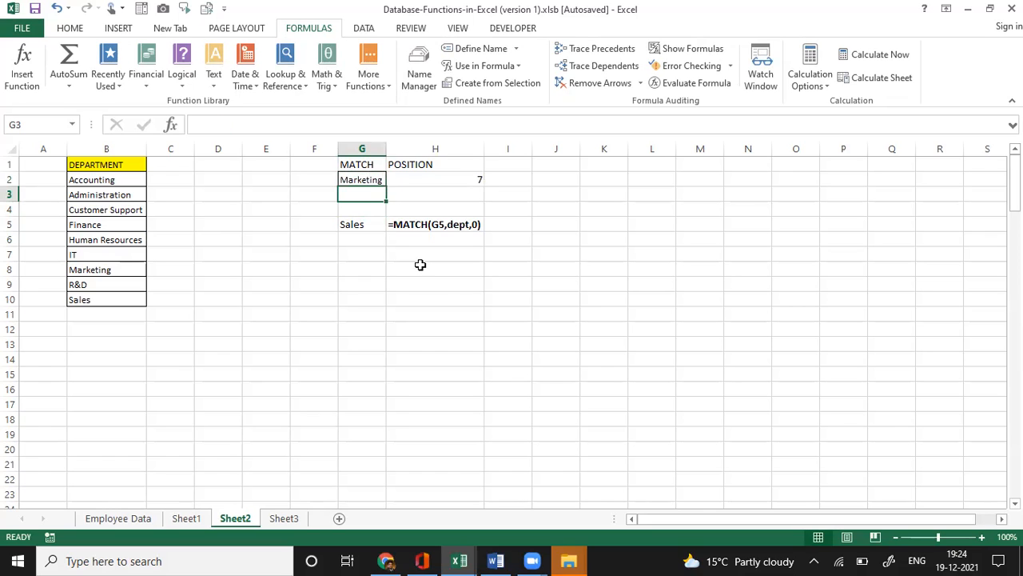
Test the lookup with the misspelled department Fianance in G2.
{"action": "key", "text": "Up"}
{"action": "type", "text": "Fian"}
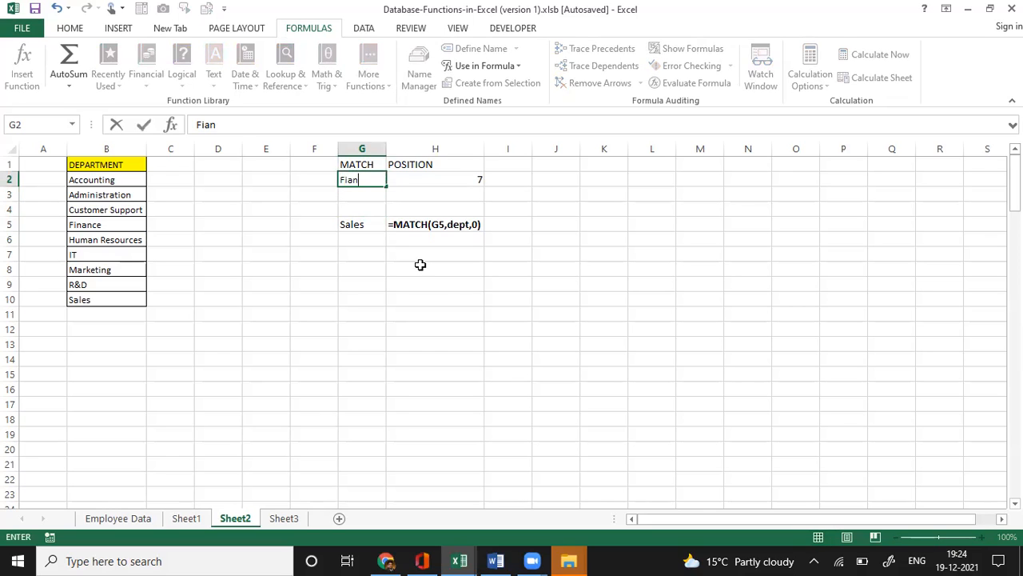
{"action": "type", "text": "ance"}
{"action": "key", "text": "Return"}
Set the lookup department in G2 to the correctly spelled Finance.
{"action": "key", "text": "Up"}
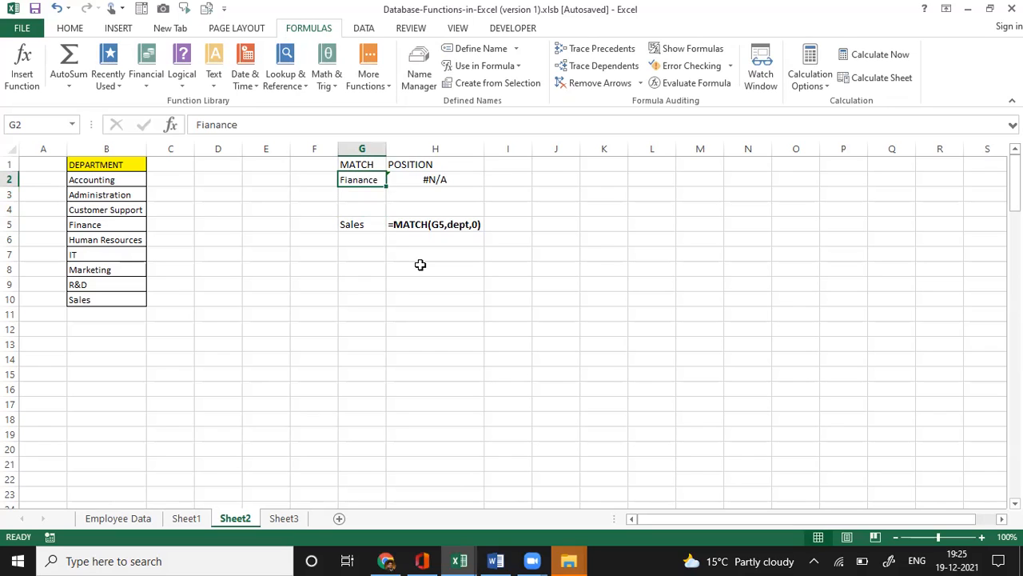
{"action": "type", "text": "Finance"}
{"action": "key", "text": "Return"}
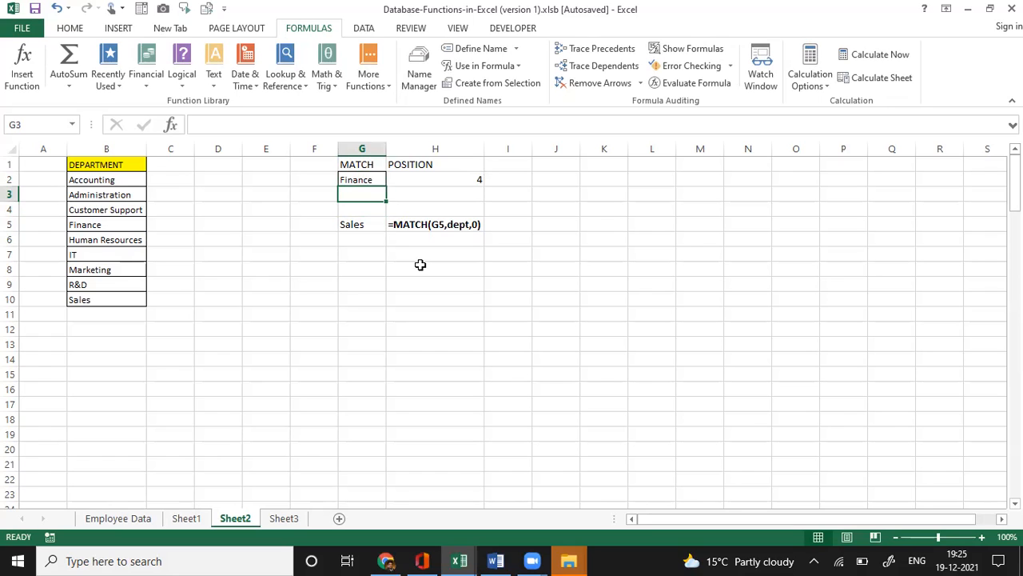
{"action": "key", "text": "Up"}
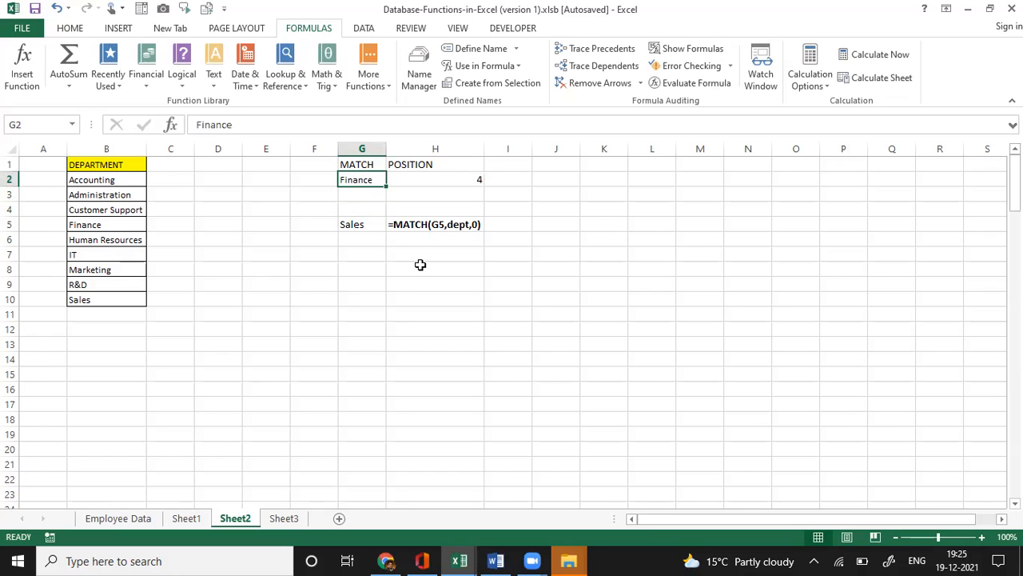